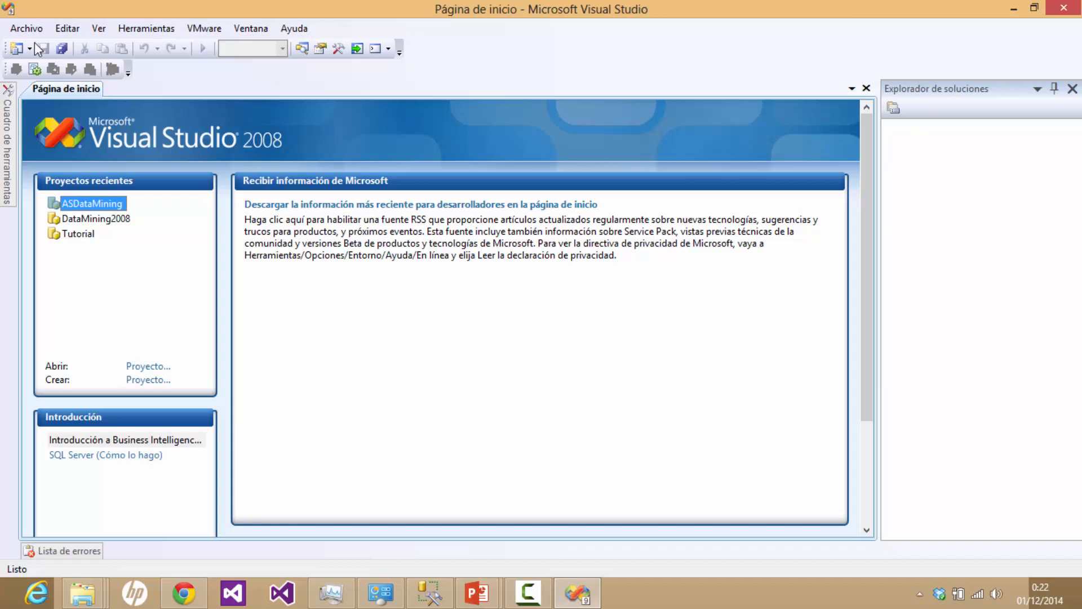
# Step: Create a new Analysis Services project (Proyecto de Analysis Services) named ASDataMining2008 in its own solution directory
pyautogui.click(20, 29)
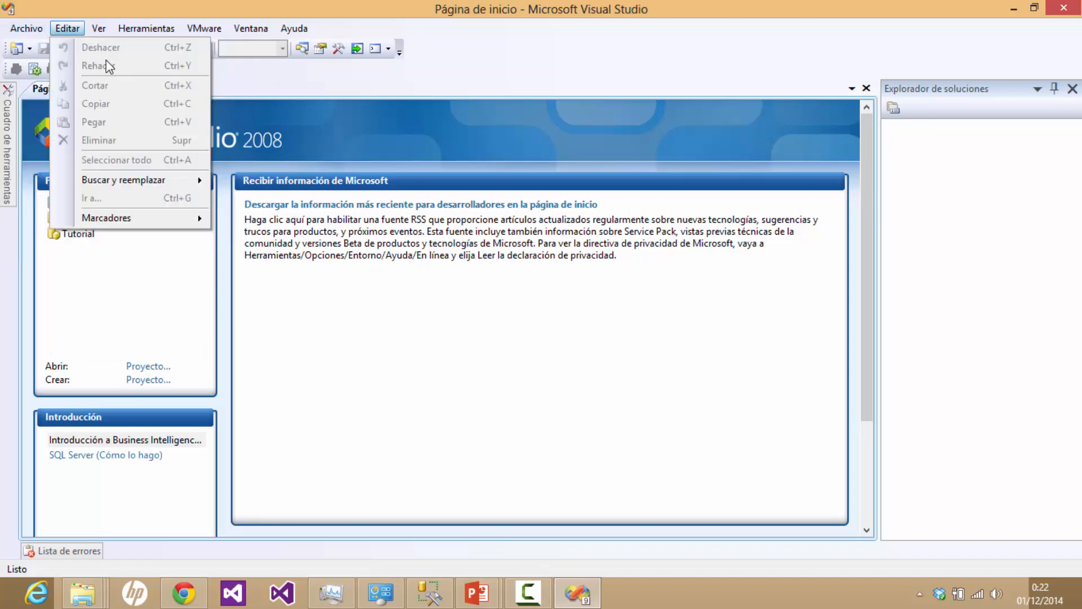
pyautogui.moveTo(60, 41)
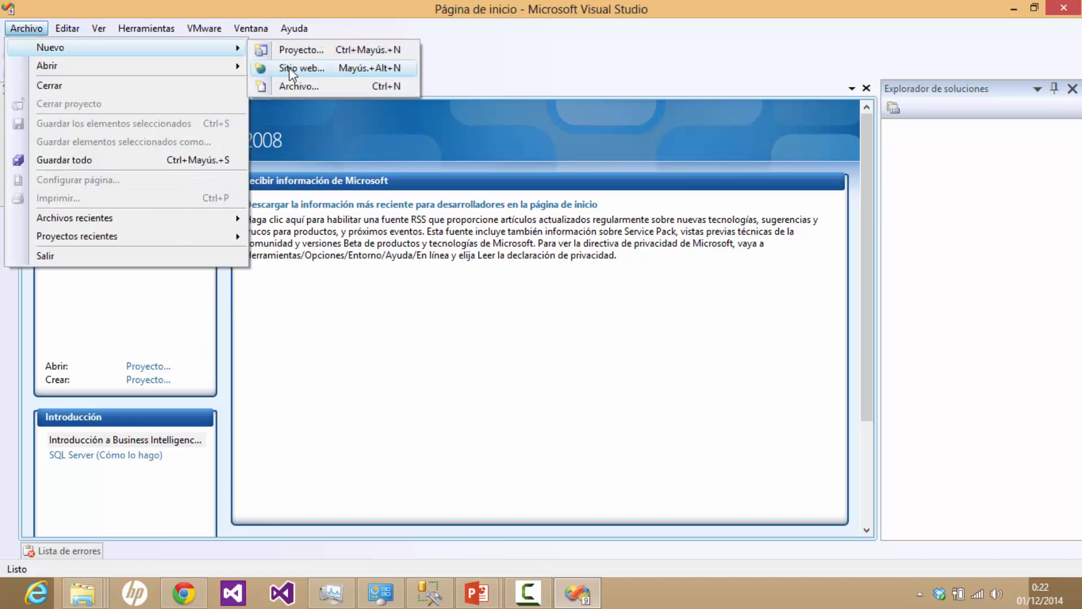
pyautogui.click(307, 56)
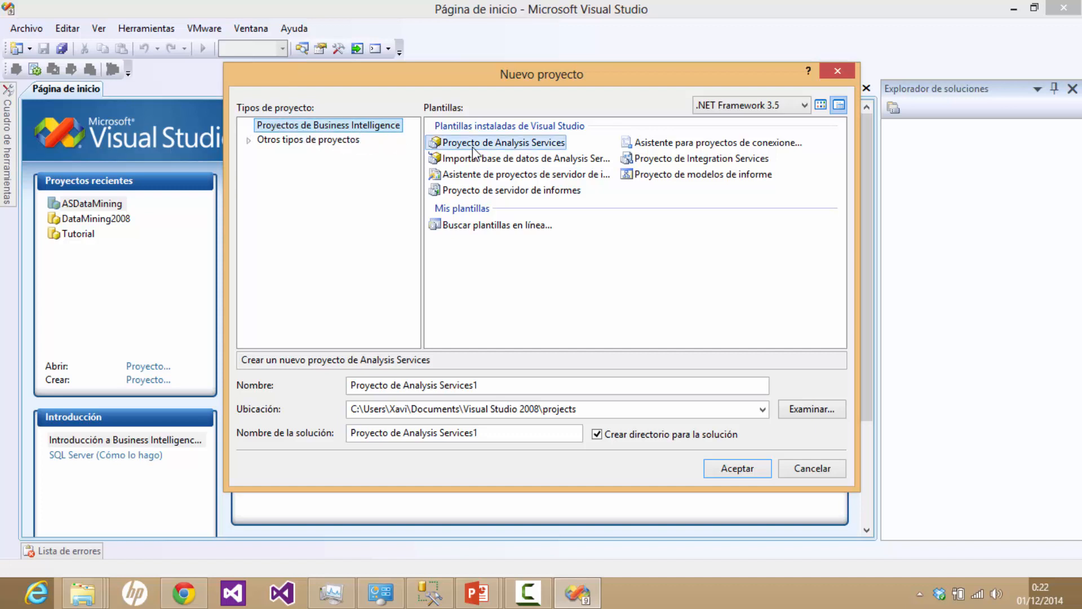
pyautogui.click(512, 148)
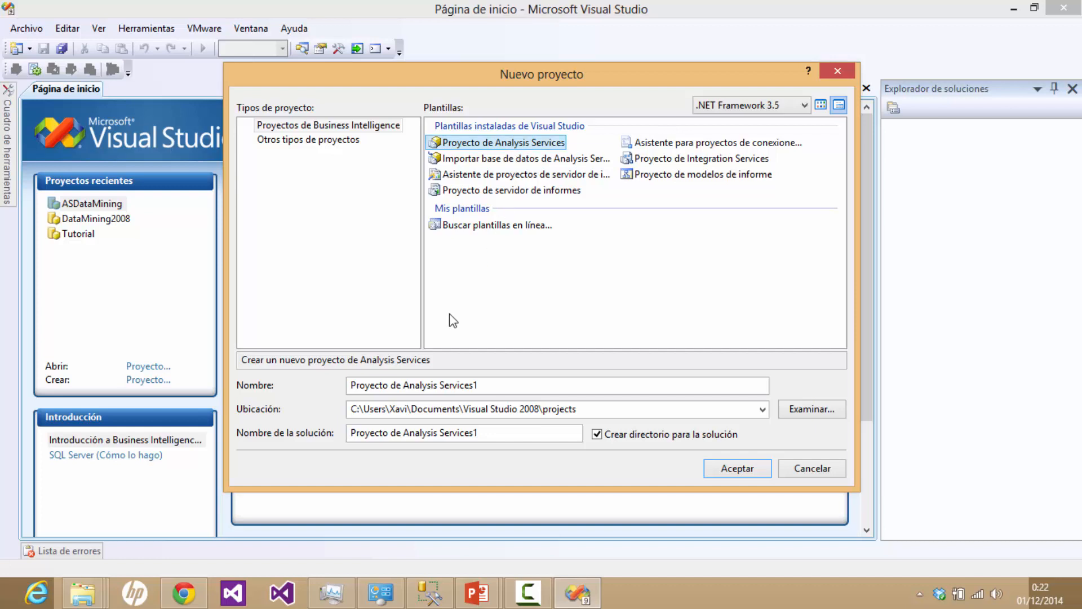
pyautogui.moveTo(487, 385); pyautogui.dragTo(330, 387)
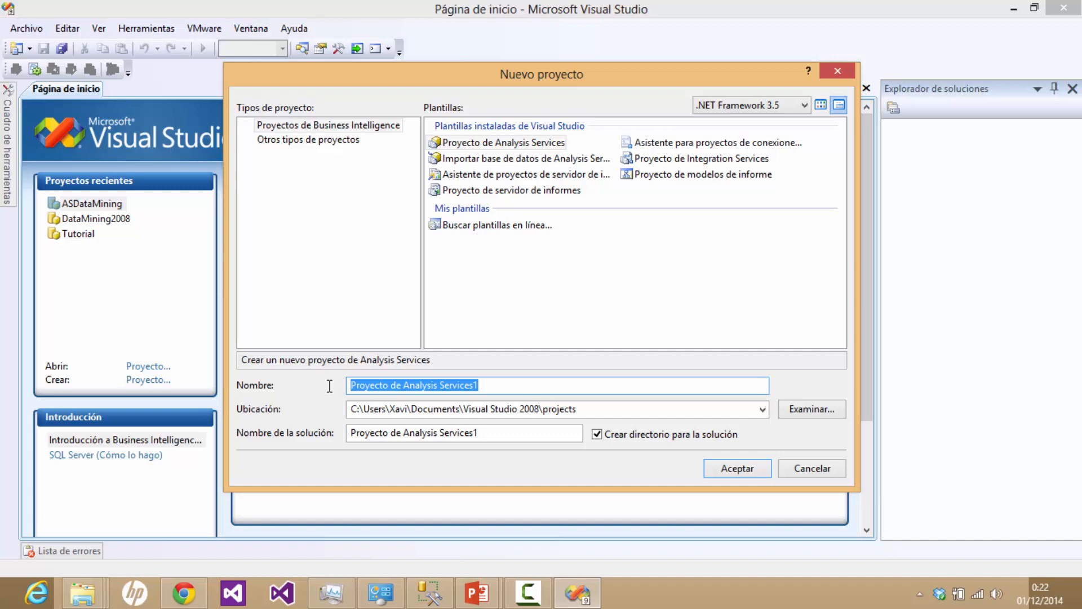
pyautogui.write('A')
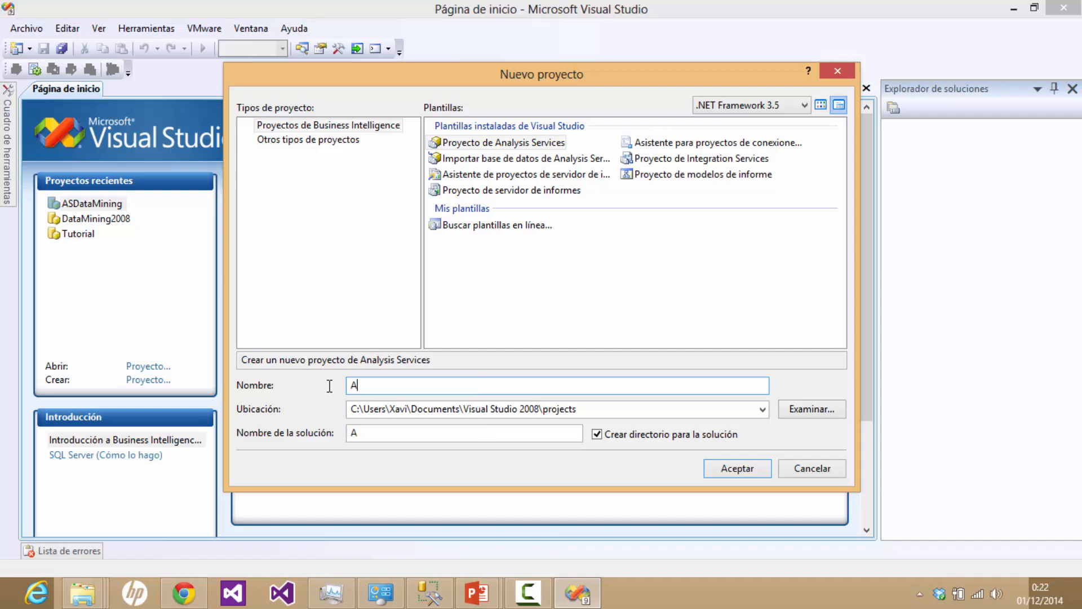
pyautogui.write('SDataMiningo')
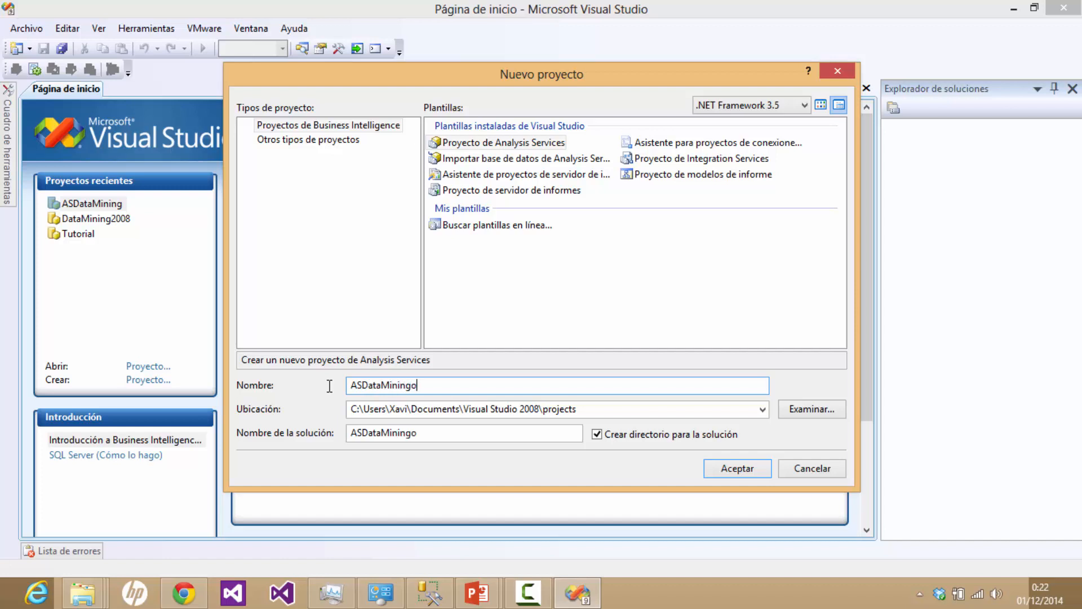
pyautogui.press('BackSpace')
pyautogui.press('BackSpace')
pyautogui.write('g2008')
pyautogui.click(722, 475)
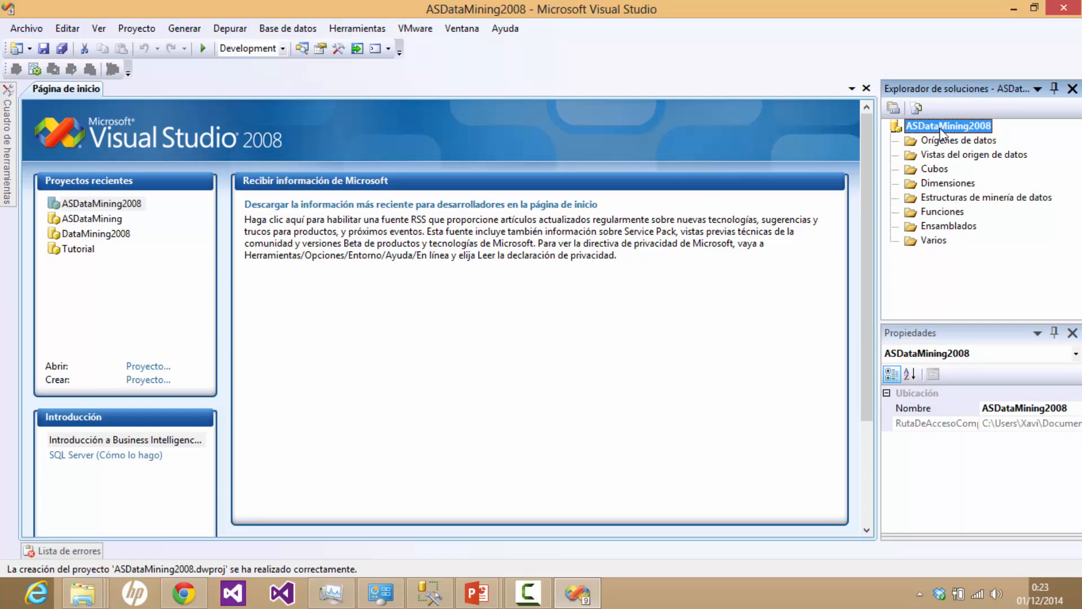
# Step: In the ASDataMining2008 project's deployment properties (Implementación), set the target server to (local) and accept
pyautogui.rightClick(939, 129)
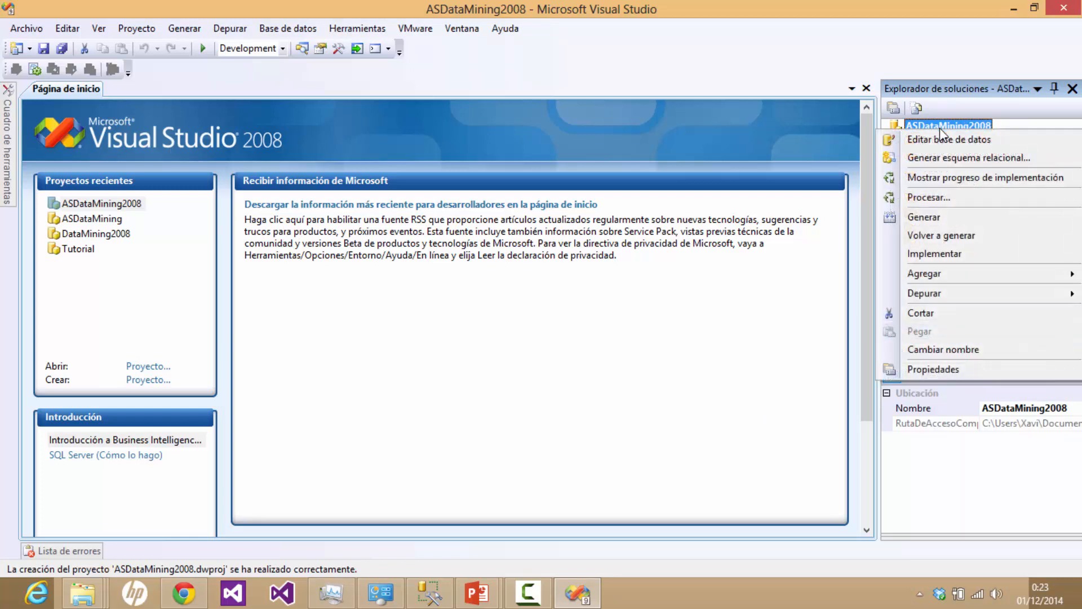
pyautogui.click(934, 370)
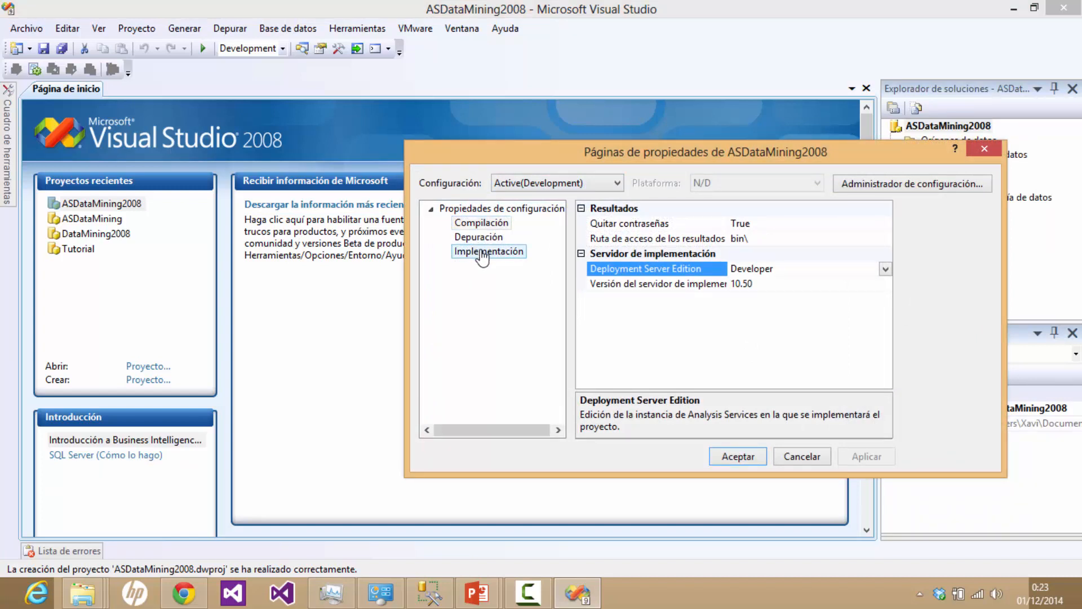
pyautogui.click(483, 255)
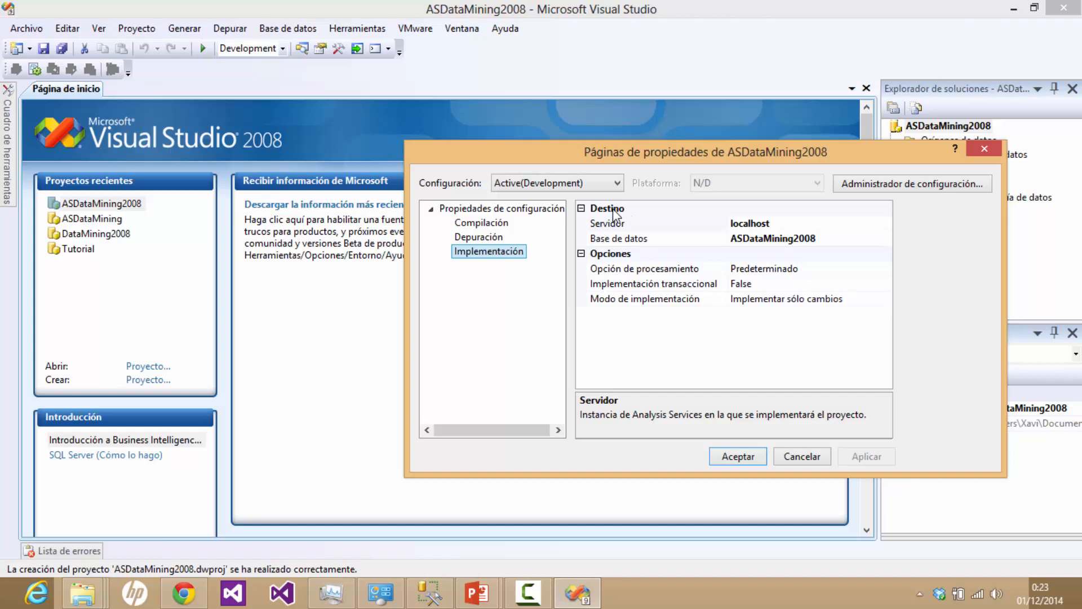
pyautogui.click(581, 208)
pyautogui.click(581, 208)
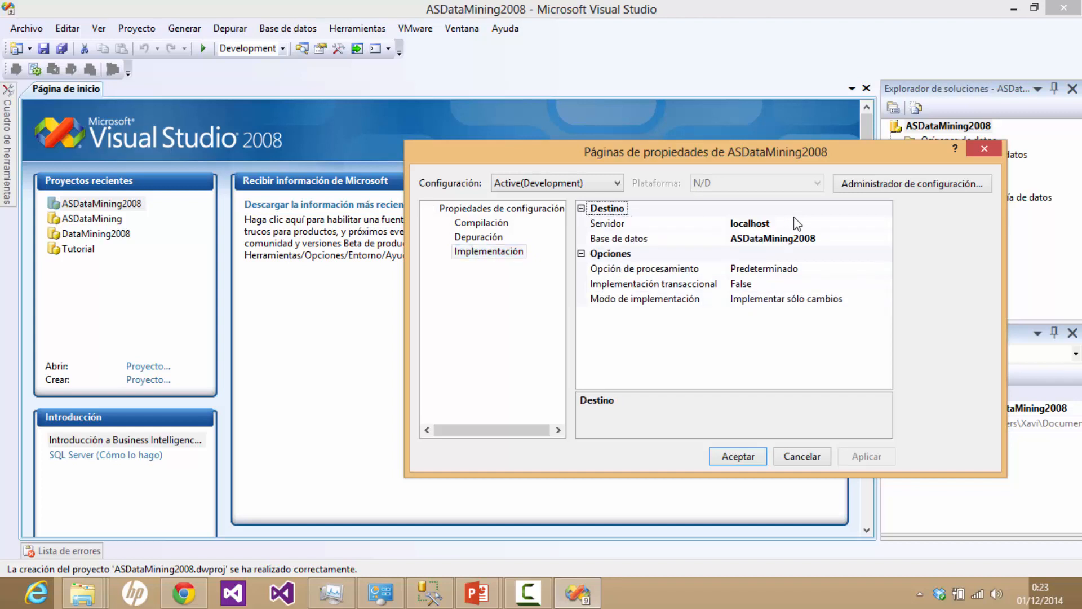
pyautogui.click(778, 224)
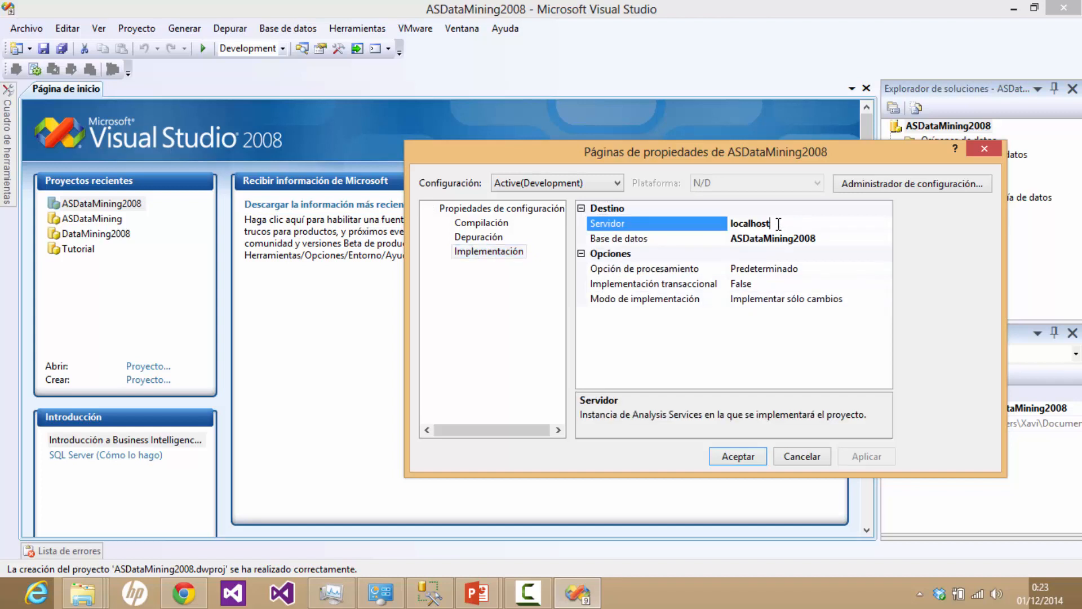
pyautogui.moveTo(778, 224); pyautogui.dragTo(695, 225)
pyautogui.write('8local')
pyautogui.press('BackSpace')
pyautogui.press('BackSpace')
pyautogui.press('BackSpace')
pyautogui.press('BackSpace')
pyautogui.press('BackSpace')
pyautogui.press('BackSpace')
pyautogui.write('(local)')
pyautogui.click(745, 461)
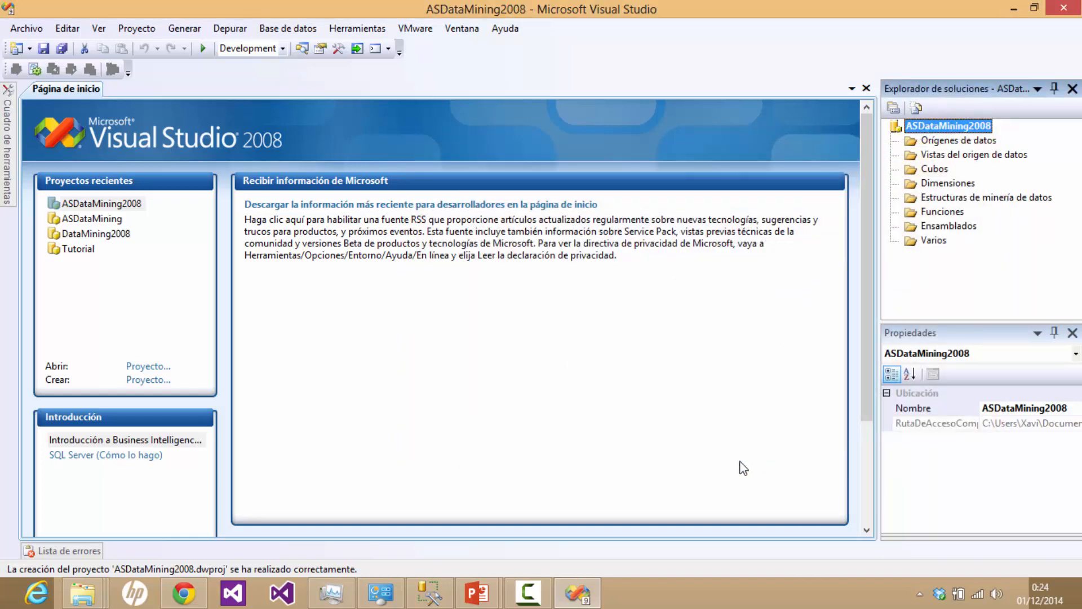
# Step: Switch to the PowerPoint slide show to review the Lección 1 outline, and return to the Visual Studio project
pyautogui.moveTo(475, 604)
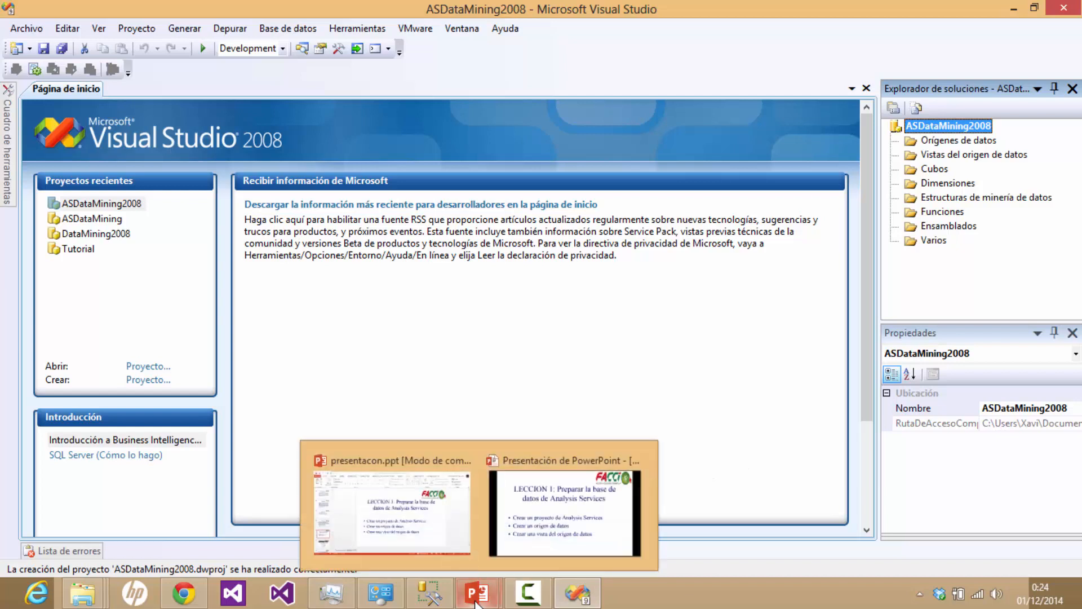
pyautogui.click(542, 536)
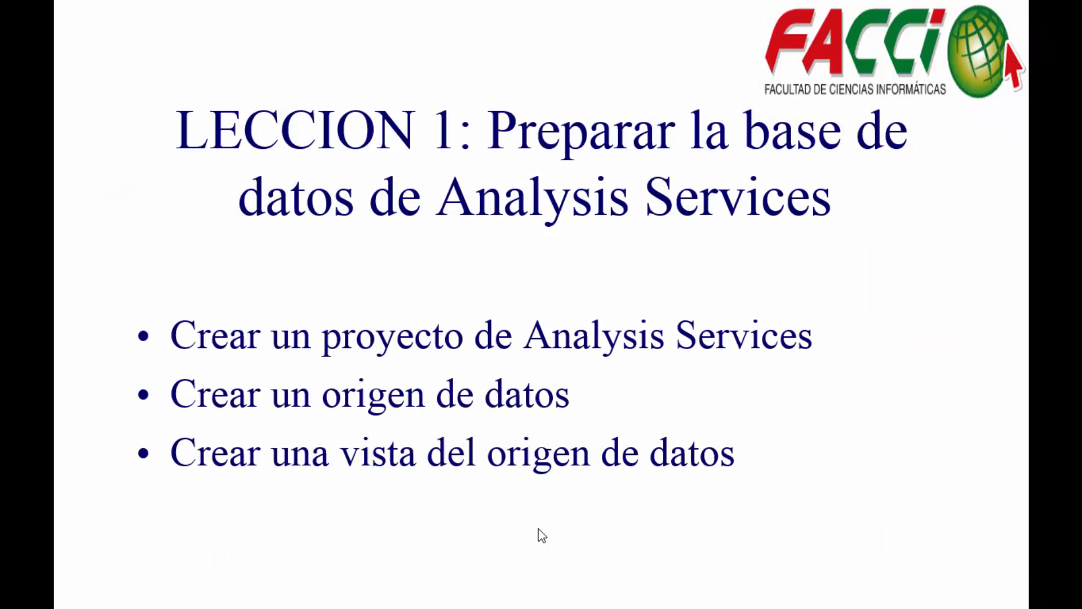
pyautogui.hotkey('alt', 'Tab')
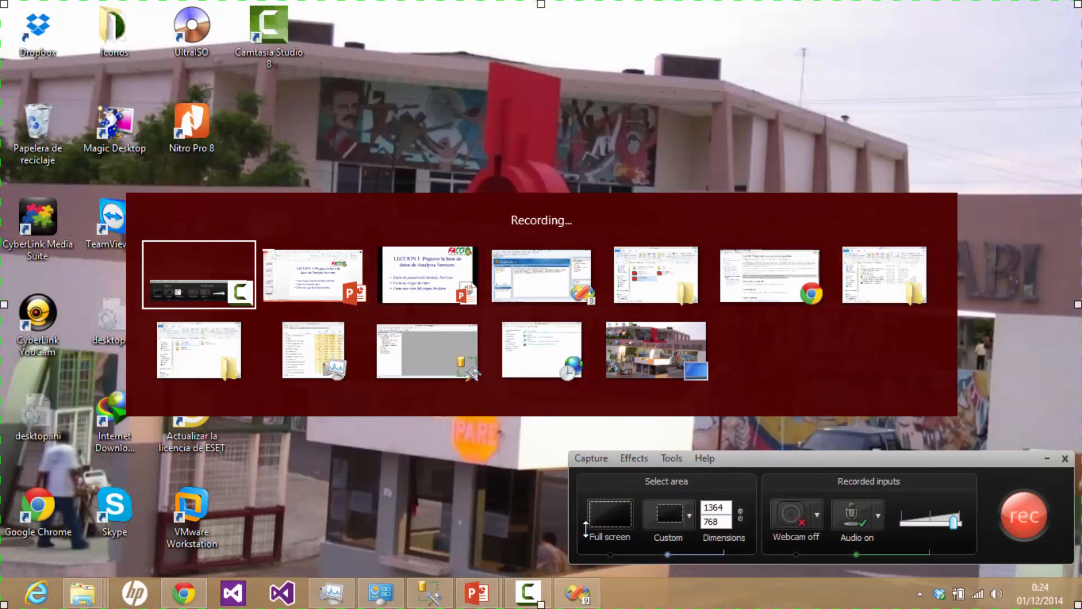
pyautogui.hotkey('alt', 'Tab')
pyautogui.hotkey('alt', 'Tab')
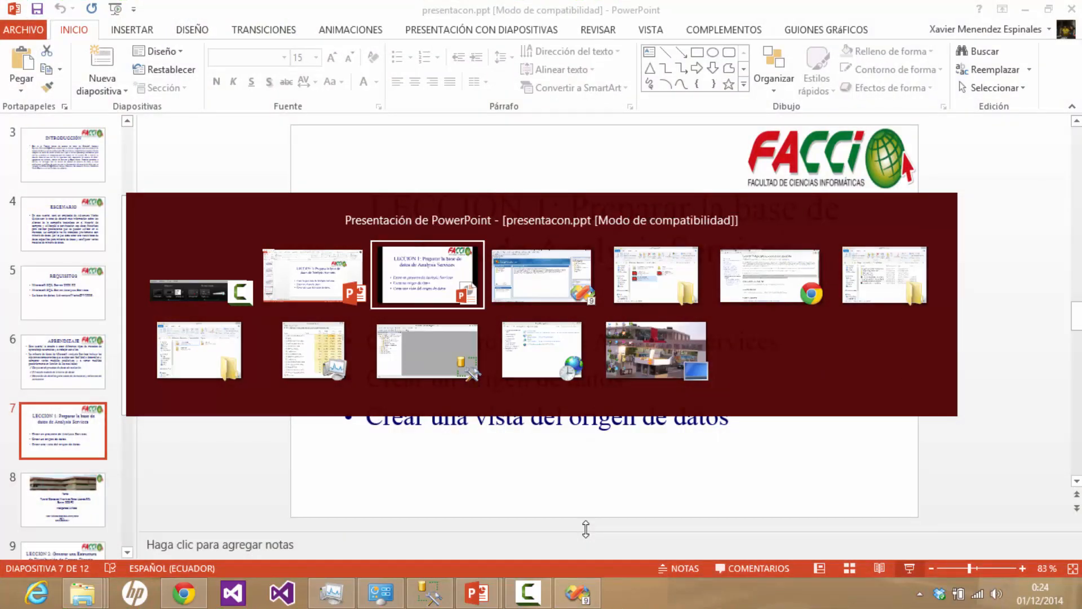
pyautogui.hotkey('alt', 'Tab')
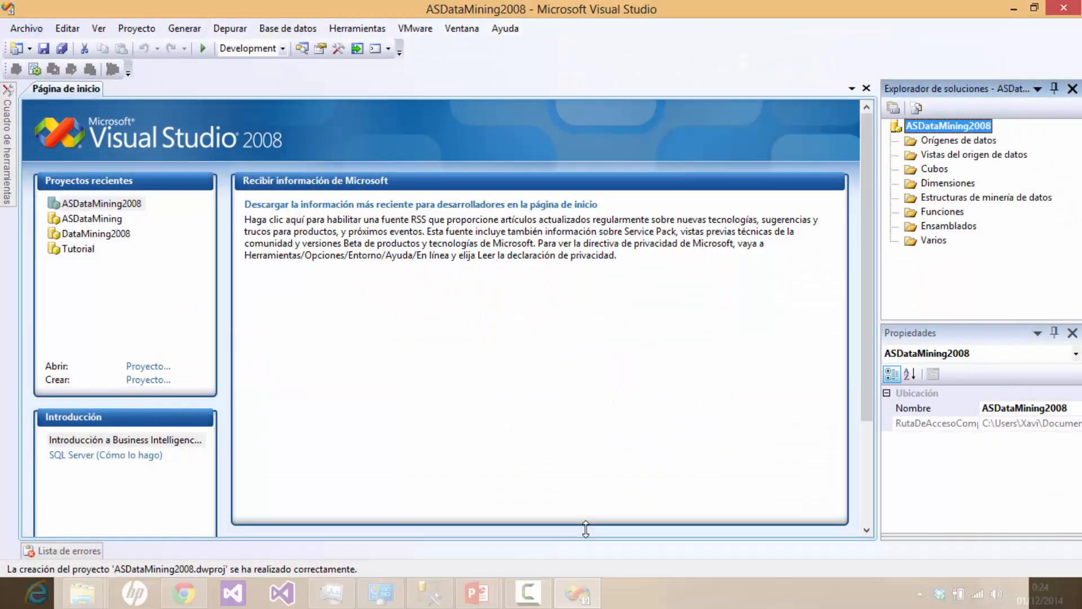
# Step: Start a new data source in the project and define a new connection to the server (local)
pyautogui.rightClick(955, 143)
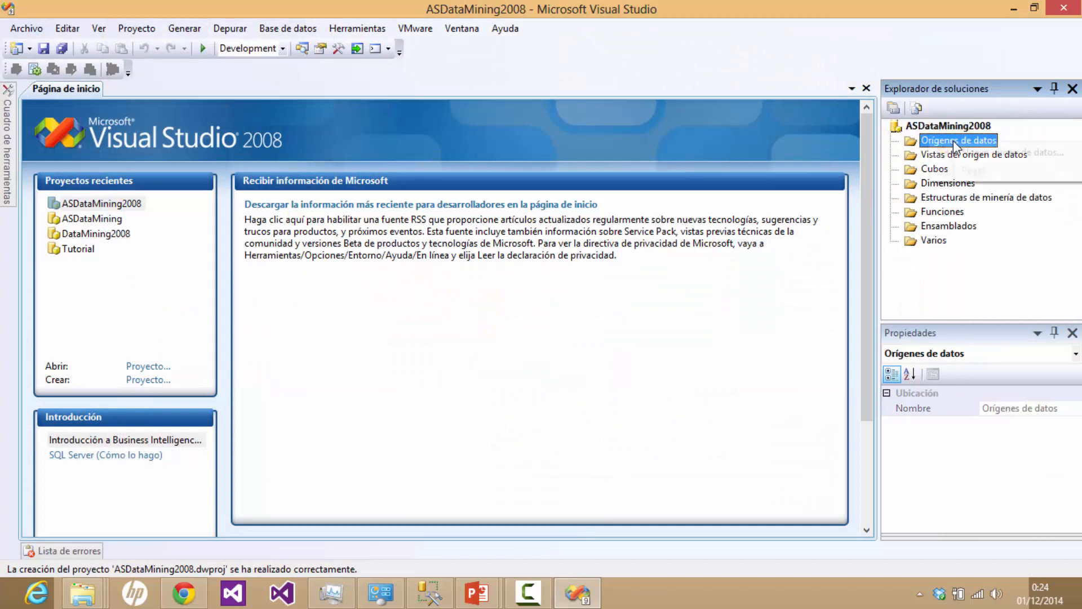
pyautogui.click(958, 151)
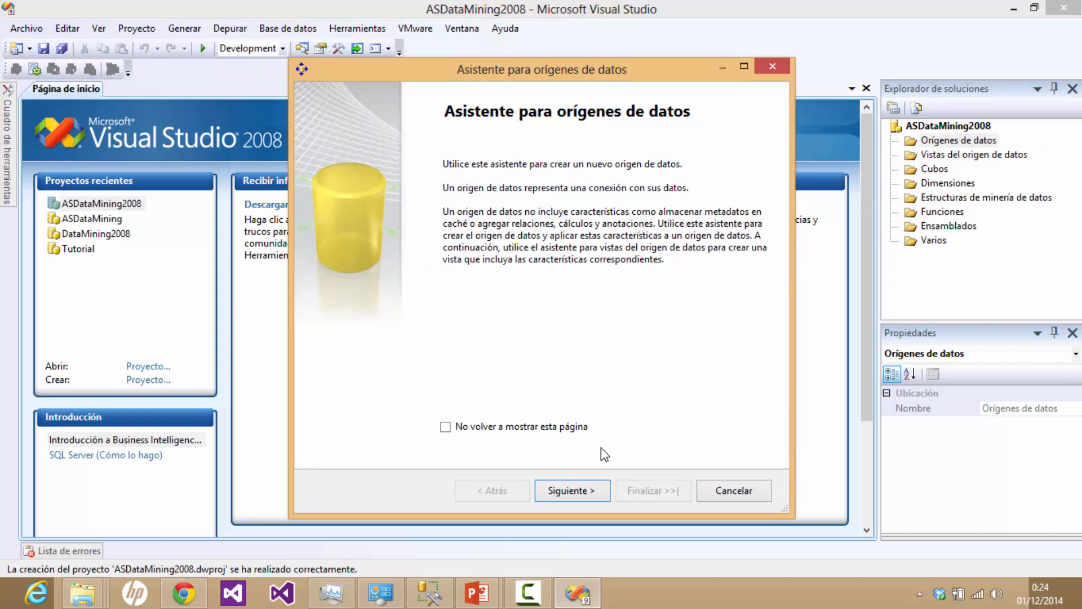
pyautogui.click(570, 492)
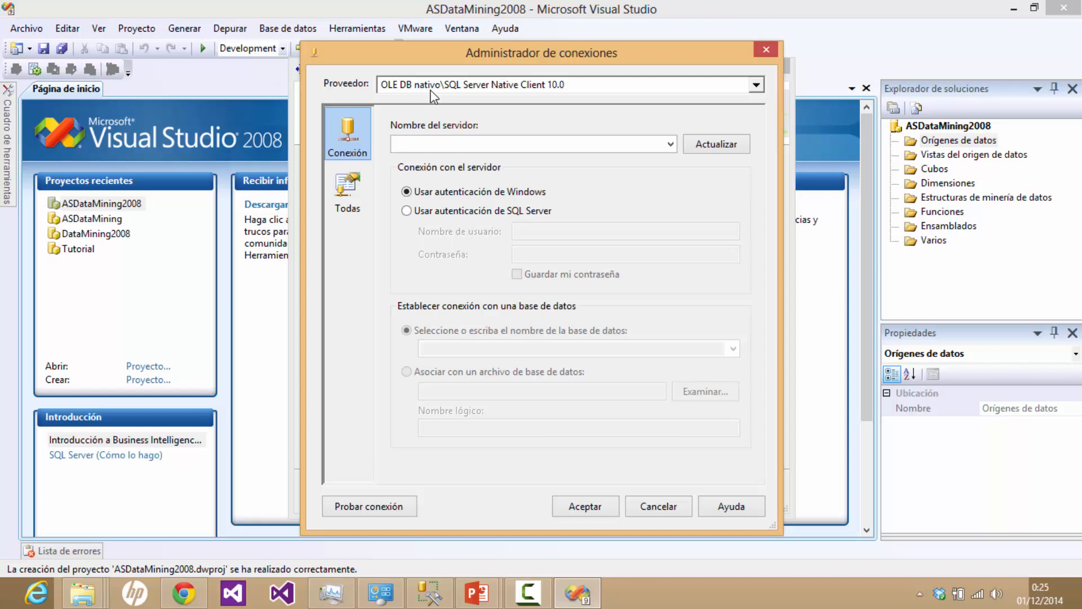
pyautogui.click(523, 142)
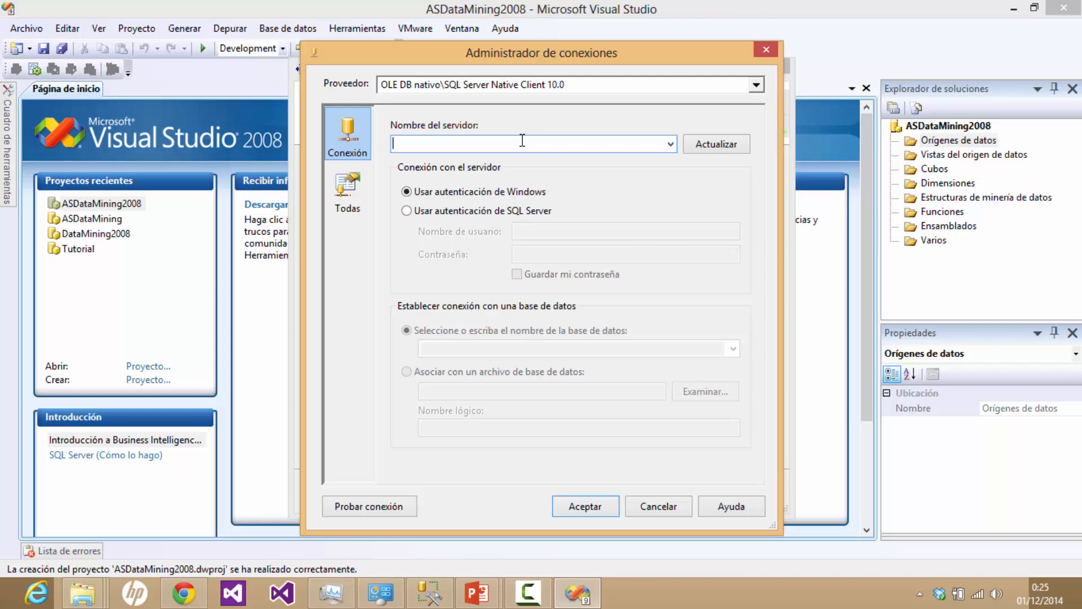
pyautogui.write('(')
pyautogui.press('BackSpace')
pyautogui.write('(local')
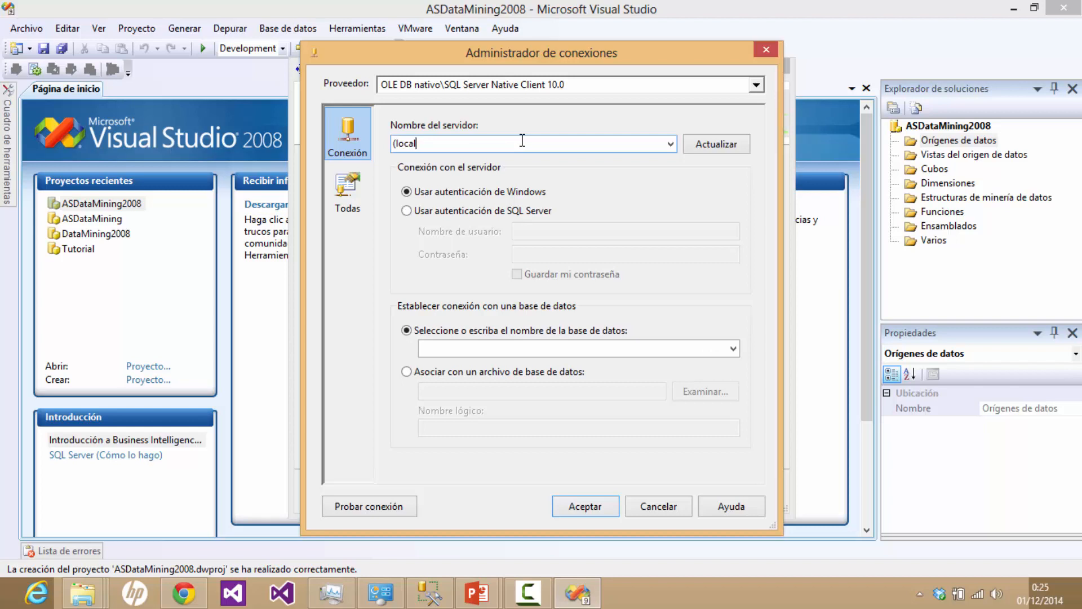
pyautogui.write(')')
# Step: Choose AdventureWorksDW2008R2 as the connection's database, test the connection and accept it
pyautogui.click(732, 347)
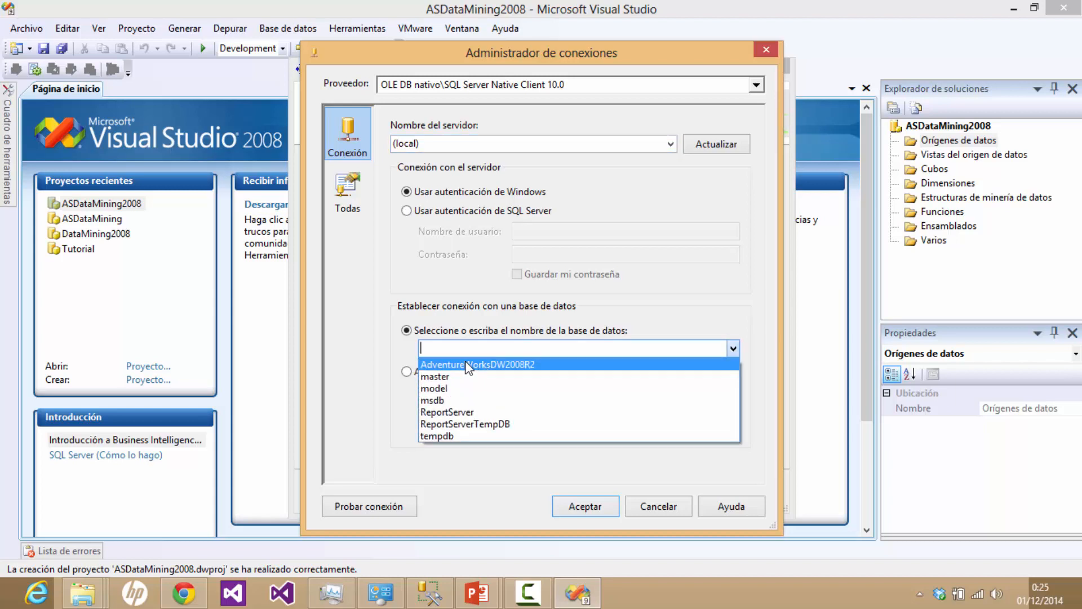
pyautogui.click(526, 364)
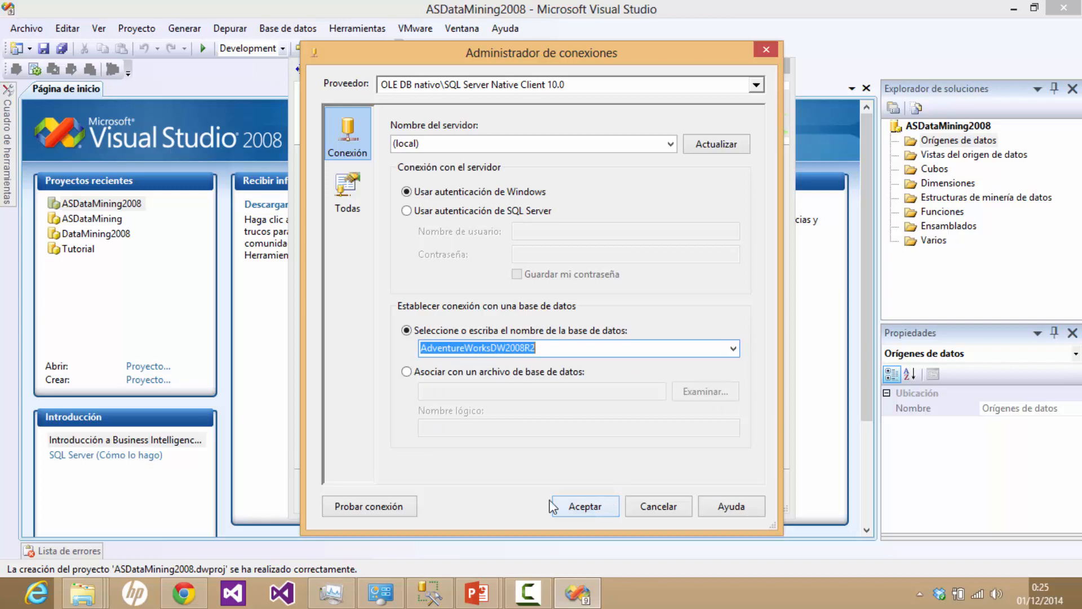
pyautogui.click(397, 502)
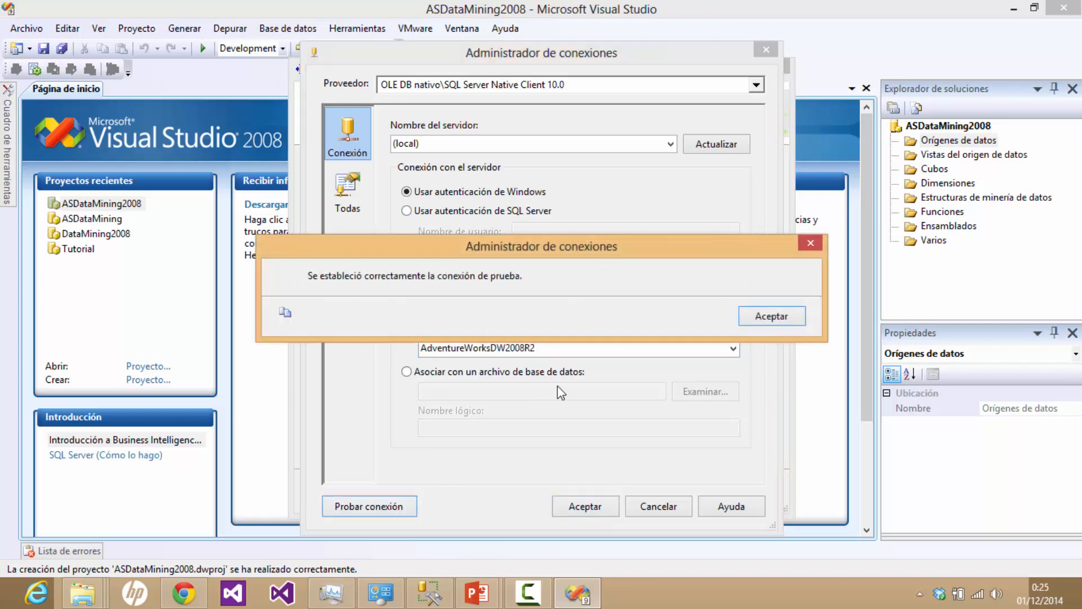
pyautogui.click(773, 314)
pyautogui.click(603, 504)
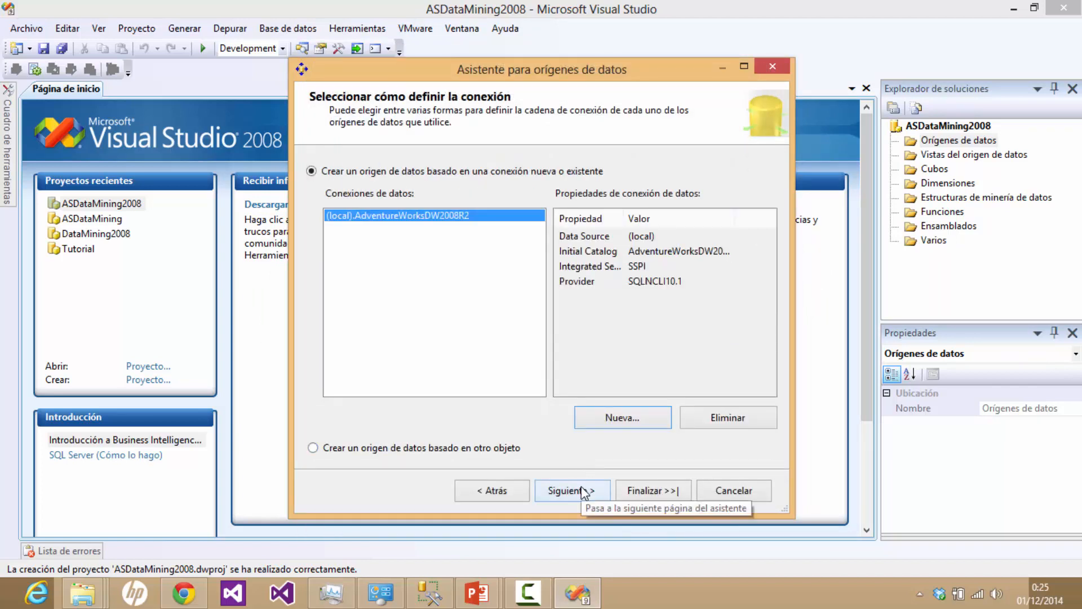
# Step: Set the data source's impersonation to the service account (Utilizar la cuenta de servicio) and finish the wizard with the suggested name
pyautogui.click(583, 491)
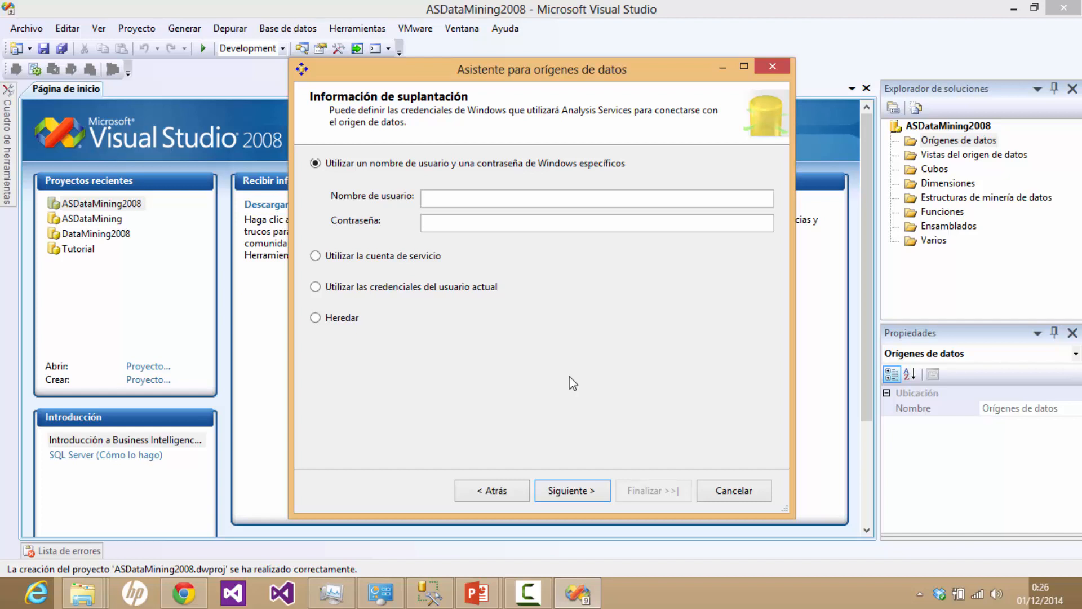
pyautogui.click(357, 258)
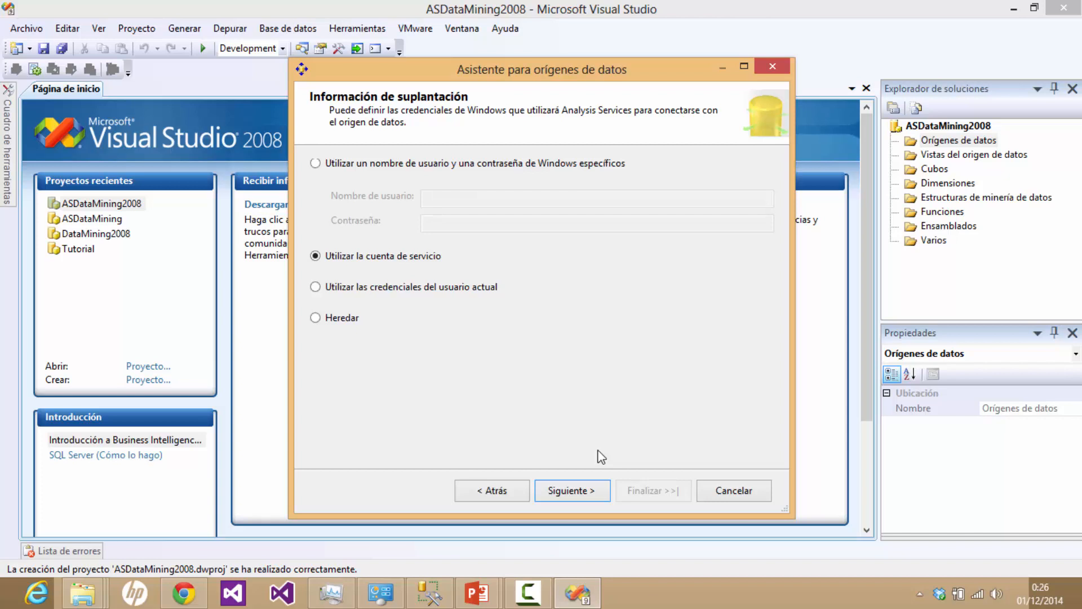
pyautogui.click(576, 490)
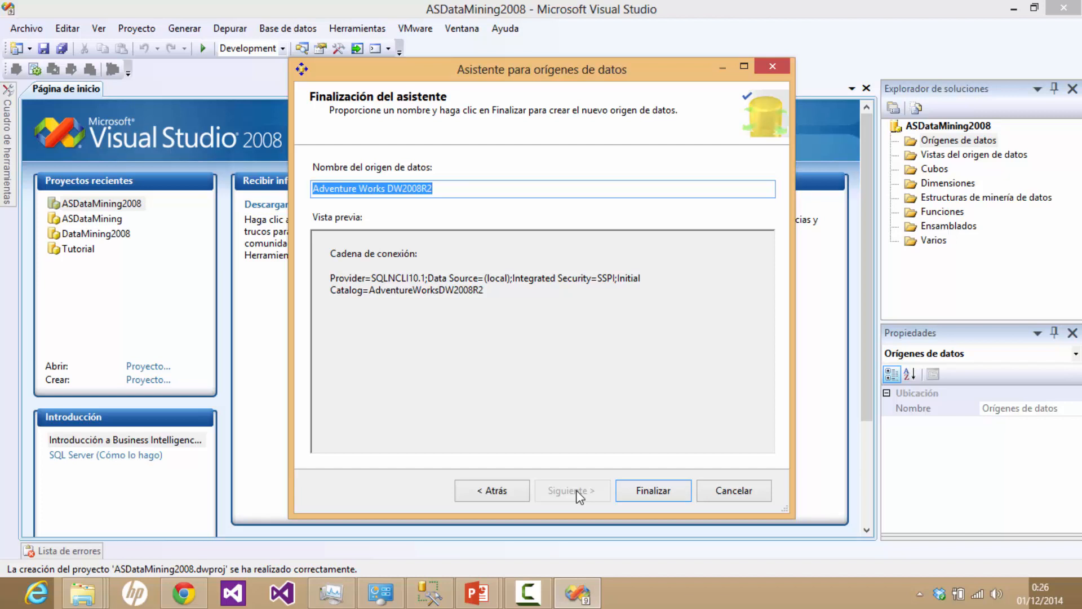
pyautogui.click(637, 495)
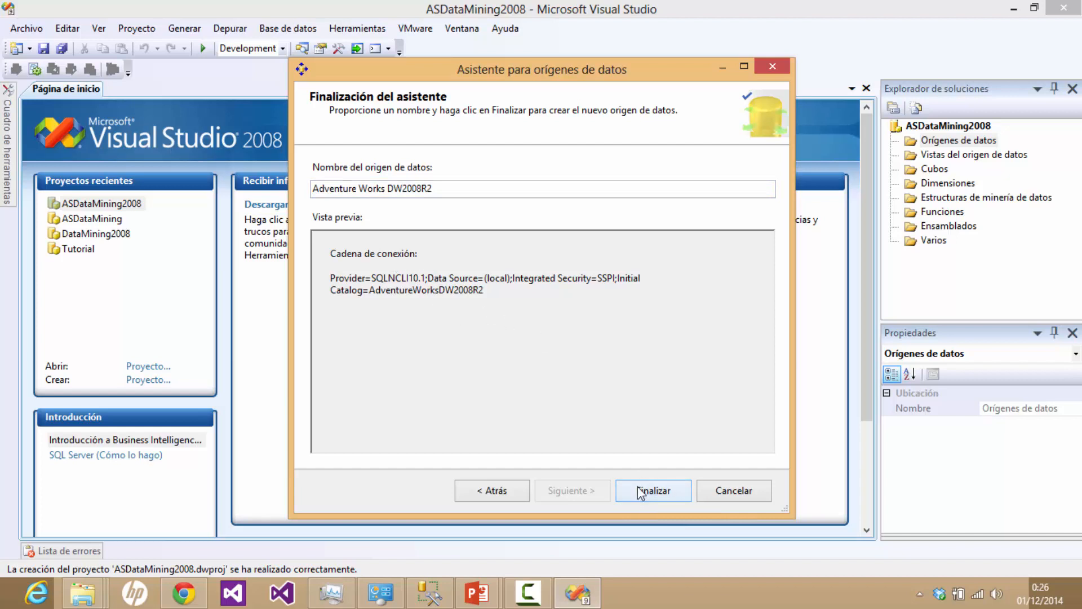
pyautogui.click(640, 491)
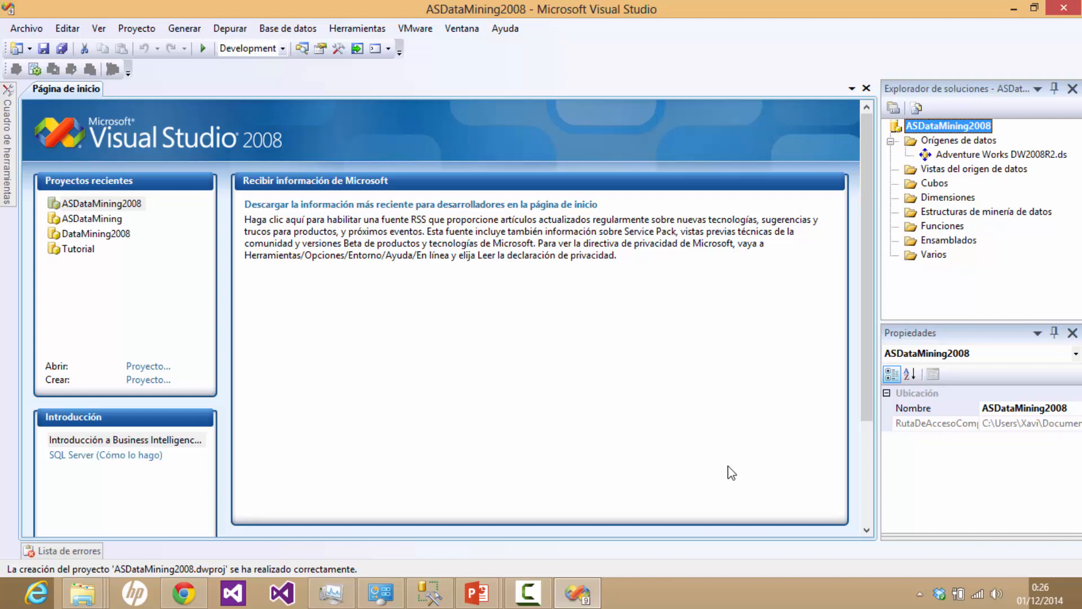
# Step: Switch to the PowerPoint slide show to check the remaining item in the Lección 1 outline
pyautogui.moveTo(480, 598)
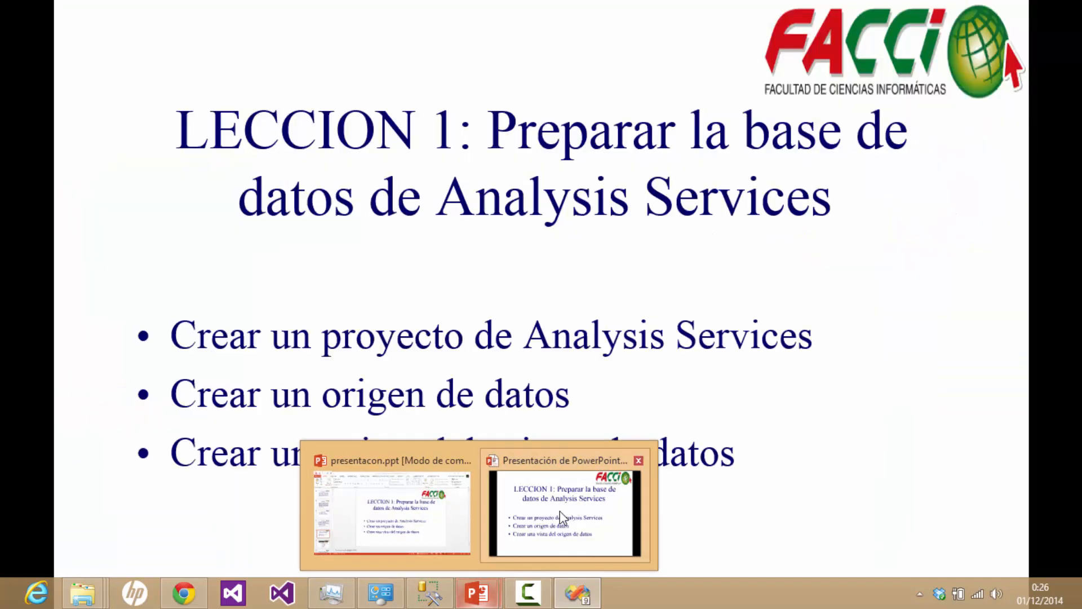
pyautogui.click(558, 513)
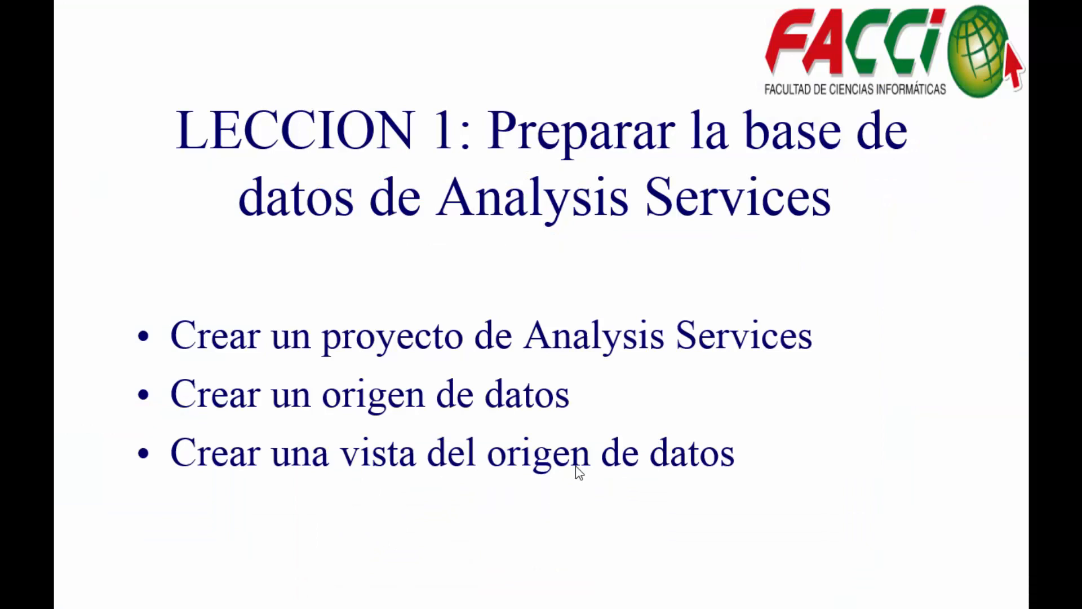
# Step: Switch to Visual Studio and start a new data source view based on the Adventure Works DW2008R2 data source
pyautogui.press('super+d')
pyautogui.click(578, 604)
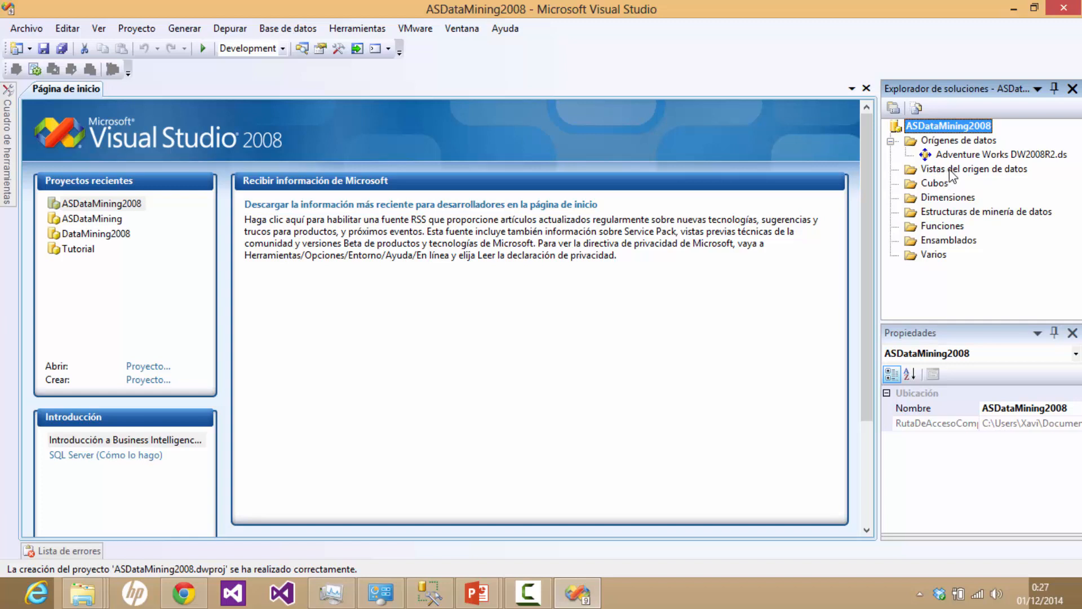
pyautogui.click(952, 176)
pyautogui.rightClick(950, 173)
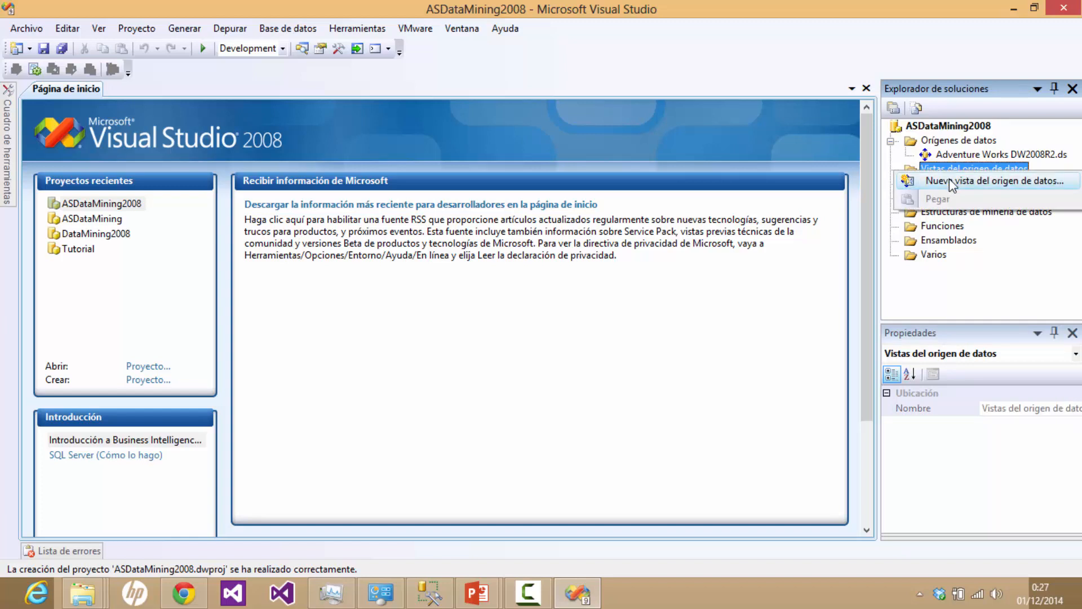
pyautogui.click(949, 178)
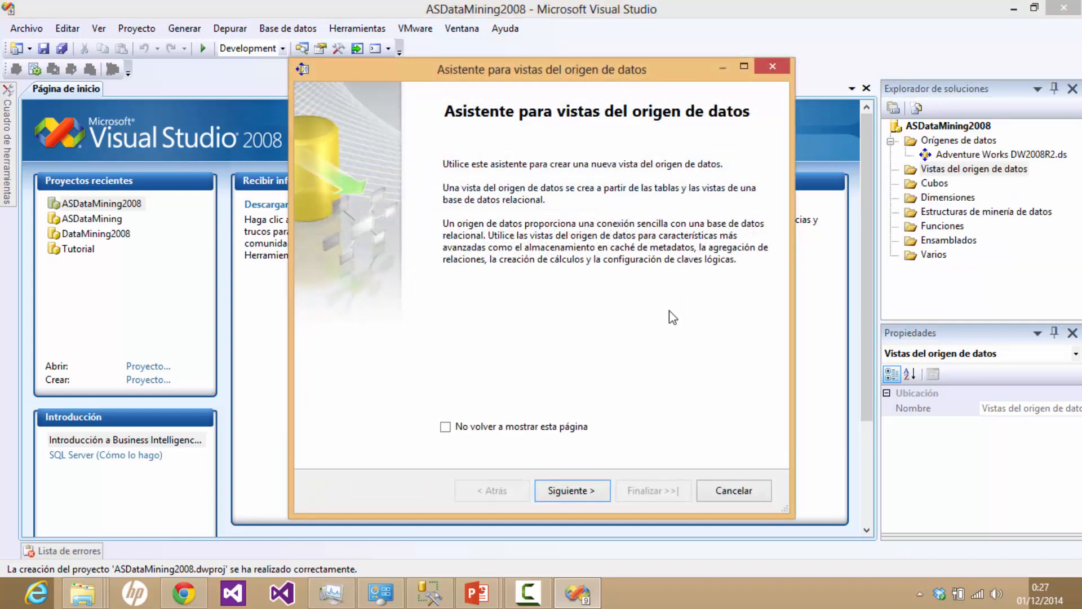
pyautogui.click(577, 491)
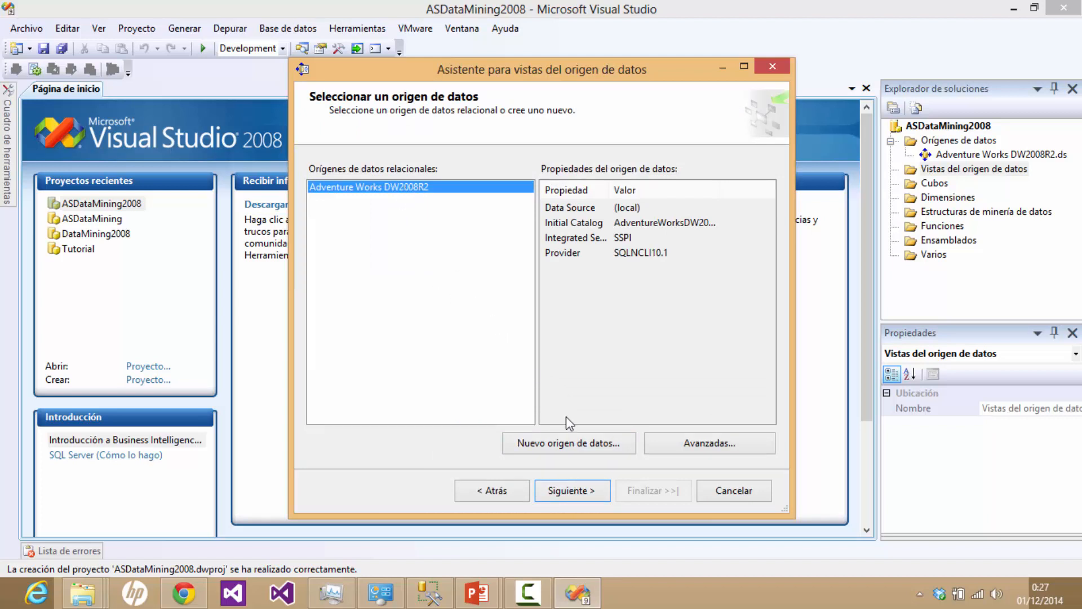
pyautogui.click(584, 494)
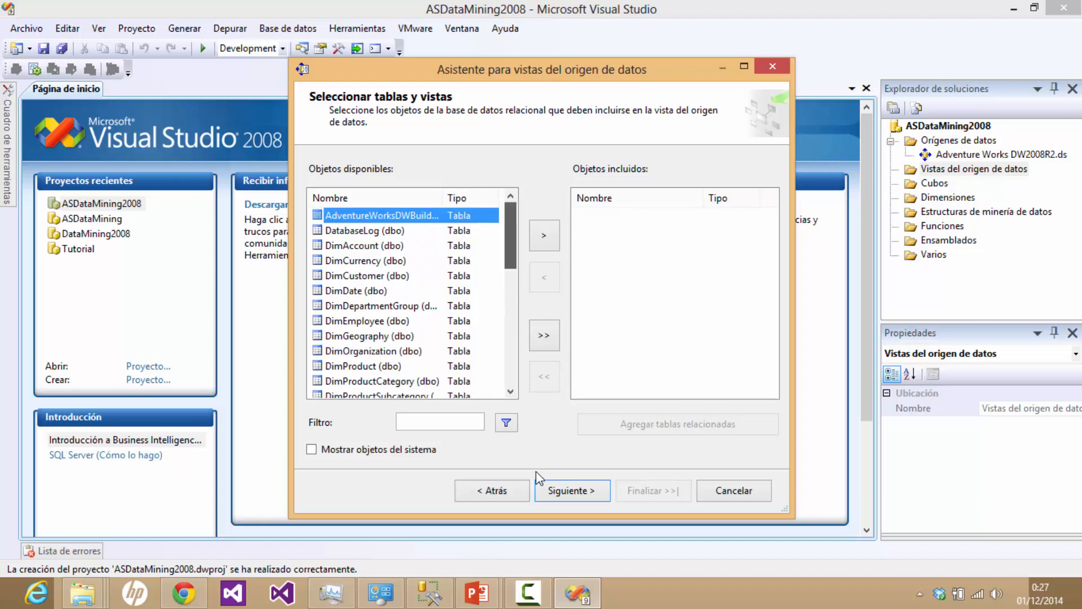
# Step: Include the ProspectiveBuyer table and the vTargetMail view in the data source view and continue to the naming page
pyautogui.moveTo(506, 244); pyautogui.dragTo(508, 400)
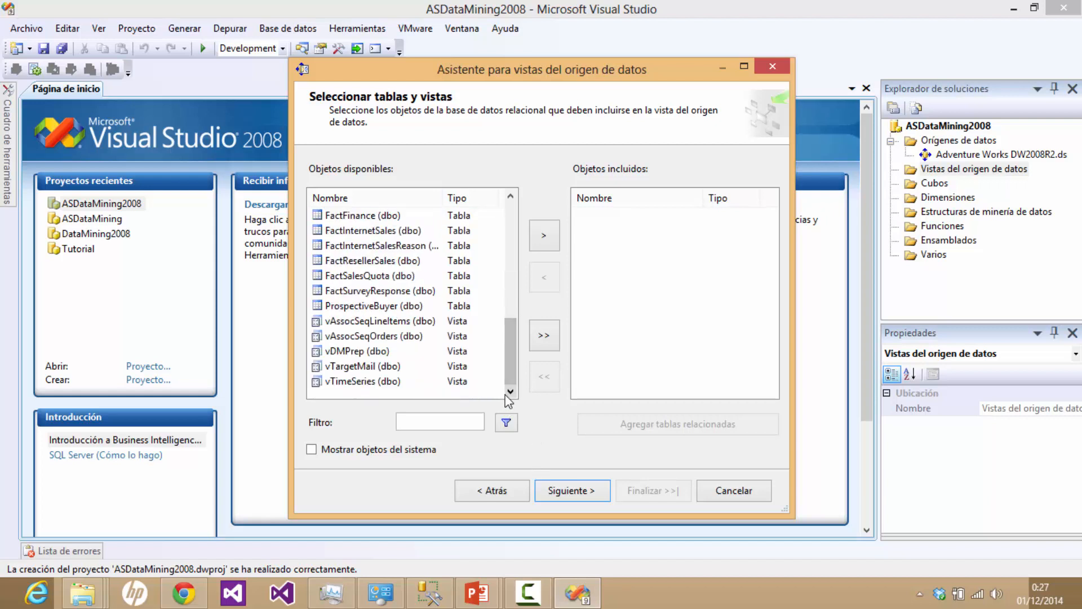
pyautogui.click(386, 309)
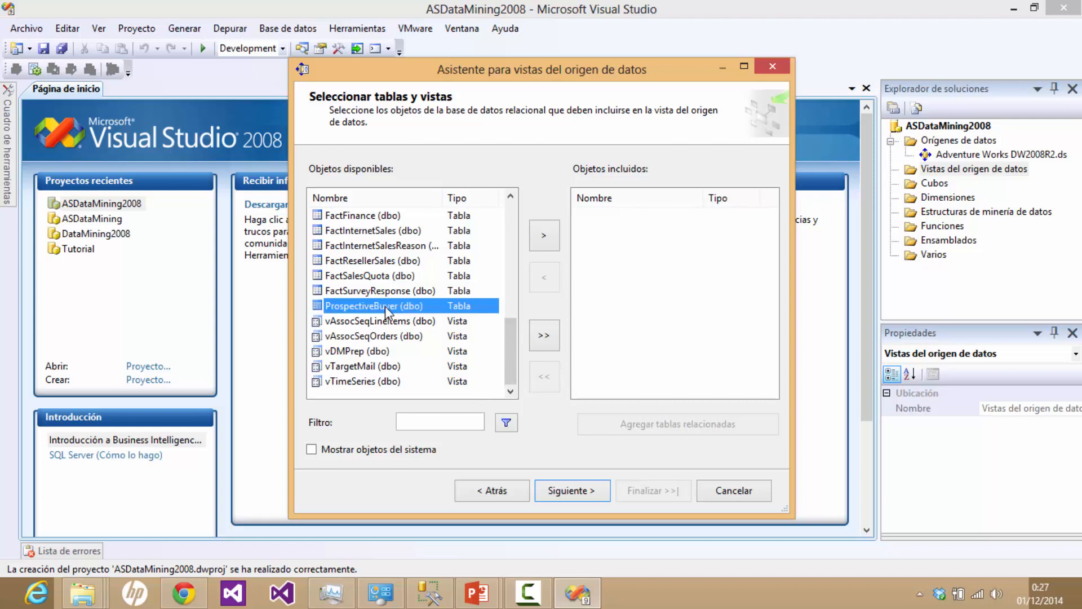
pyautogui.click(544, 236)
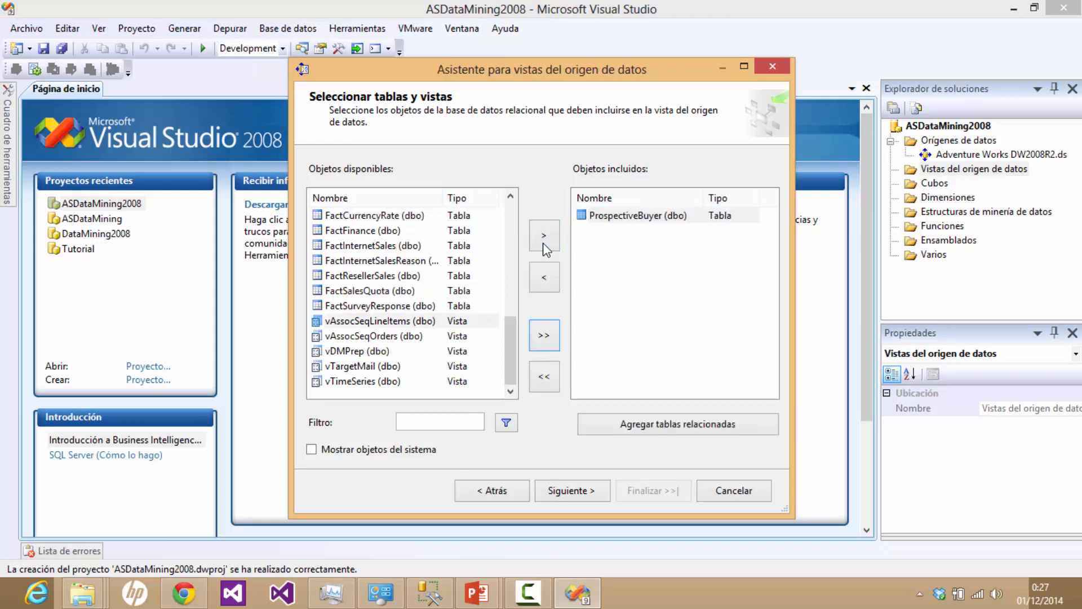
pyautogui.click(367, 367)
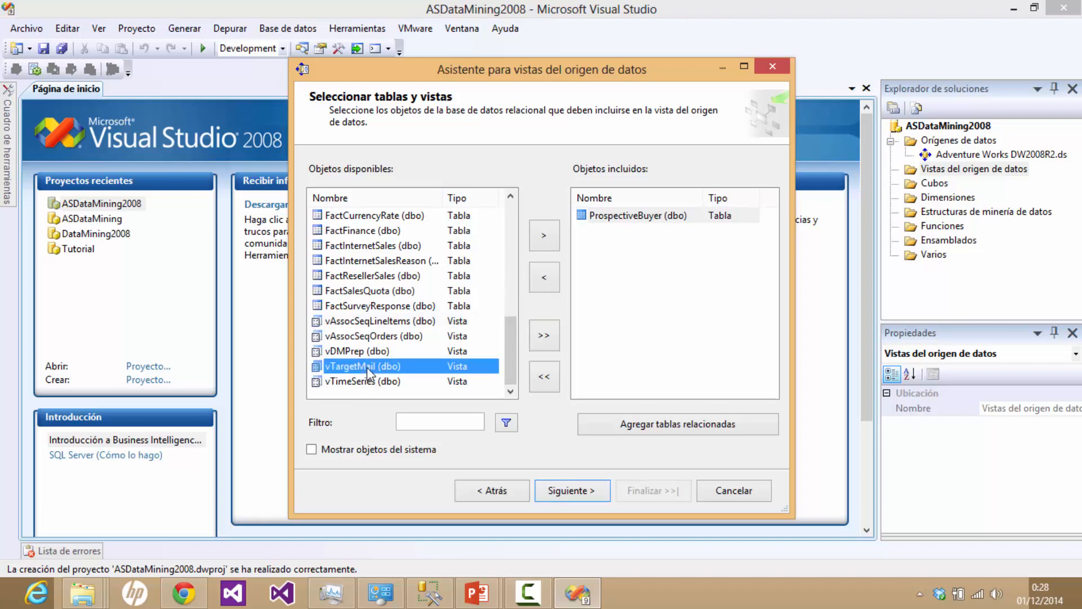
pyautogui.click(541, 247)
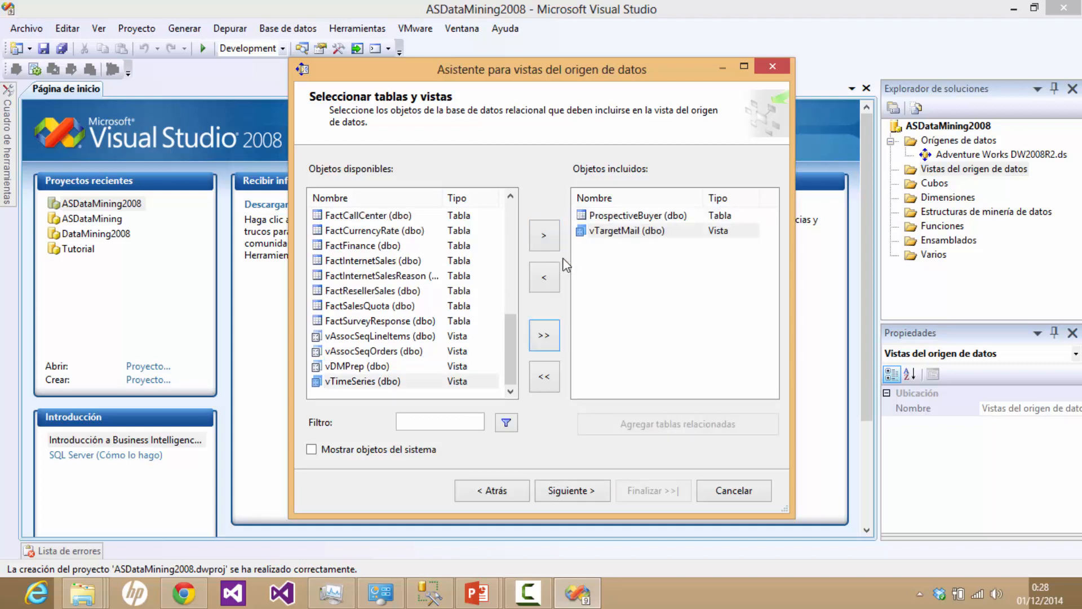
pyautogui.click(579, 498)
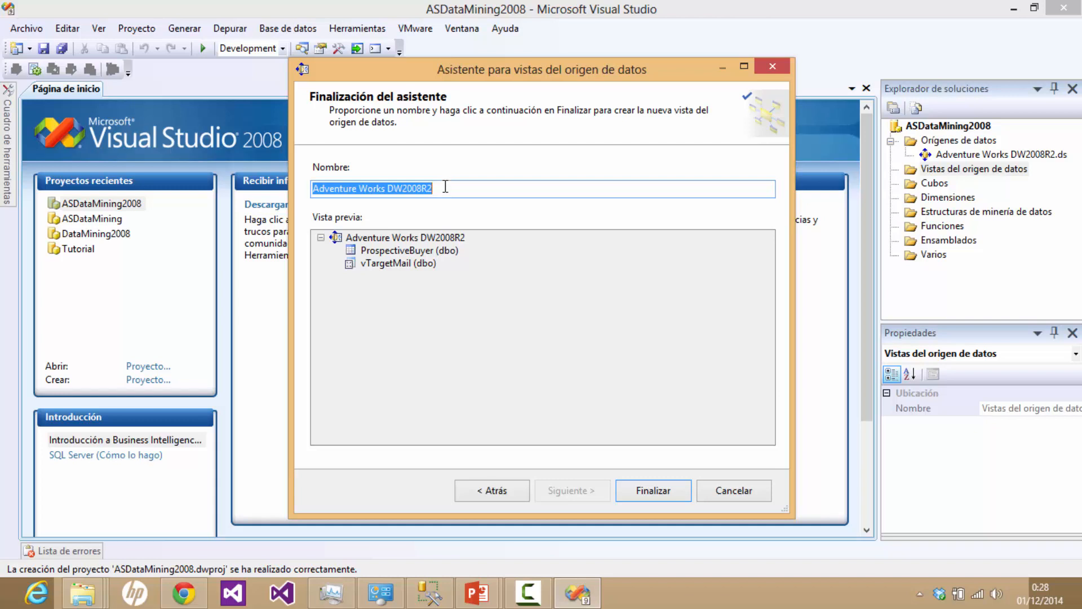
# Step: Name the data source view Targeted Mailing and finish the wizard
pyautogui.write('Targe')
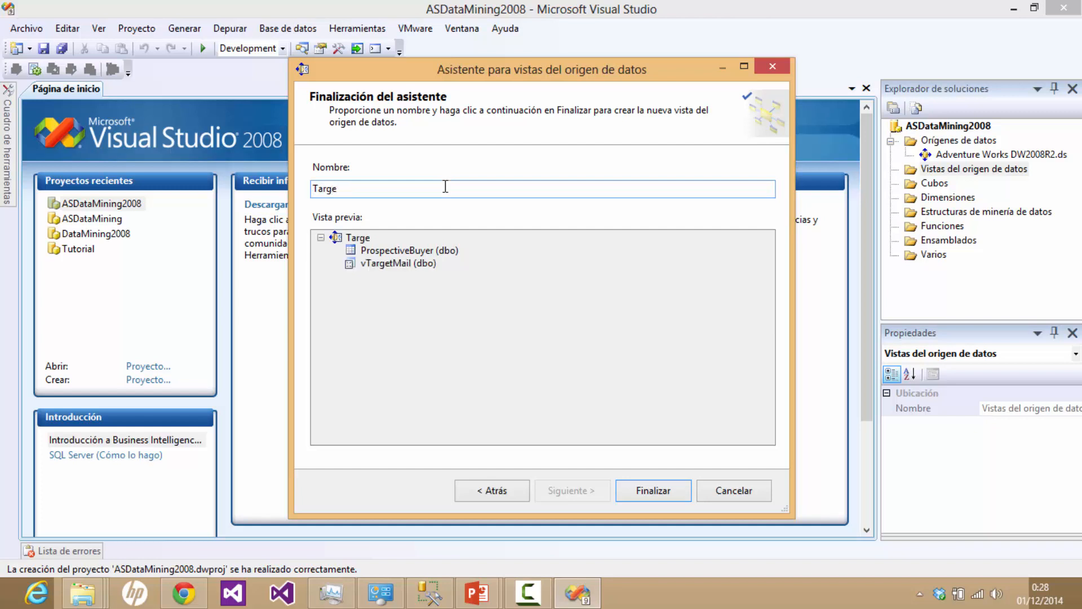
pyautogui.write('ted MAiling')
pyautogui.press('Left')
pyautogui.press('Left')
pyautogui.press('Left')
pyautogui.press('Left')
pyautogui.press('Left')
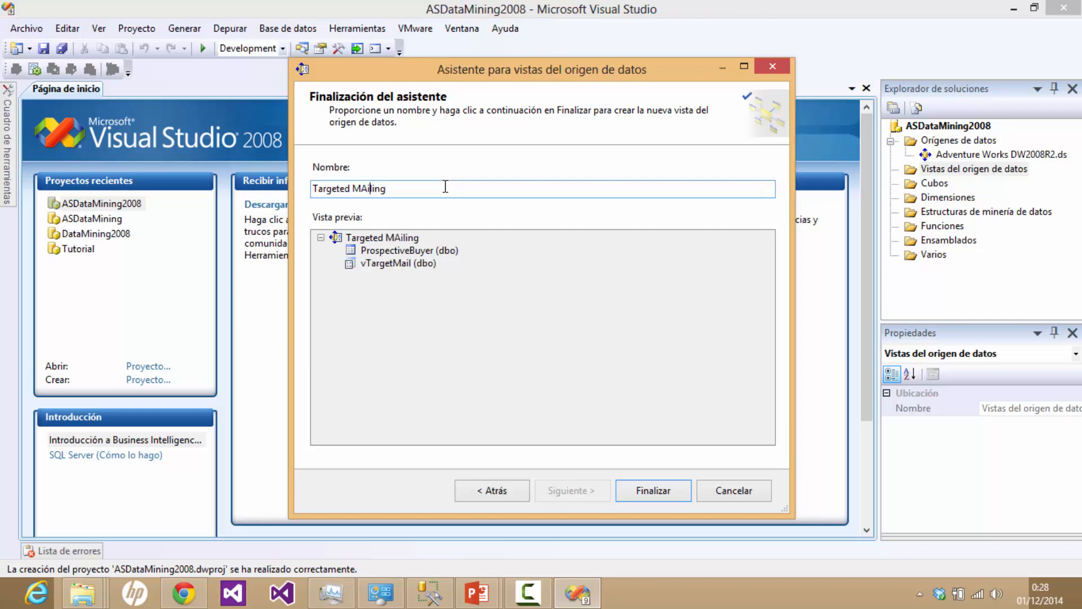
pyautogui.press('BackSpace')
pyautogui.write('a')
pyautogui.click(641, 489)
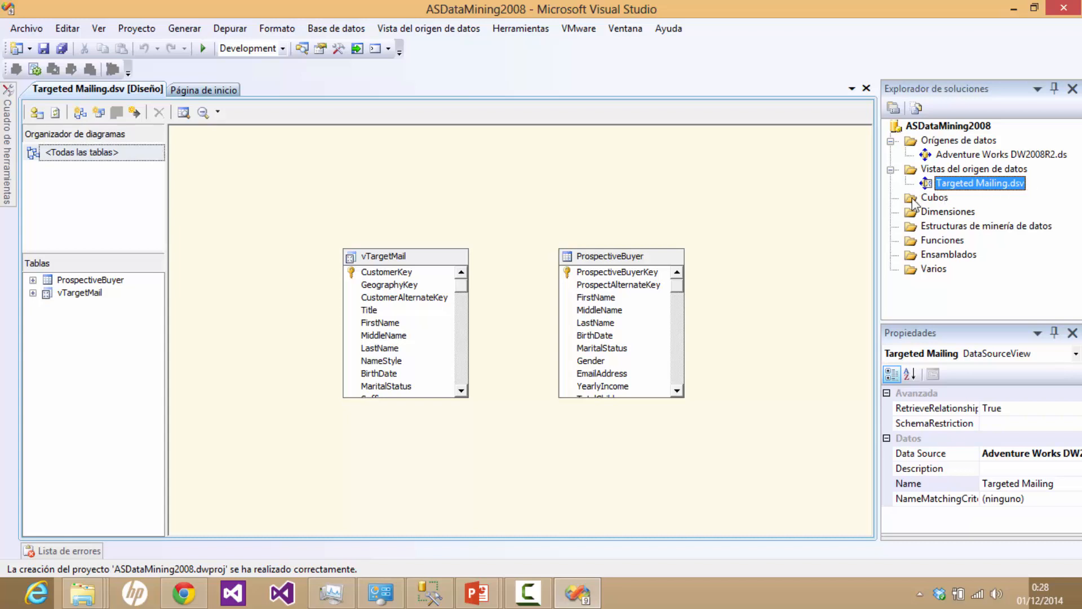
# Step: Switch to the PowerPoint slide show and advance to the Lección 2 outline to check its tasks
pyautogui.moveTo(488, 580)
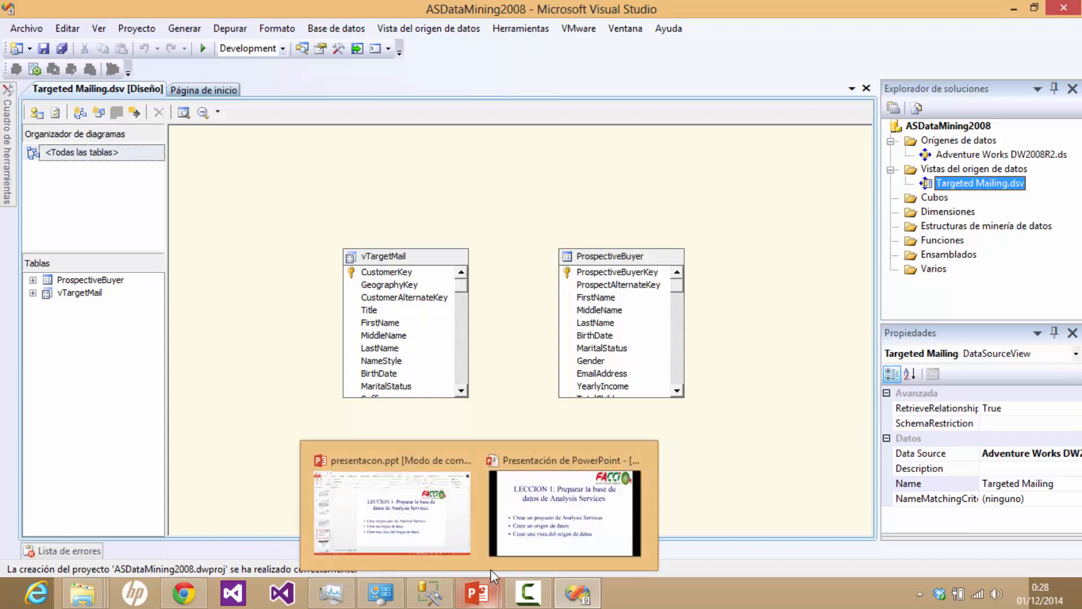
pyautogui.click(531, 510)
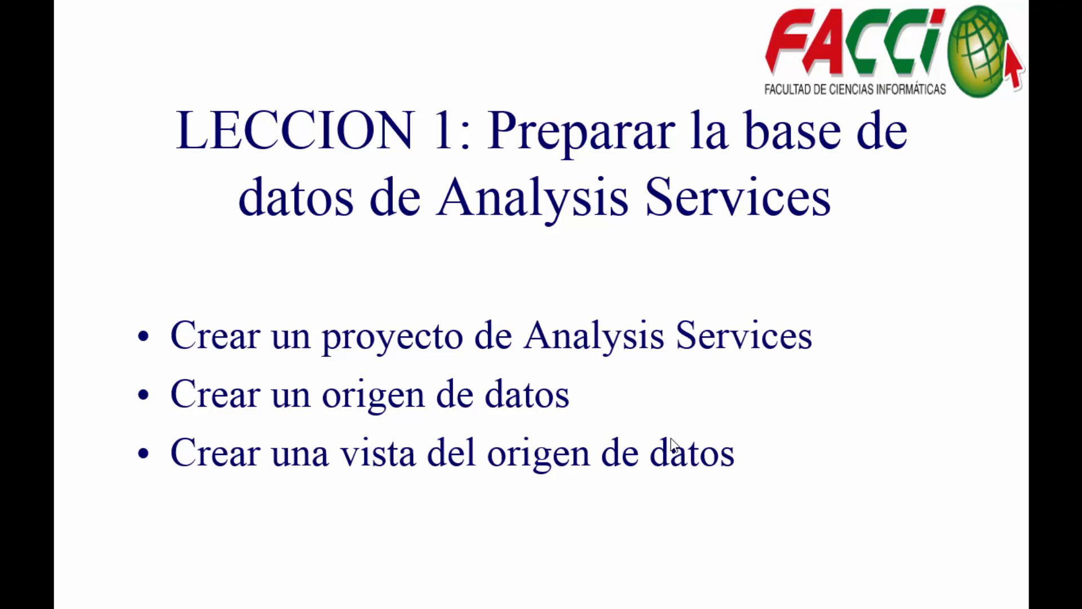
pyautogui.press('Left')
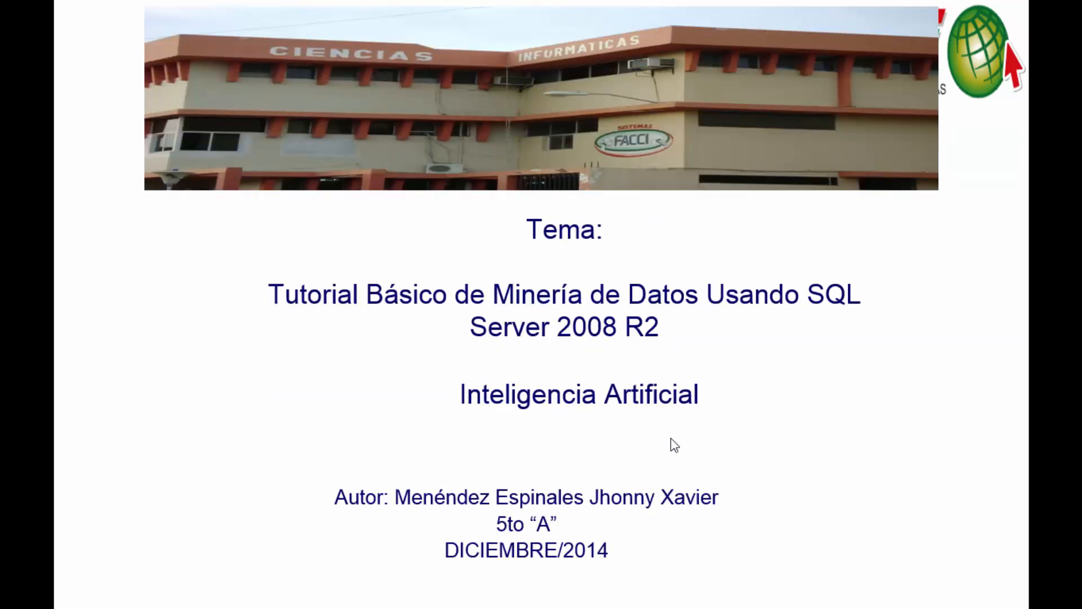
pyautogui.click(874, 413)
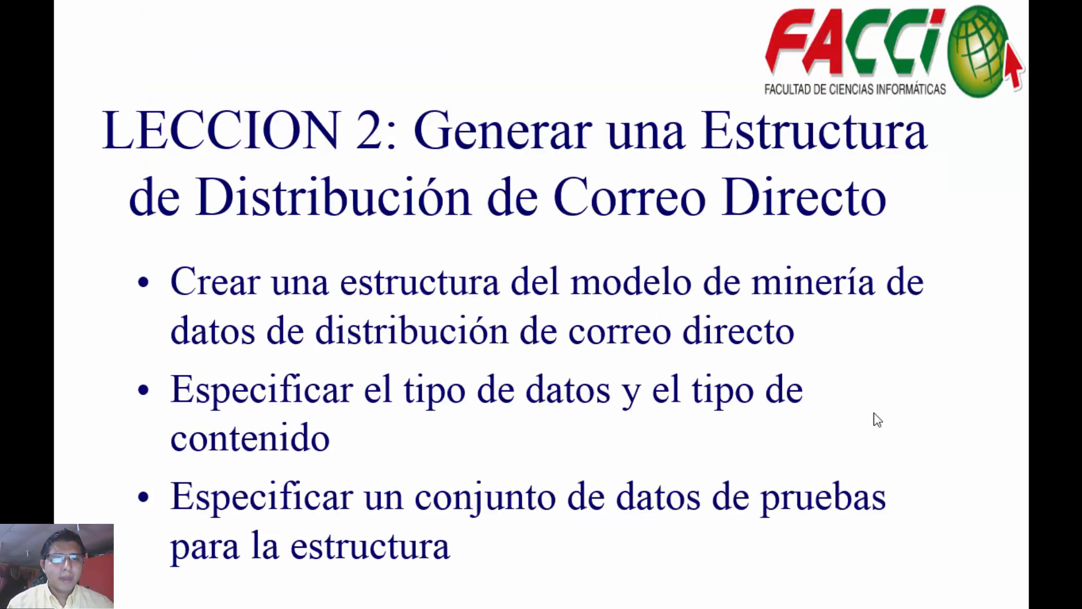
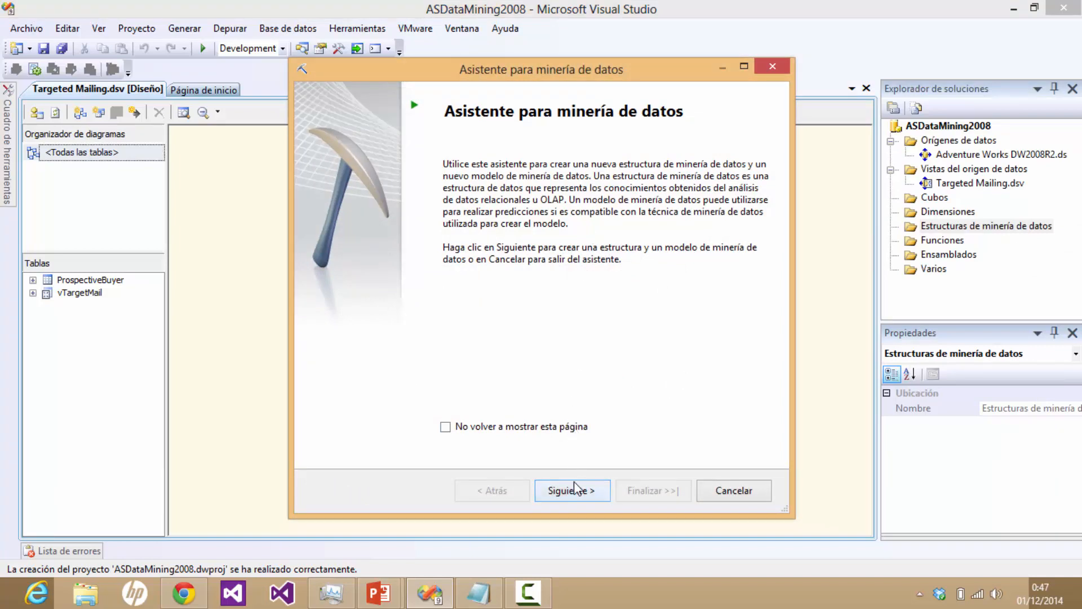
# Step: Define the mining structure from the relational database with a mining model using the Árboles de decisión de Microsoft technique
pyautogui.click(574, 492)
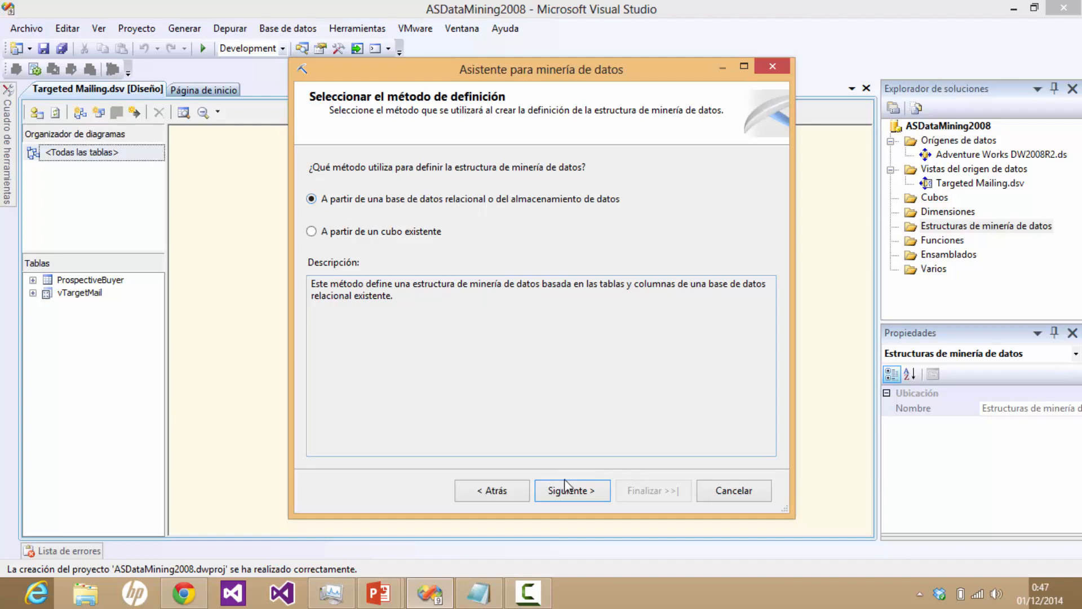
pyautogui.click(570, 488)
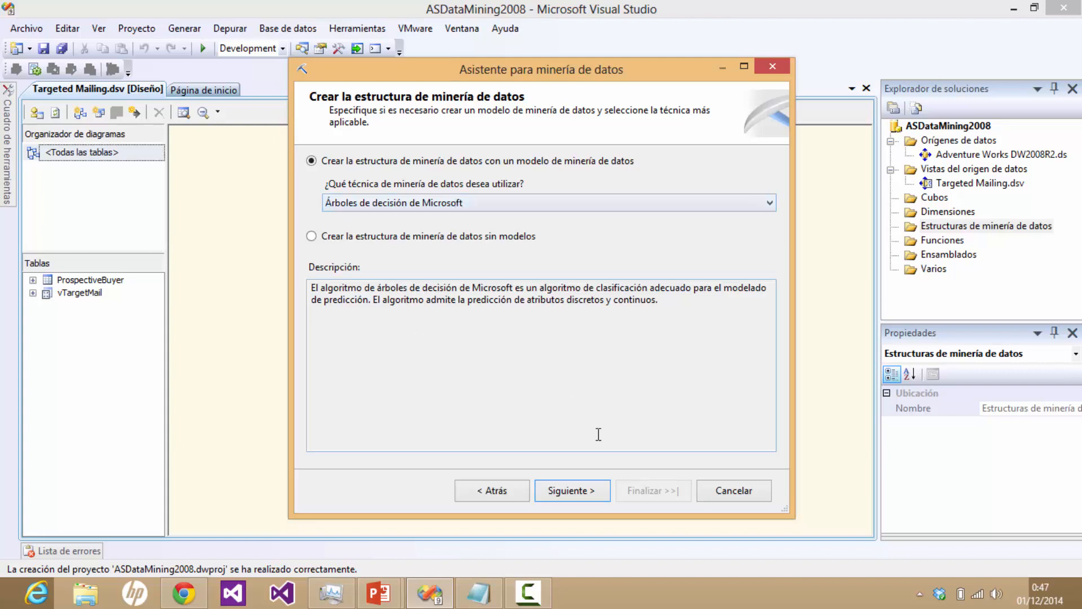
pyautogui.click(572, 493)
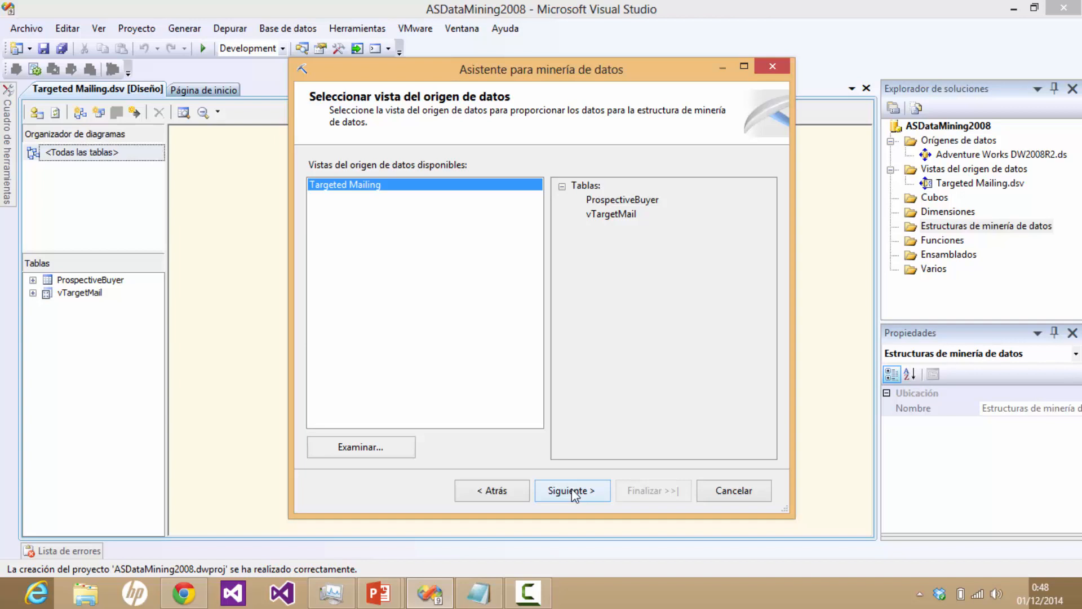
# Step: Use the Targeted Mailing data source view and mark vTargetMail as the case table (Escenario)
pyautogui.click(572, 491)
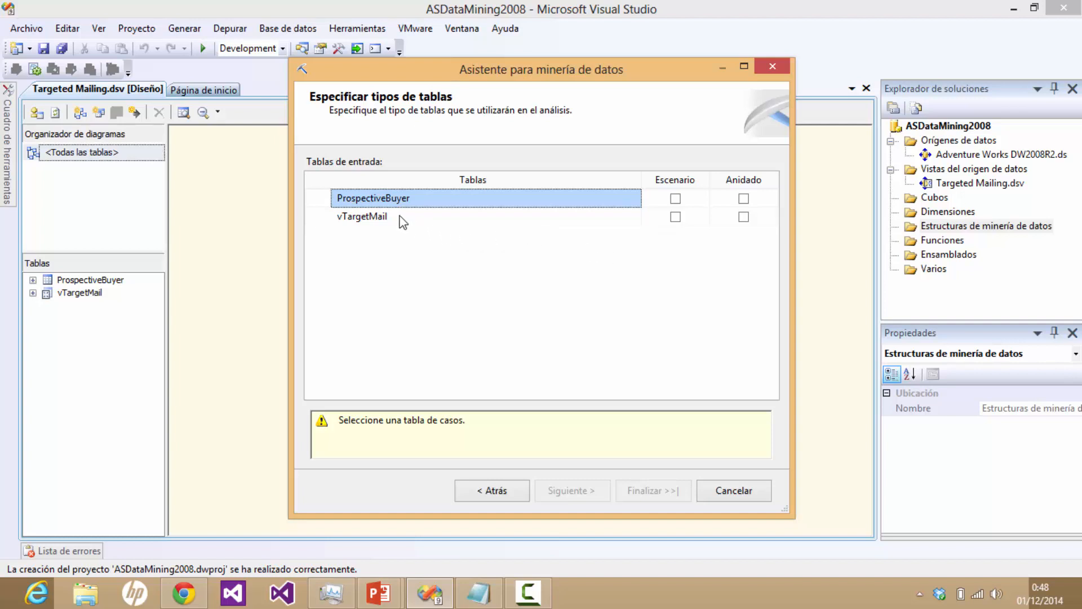
pyautogui.click(676, 218)
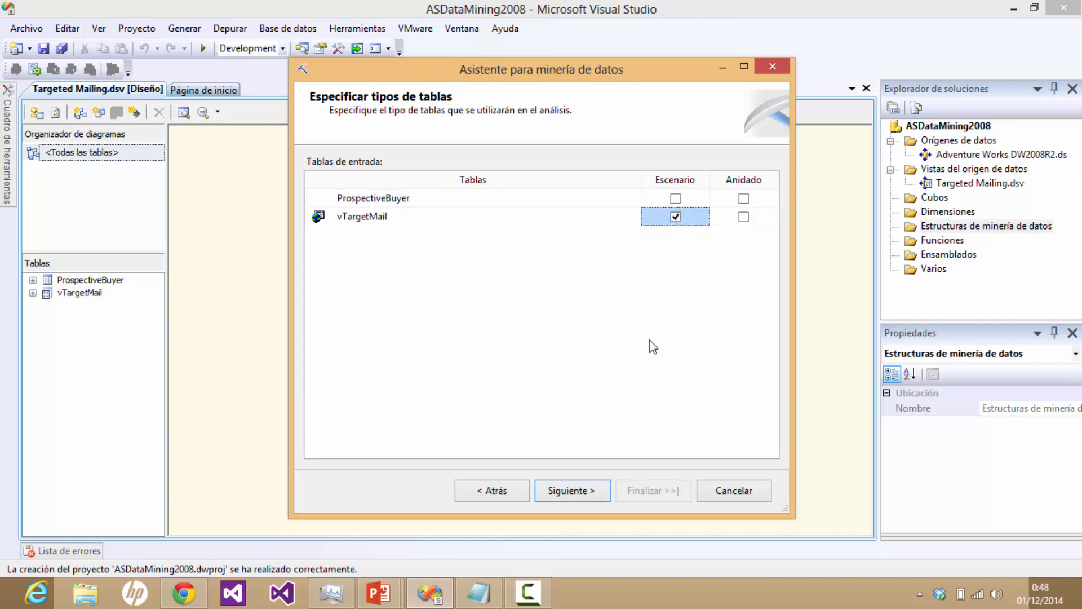
pyautogui.click(580, 494)
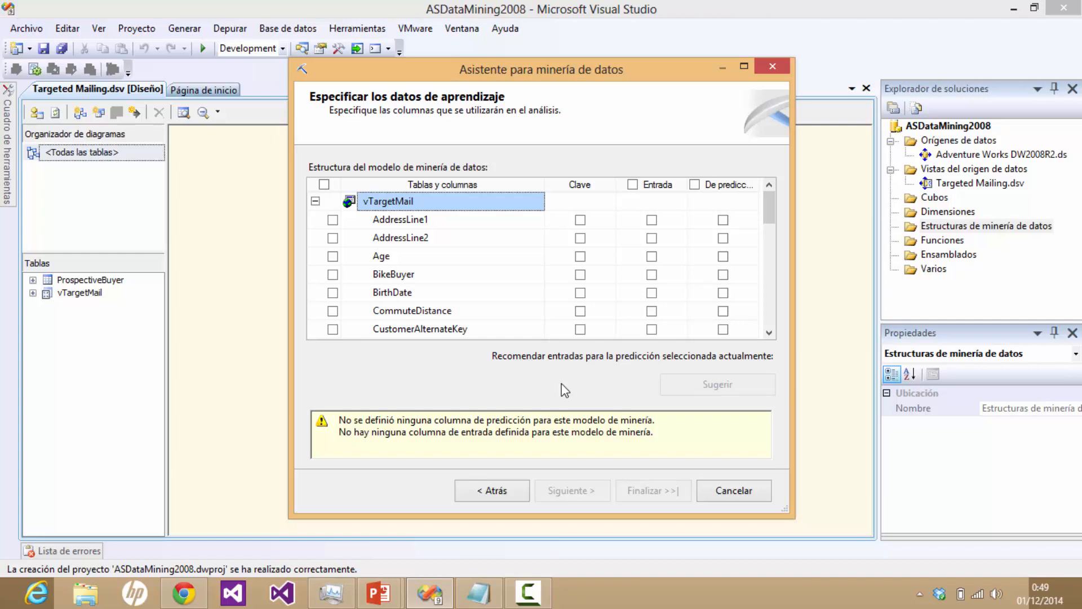
# Step: Mark BikeBuyer as the predictable column and view the suggested related columns without accepting them
pyautogui.click(723, 274)
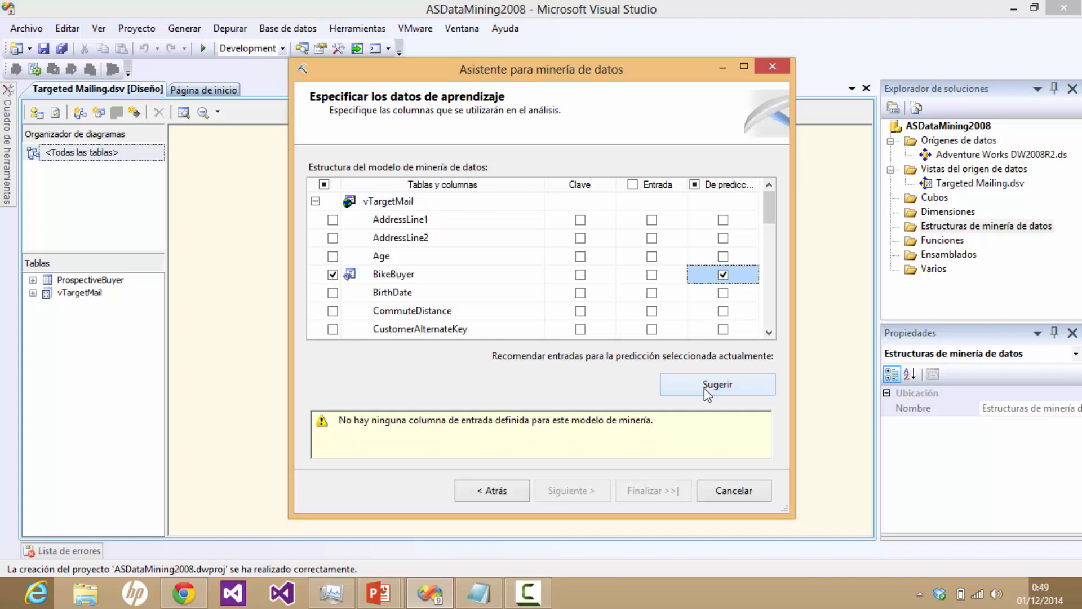
pyautogui.click(697, 389)
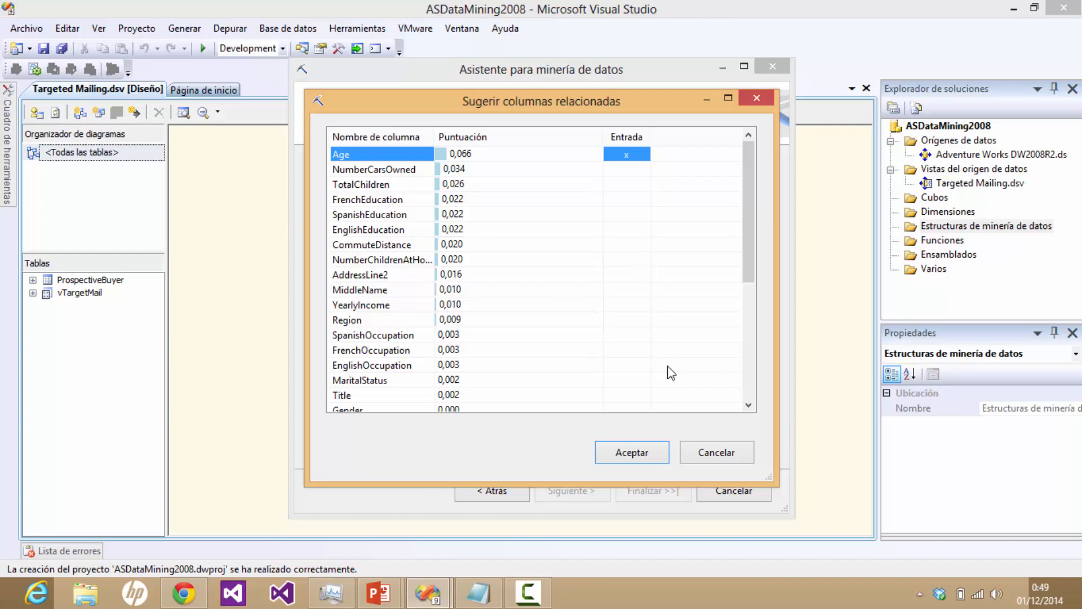
pyautogui.click(715, 451)
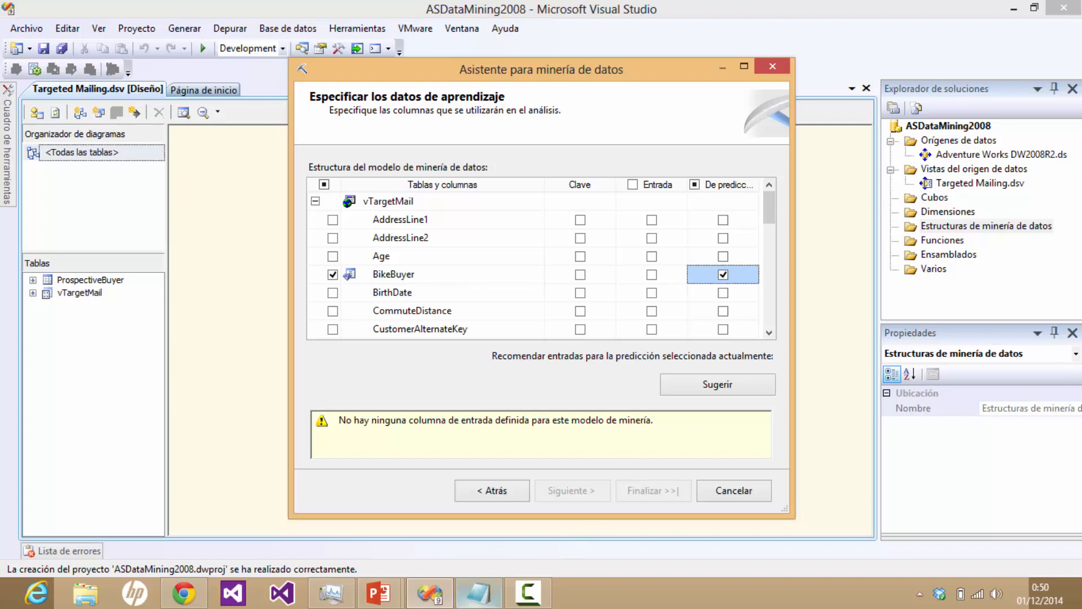
# Step: Check the list of input columns (Entrada) in the Notepad notes and return to the data mining wizard
pyautogui.click(478, 593)
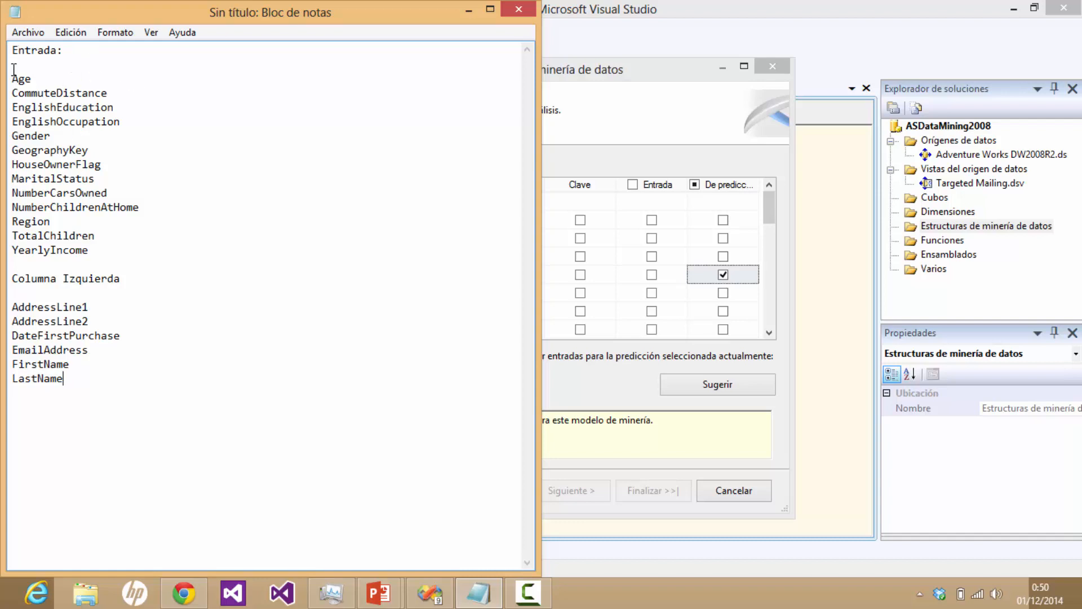
pyautogui.moveTo(14, 73); pyautogui.dragTo(123, 256)
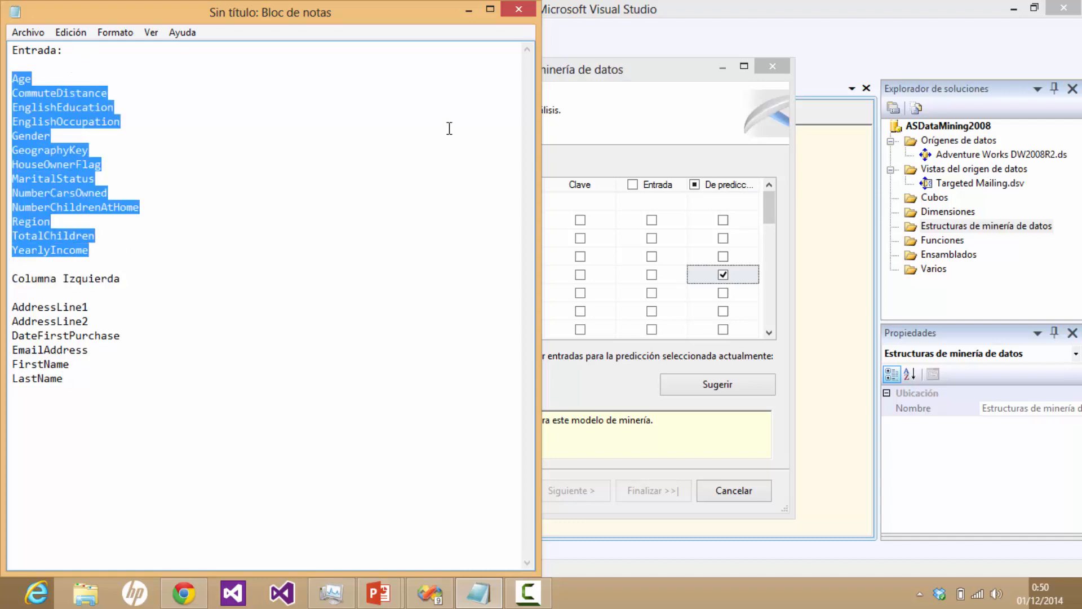
pyautogui.click(617, 79)
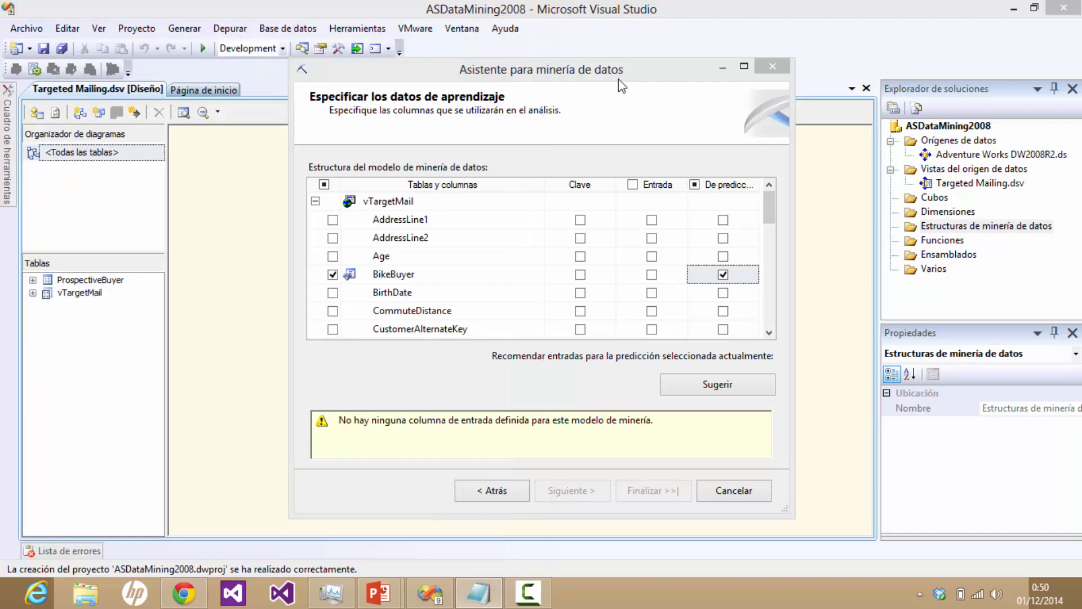
# Step: Mark Age, CommuteDistance, EnglishEducation and EnglishOccupation as input columns (Entrada) of the mining structure
pyautogui.click(652, 254)
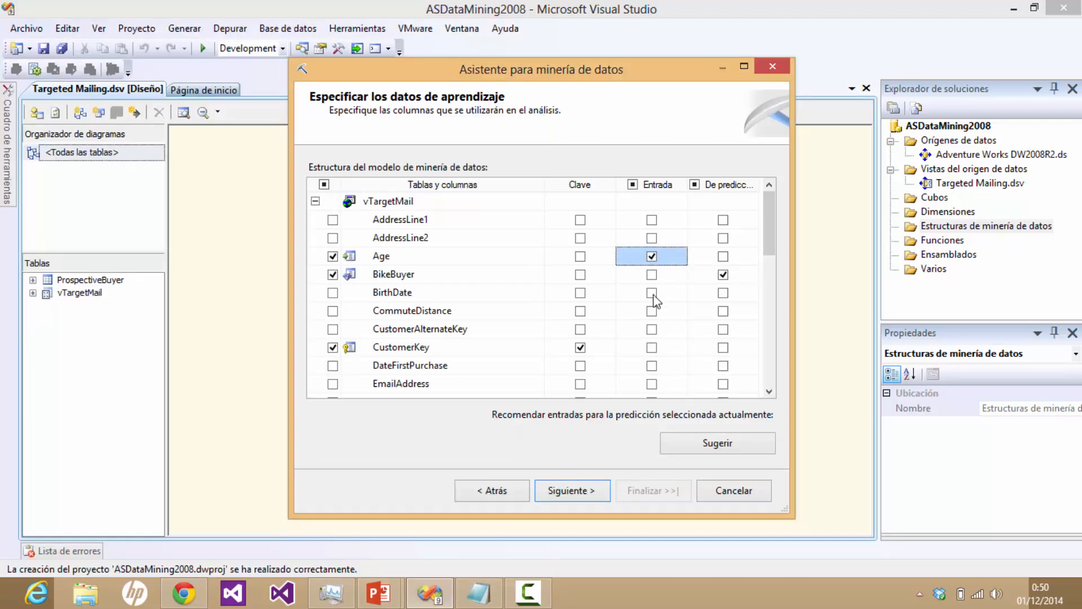
pyautogui.click(652, 310)
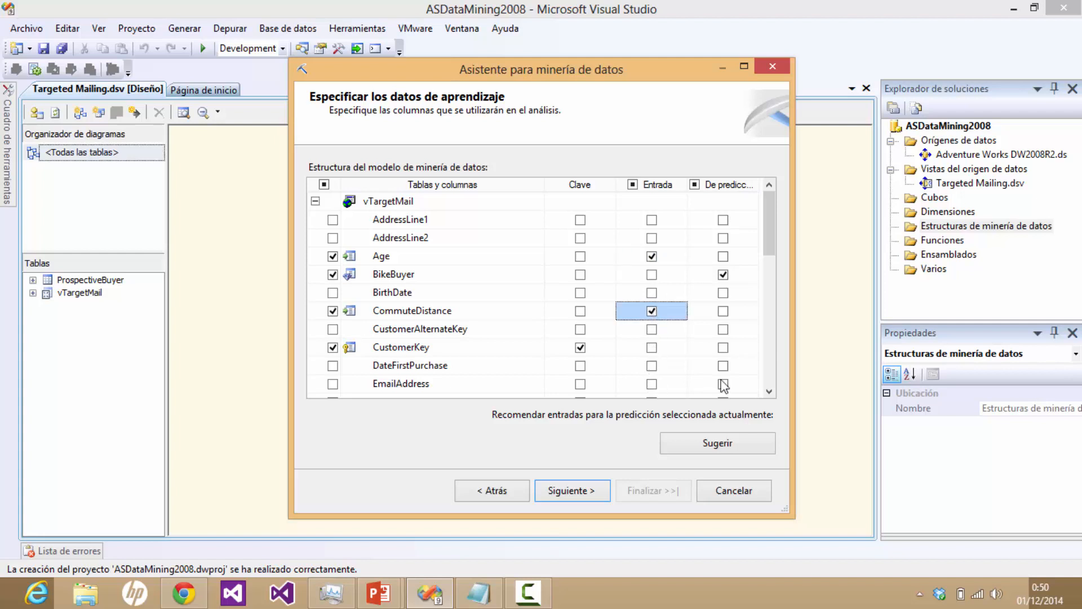
pyautogui.click(769, 390)
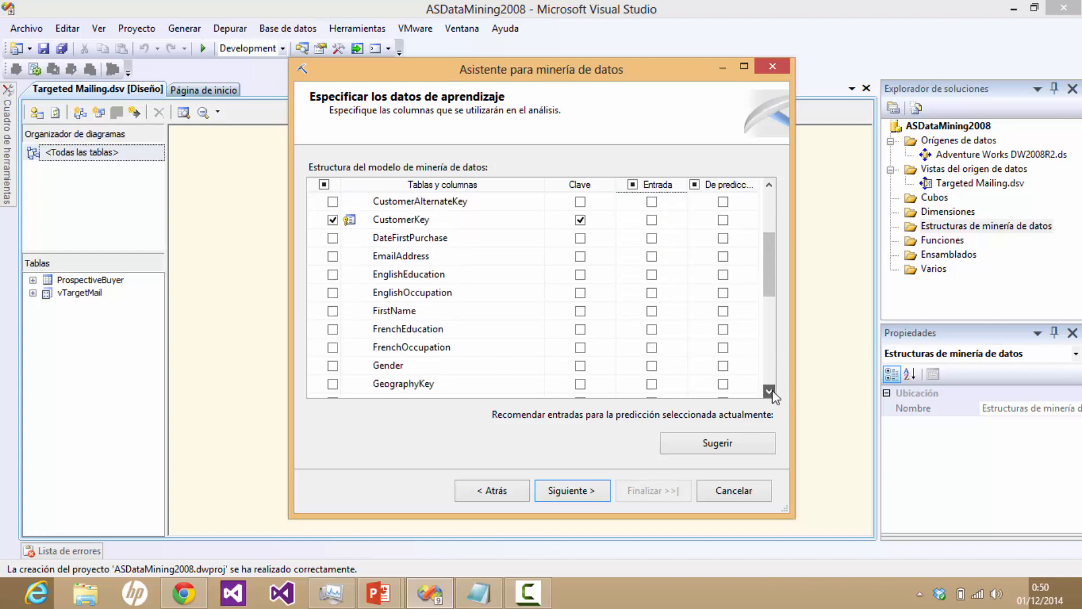
pyautogui.click(652, 238)
pyautogui.click(652, 256)
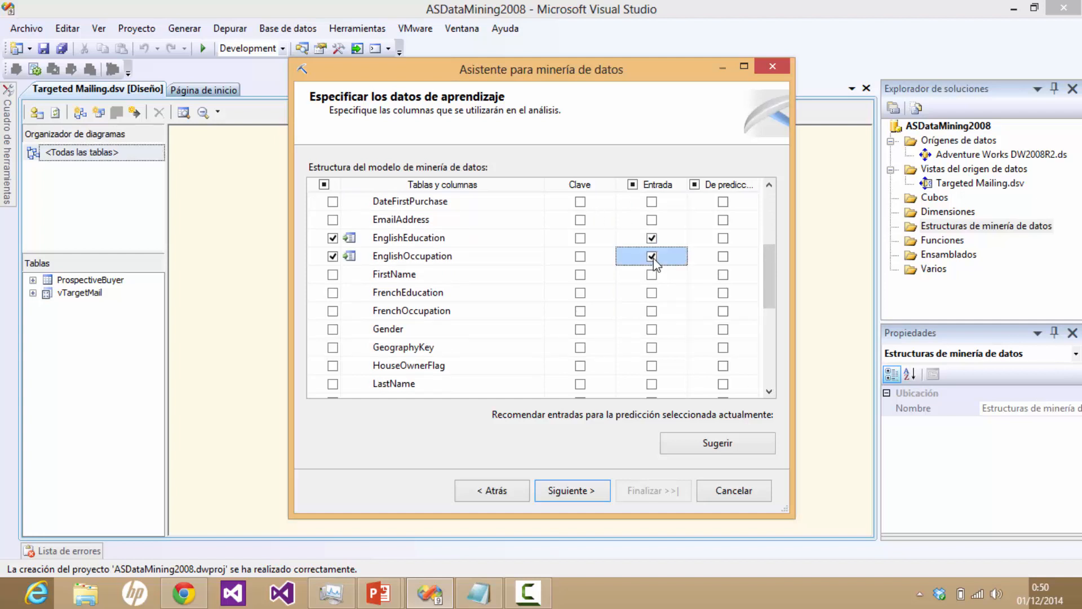
# Step: Consult the Notepad column list and mark Gender and GeographyKey as input columns (Entrada)
pyautogui.click(478, 593)
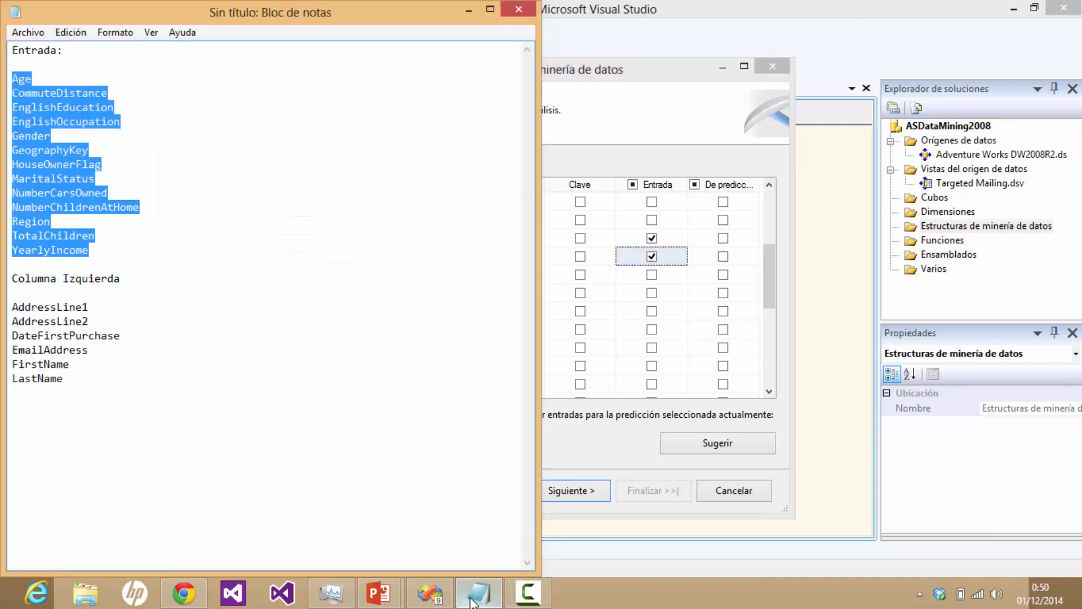
pyautogui.click(768, 278)
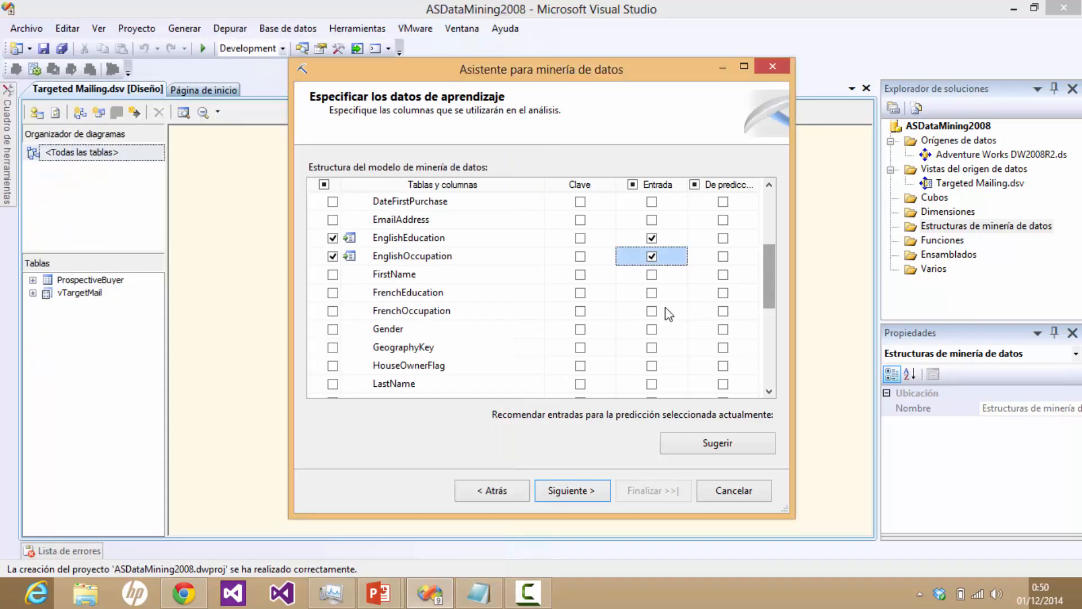
pyautogui.click(653, 330)
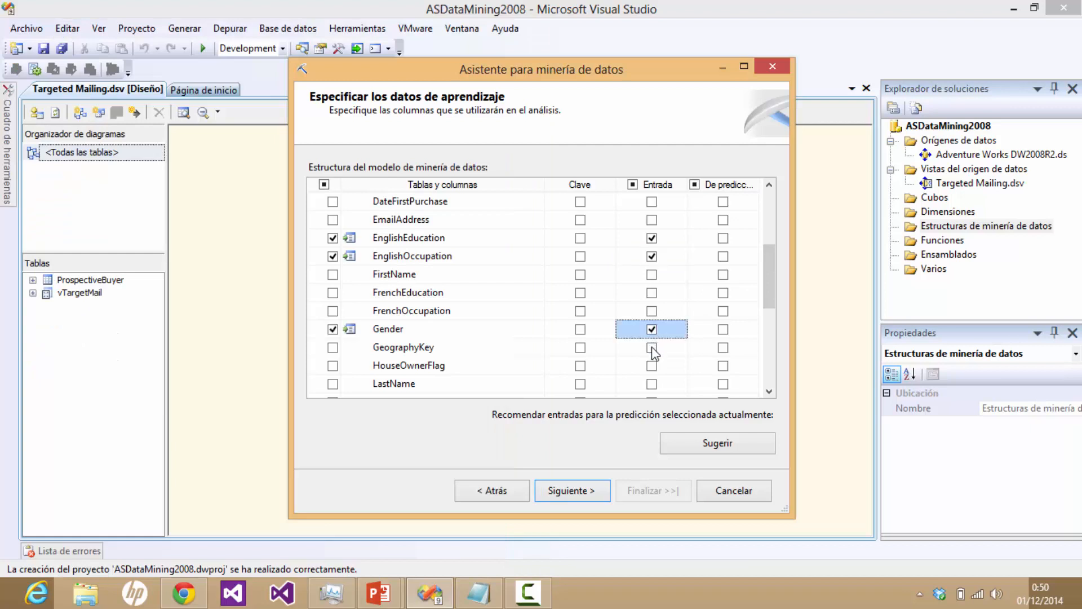
pyautogui.click(652, 348)
# Step: Consult the Notepad list again and mark HouseOwnerFlag, MaritalStatus and NumberCarsOwned as input columns (Entrada)
pyautogui.click(479, 593)
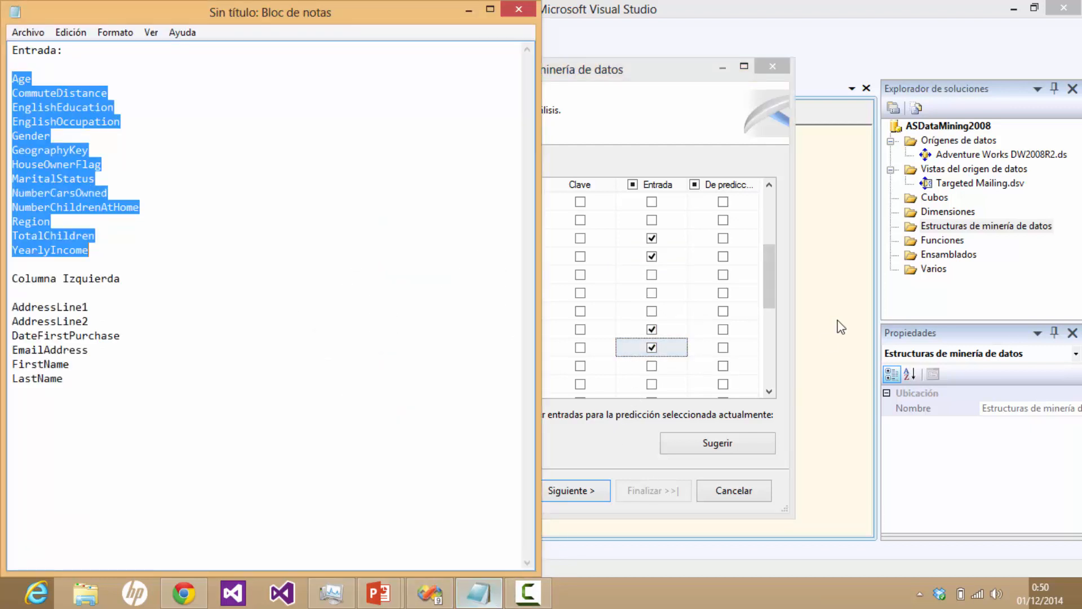
pyautogui.click(769, 281)
pyautogui.moveTo(769, 281); pyautogui.dragTo(769, 306)
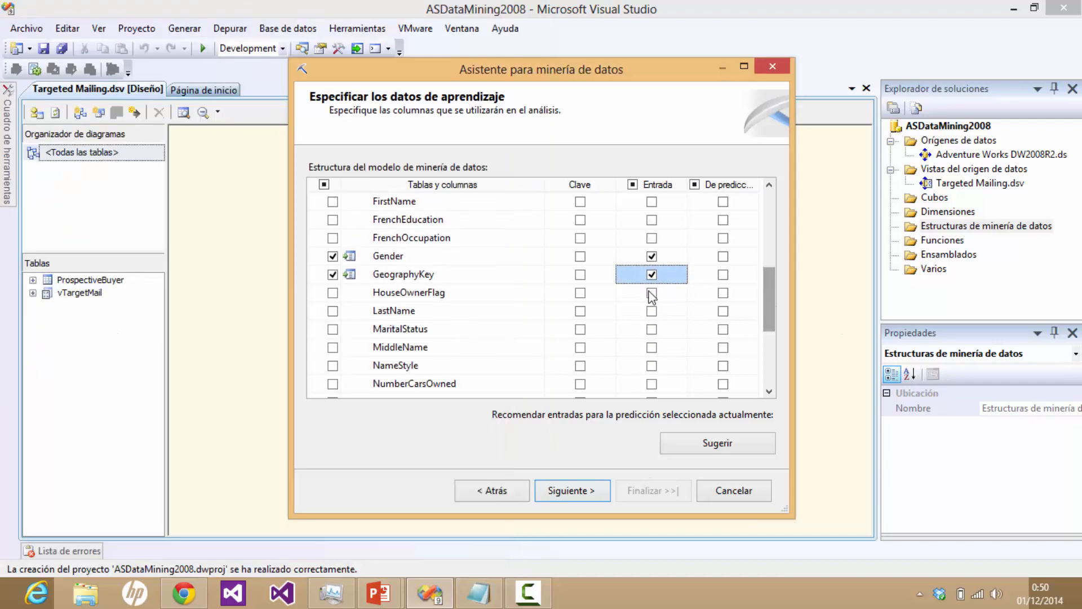
pyautogui.click(652, 293)
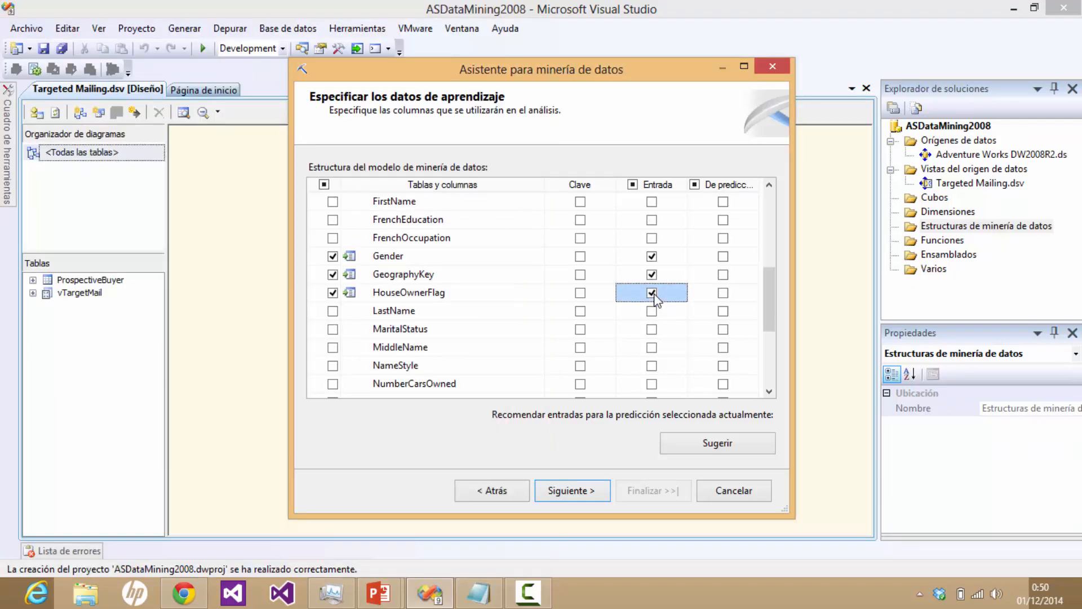
pyautogui.click(652, 333)
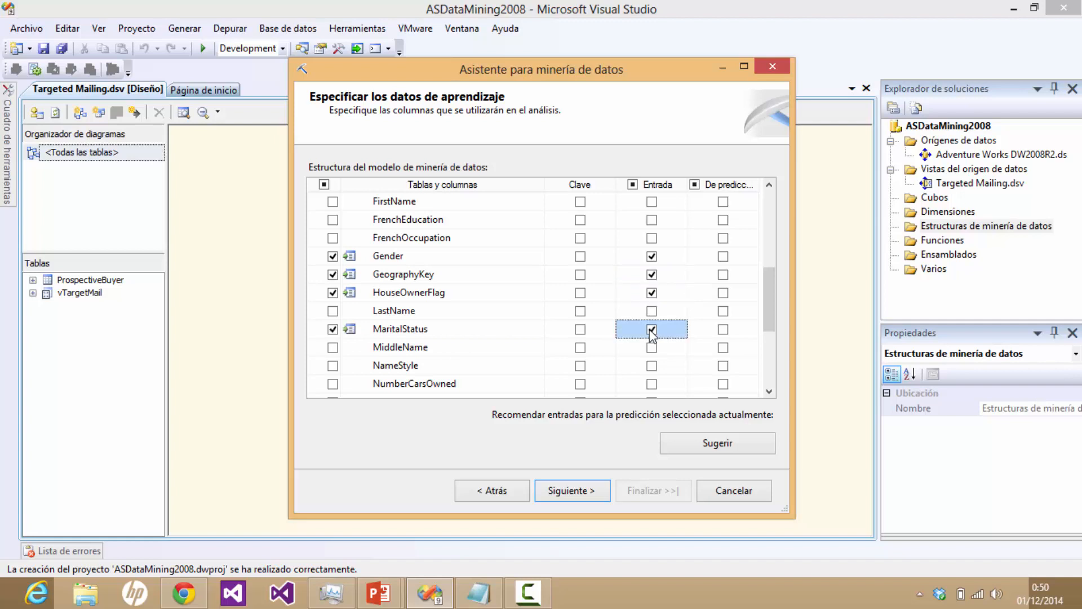
pyautogui.click(652, 384)
# Step: Mark NumberChildrenAtHome, Region, TotalChildren and YearlyIncome as input columns (Entrada), consulting the Notepad list
pyautogui.moveTo(766, 319); pyautogui.dragTo(769, 360)
pyautogui.click(651, 276)
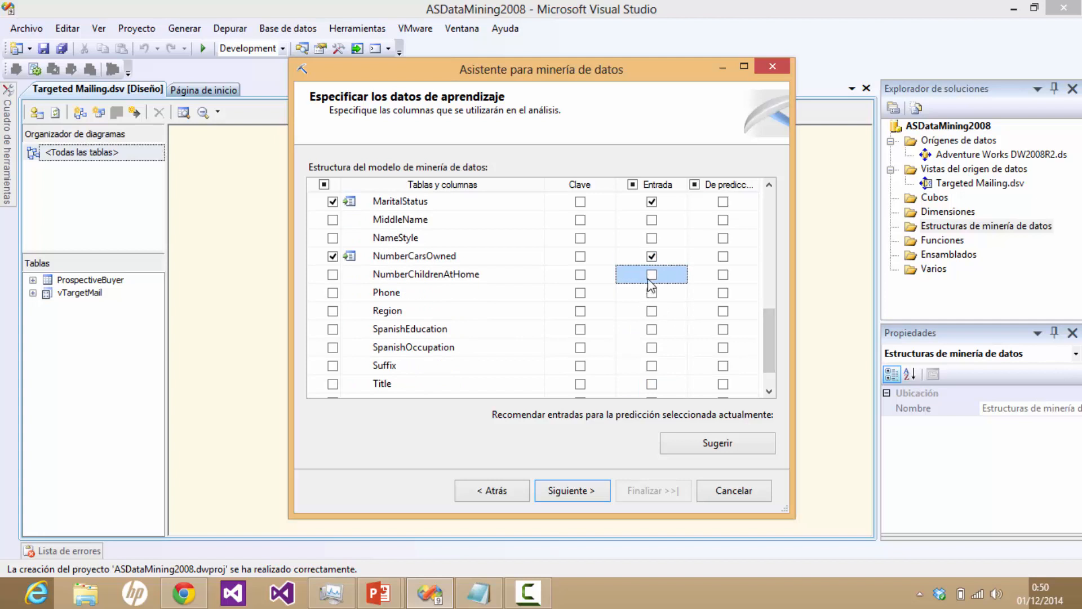
pyautogui.click(651, 311)
pyautogui.click(481, 602)
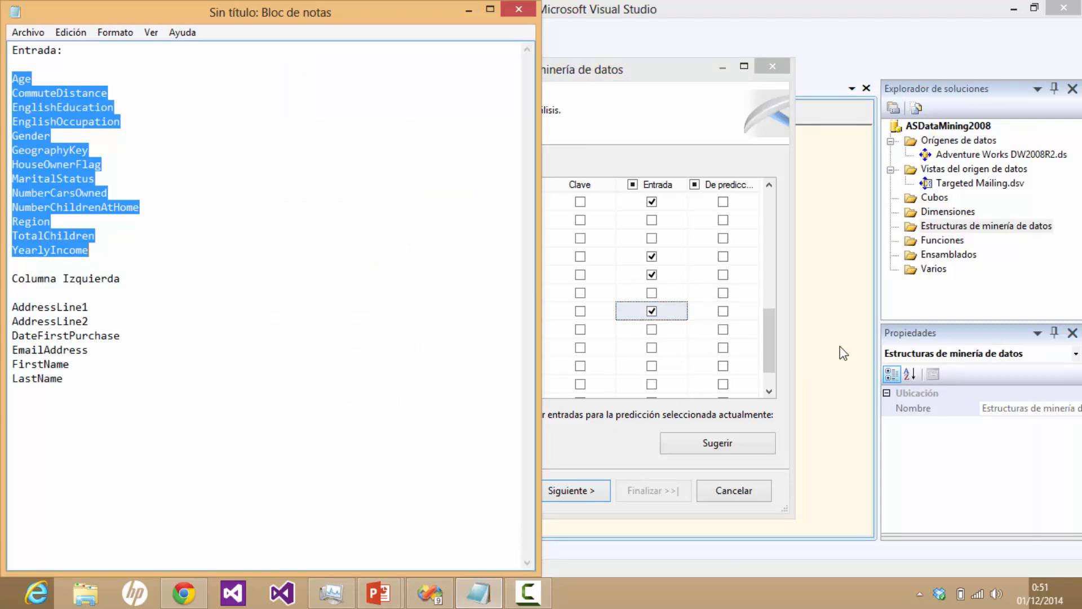
pyautogui.click(774, 363)
pyautogui.scroll(-1, 772, 364)
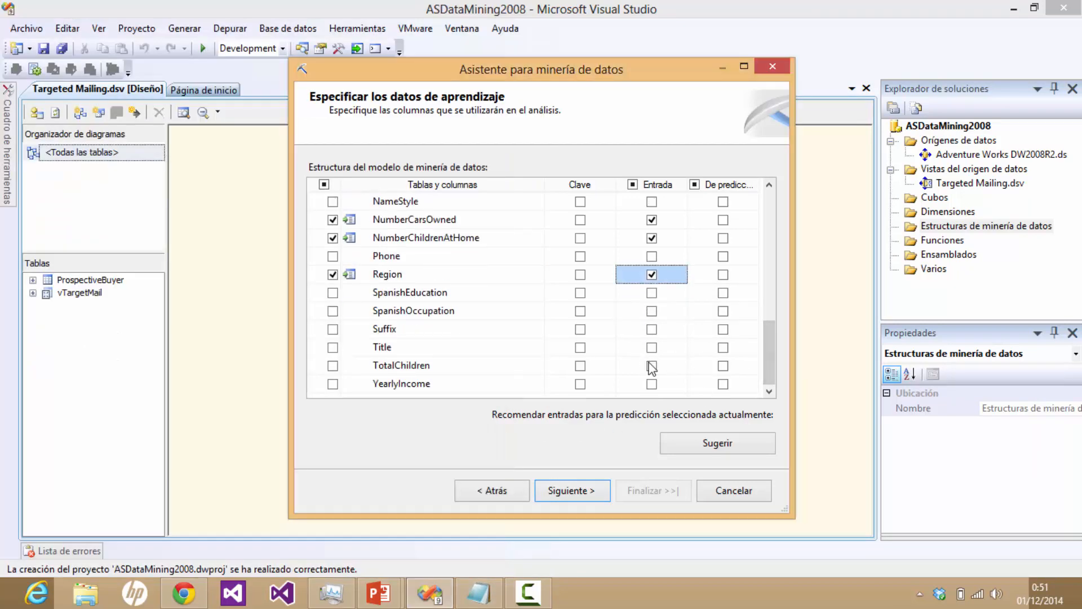
pyautogui.click(652, 365)
pyautogui.click(652, 383)
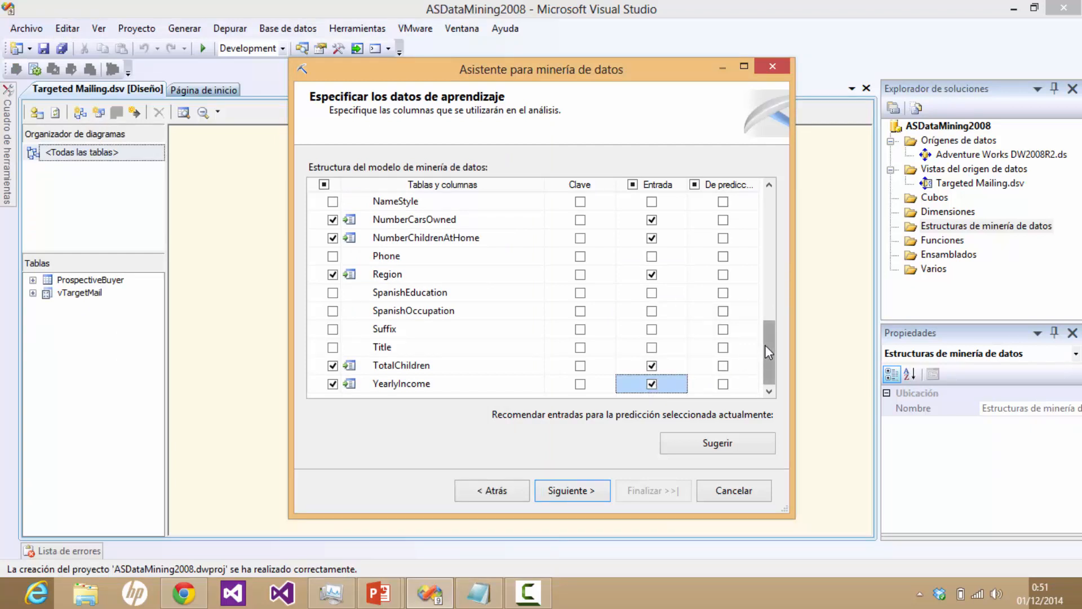
# Step: Check the Columna Izquierda list in the Notepad notes and return to the data mining wizard
pyautogui.moveTo(765, 345); pyautogui.dragTo(764, 213)
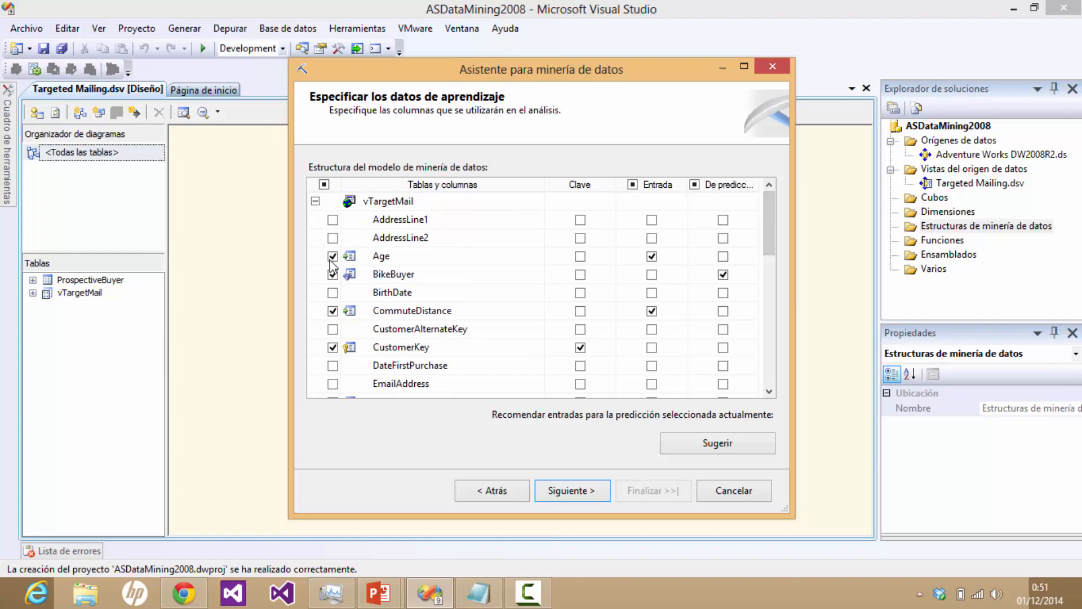
pyautogui.click(481, 593)
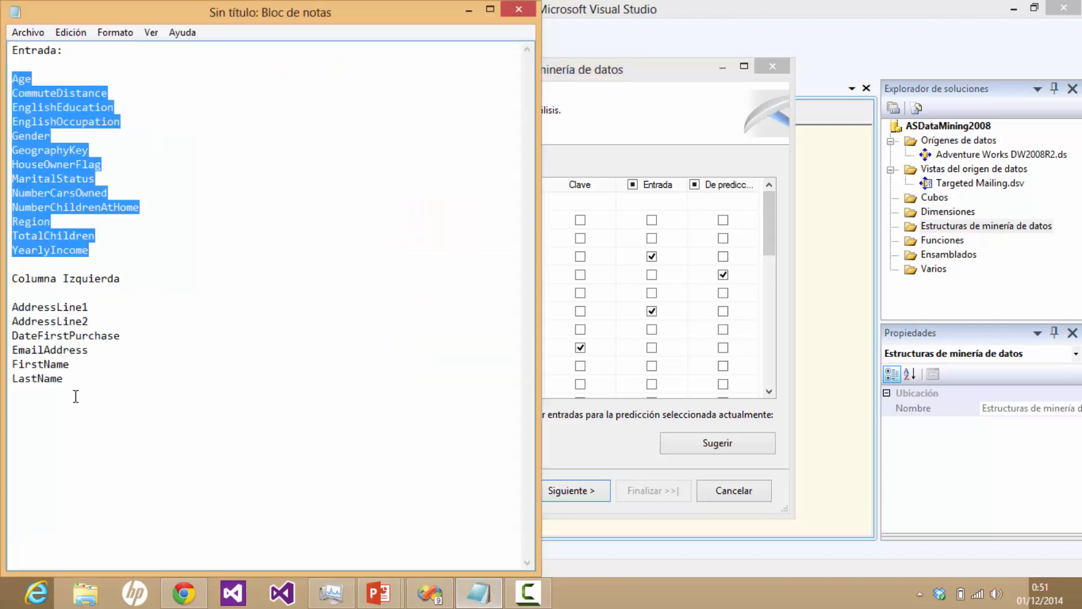
pyautogui.moveTo(70, 383); pyautogui.dragTo(3, 304)
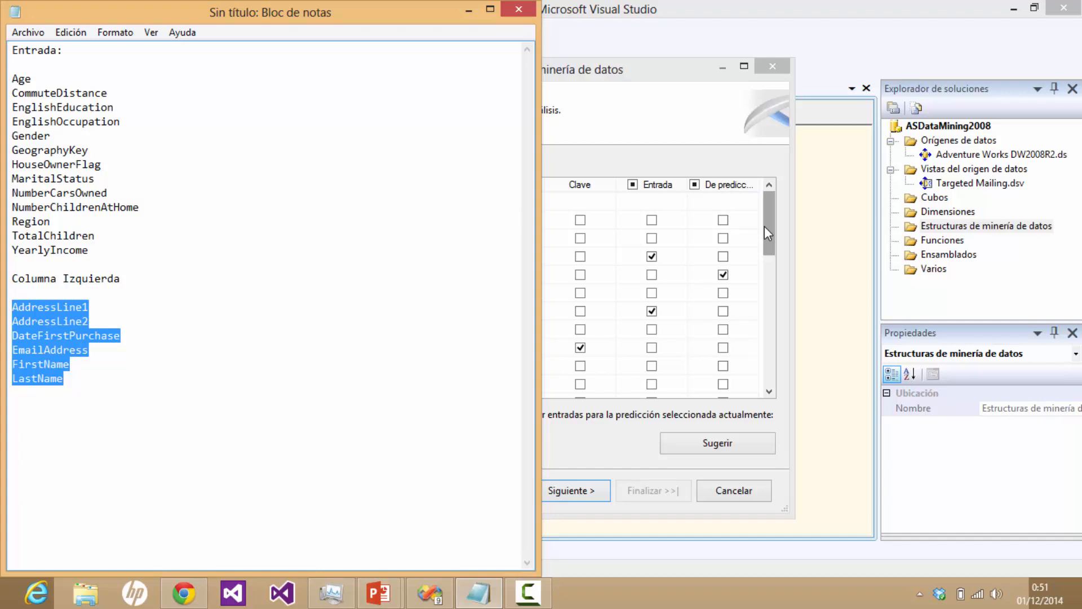
pyautogui.hotkey('alt', 'Tab')
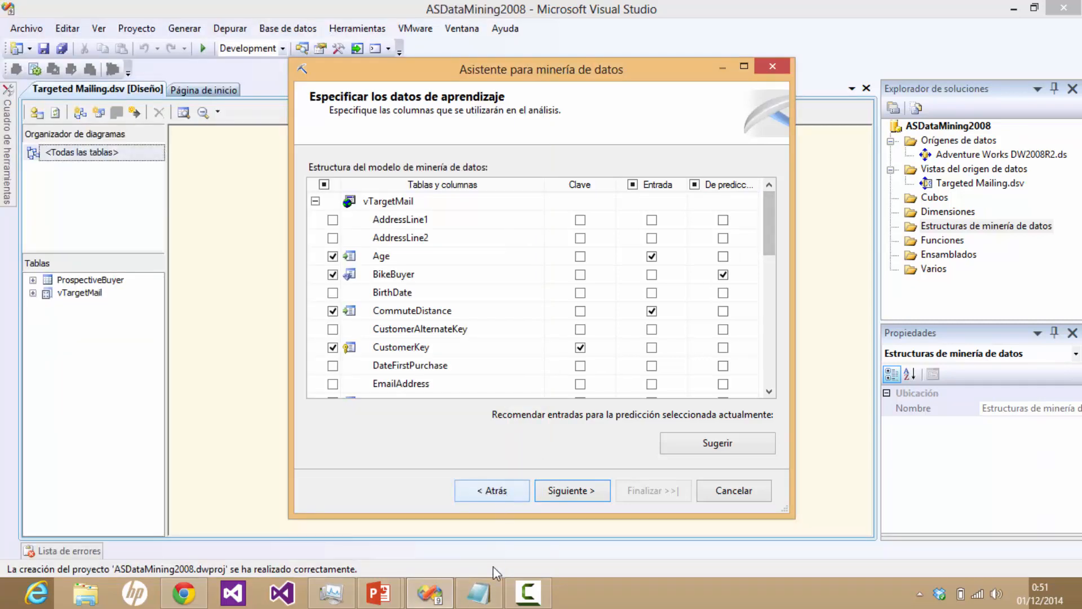
pyautogui.click(478, 593)
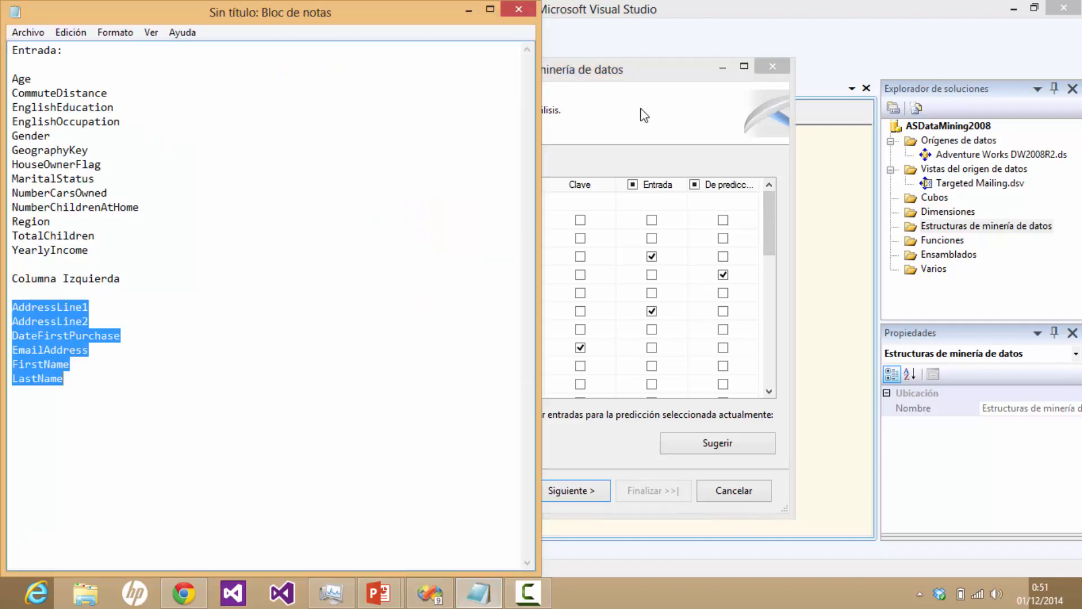
pyautogui.click(628, 69)
# Step: Include AddressLine1, AddressLine2 and DateFirstPurchase in the mining structure without marking them as key, input or predictable
pyautogui.click(333, 220)
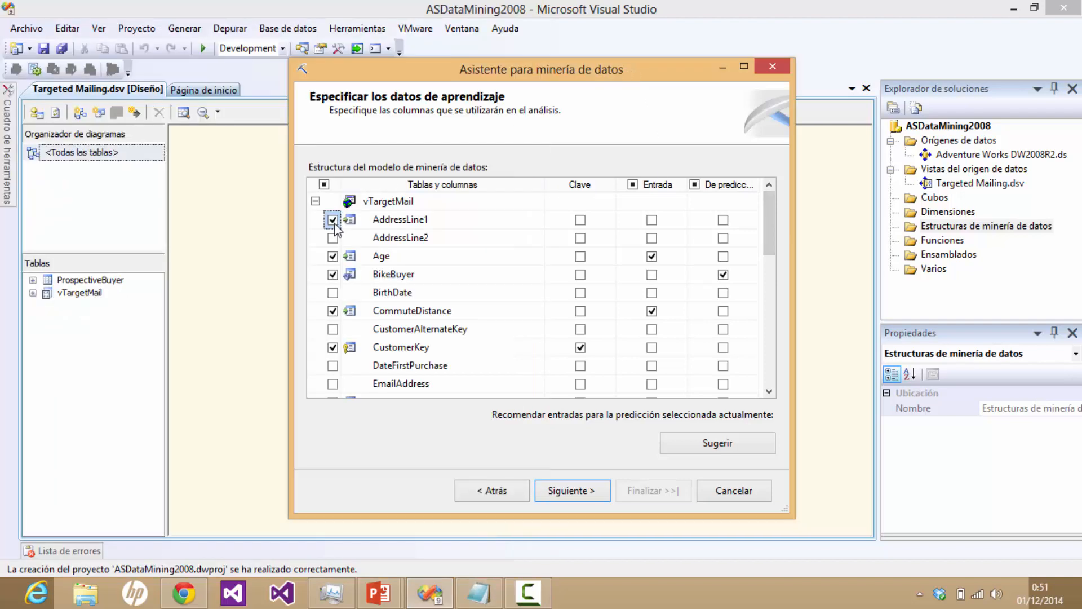
pyautogui.click(333, 238)
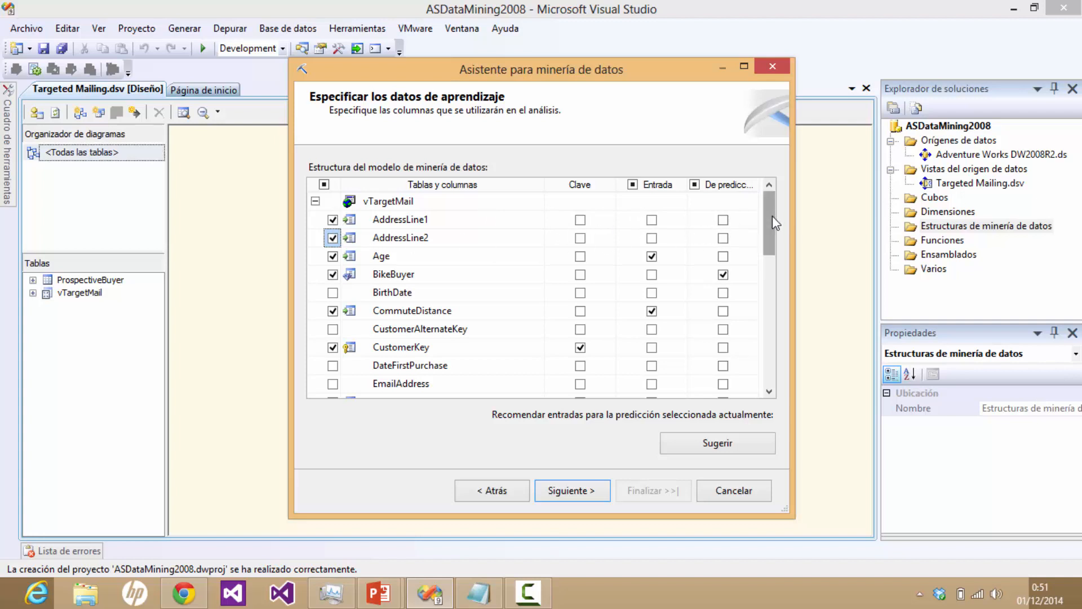
pyautogui.moveTo(772, 215); pyautogui.dragTo(772, 245)
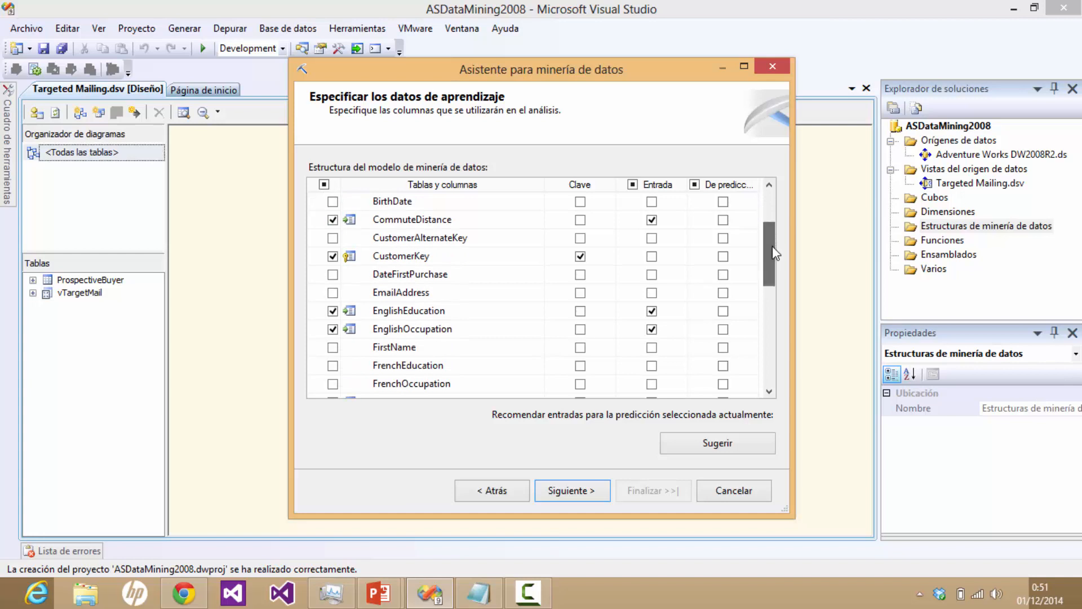
pyautogui.click(333, 274)
# Step: Include EmailAddress, FirstName and LastName in the mining structure only, consulting the Notepad list
pyautogui.click(479, 592)
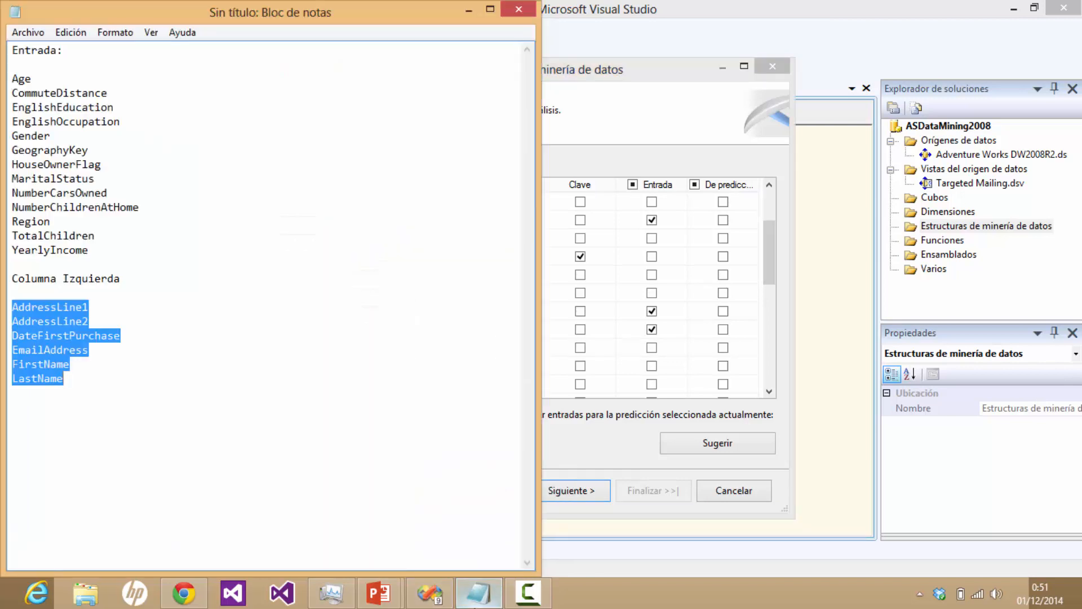
pyautogui.click(476, 604)
pyautogui.click(333, 294)
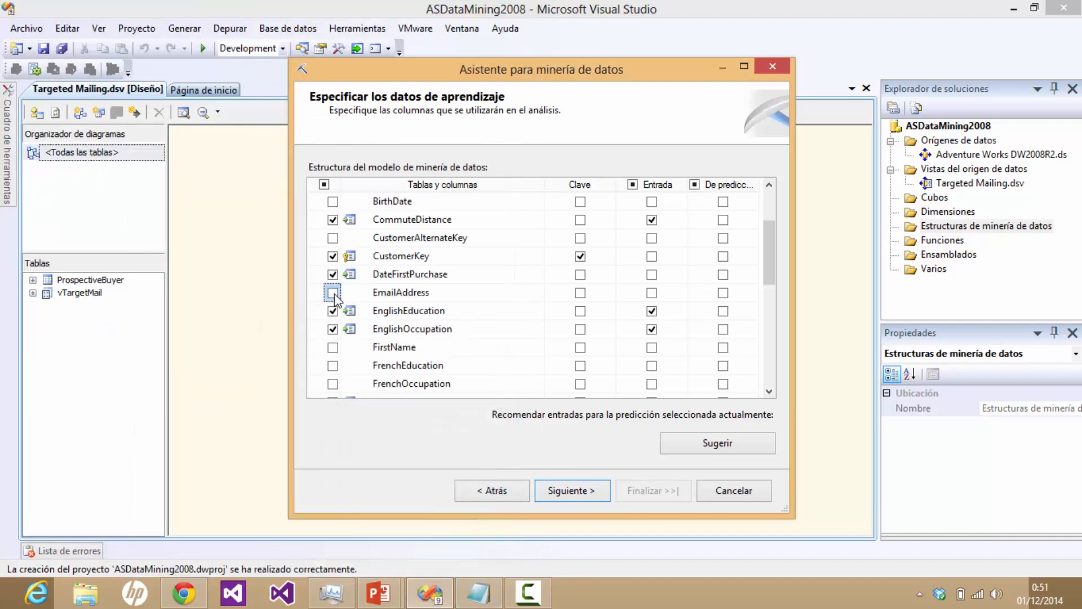
pyautogui.scroll(-3, 334, 293)
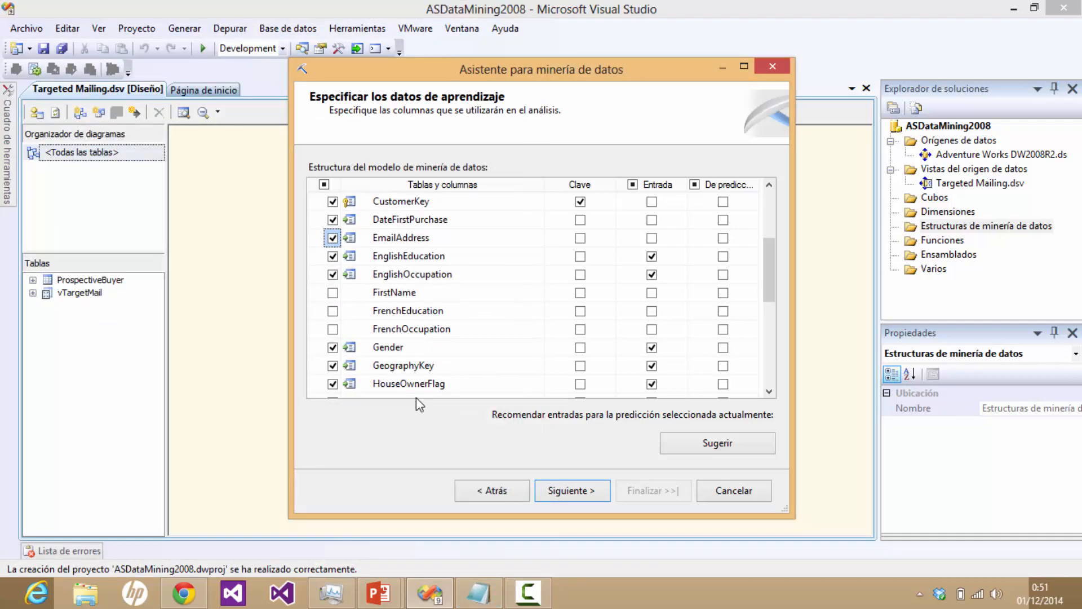
pyautogui.click(333, 293)
pyautogui.click(467, 585)
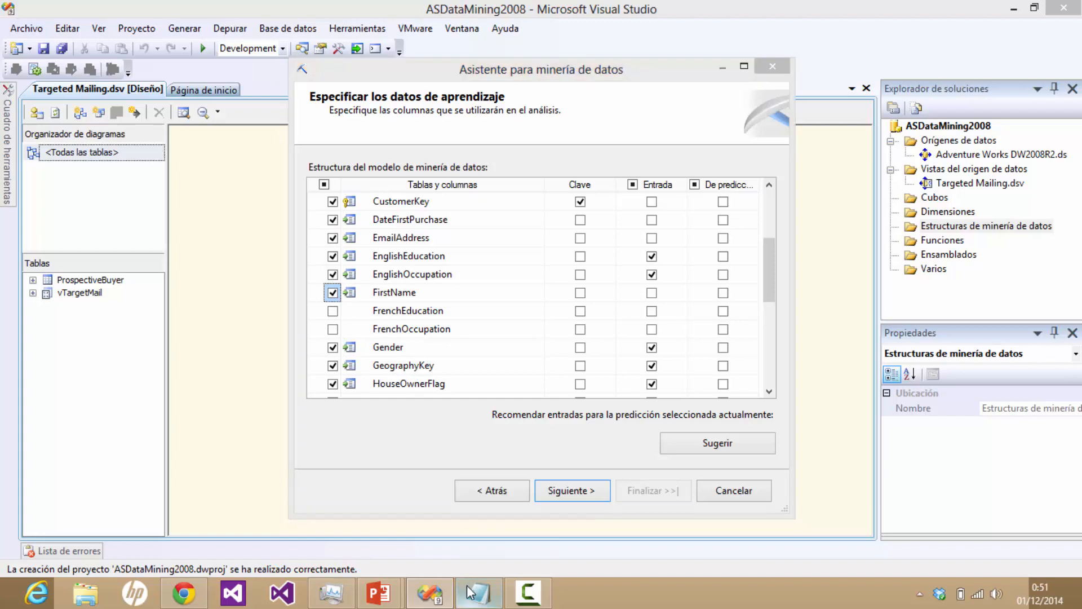
pyautogui.click(467, 585)
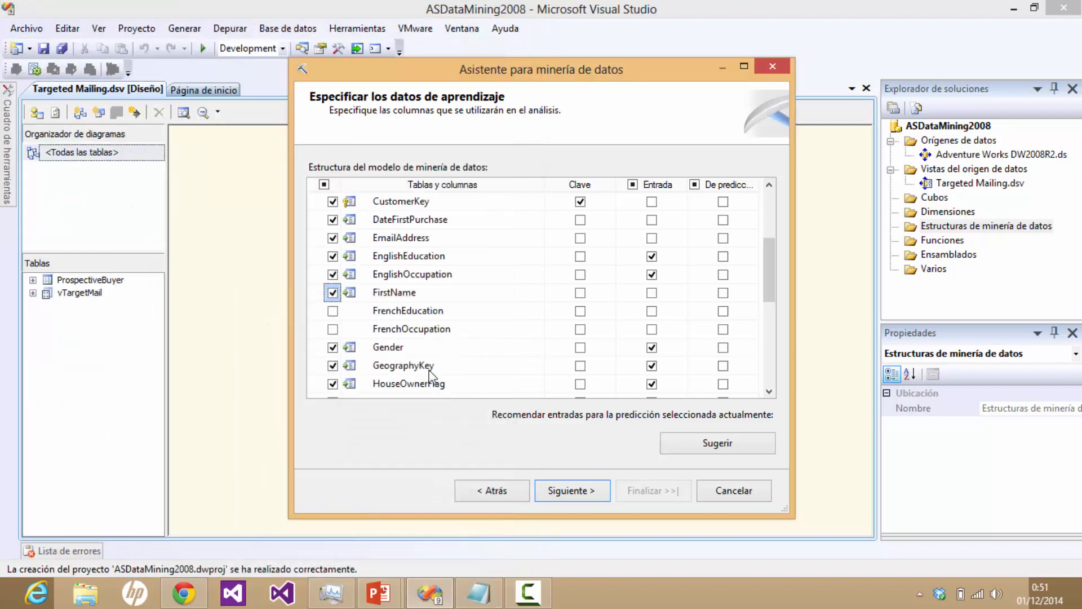
pyautogui.scroll(-3, 399, 369)
pyautogui.click(332, 348)
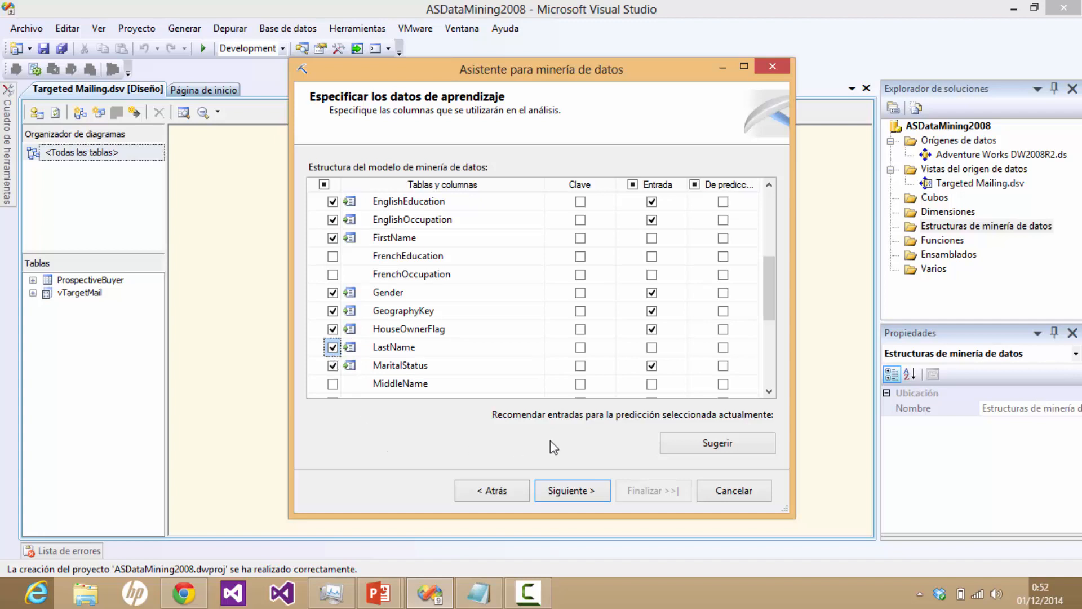
# Step: Continue to the wizard page for column content and data types, and switch to the PowerPoint lesson slides
pyautogui.click(583, 491)
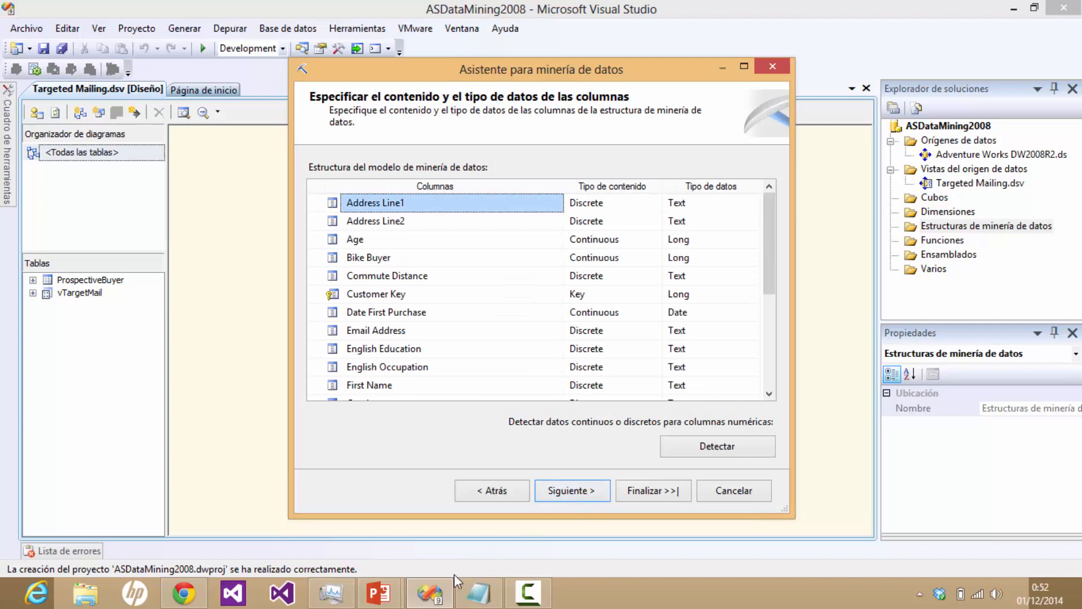
pyautogui.moveTo(401, 579)
pyautogui.click(445, 512)
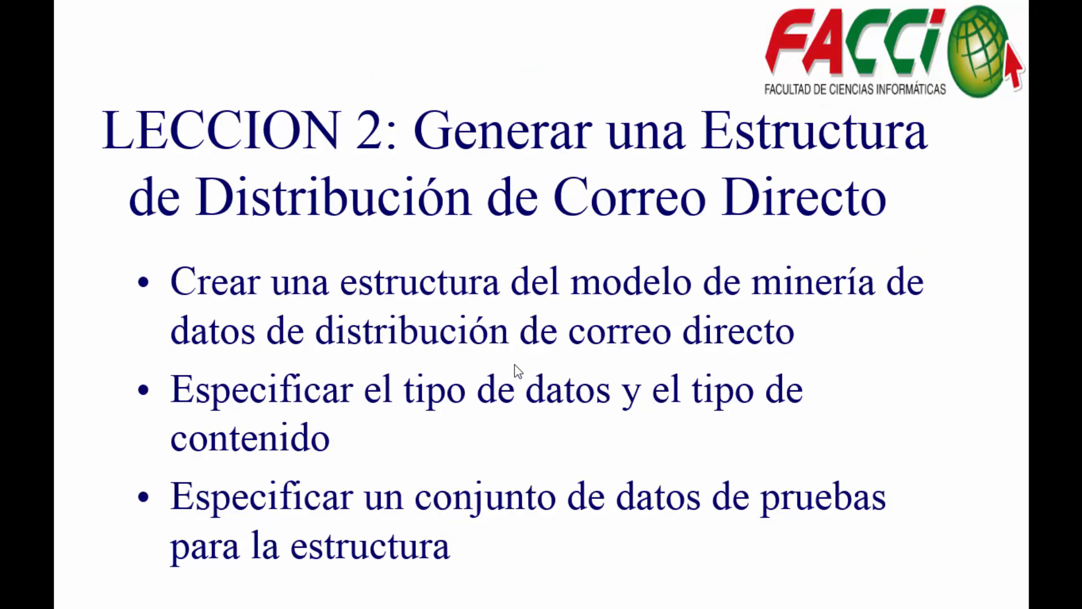
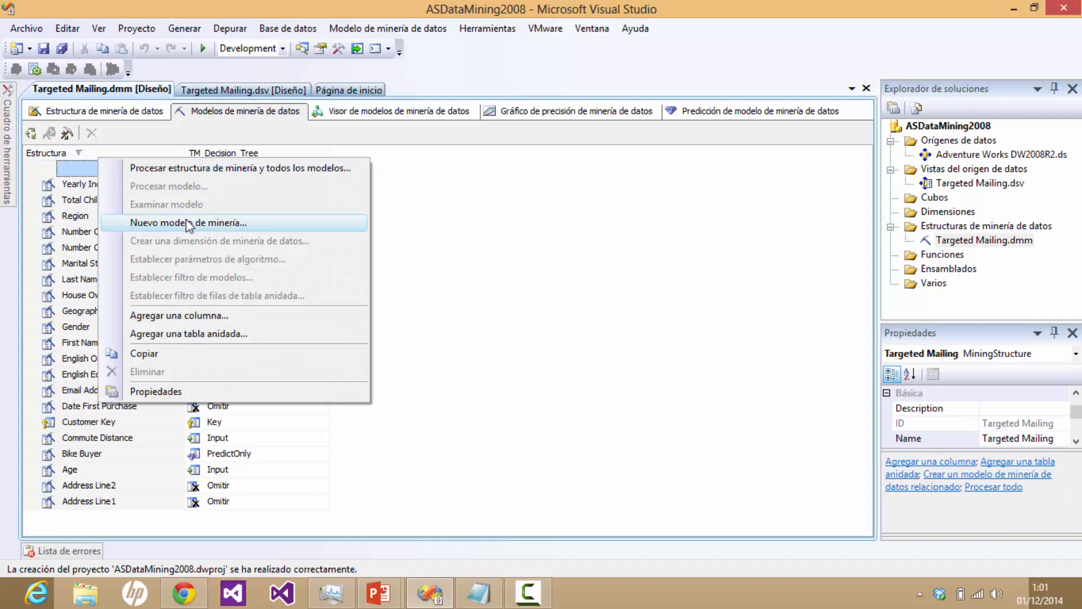
# Step: Add a new mining model named TM_Clustering that uses the Clústeres de Microsoft algorithm
pyautogui.click(188, 223)
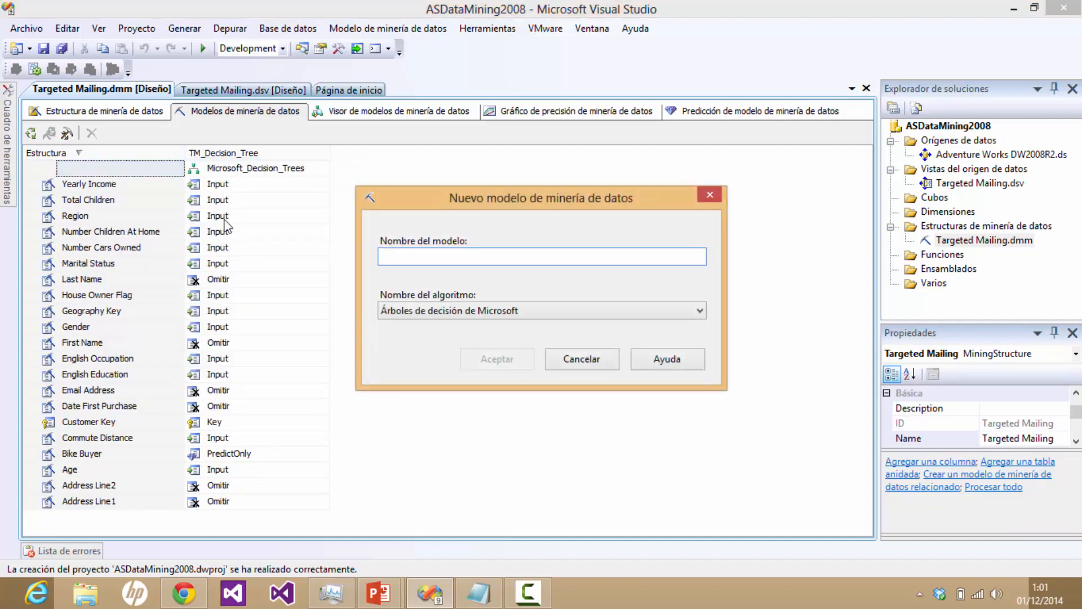
pyautogui.click(442, 312)
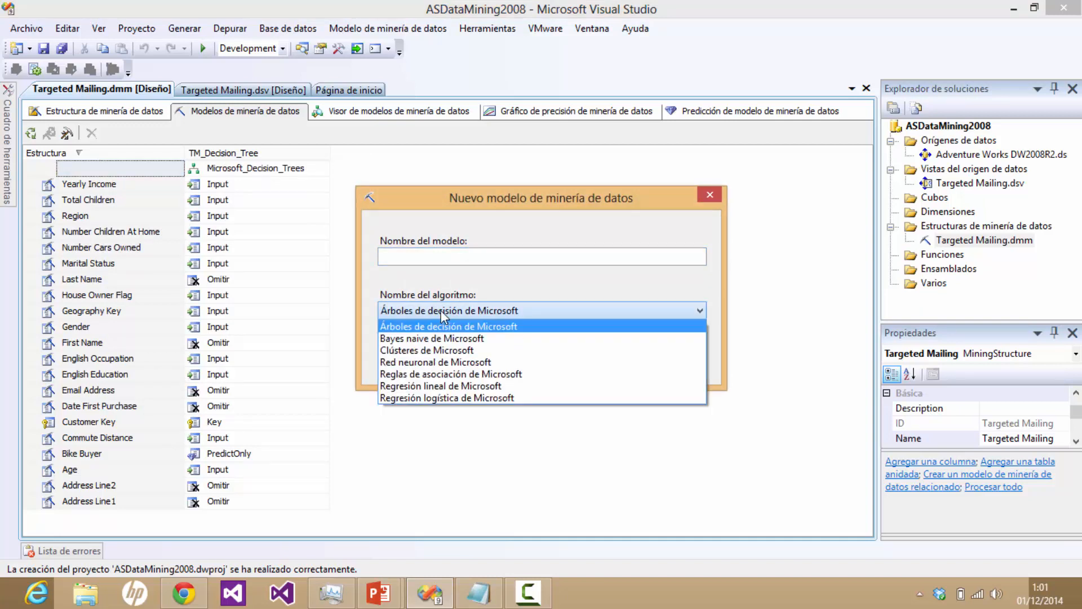
pyautogui.click(436, 351)
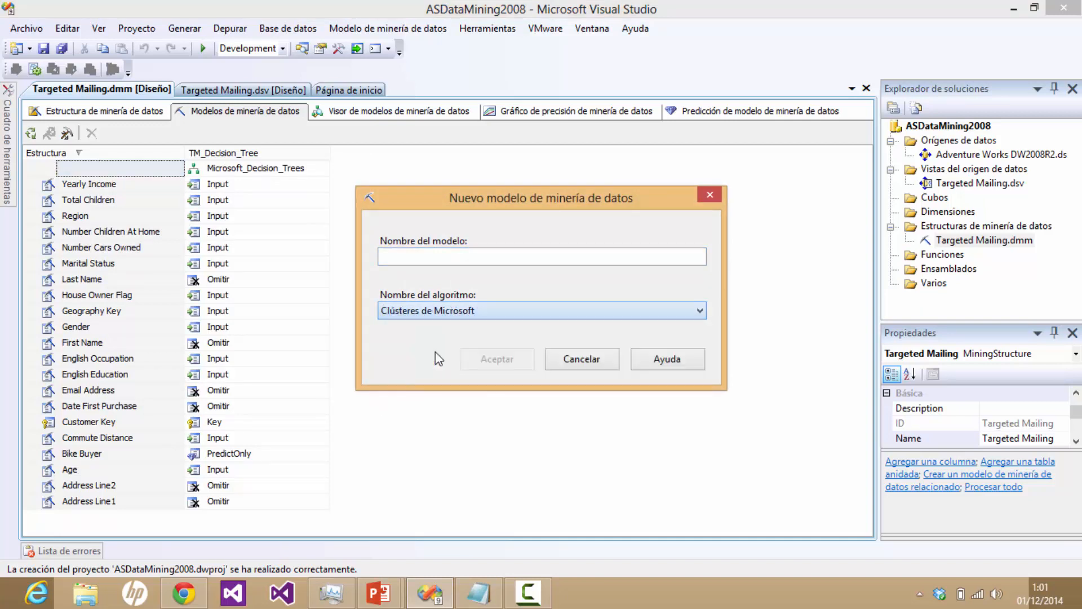
pyautogui.click(459, 254)
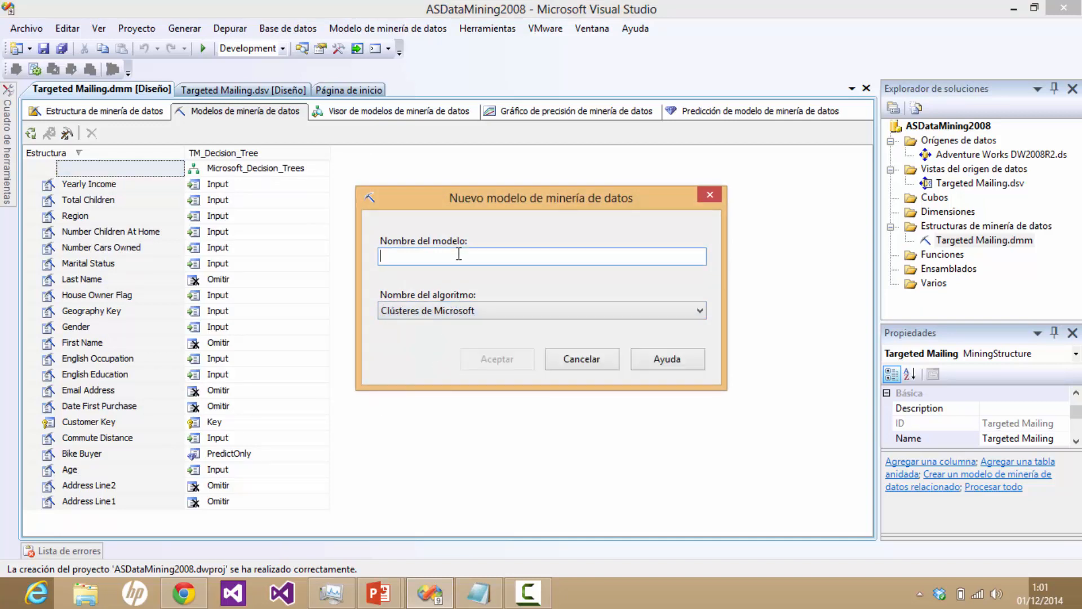
pyautogui.write('TM_')
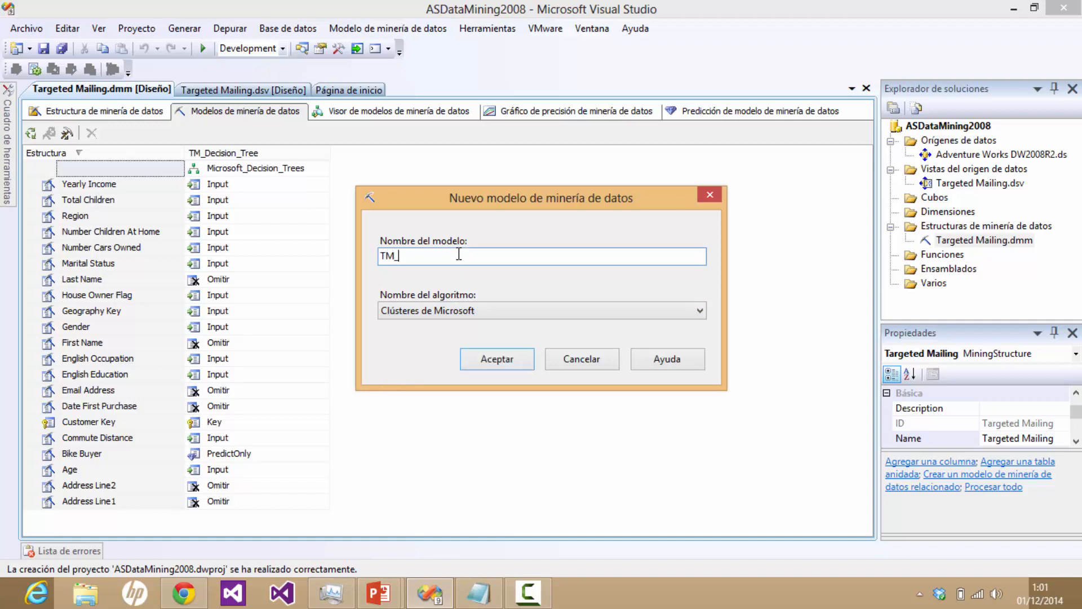
pyautogui.write('Clustering')
pyautogui.click(494, 360)
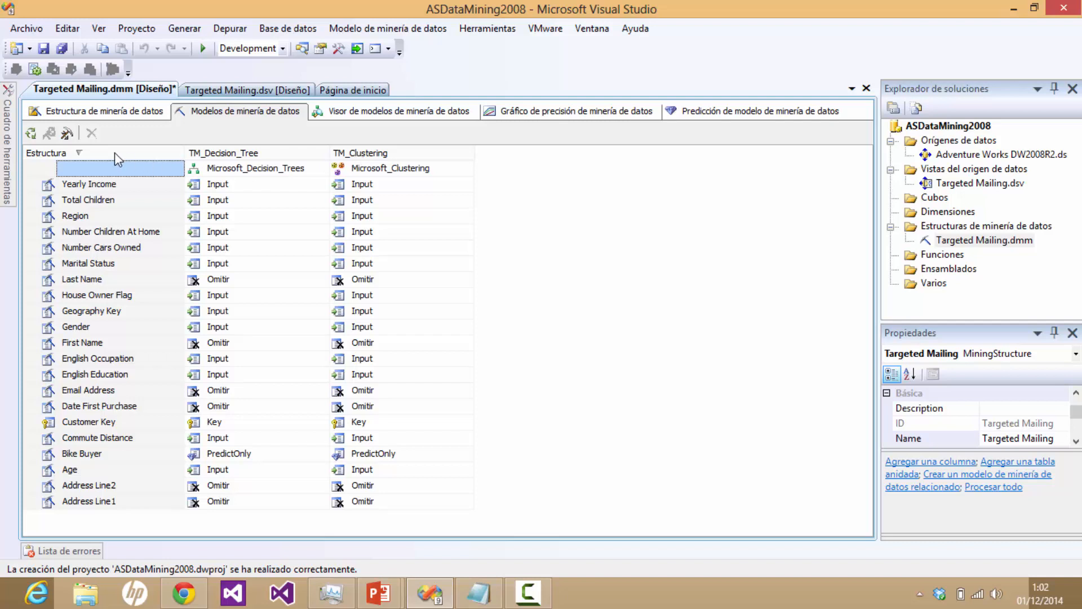
# Step: Sort the columns by structure name and start a new mining model with the Bayes naive de Microsoft algorithm
pyautogui.click(96, 151)
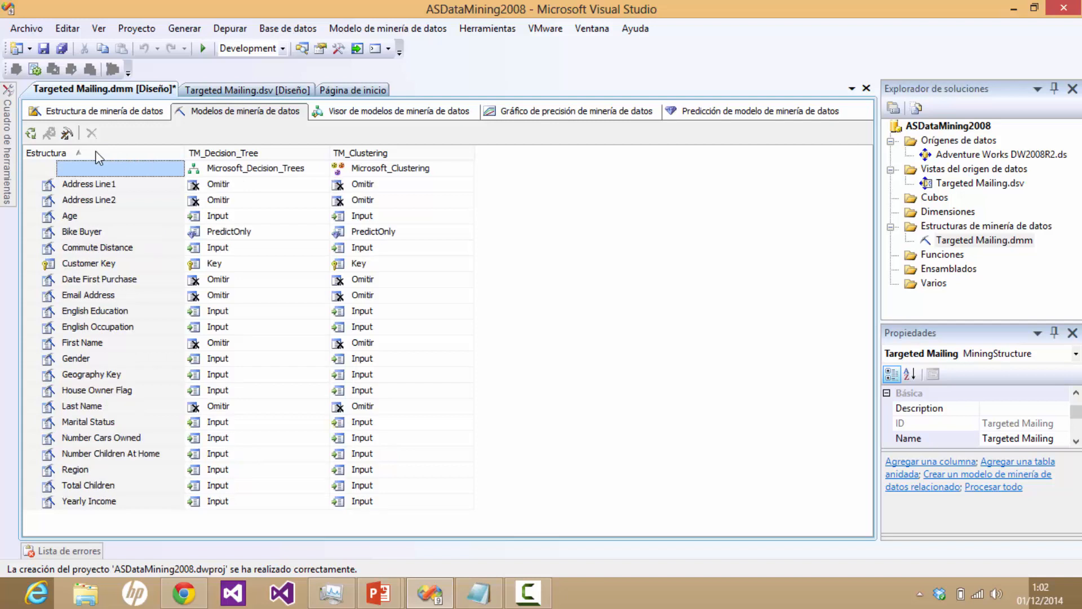
pyautogui.rightClick(95, 150)
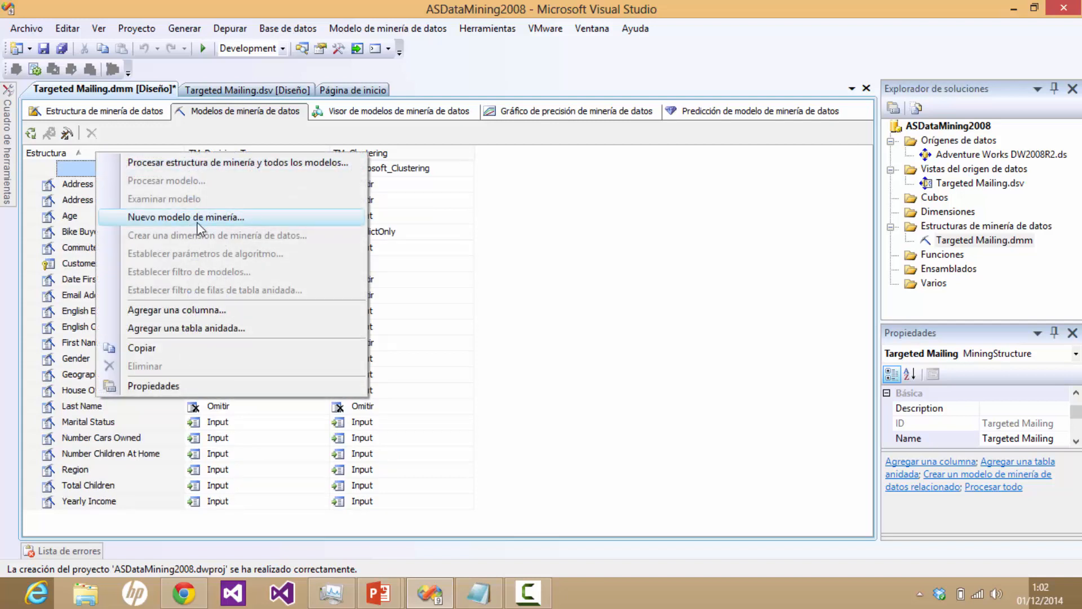
pyautogui.click(198, 223)
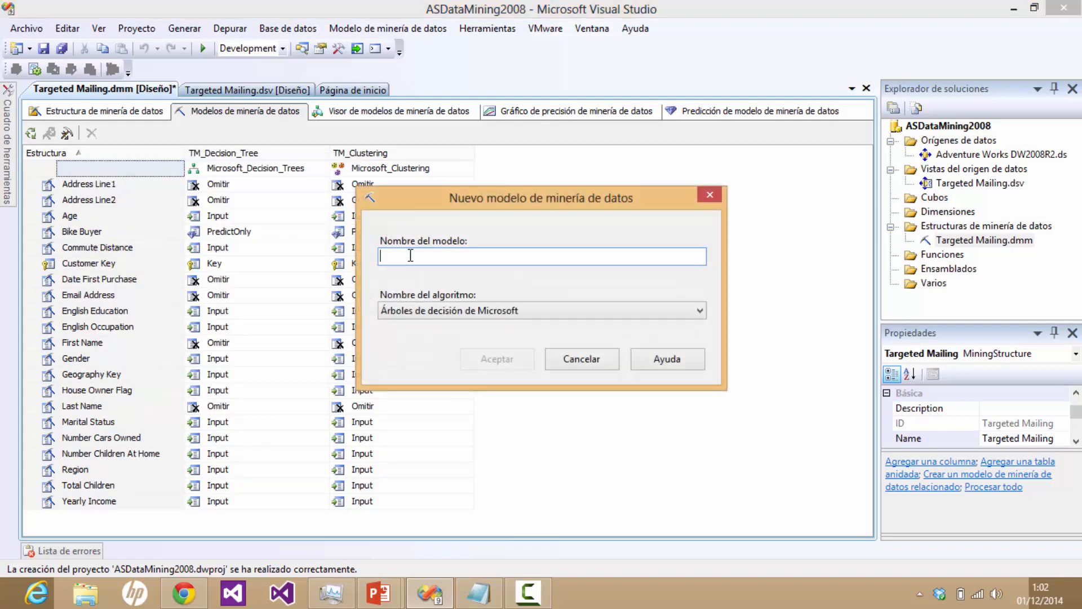
pyautogui.click(437, 311)
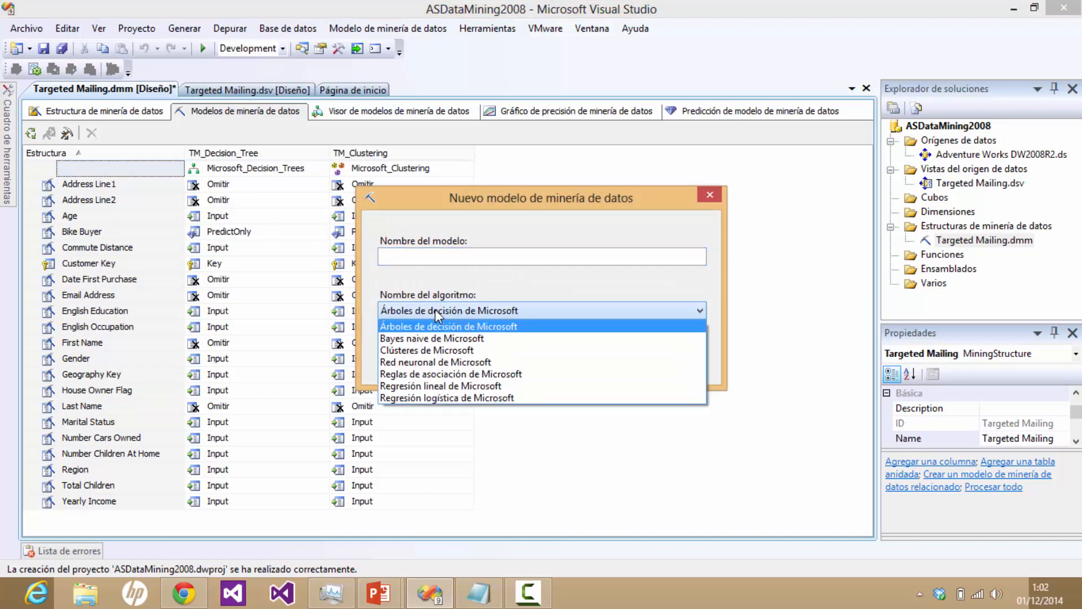
pyautogui.click(425, 338)
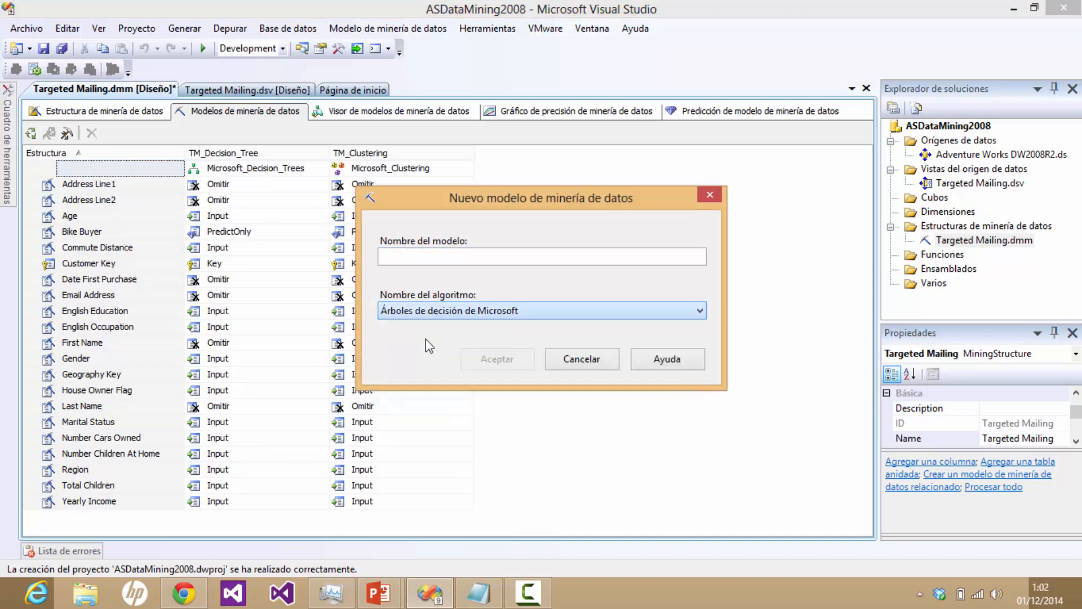
# Step: Name the new model TM_NaiveBayes and create it, agreeing to omit the Age and Yearly Income columns
pyautogui.click(417, 252)
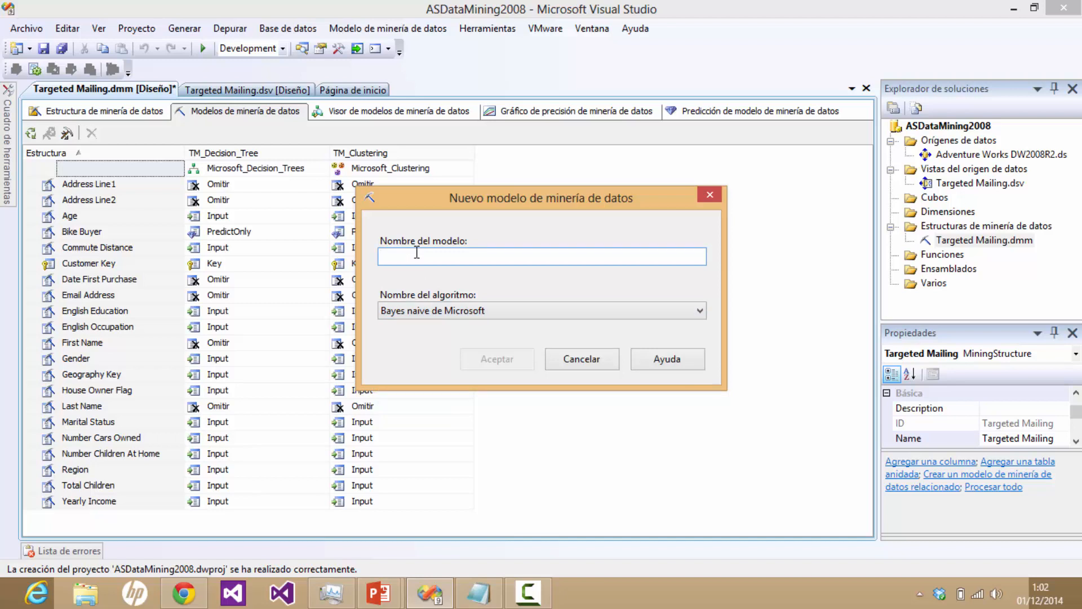
pyautogui.write('TM')
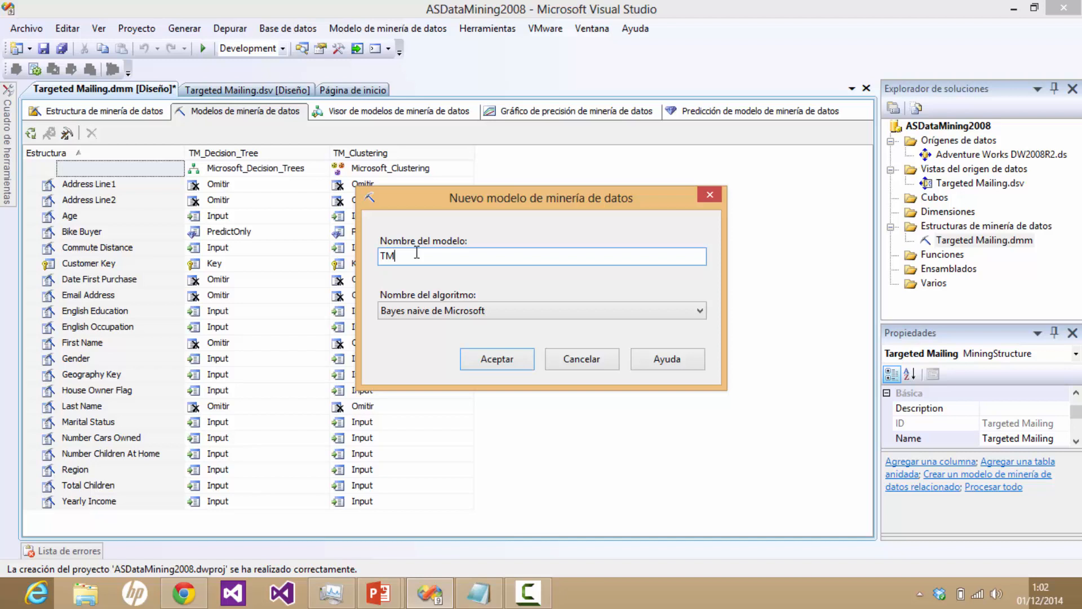
pyautogui.write('_NAIVEBAY')
pyautogui.press('BackSpace')
pyautogui.press('BackSpace')
pyautogui.press('BackSpace')
pyautogui.press('BackSpace')
pyautogui.press('BackSpace')
pyautogui.press('BackSpace')
pyautogui.press('BackSpace')
pyautogui.write('aiveBayes')
pyautogui.click(477, 354)
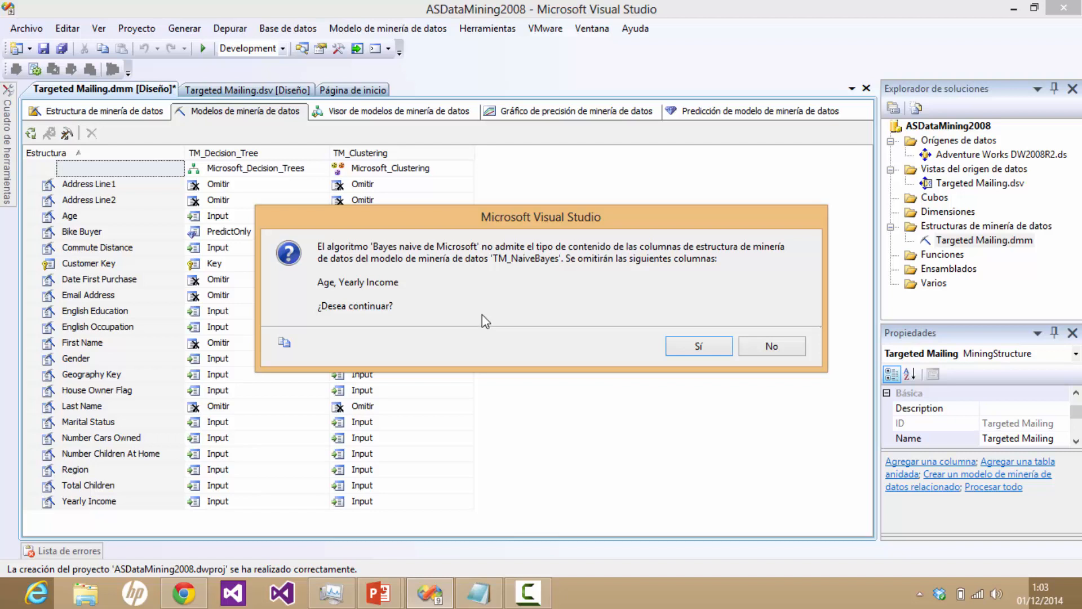
pyautogui.click(702, 349)
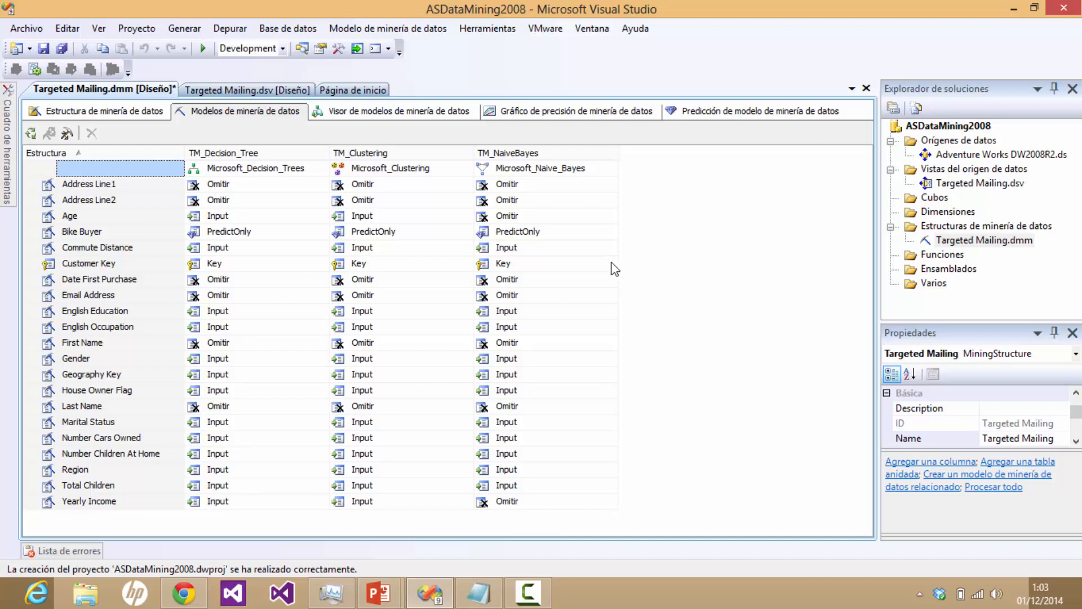
# Step: Review the Lección 3 slide on adding and processing models in PowerPoint and return to Visual Studio
pyautogui.moveTo(370, 596)
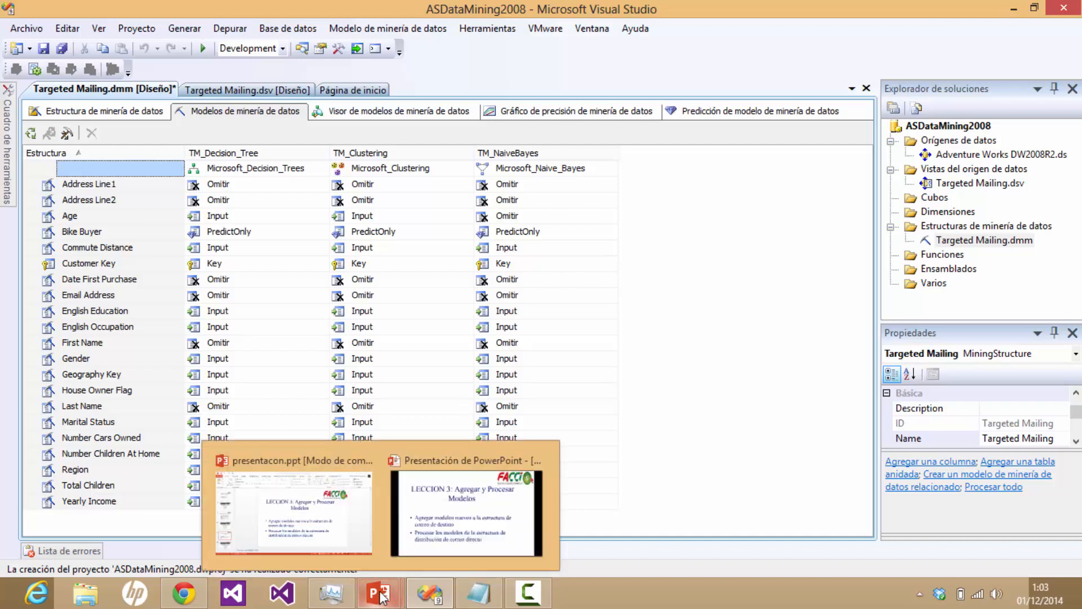
pyautogui.click(478, 505)
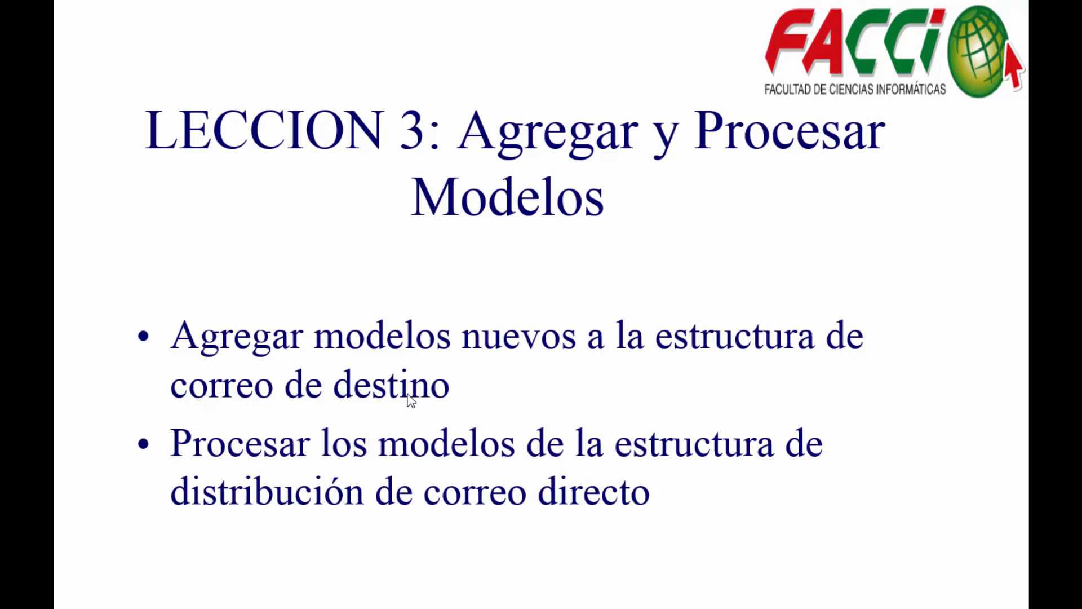
pyautogui.press('super+d')
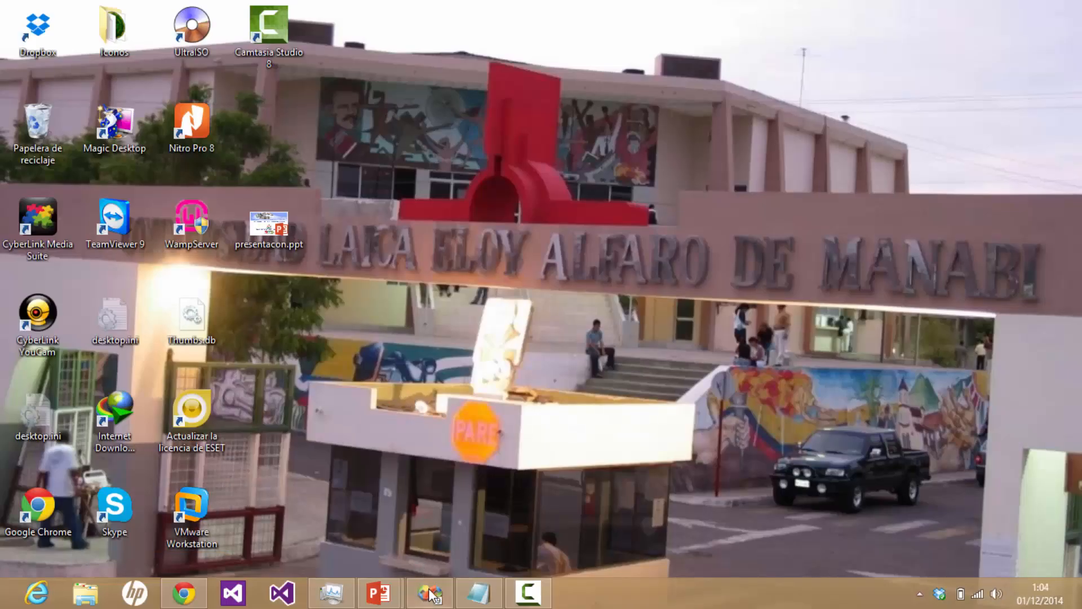
pyautogui.click(429, 593)
pyautogui.click(429, 593)
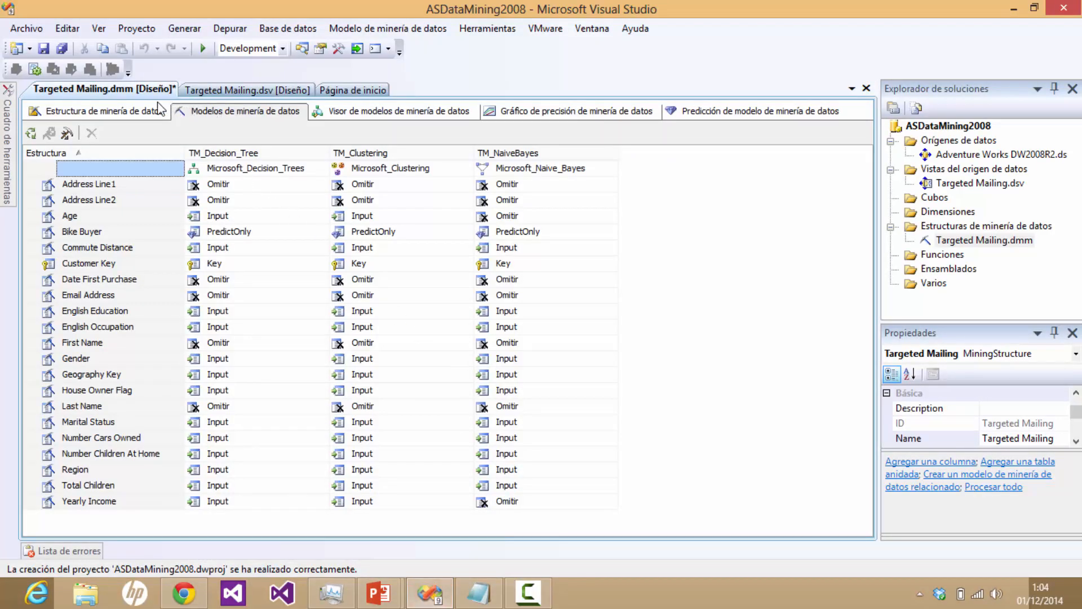
# Step: Set the HoldoutSeed property of the Targeted Mailing mining structure to 12
pyautogui.click(116, 117)
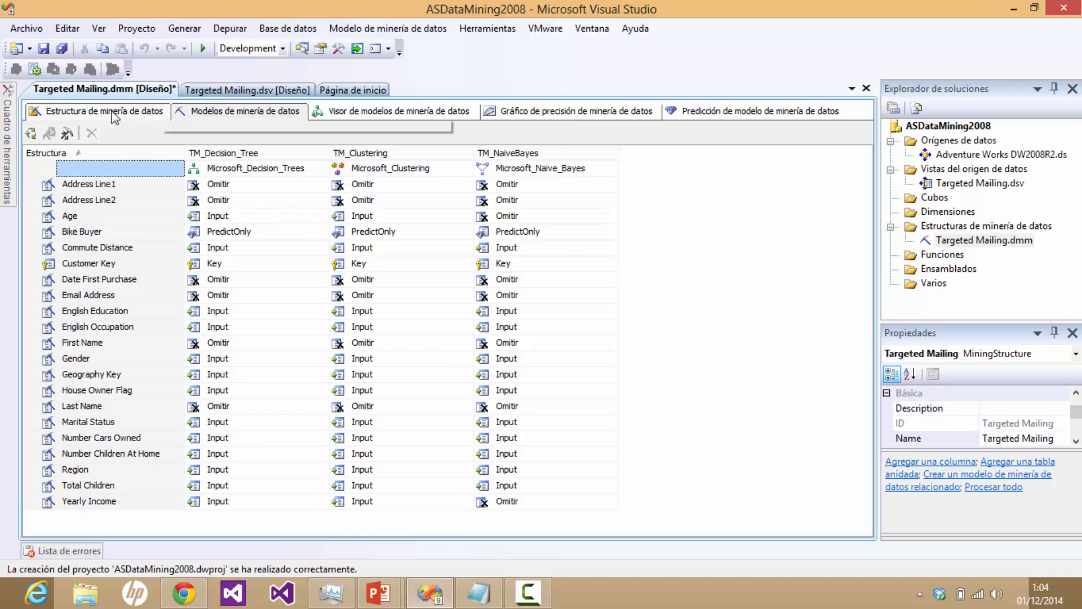
pyautogui.click(242, 111)
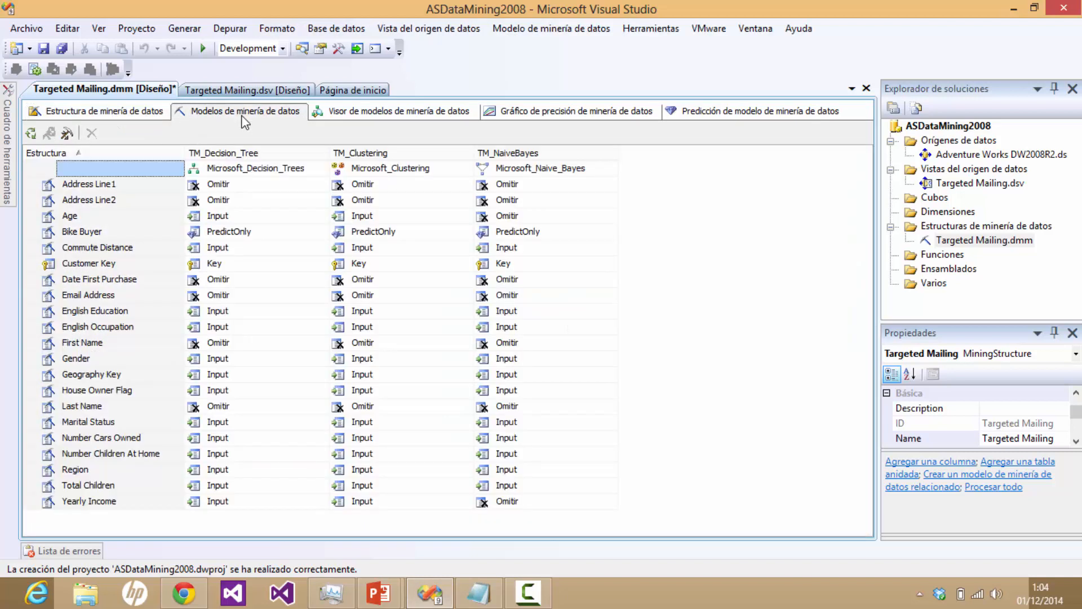
pyautogui.click(105, 118)
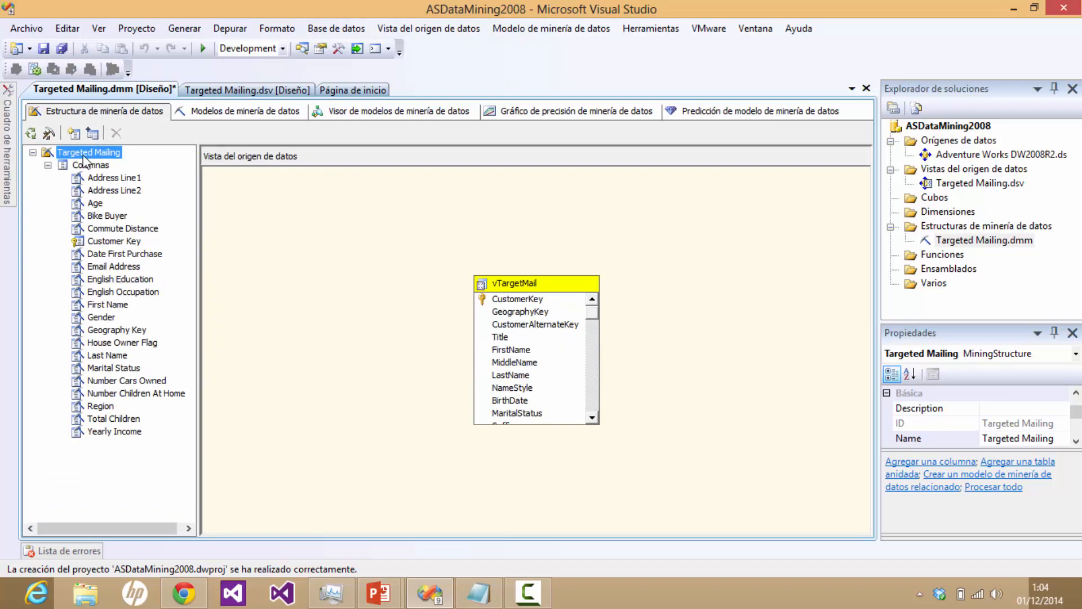
pyautogui.rightClick(84, 158)
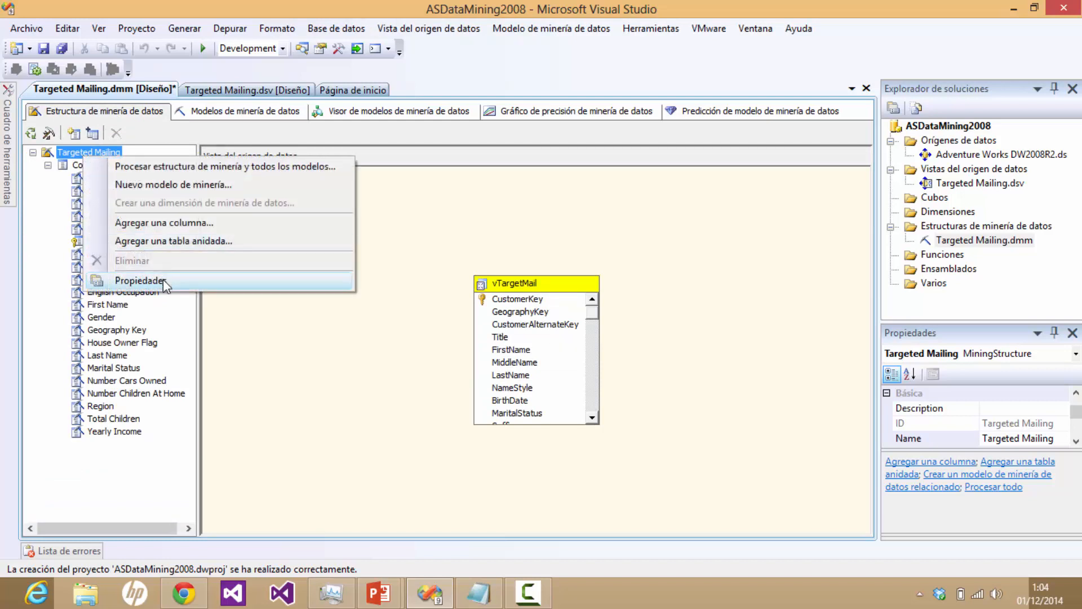
pyautogui.click(112, 280)
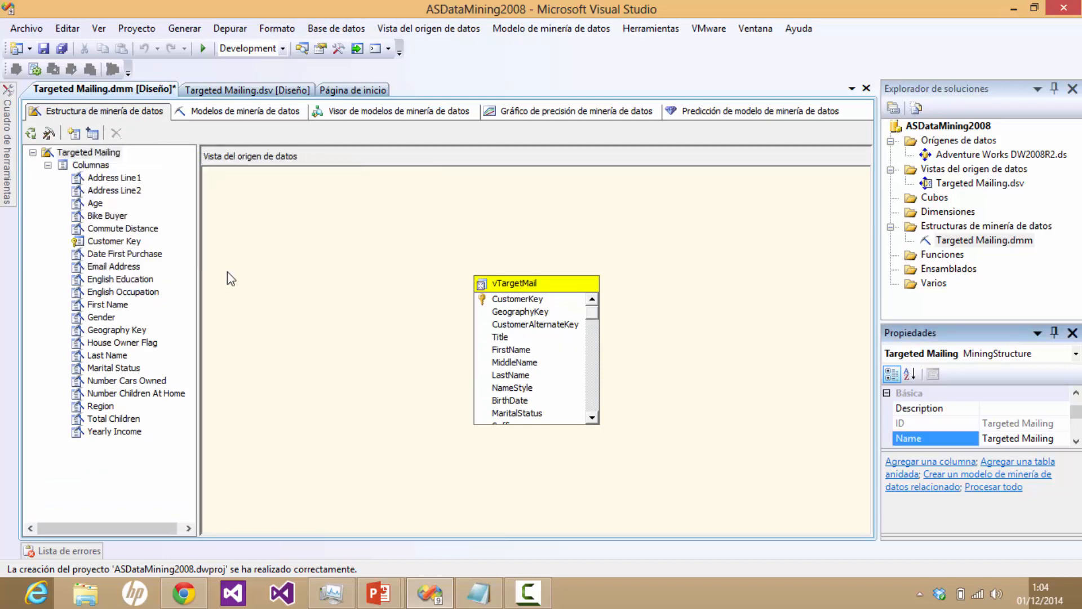
pyautogui.click(1075, 441)
pyautogui.click(1075, 442)
pyautogui.click(1075, 442)
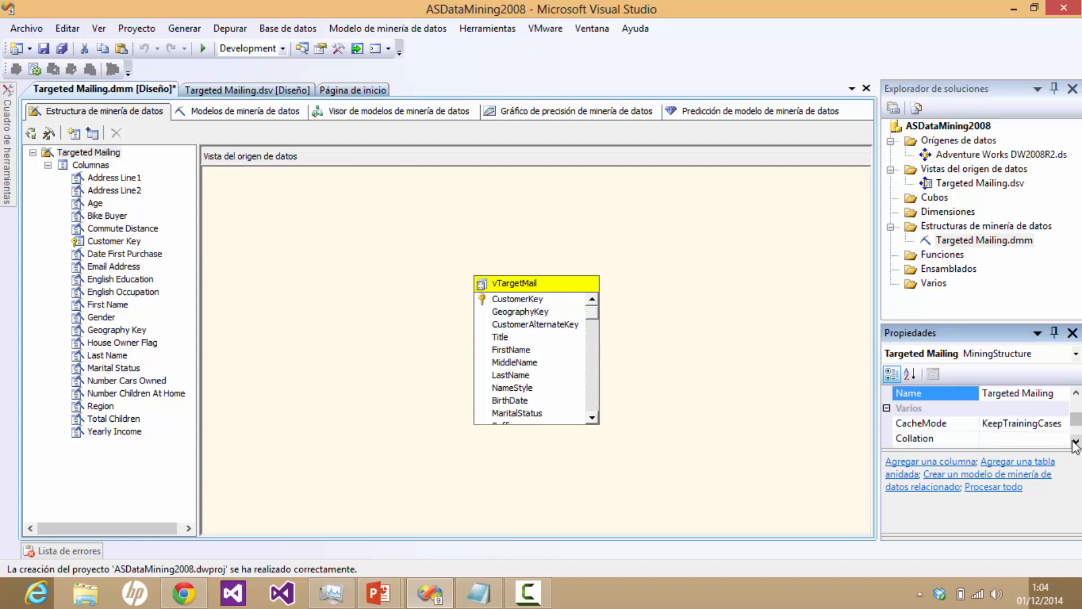
pyautogui.click(1076, 442)
pyautogui.click(1075, 442)
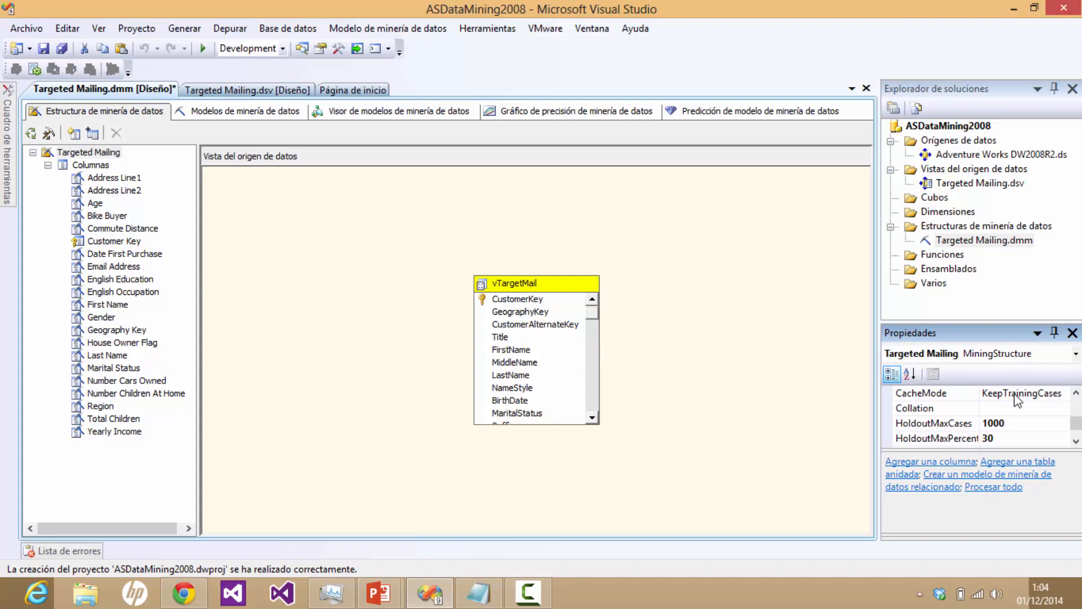
pyautogui.click(1075, 442)
pyautogui.click(1076, 442)
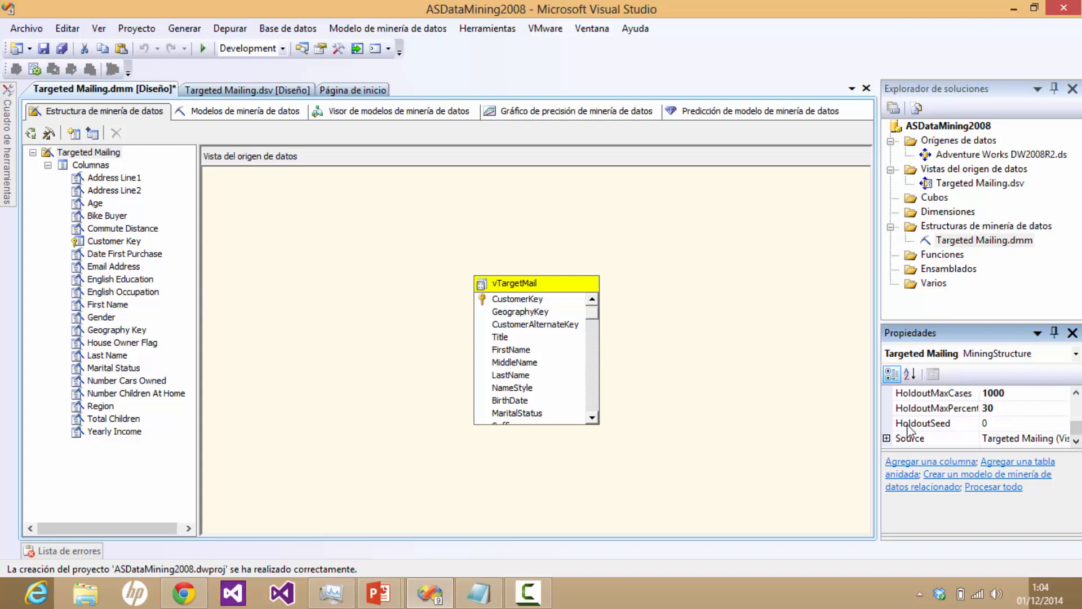
pyautogui.click(993, 424)
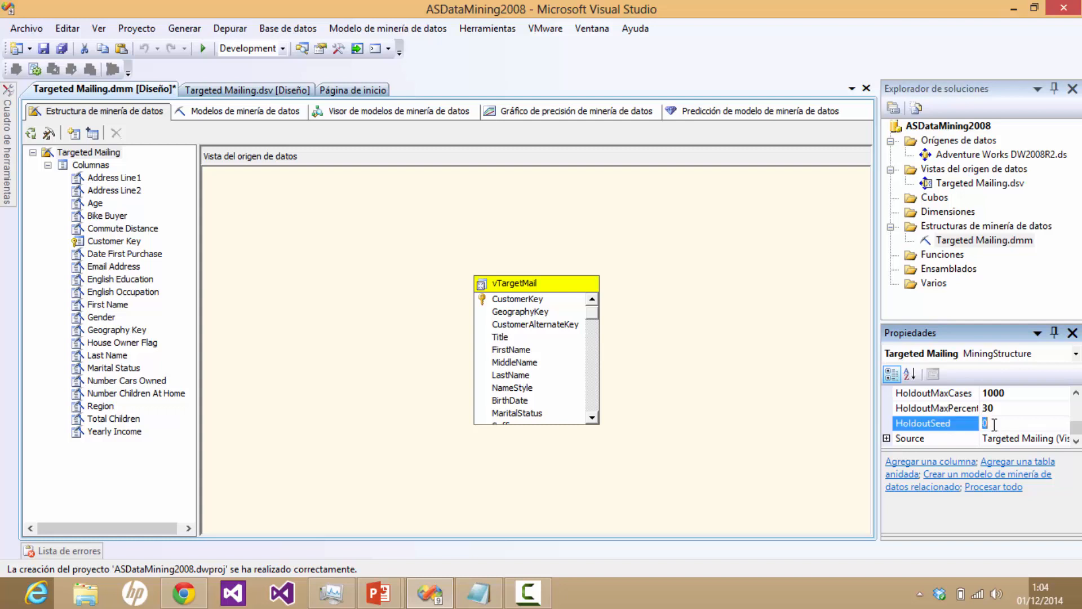
pyautogui.write('12')
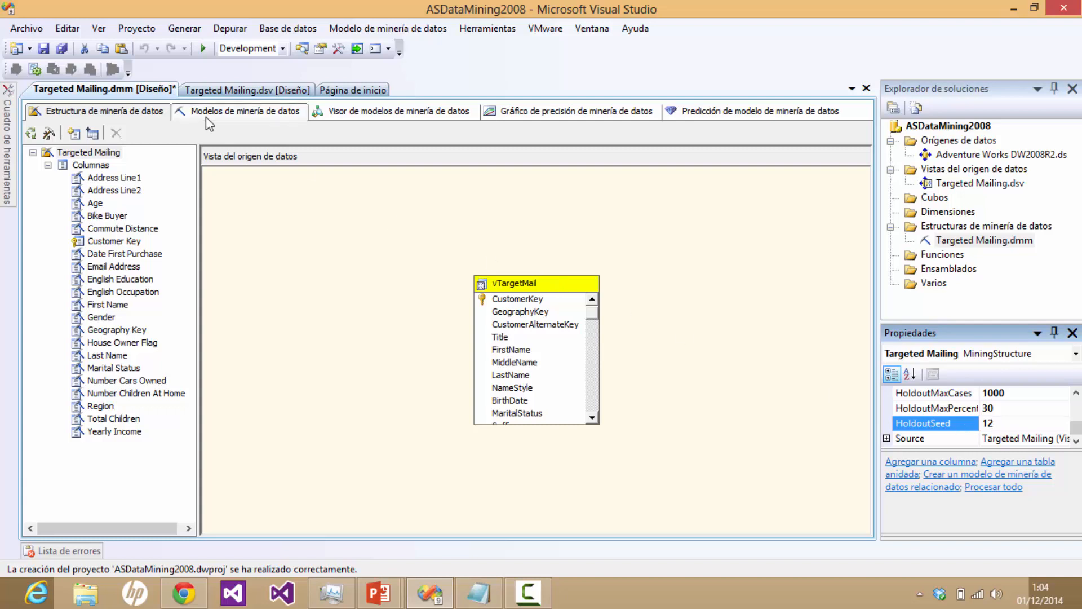
# Step: Process the Targeted Mailing mining structure and all its models, building and deploying the project first
pyautogui.click(229, 115)
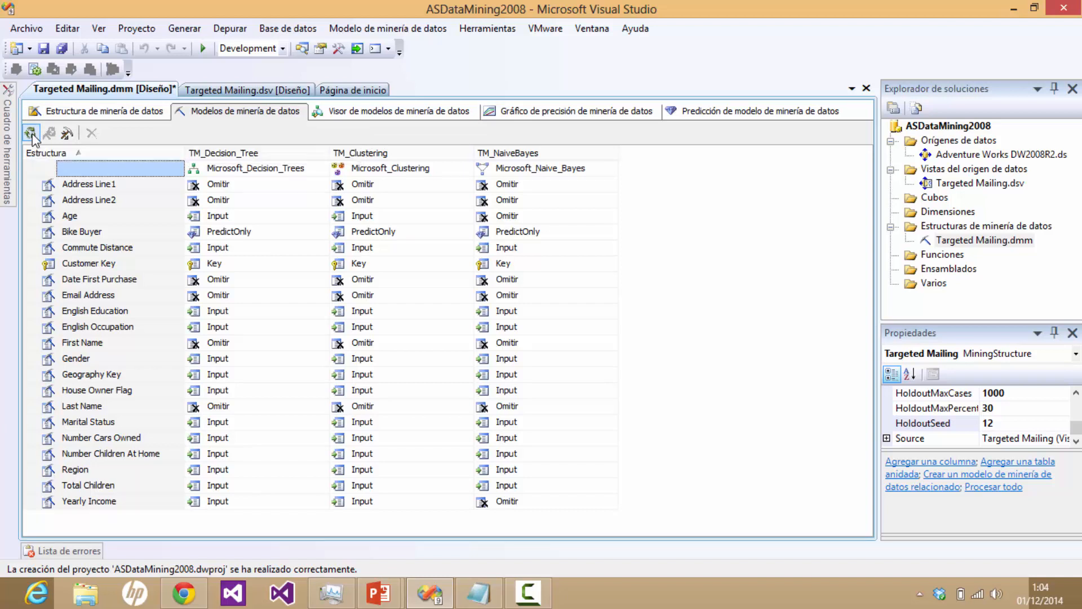
pyautogui.click(409, 31)
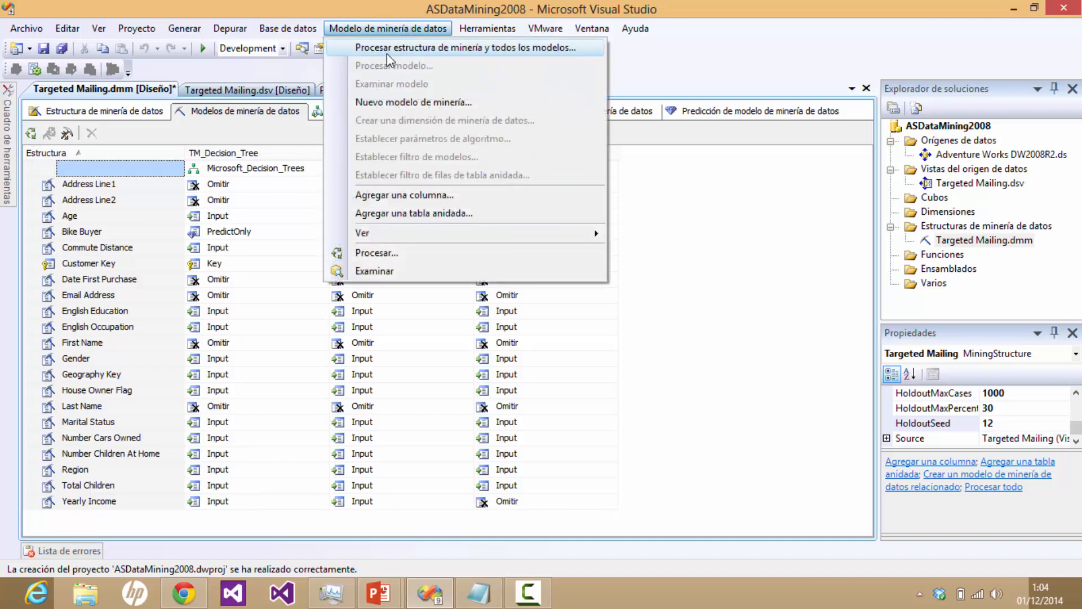
pyautogui.click(468, 50)
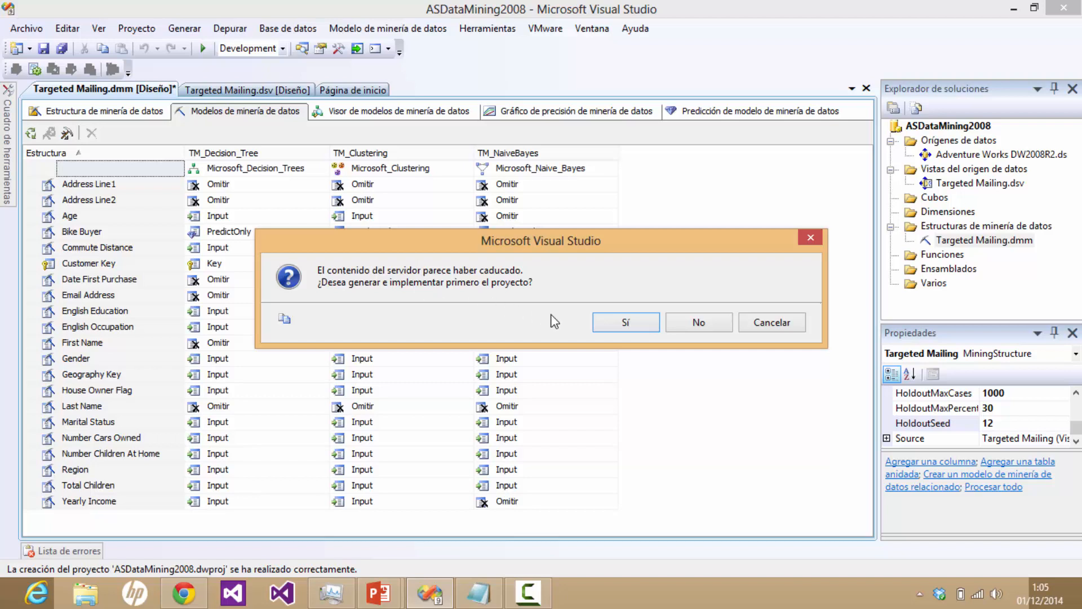
pyautogui.click(630, 323)
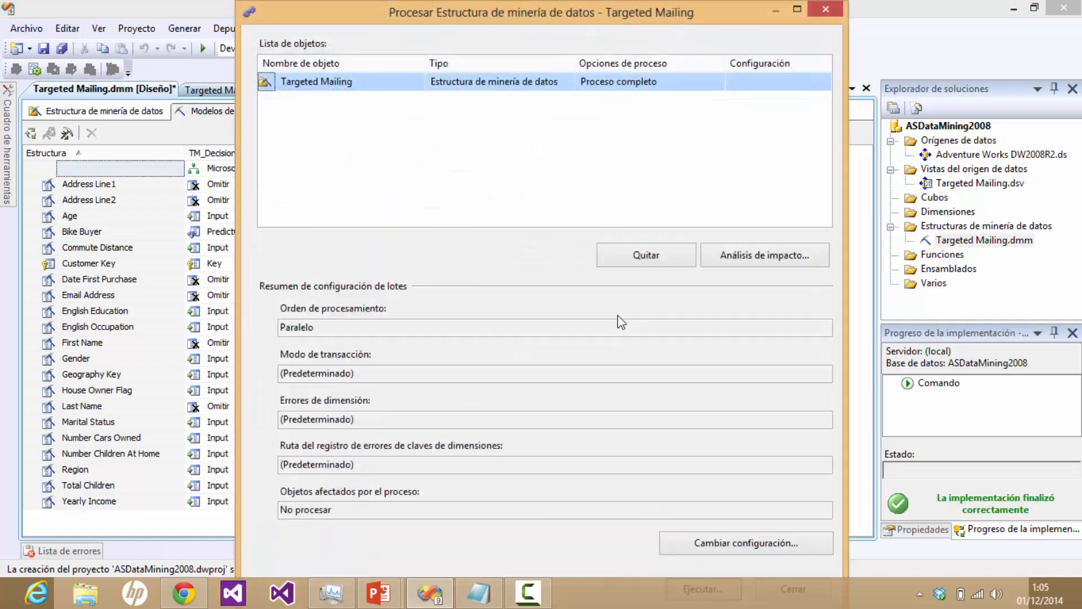
pyautogui.moveTo(578, 3); pyautogui.dragTo(576, 28)
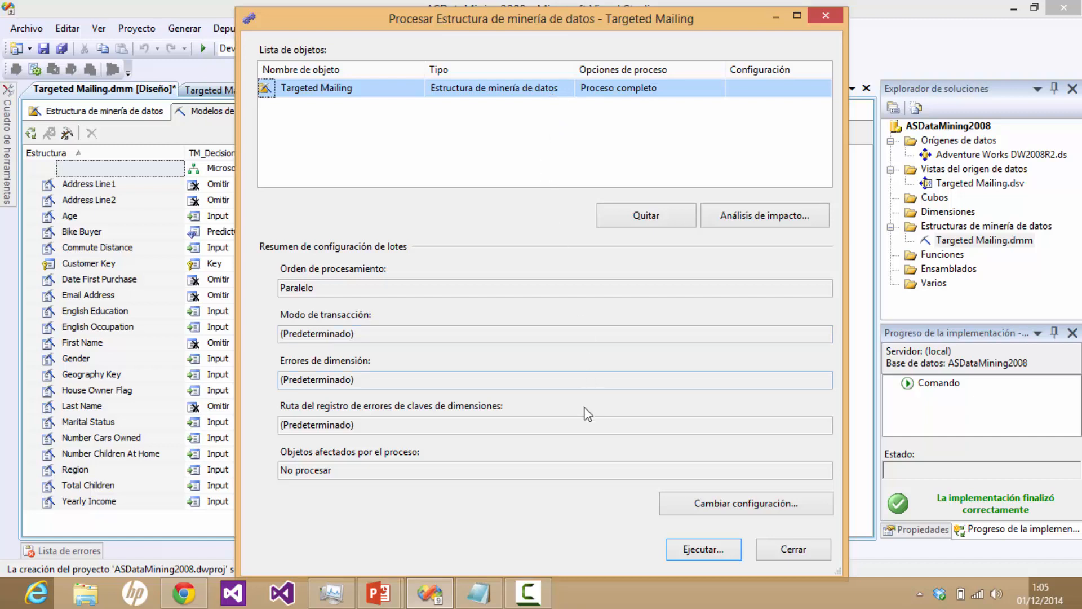
pyautogui.click(693, 554)
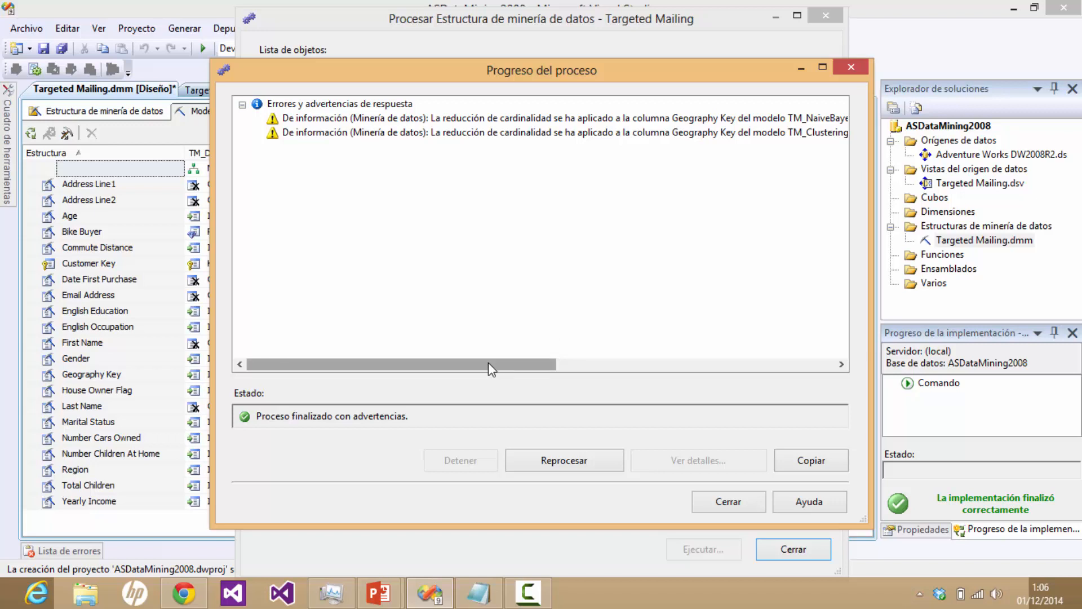
# Step: Read the full text of the processing warnings, close the processing windows and save the Targeted Mailing mining structure
pyautogui.moveTo(496, 364); pyautogui.dragTo(643, 362)
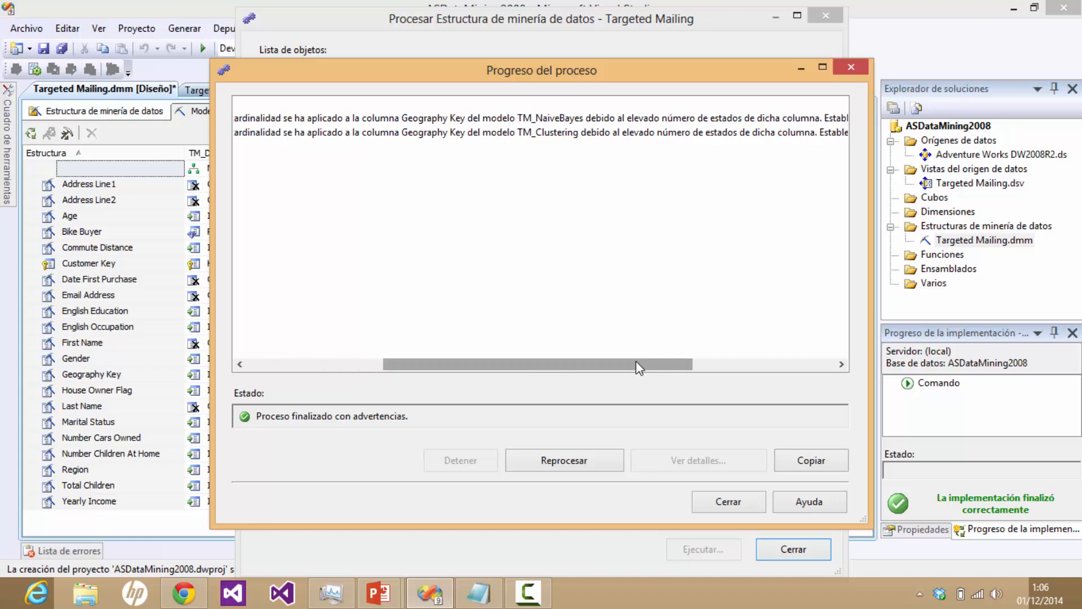
pyautogui.moveTo(638, 367); pyautogui.dragTo(790, 365)
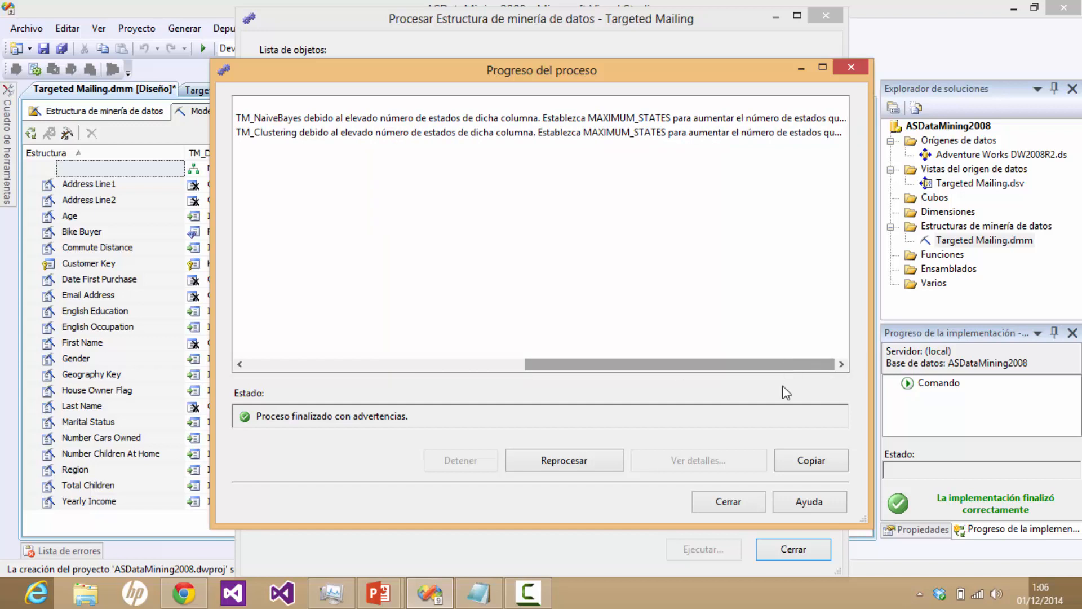
pyautogui.click(726, 507)
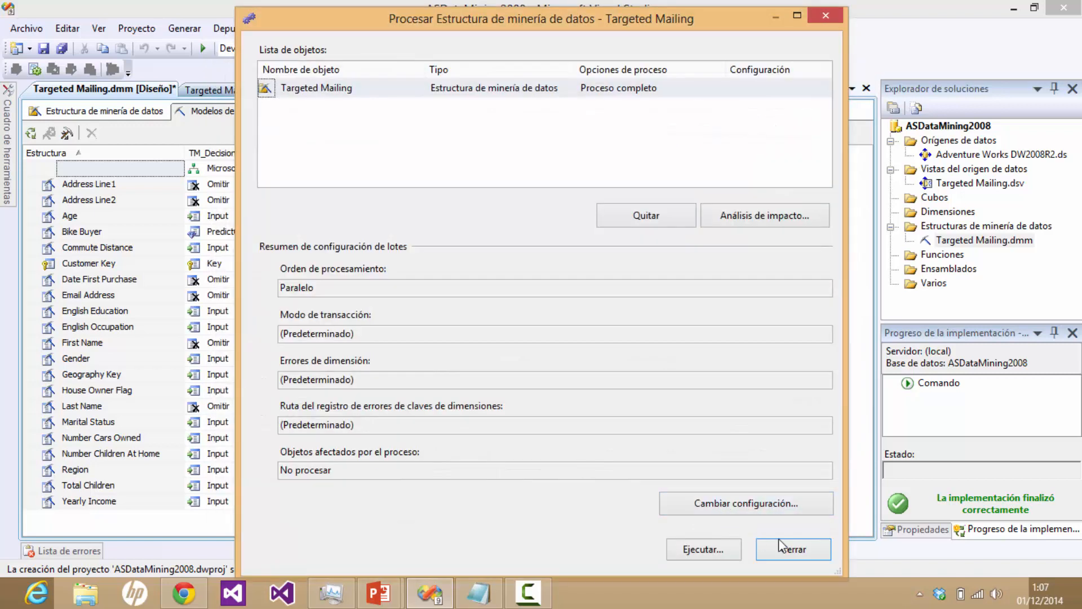
pyautogui.click(793, 549)
pyautogui.hotkey('ctrl', 's')
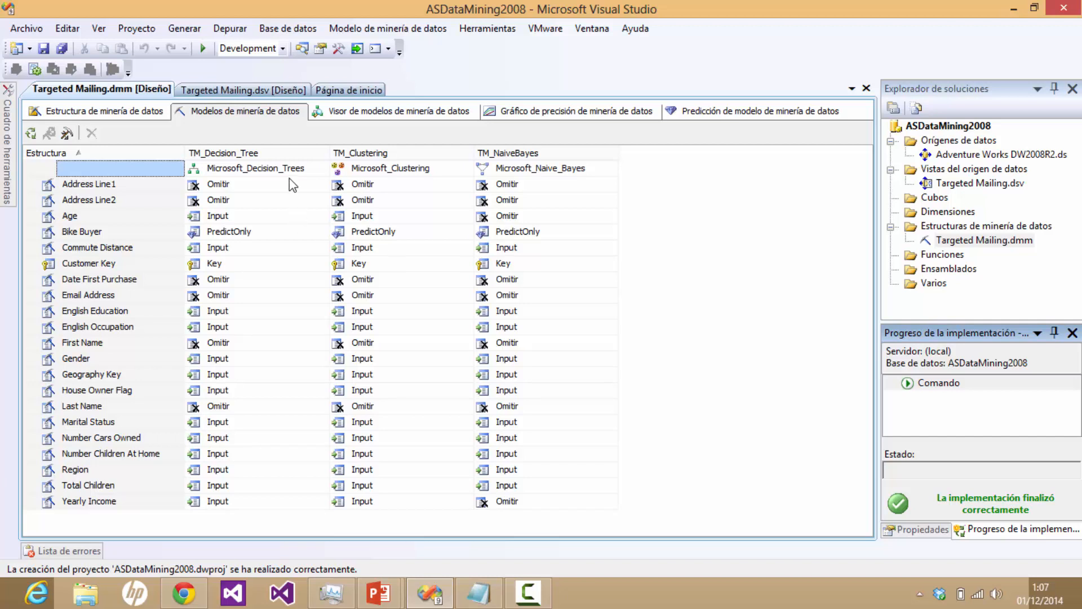
# Step: Set the MAXIMUM_STATES algorithm parameter of the TM_Clustering model to 0
pyautogui.click(396, 167)
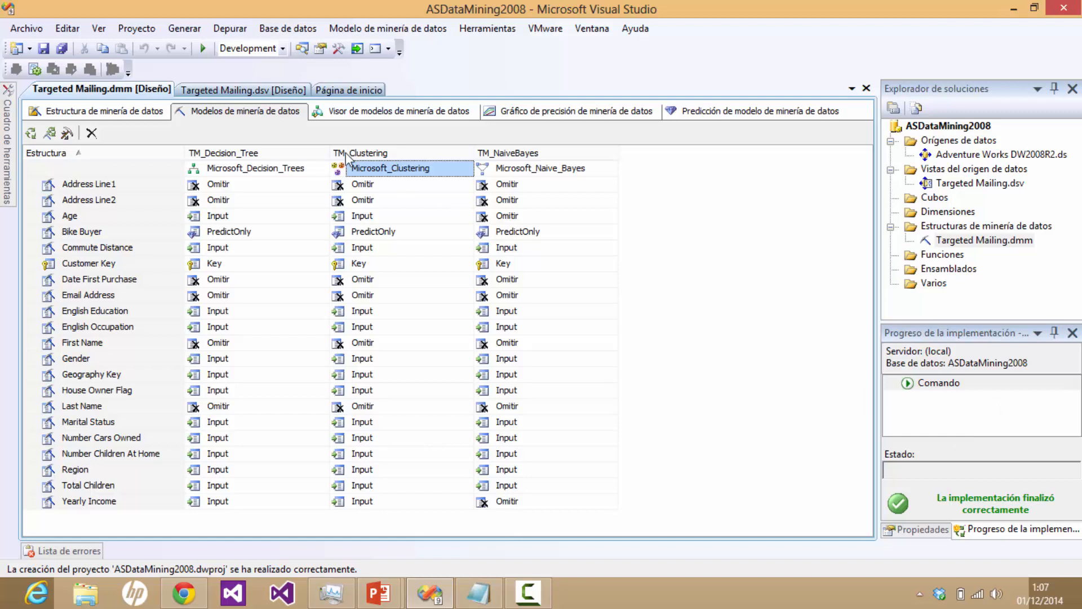
pyautogui.rightClick(375, 158)
pyautogui.click(475, 383)
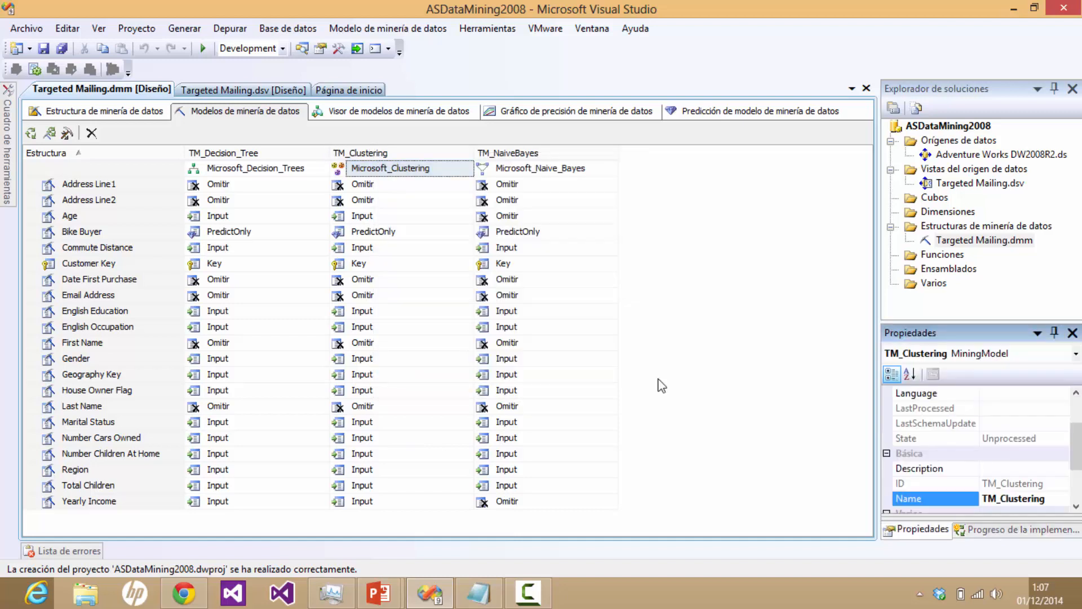
pyautogui.moveTo(1078, 443); pyautogui.dragTo(1078, 420)
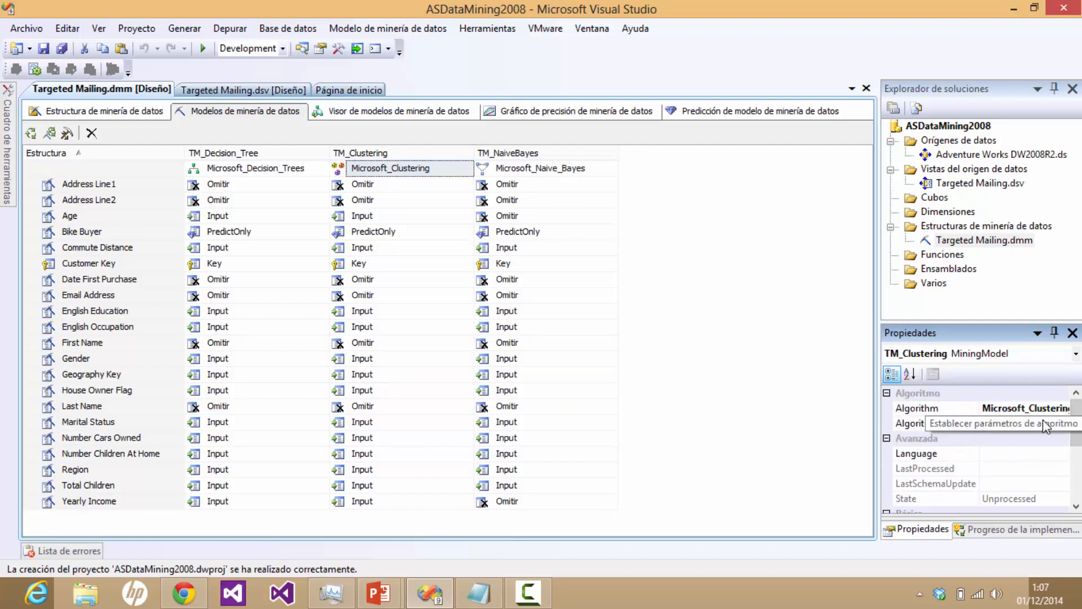
pyautogui.click(1067, 428)
pyautogui.click(1062, 423)
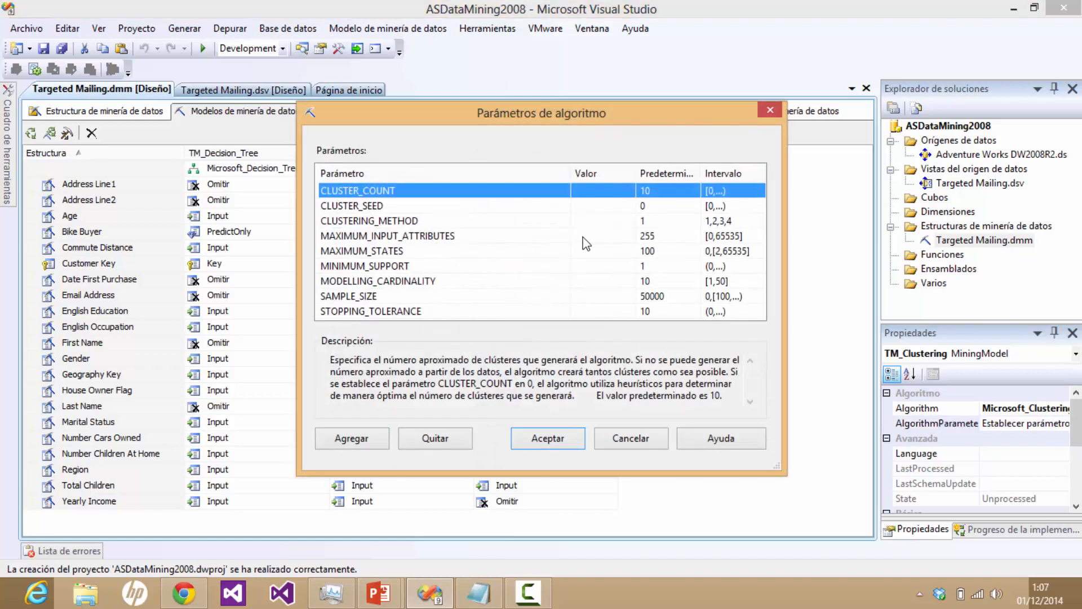
pyautogui.click(601, 251)
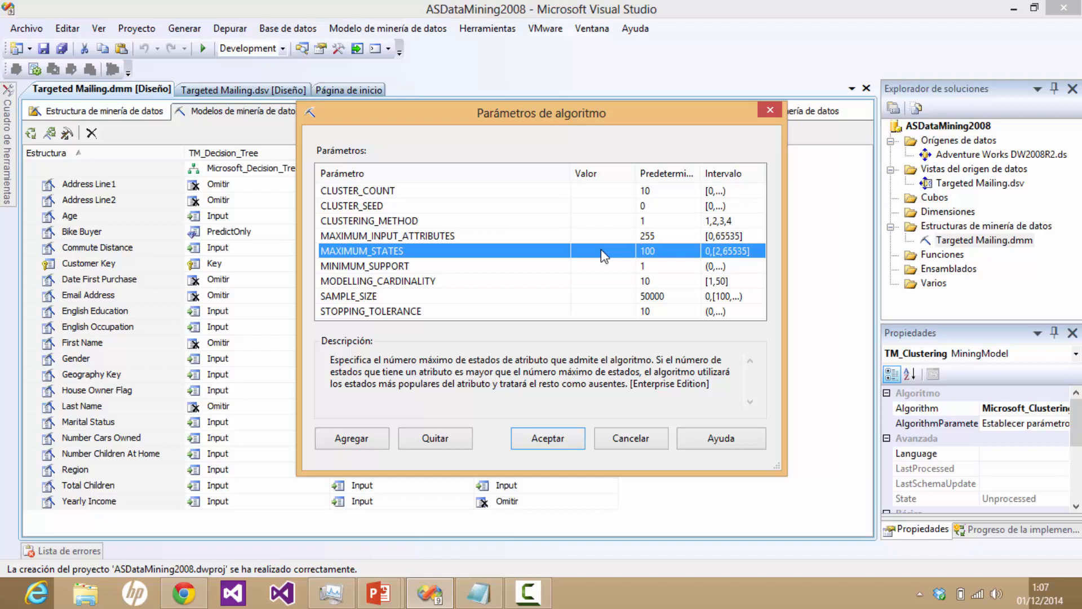
pyautogui.click(602, 254)
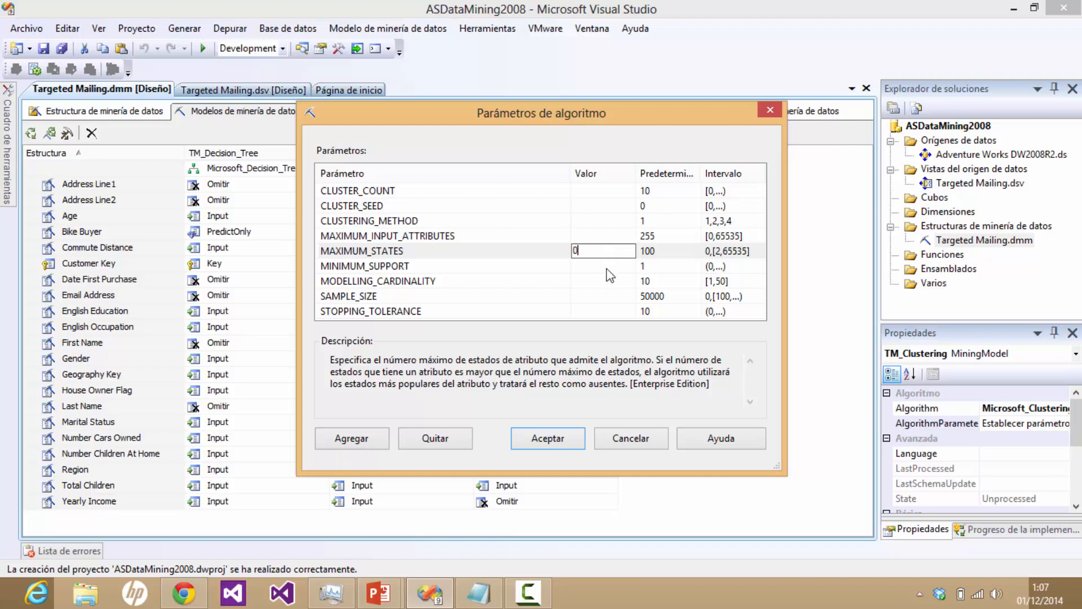
pyautogui.click(607, 269)
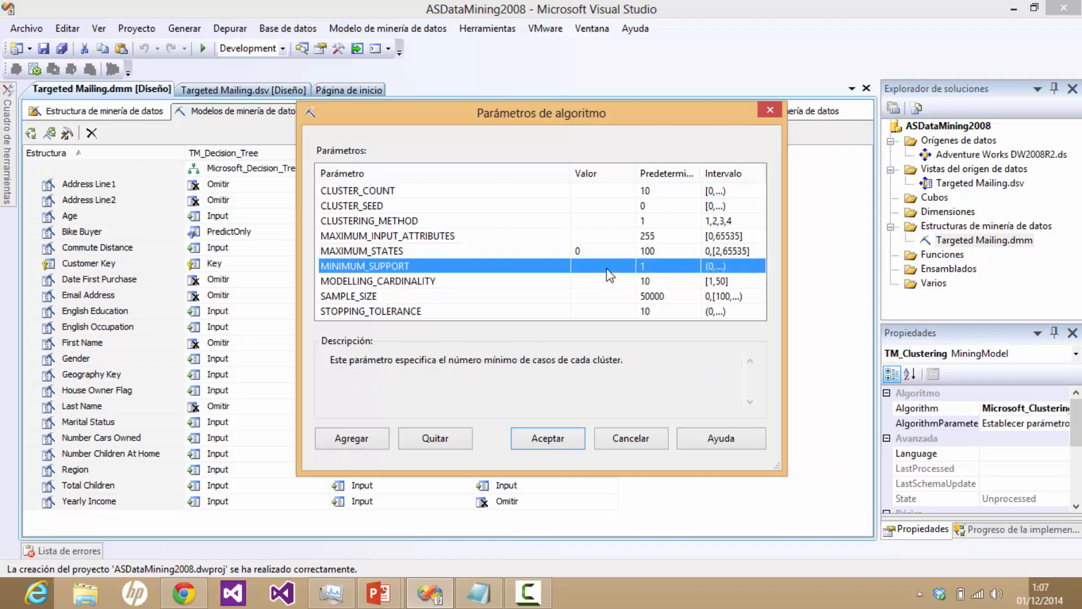
pyautogui.click(545, 440)
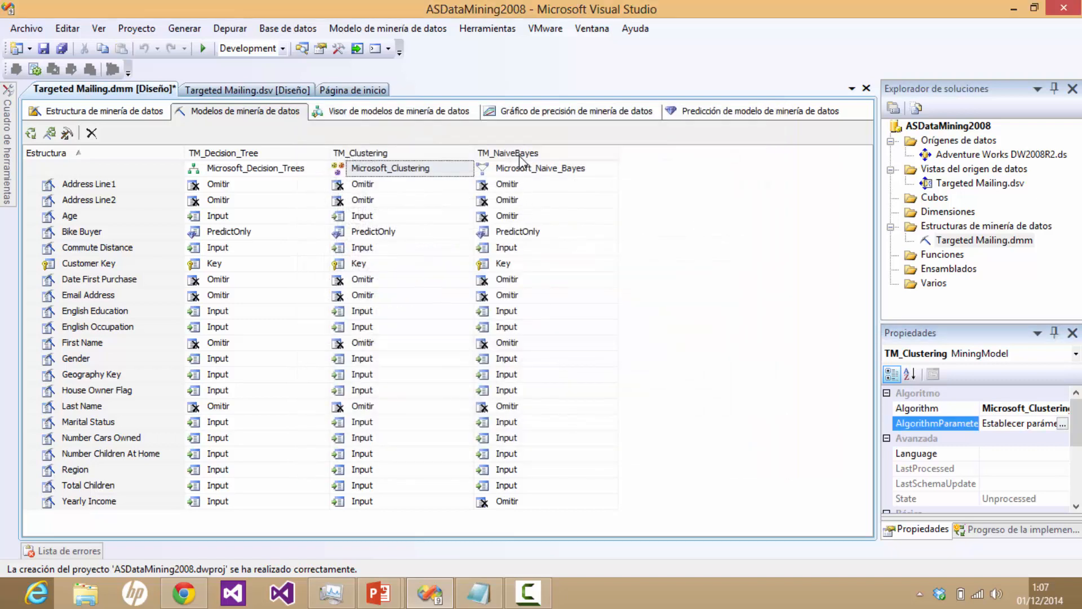
# Step: Set the MAXIMUM_STATES algorithm parameter of the TM_NaiveBayes model to 0
pyautogui.rightClick(517, 157)
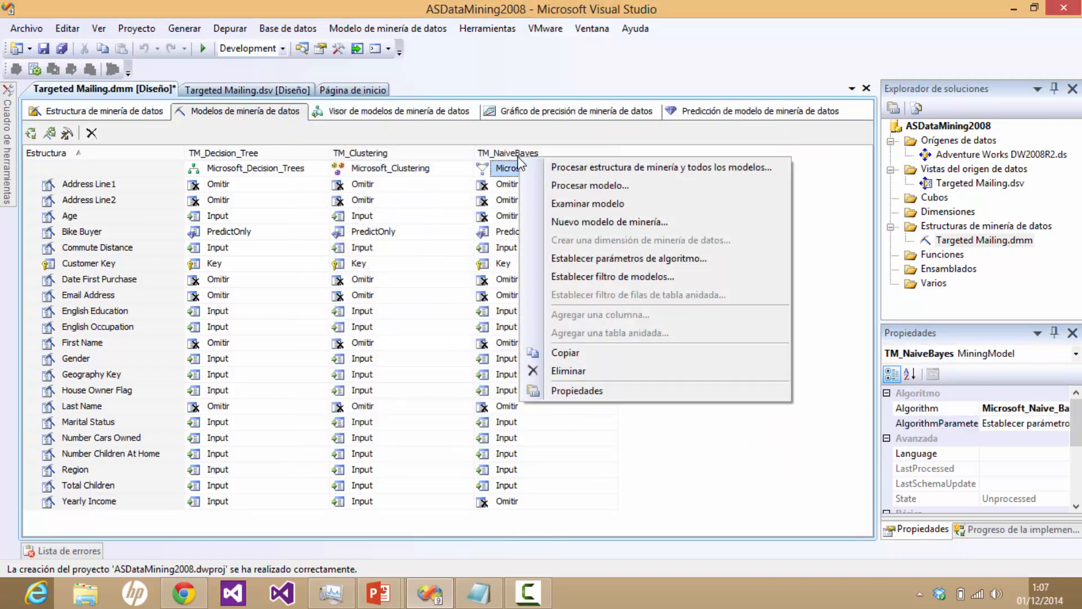
pyautogui.click(587, 391)
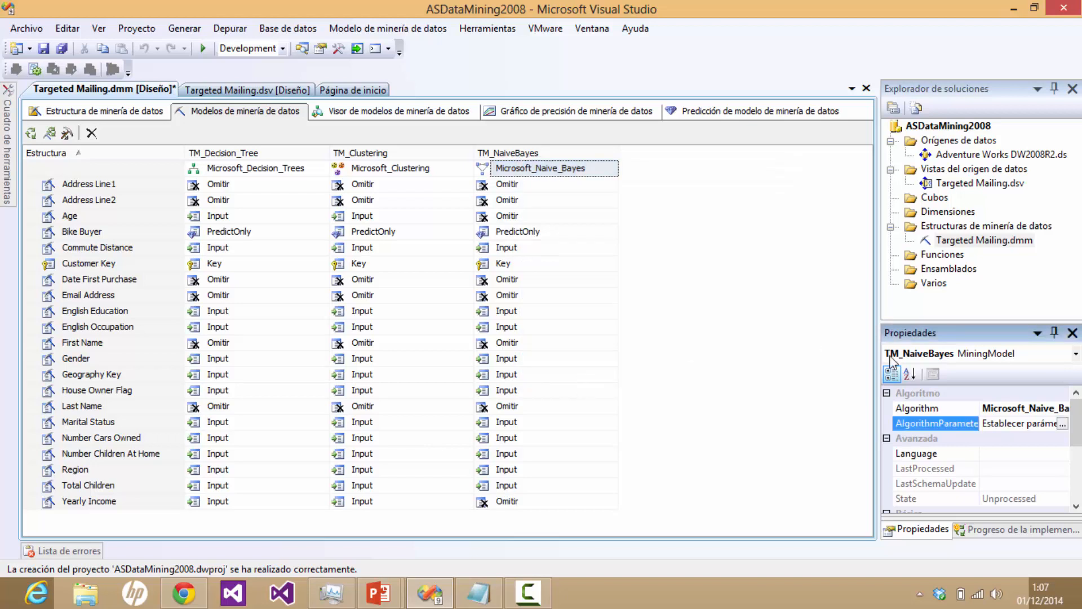
pyautogui.click(1063, 423)
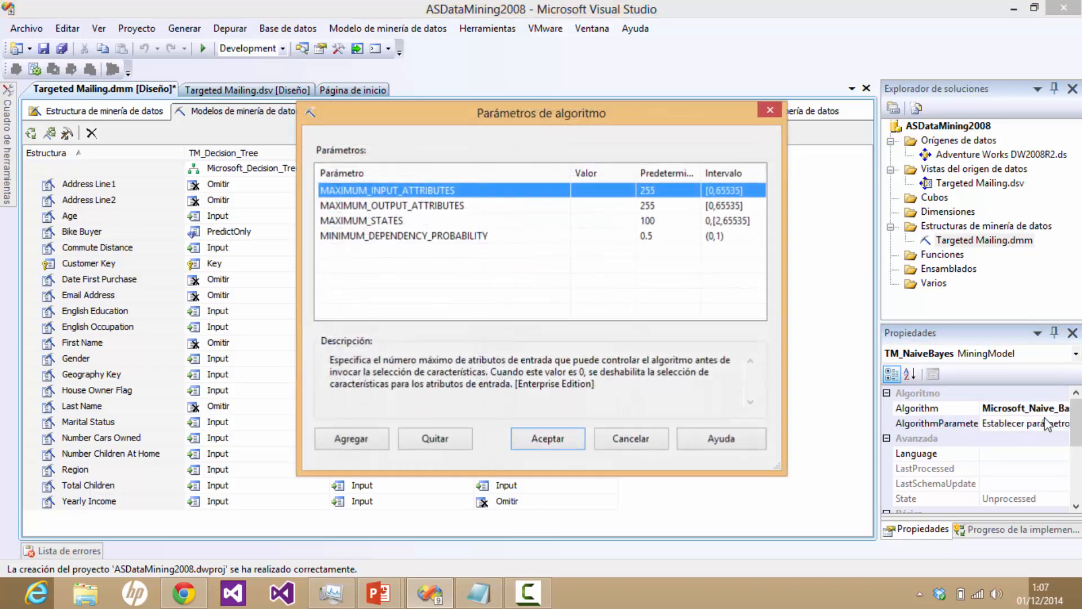
pyautogui.click(601, 221)
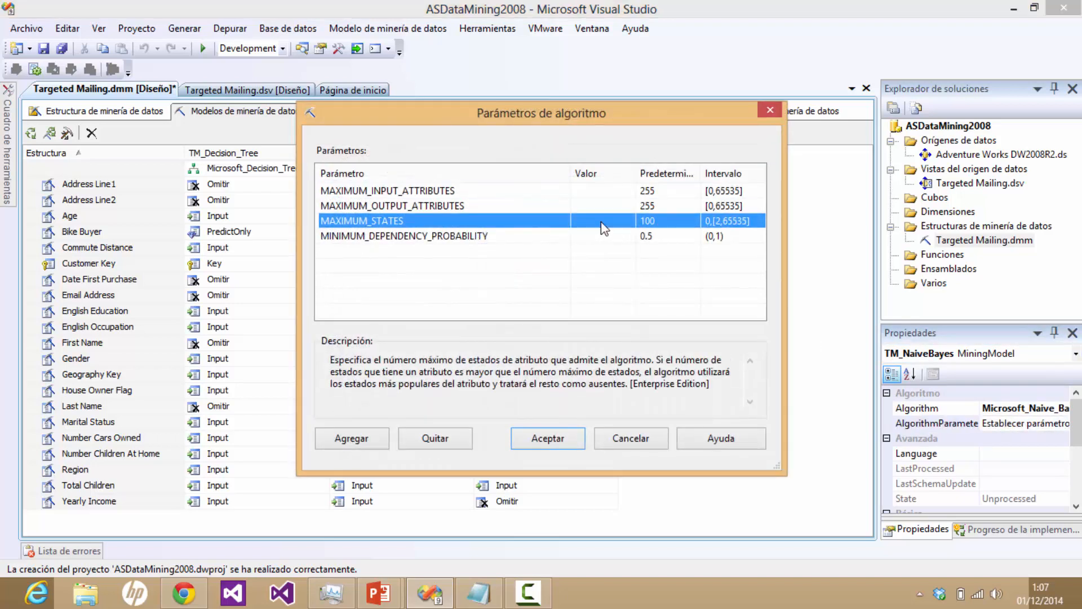
pyautogui.click(601, 222)
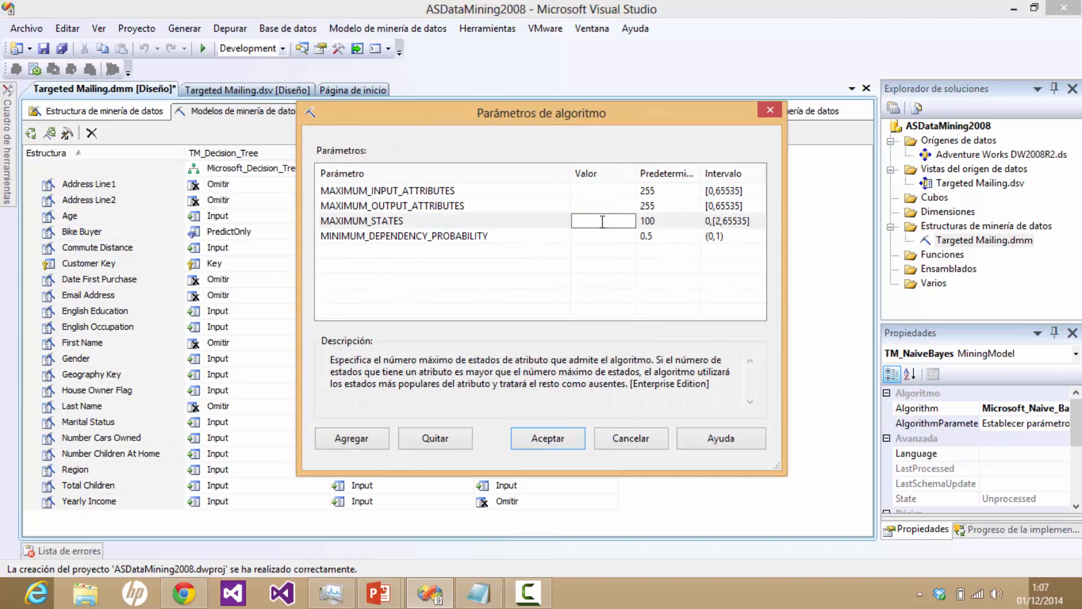
pyautogui.write('0')
pyautogui.click(591, 246)
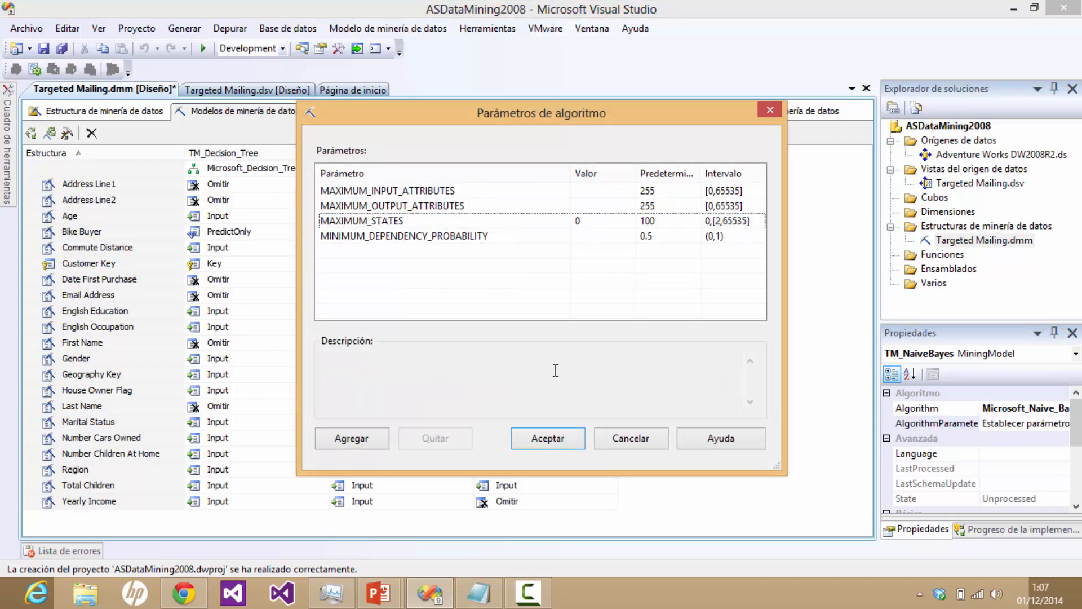
pyautogui.click(548, 438)
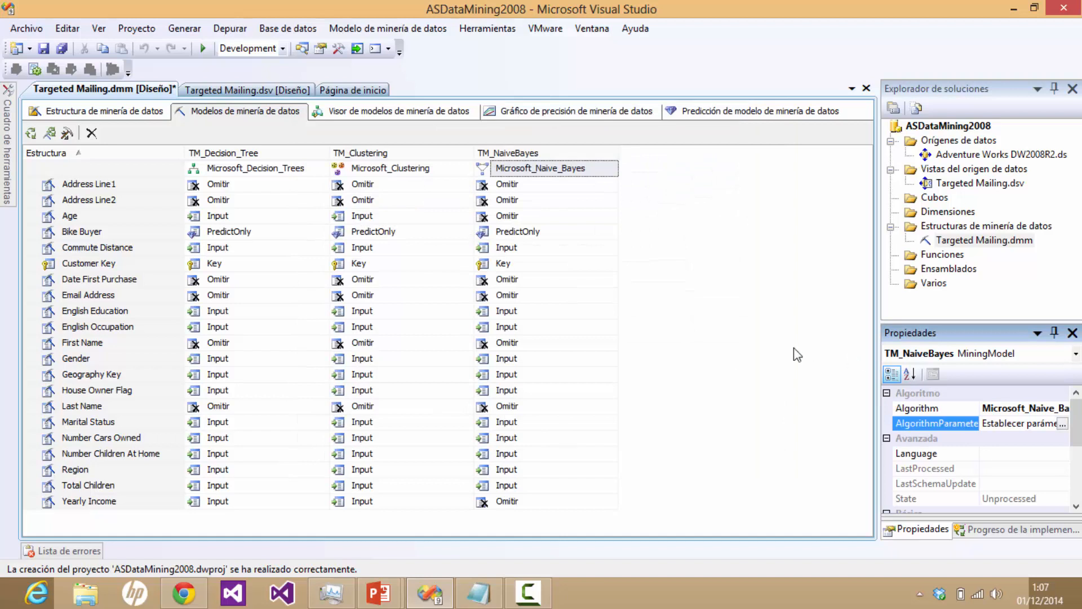
# Step: Reprocess the Targeted Mailing structure with all its models, deploying the project first and agreeing to overwrite the ASDataMining2008 database
pyautogui.click(407, 29)
pyautogui.click(59, 155)
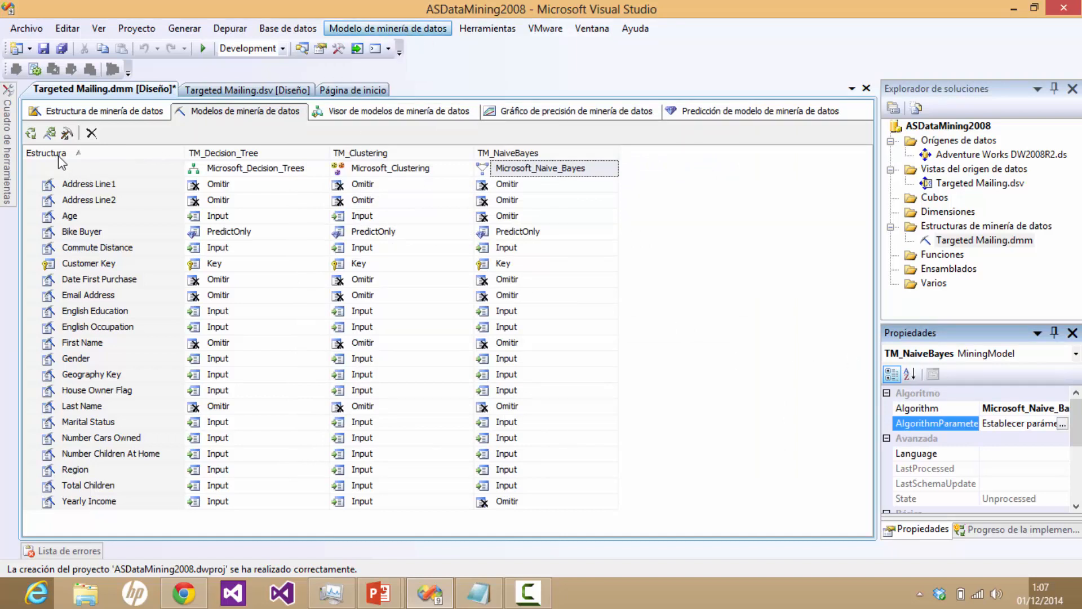
pyautogui.click(388, 22)
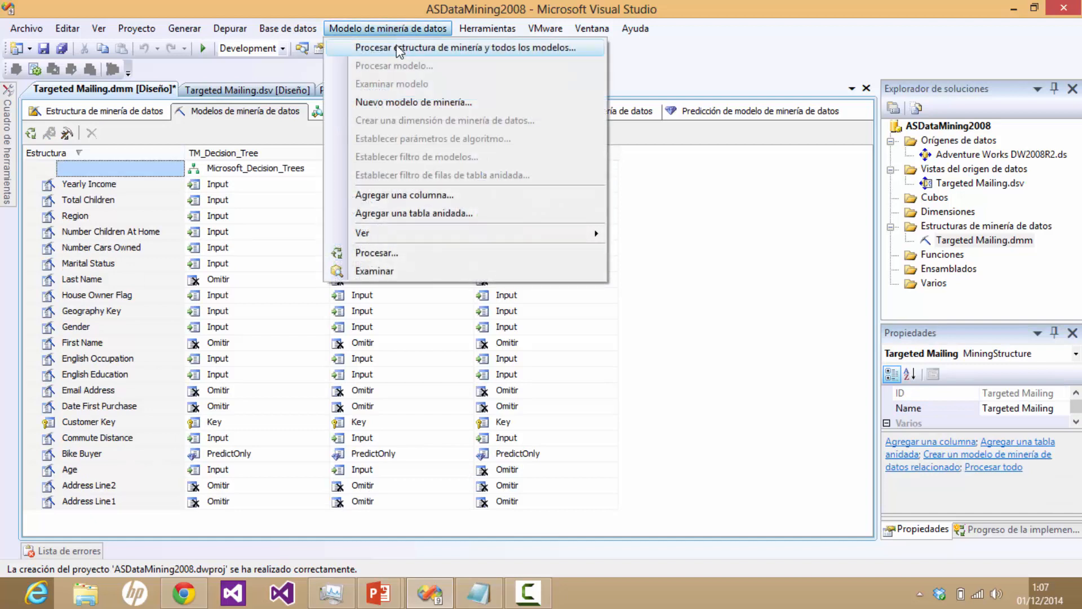
pyautogui.click(411, 49)
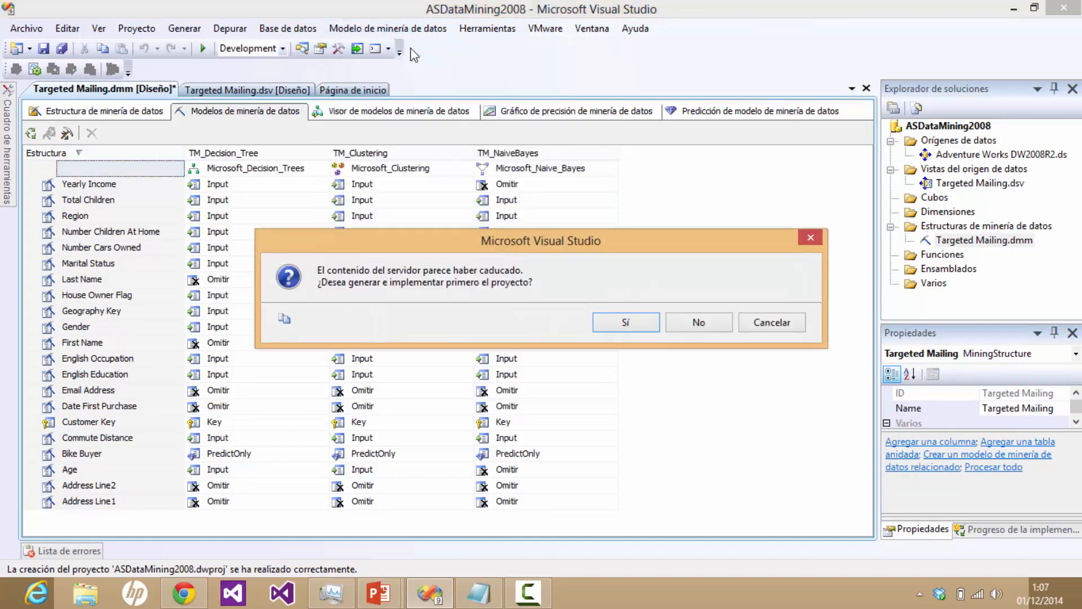
pyautogui.click(625, 323)
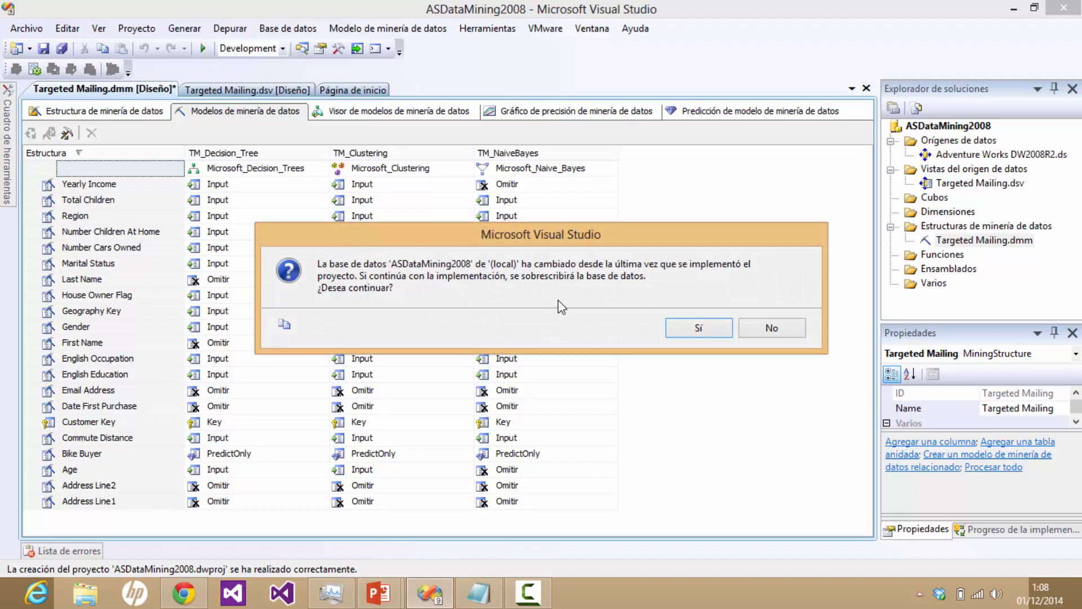
pyautogui.click(694, 327)
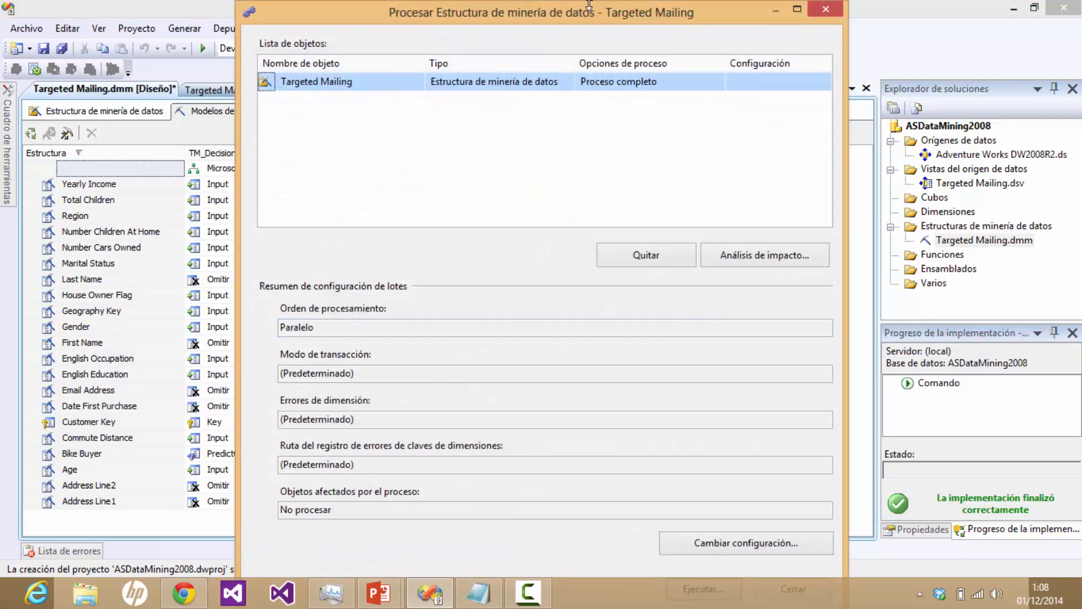
pyautogui.moveTo(589, 5)
pyautogui.mouseDown()
pyautogui.moveTo(591, 49)
pyautogui.moveTo(603, 53)
pyautogui.moveTo(603, 17)
pyautogui.mouseUp()
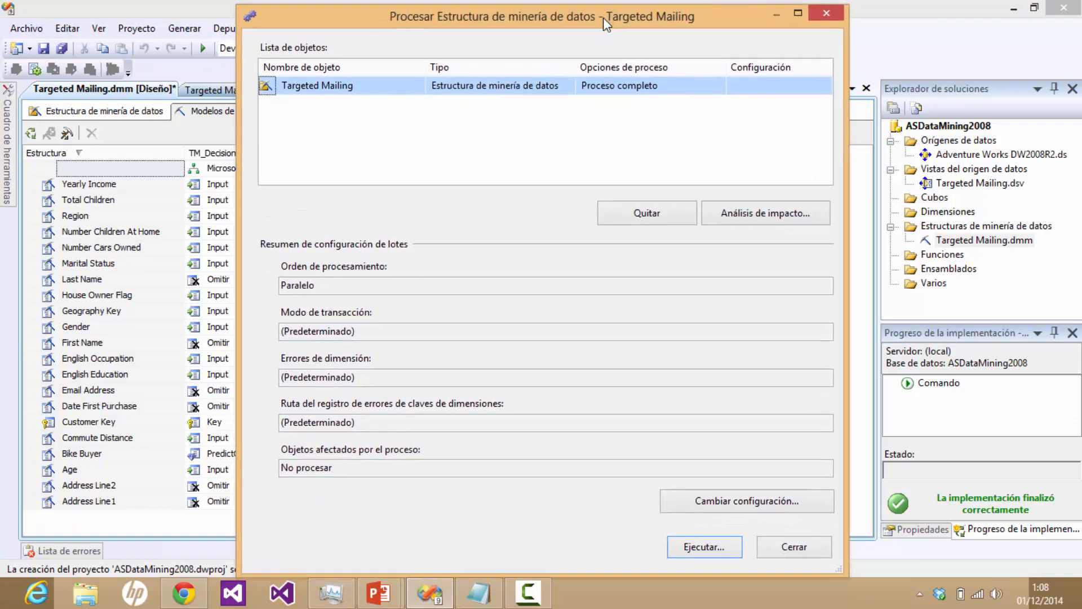
pyautogui.click(682, 546)
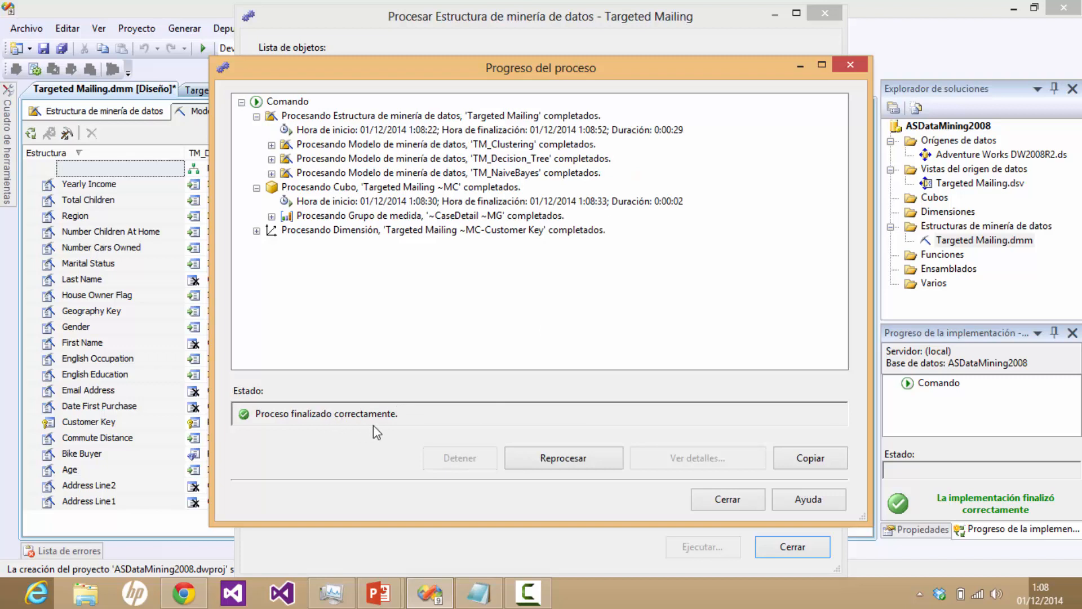
pyautogui.click(728, 500)
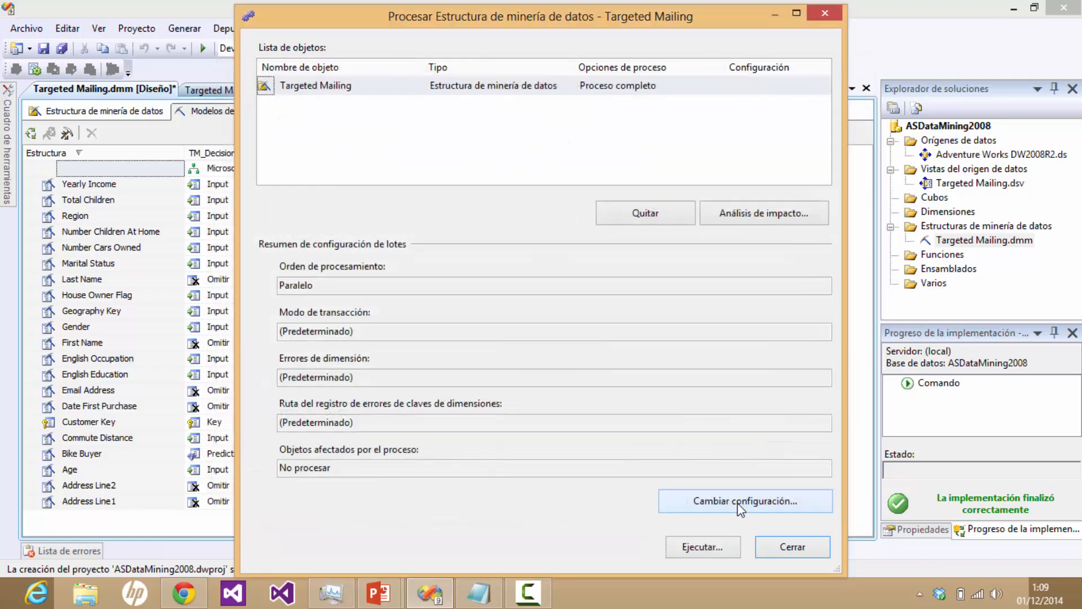
pyautogui.click(781, 550)
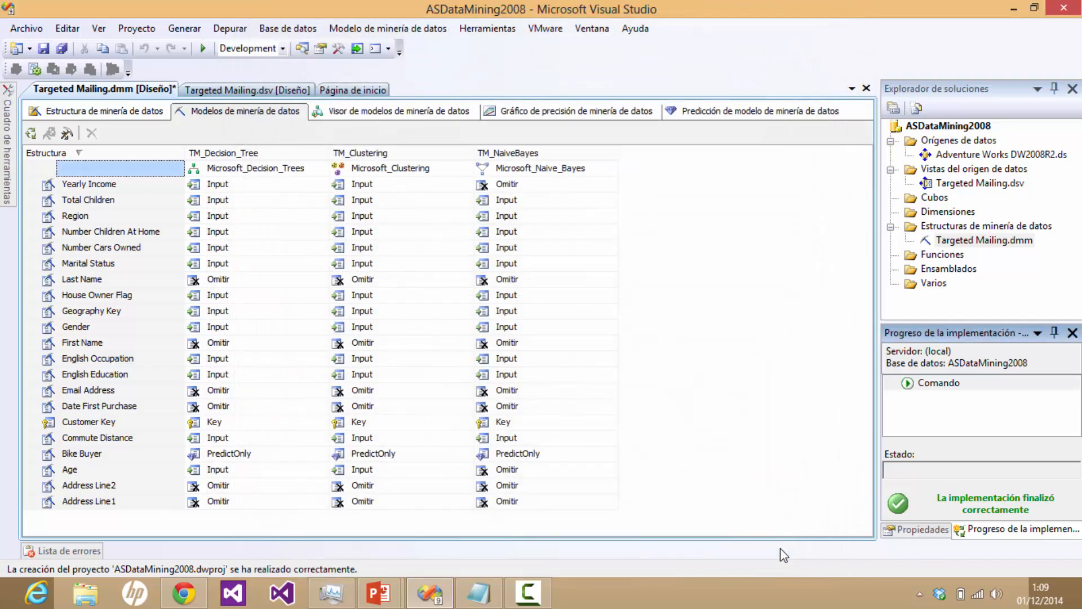
# Step: Switch to the PowerPoint slide show at the Lección 3 slide on adding and processing models
pyautogui.moveTo(393, 586)
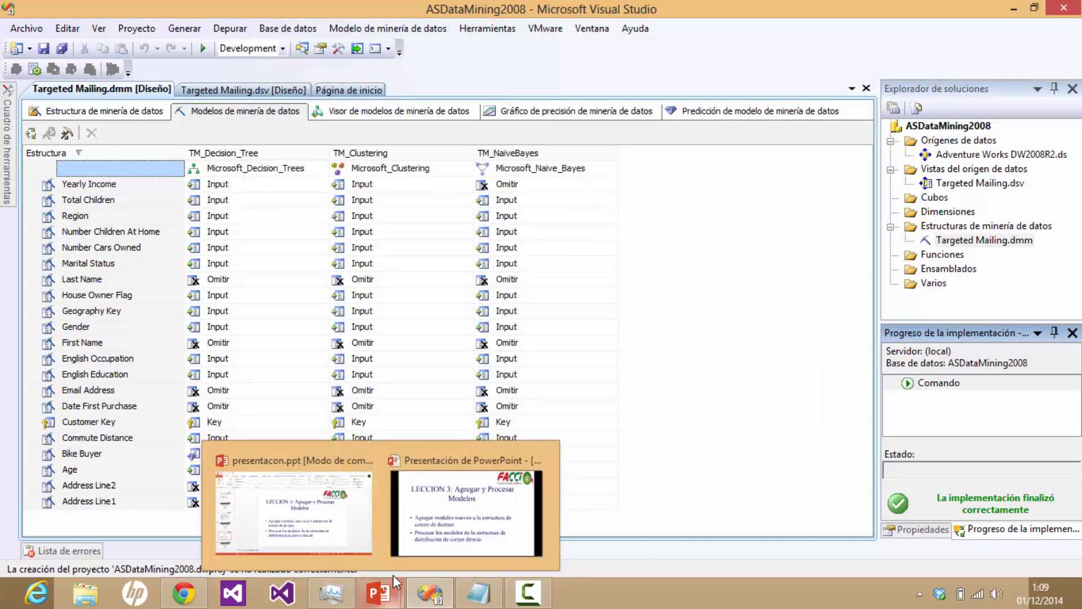
pyautogui.click(415, 529)
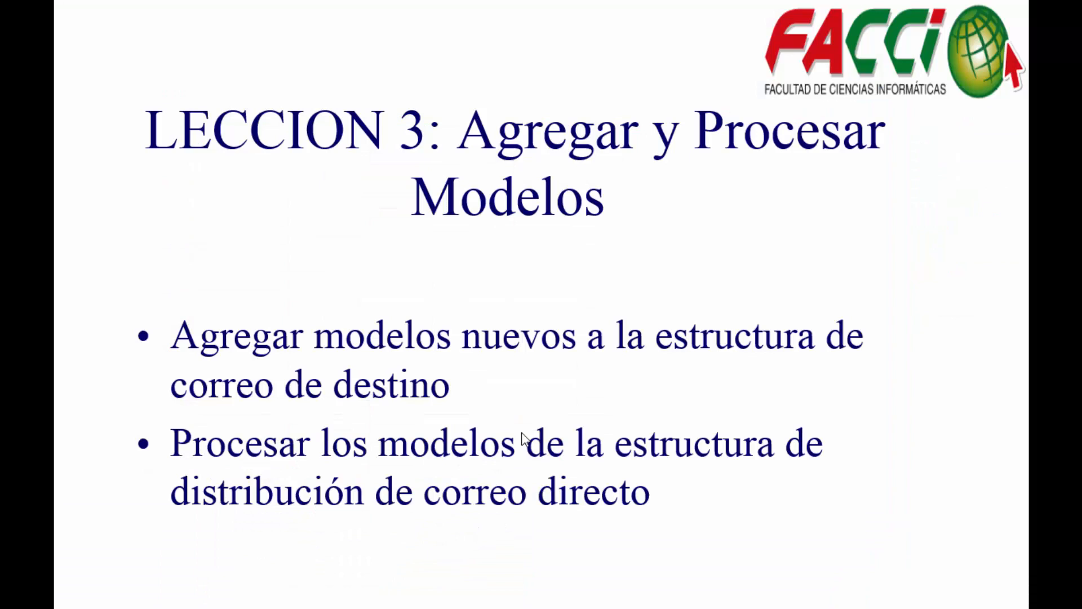
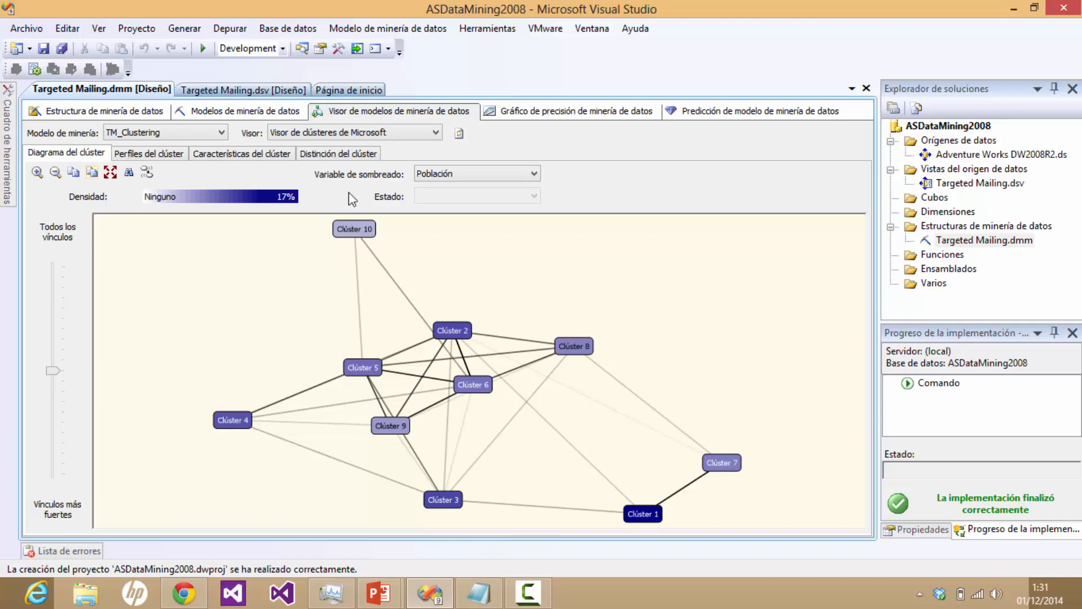
# Step: Check the viewers available for TM_Clustering and shade its cluster diagram by the Bike Buyer variable
pyautogui.click(383, 136)
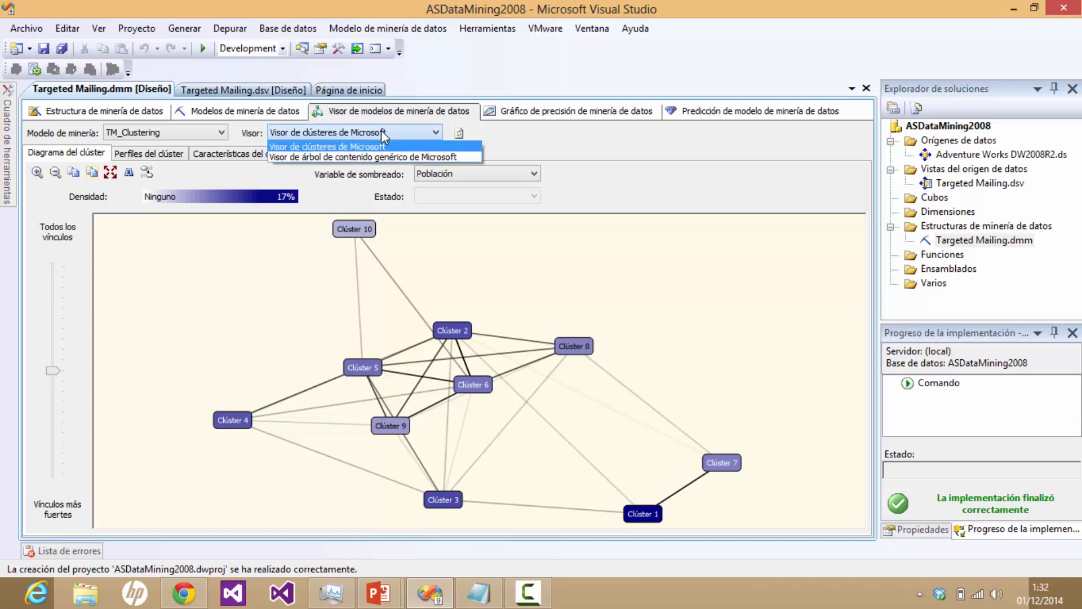
pyautogui.click(381, 130)
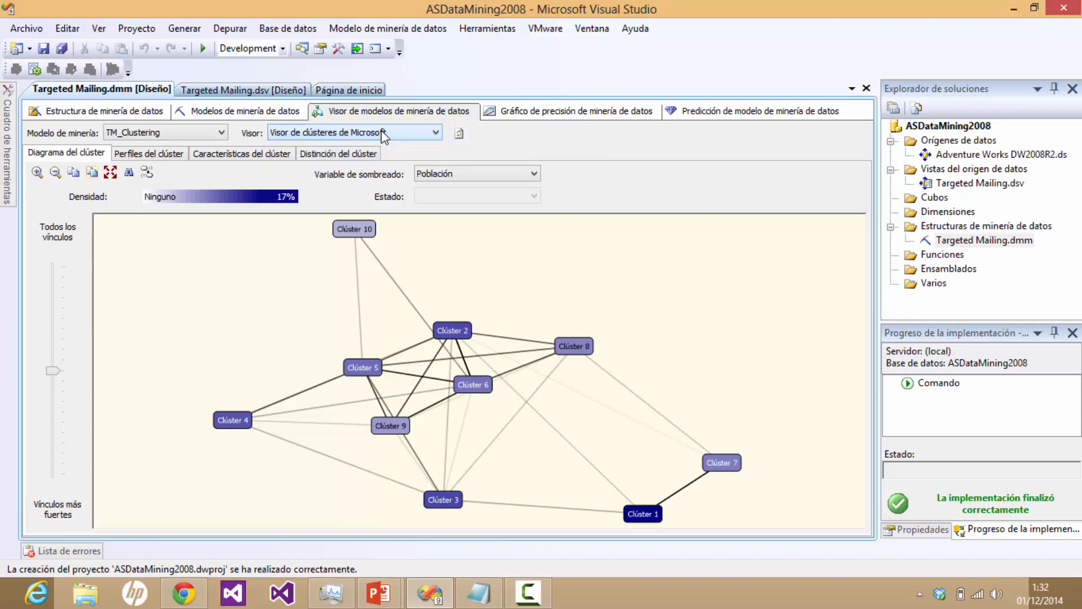
pyautogui.click(447, 176)
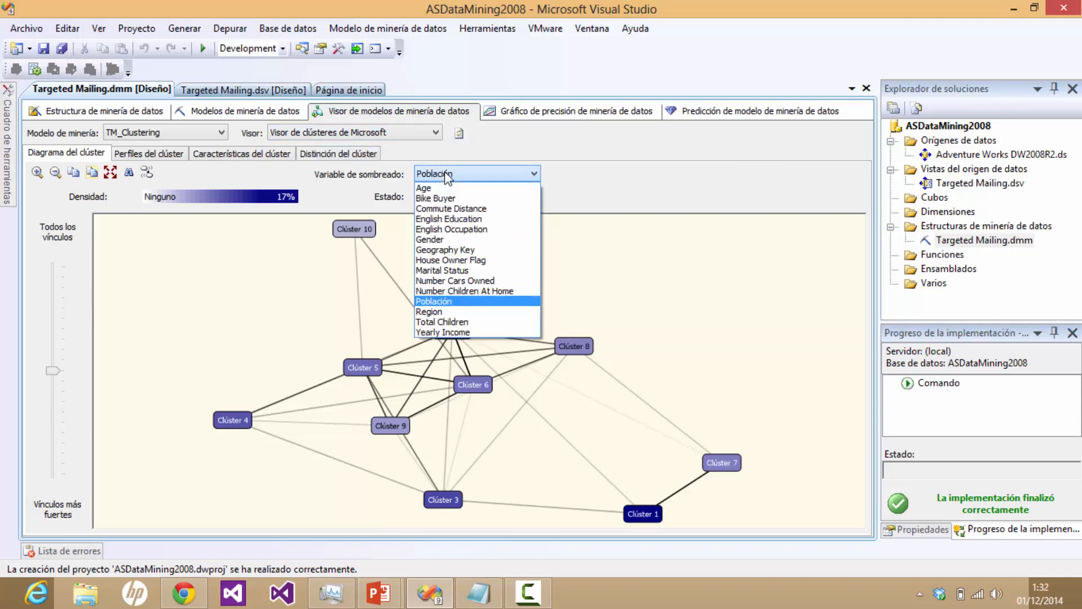
pyautogui.click(447, 199)
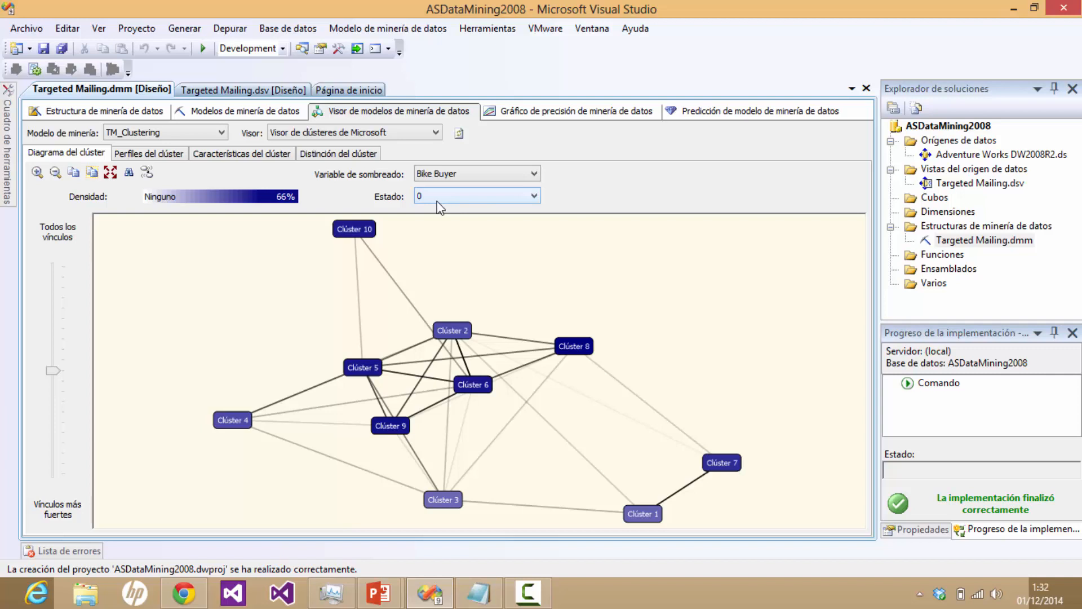
# Step: Set the cluster diagram's shading state to 1 for Bike Buyer and compare the density of the clusters
pyautogui.click(437, 201)
pyautogui.click(440, 231)
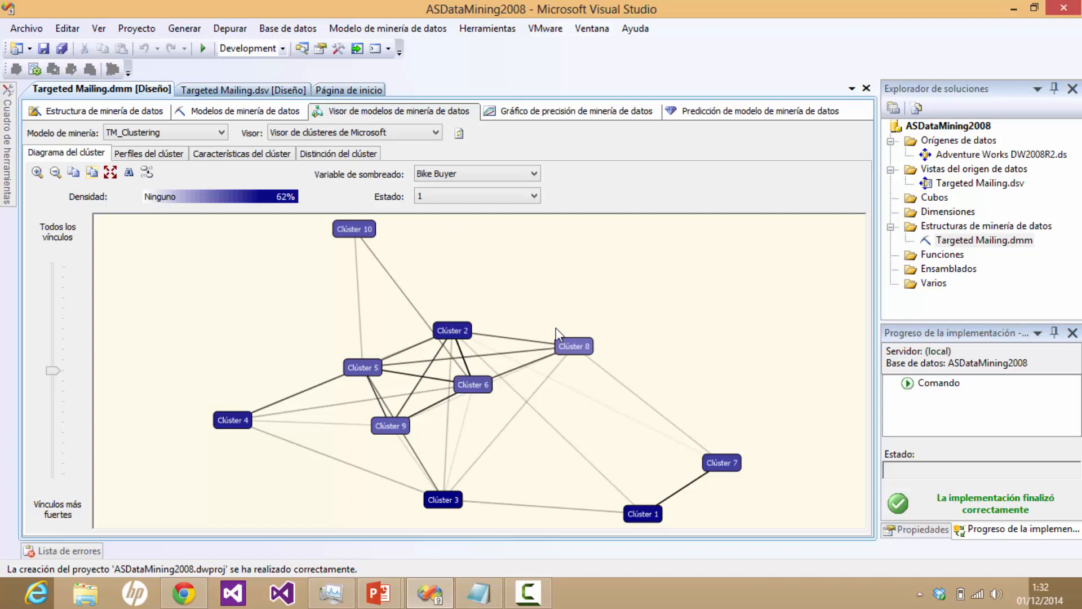
pyautogui.moveTo(644, 517)
pyautogui.moveTo(455, 504)
pyautogui.moveTo(462, 337)
# Step: Rename Clúster 3 in the cluster diagram as Bike Buyers High
pyautogui.click(440, 511)
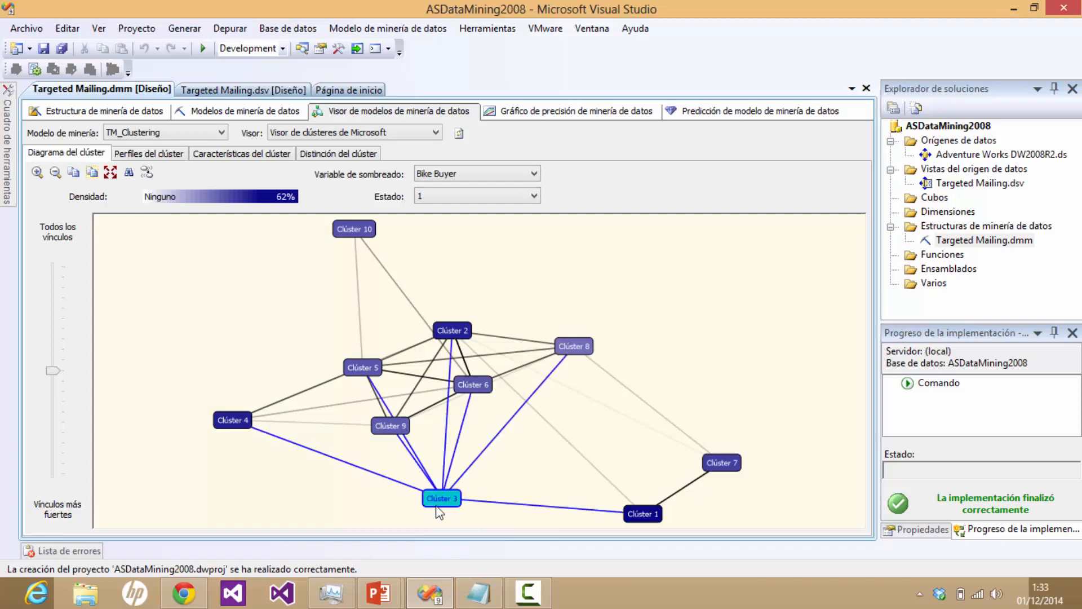
pyautogui.moveTo(448, 509)
pyautogui.rightClick(445, 504)
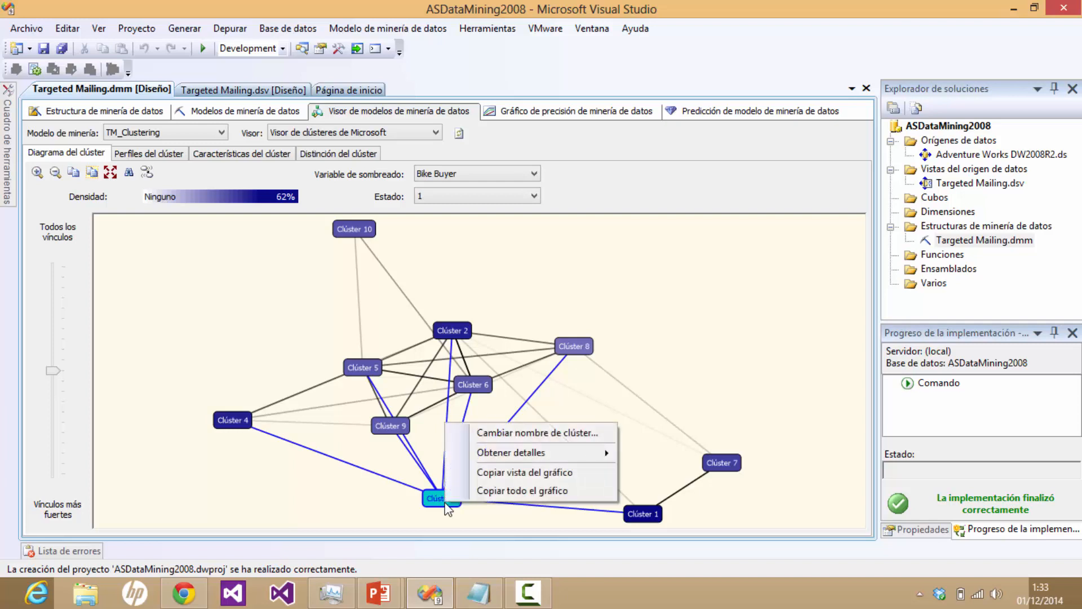
pyautogui.click(539, 432)
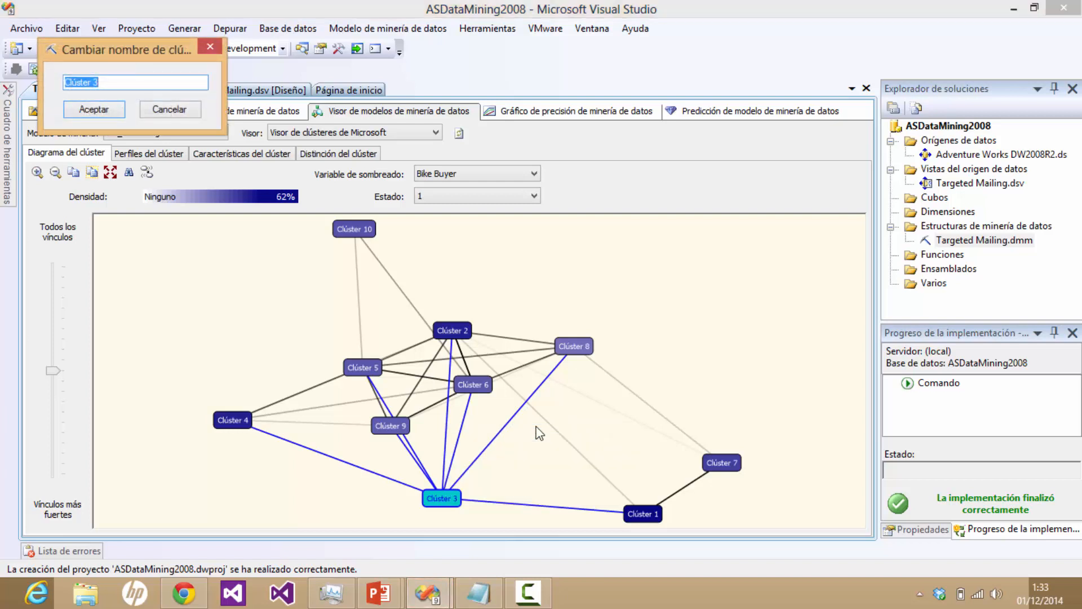
pyautogui.write('Bi')
pyautogui.write('ke ')
pyautogui.write('Buyers ')
pyautogui.write('Hihg')
pyautogui.press('BackSpace')
pyautogui.press('BackSpace')
pyautogui.write('gh')
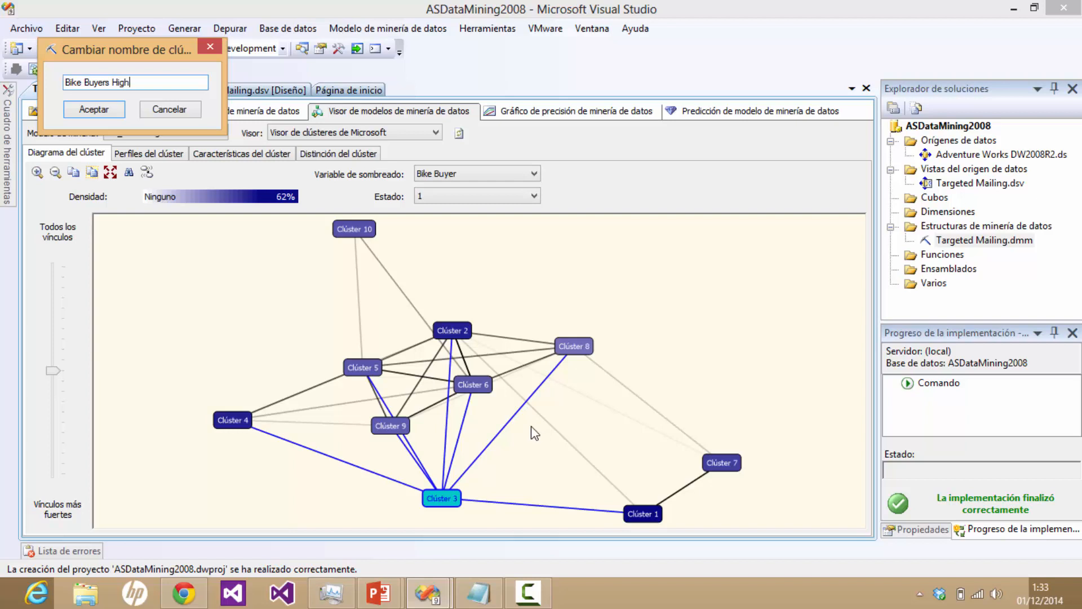
pyautogui.click(94, 110)
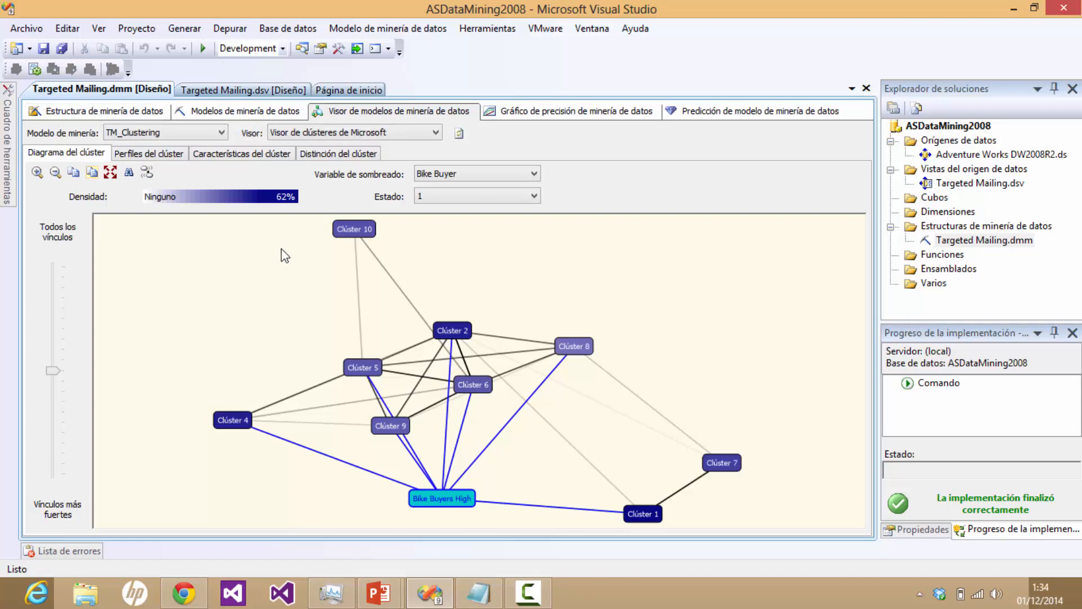
# Step: Rename Clúster 8 in the cluster diagram as Bike Buyers Low
pyautogui.click(570, 349)
pyautogui.rightClick(570, 350)
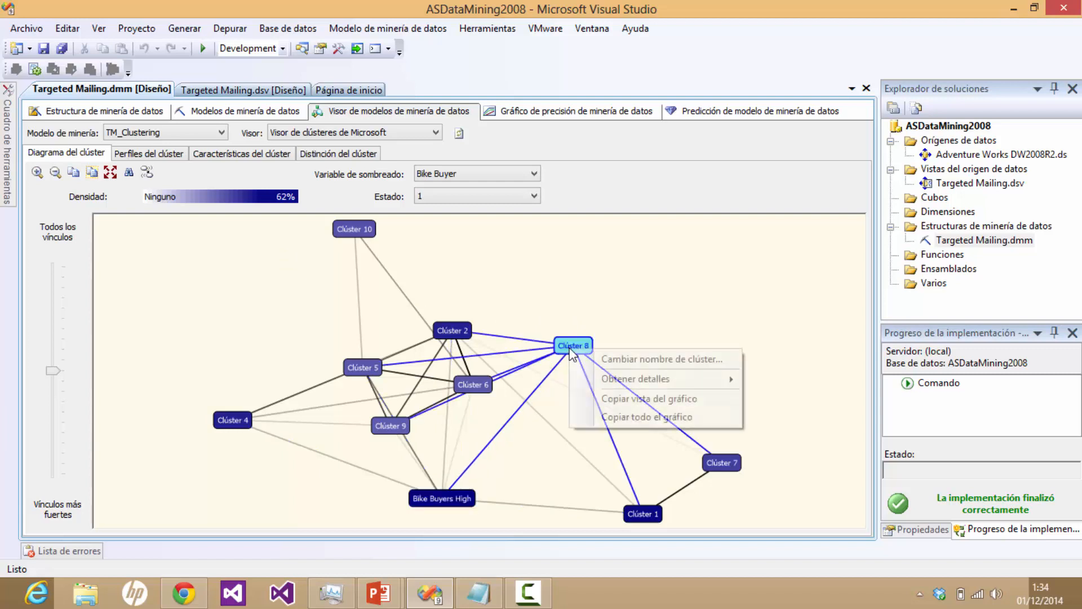
pyautogui.click(607, 358)
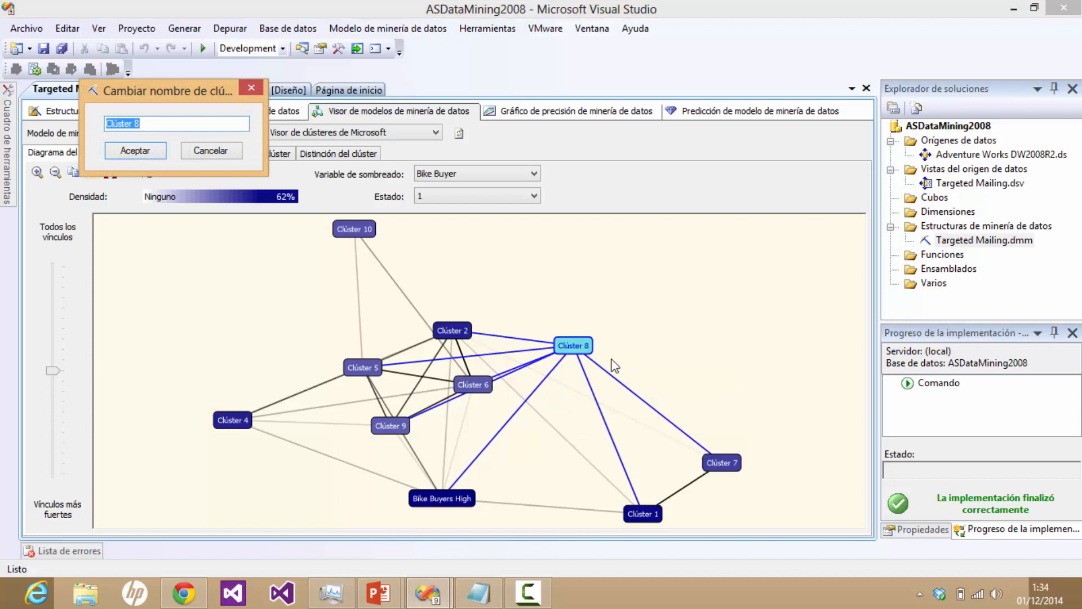
pyautogui.write('Bike Buyers Low')
pyautogui.click(150, 154)
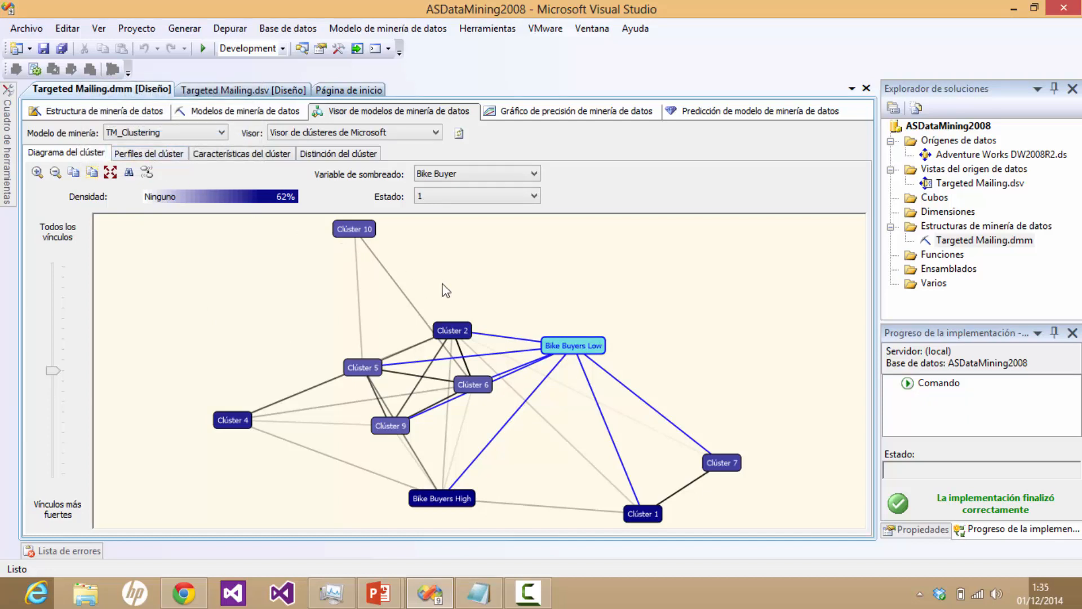
# Step: Move the Bike Buyers High node aside in the diagram to inspect its links, and bring it back below Clúster 9
pyautogui.moveTo(441, 501)
pyautogui.moveTo(441, 501); pyautogui.dragTo(308, 518)
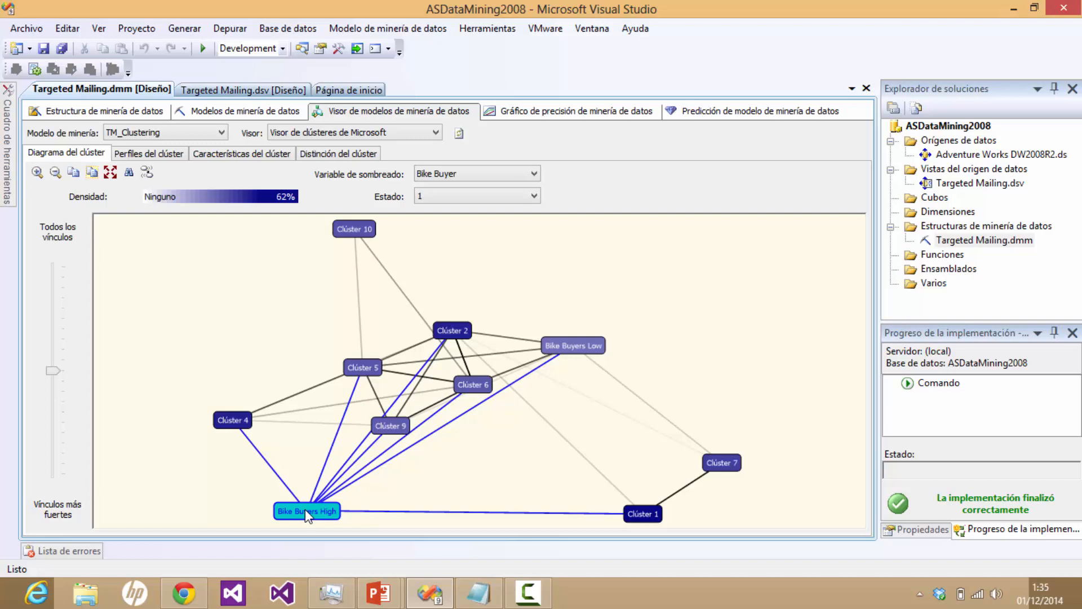
pyautogui.moveTo(296, 516); pyautogui.dragTo(408, 494)
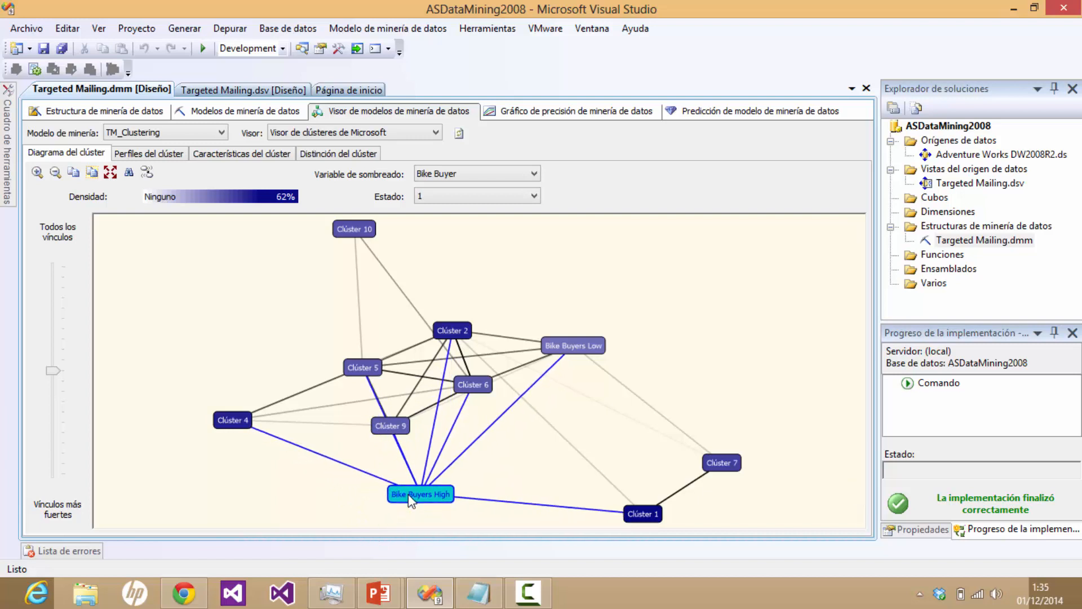
# Step: Show the cluster profiles of TM_Clustering and set the number of histogram bars to 5
pyautogui.click(138, 157)
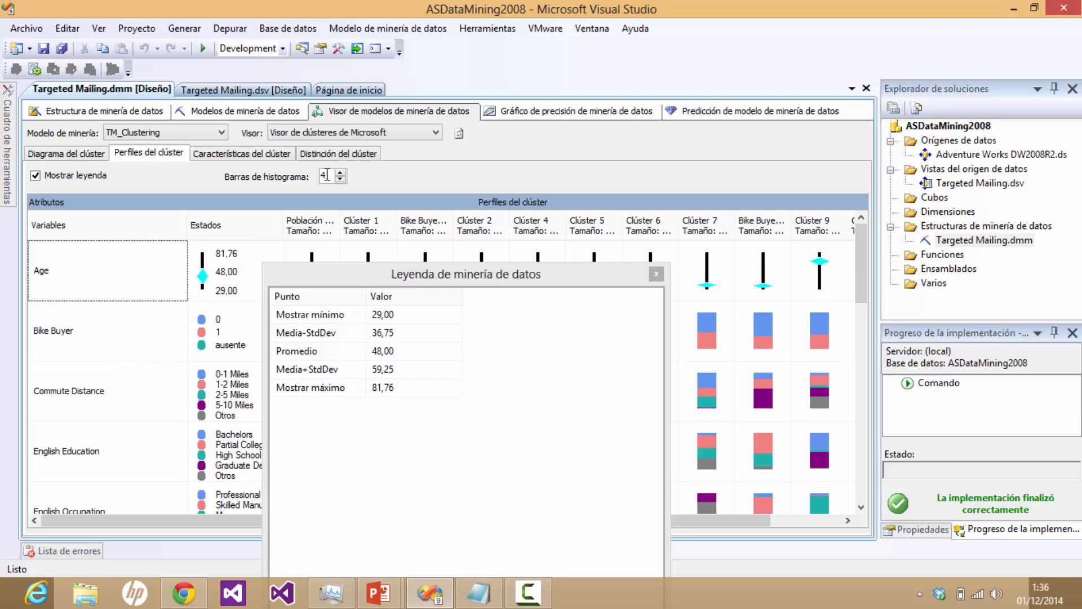
pyautogui.moveTo(325, 175); pyautogui.dragTo(317, 175)
pyautogui.write('5')
pyautogui.press('Return')
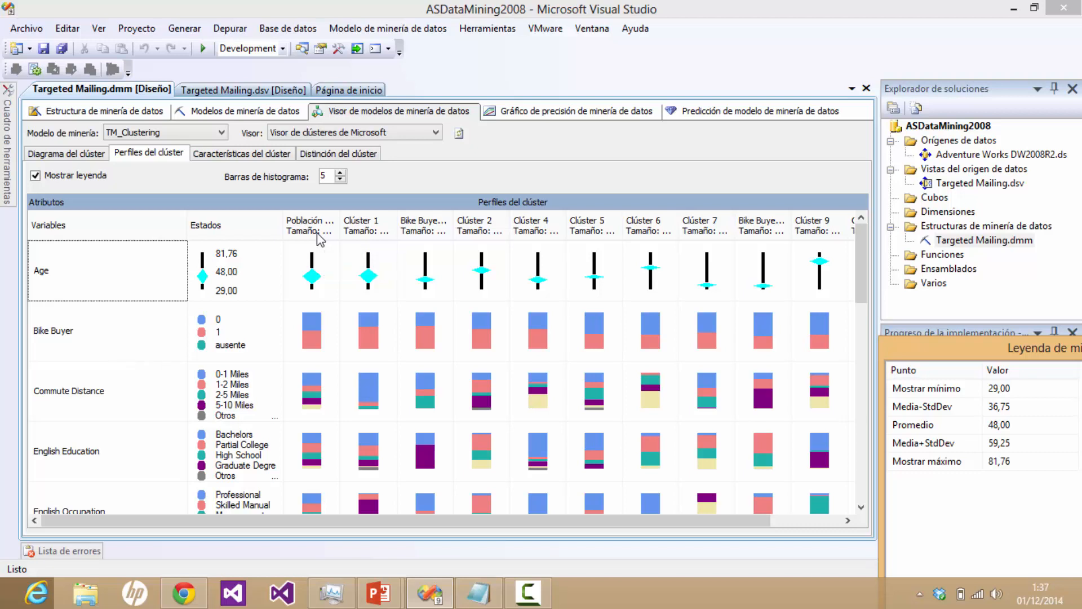
# Step: Re-sort the profile attributes by the Bike Buyers clusters and place the Bike Buyers Low column directly before Bike Buyers High
pyautogui.click(413, 221)
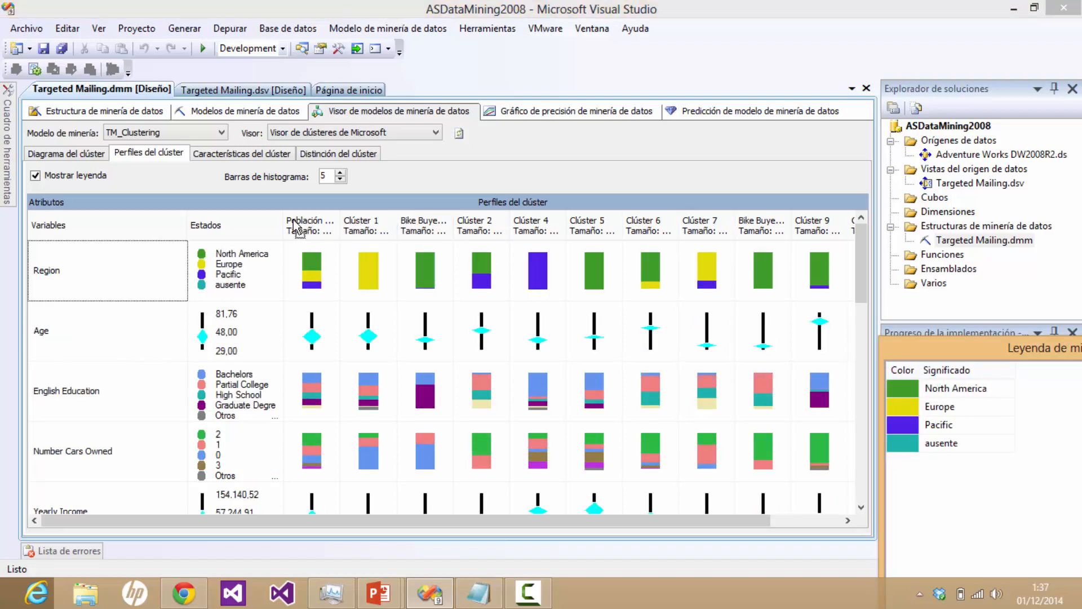
pyautogui.click(417, 225)
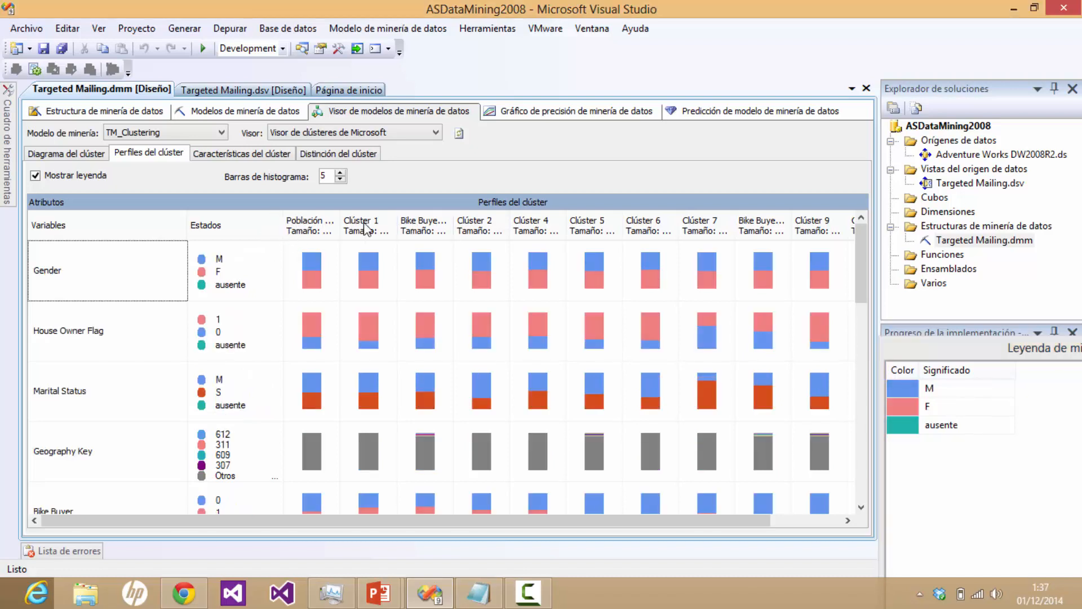
pyautogui.click(418, 226)
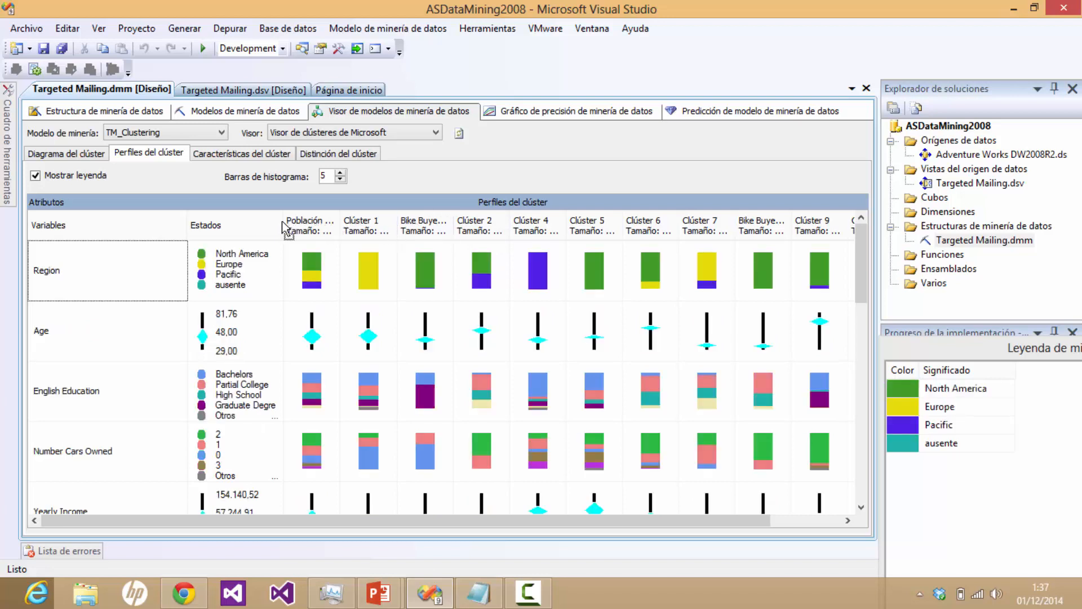
pyautogui.click(425, 224)
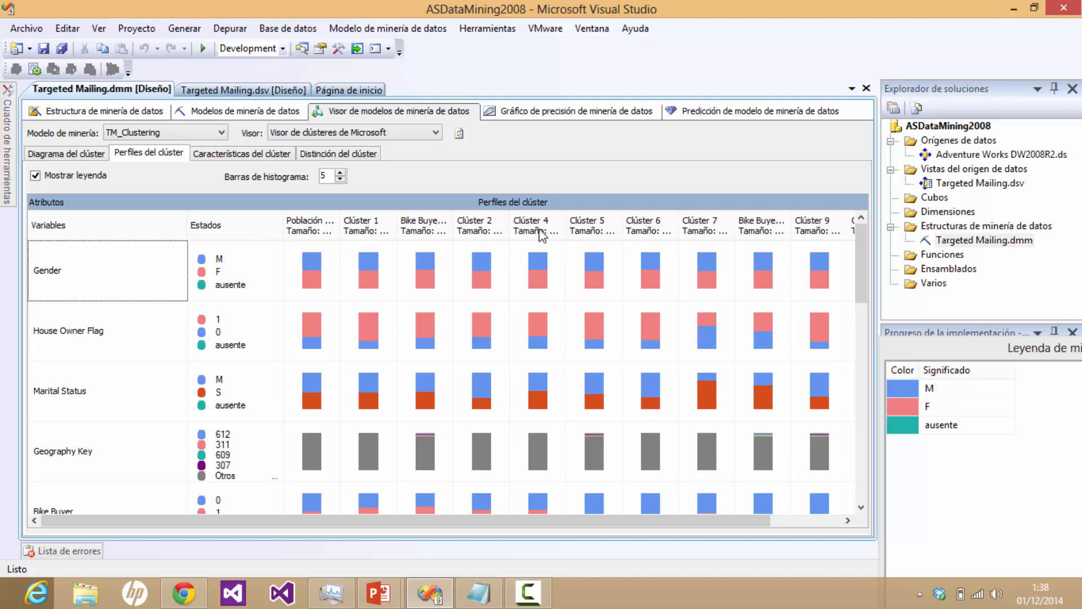
pyautogui.click(761, 225)
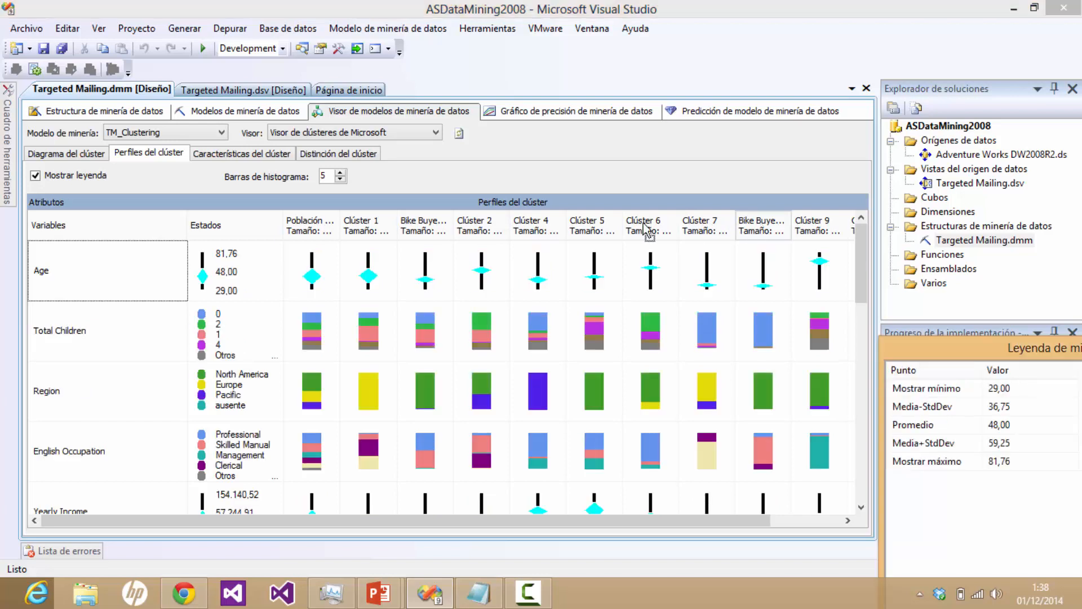
pyautogui.moveTo(463, 228); pyautogui.dragTo(446, 228)
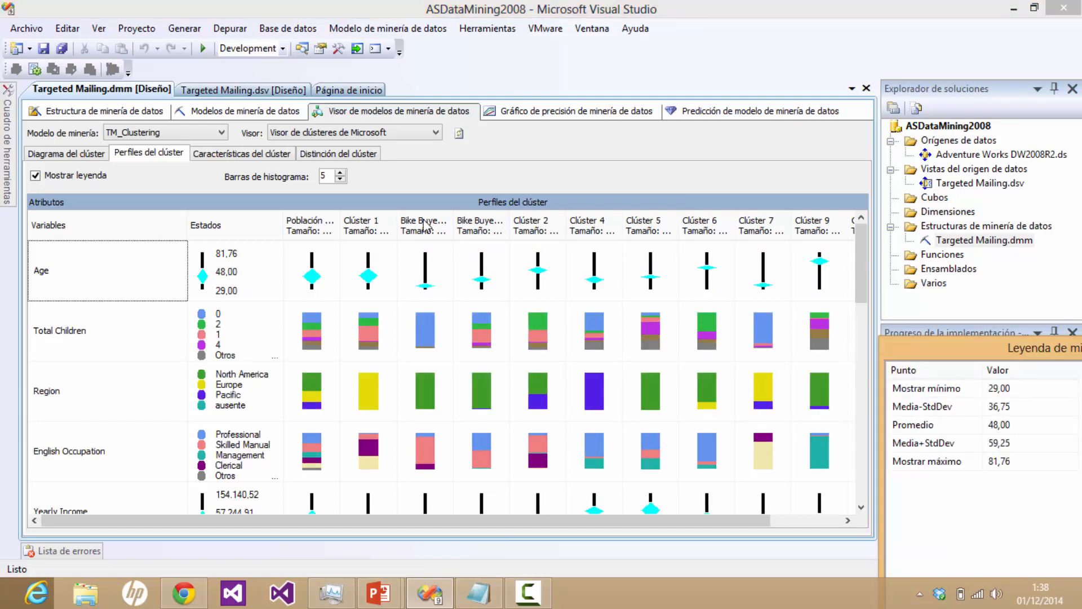
# Step: Move the Bike Buyers Low and Bike Buyers High columns directly after the Población column and sort the attributes by Bike Buyers Low
pyautogui.click(314, 225)
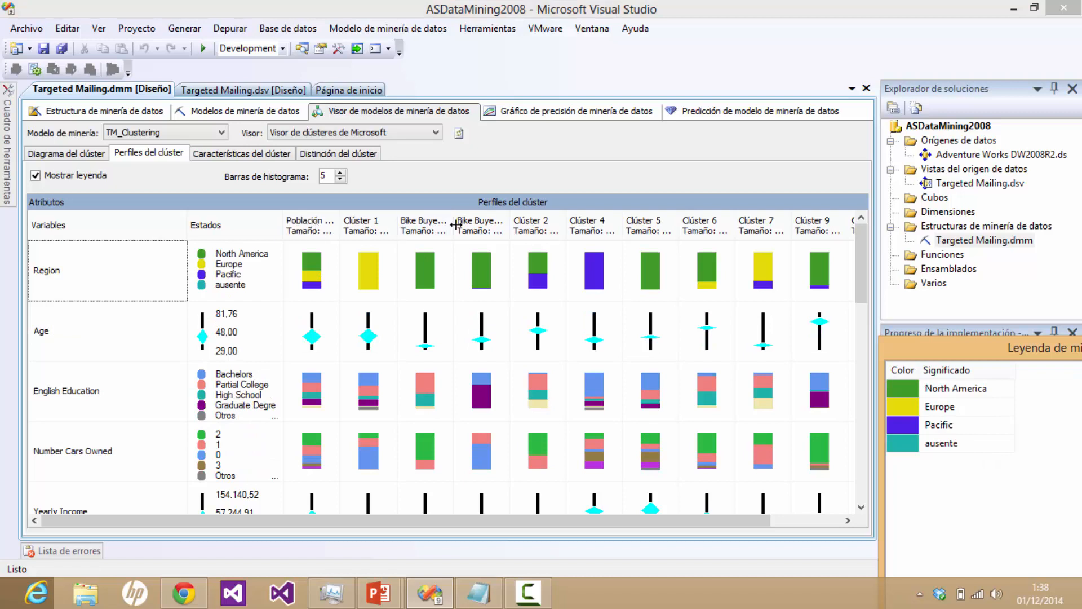
pyautogui.click(430, 228)
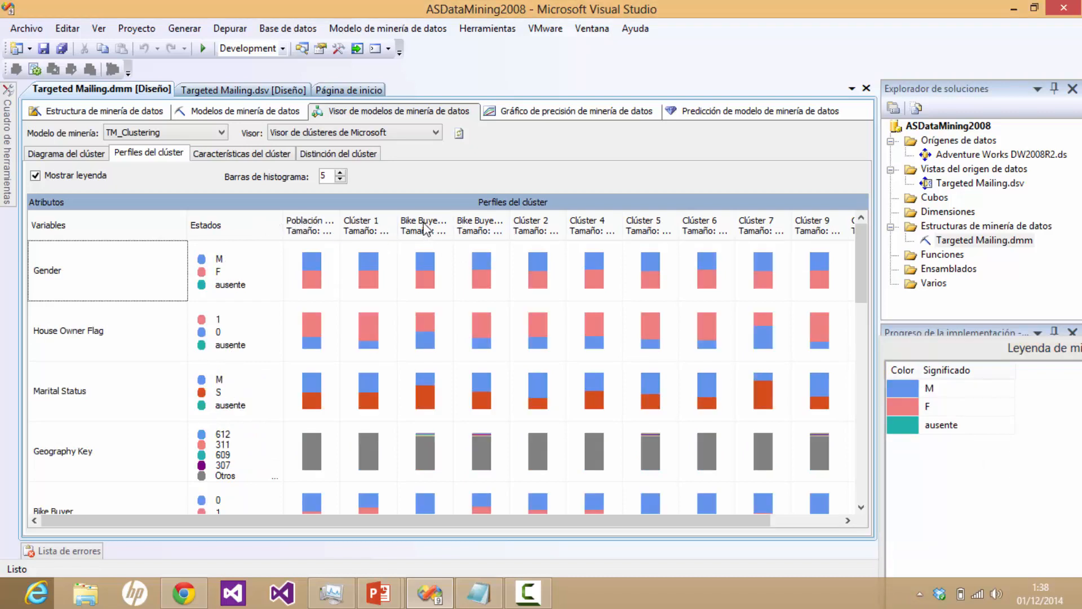
pyautogui.click(388, 225)
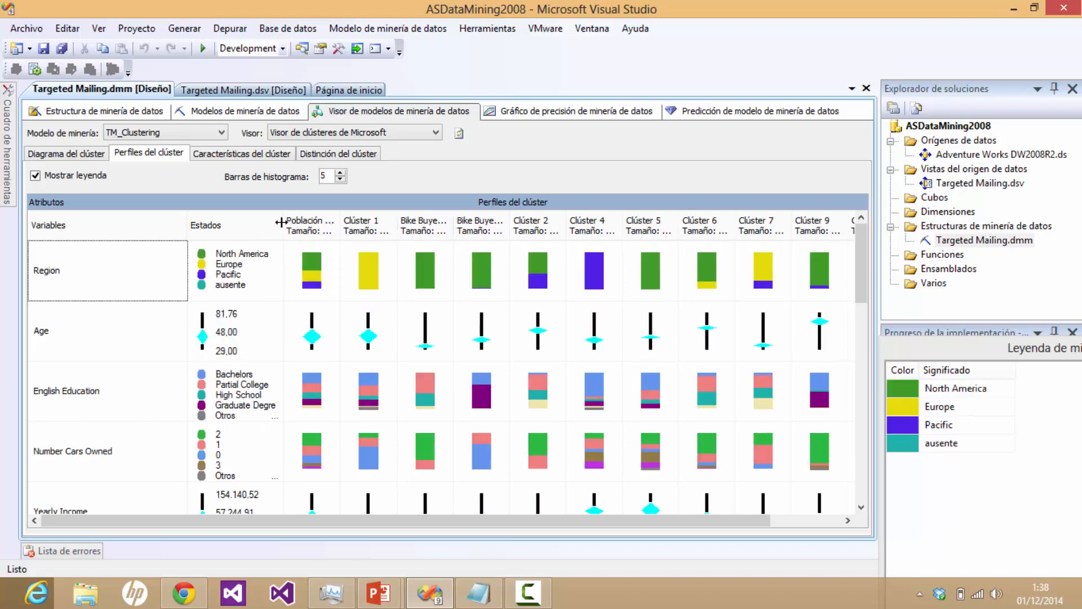
pyautogui.click(426, 230)
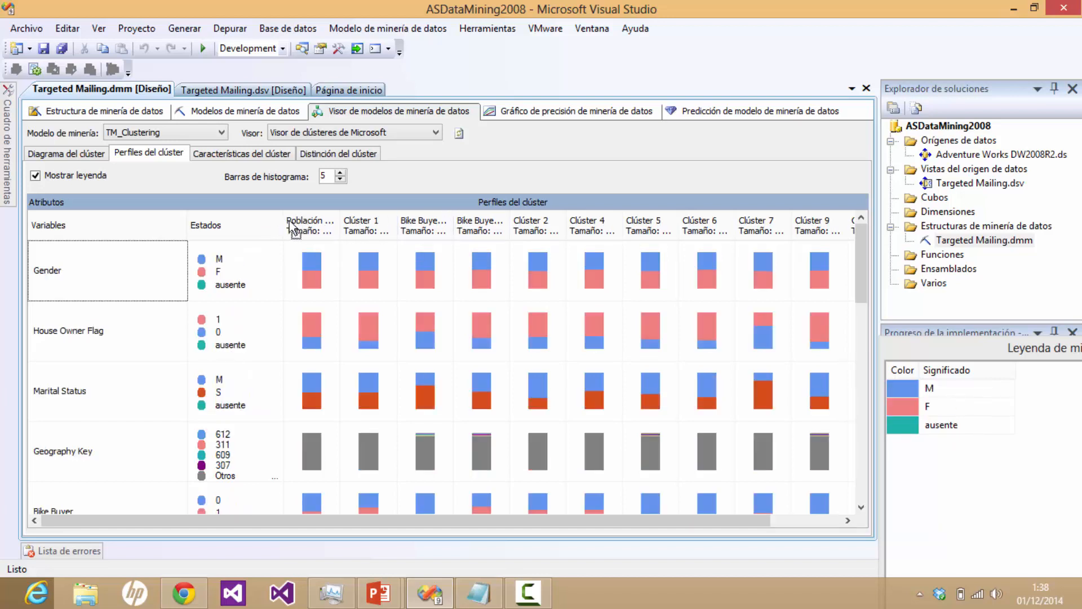
pyautogui.click(354, 230)
pyautogui.moveTo(352, 226); pyautogui.dragTo(348, 225)
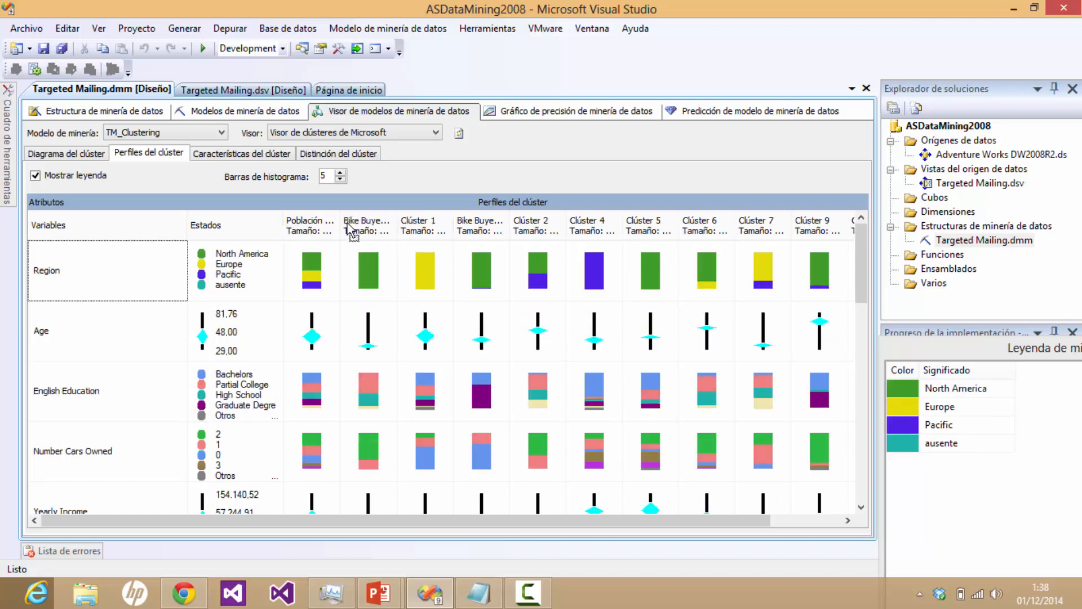
pyautogui.moveTo(482, 225); pyautogui.dragTo(420, 226)
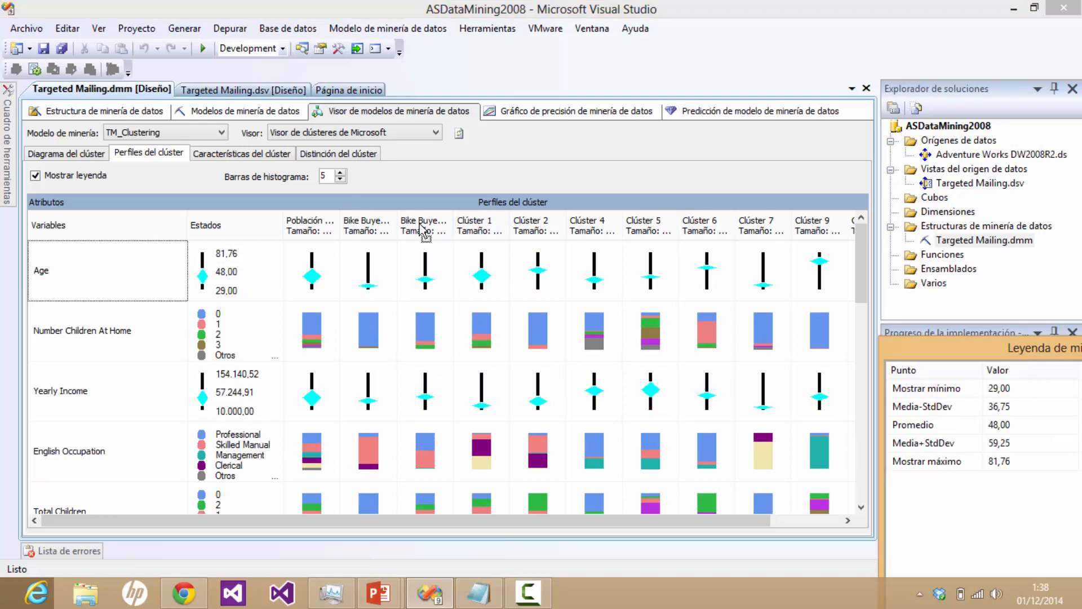
pyautogui.click(362, 221)
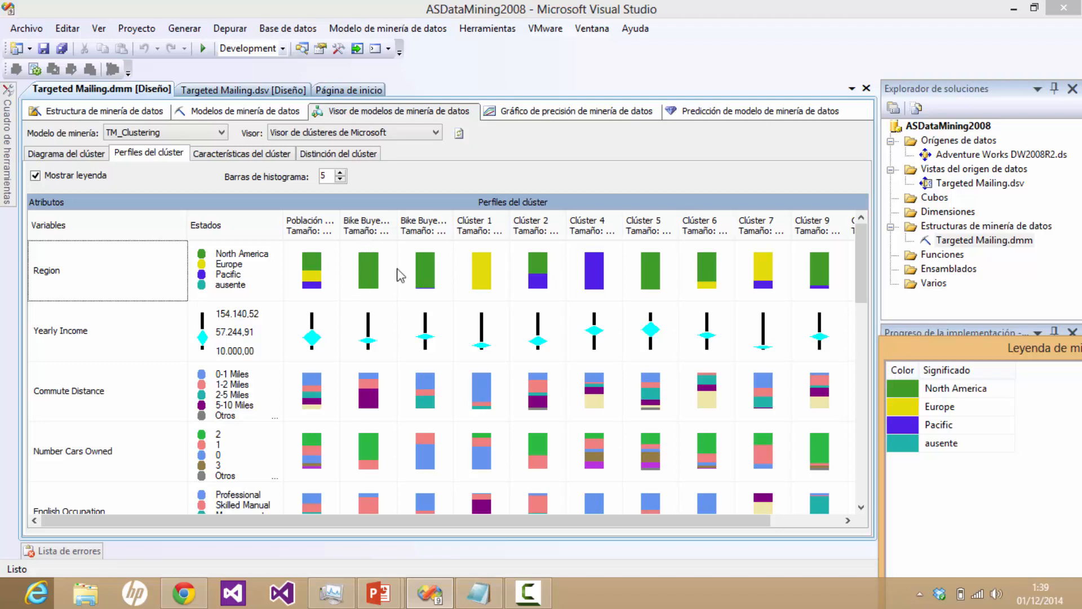
# Step: Examine the Age values of the Bike Buyers Low cluster in the mining legend, moving the legend fully into view
pyautogui.moveTo(860, 268); pyautogui.dragTo(860, 398)
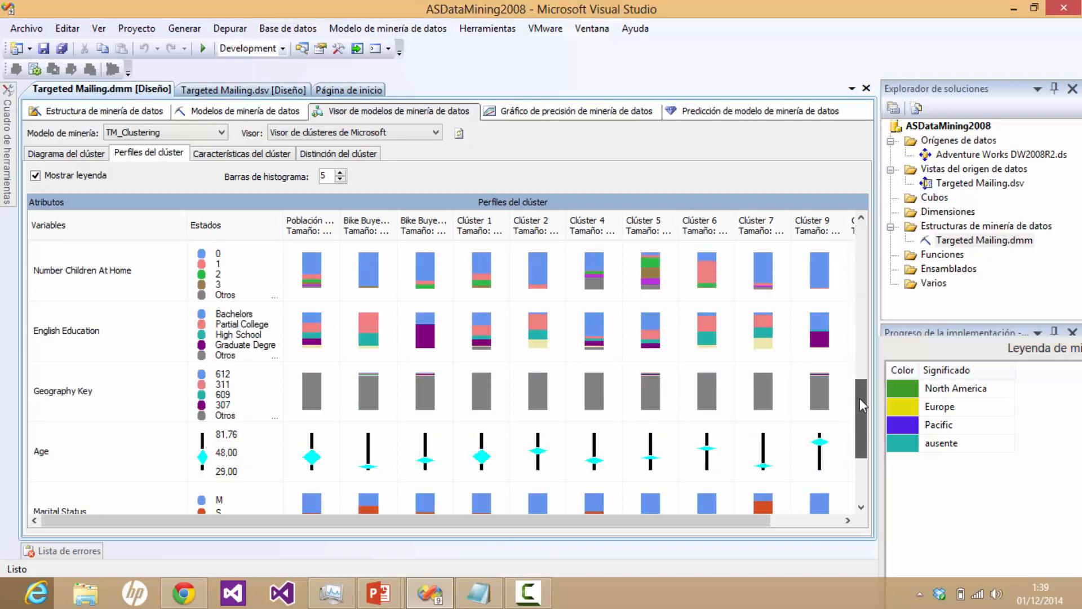
pyautogui.click(91, 467)
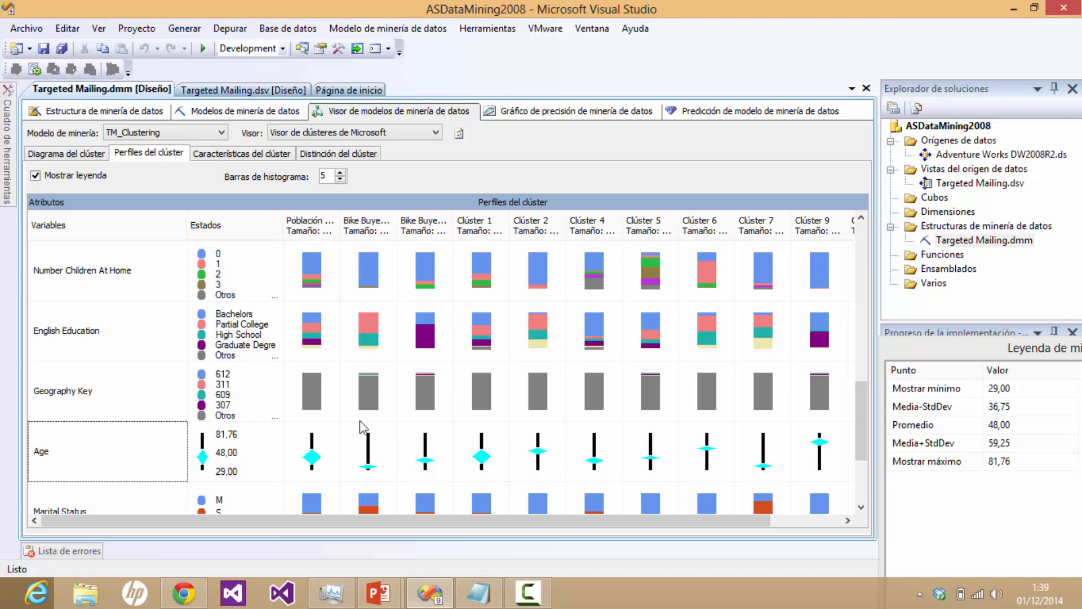
pyautogui.click(373, 458)
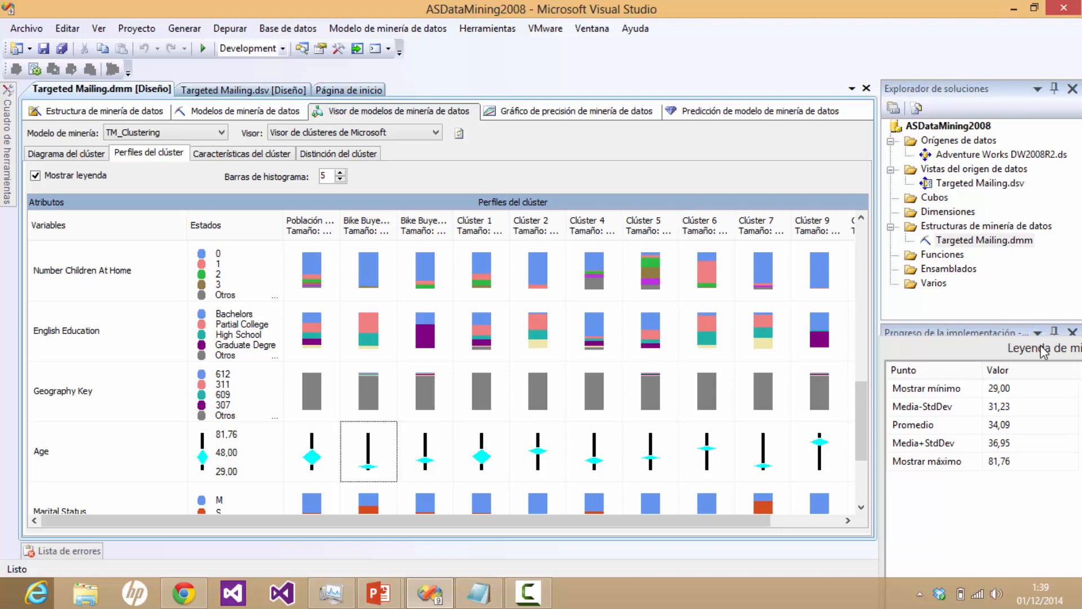
pyautogui.moveTo(967, 333); pyautogui.dragTo(901, 269)
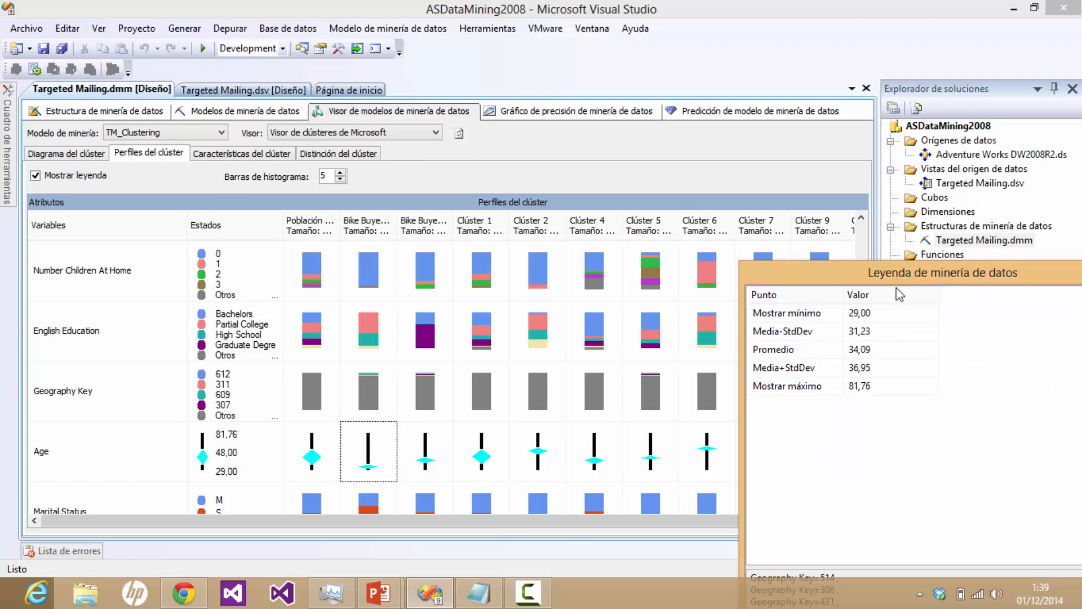
pyautogui.click(867, 353)
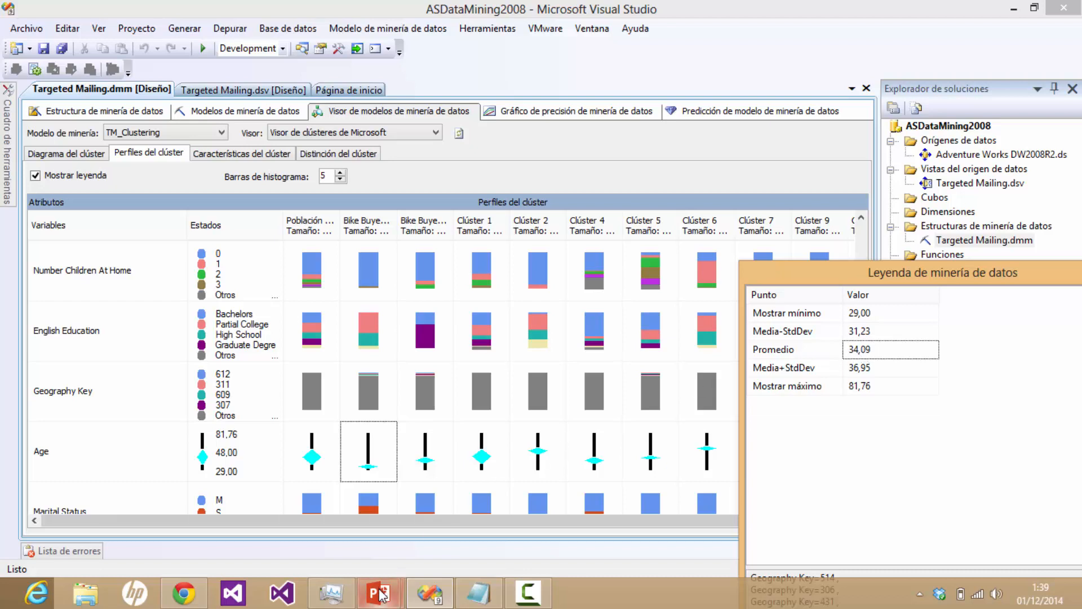
# Step: Switch to the PowerPoint slide show to check the Lección 4 topics on exploring the models, and leave it for the desktop
pyautogui.moveTo(378, 592)
pyautogui.click(429, 530)
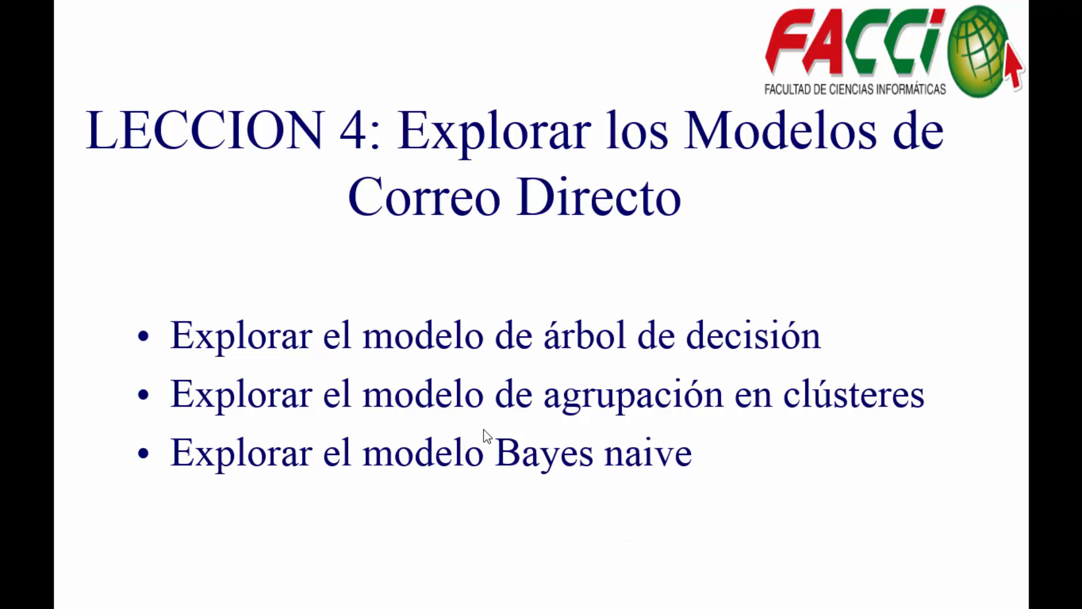
pyautogui.press('super+d')
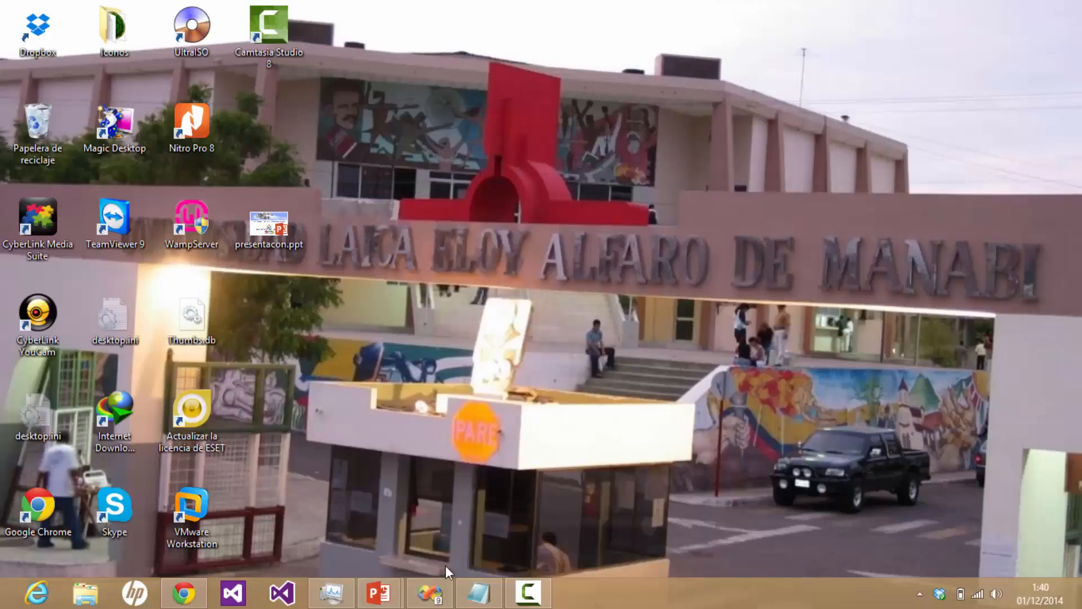
# Step: Switch back to Visual Studio, open the TM_NaiveBayes model in the viewer and highlight the dependencies of the Bike Buyer node
pyautogui.click(412, 606)
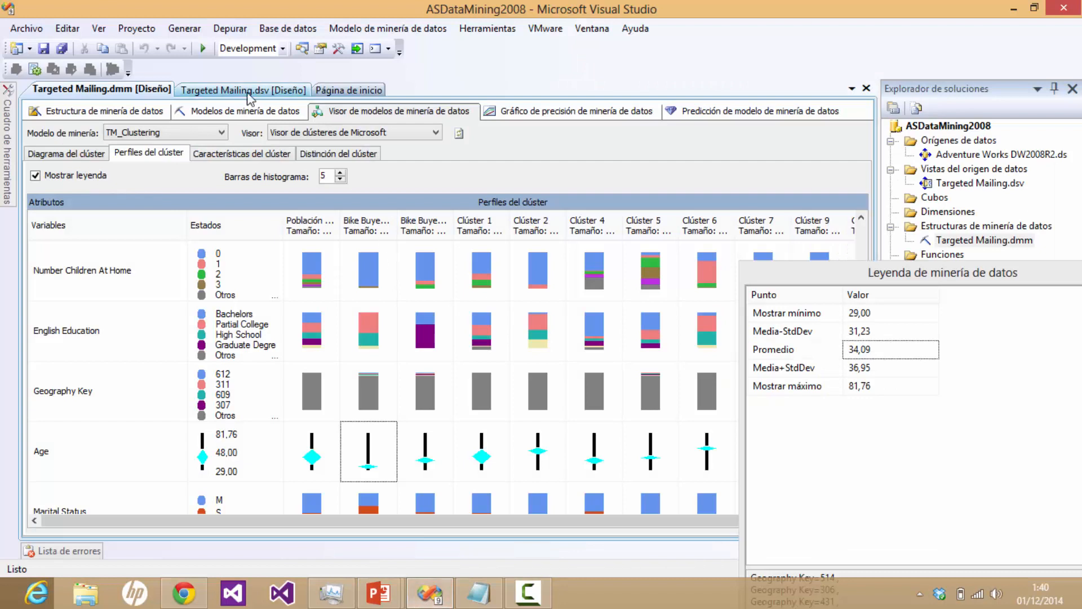
pyautogui.click(194, 129)
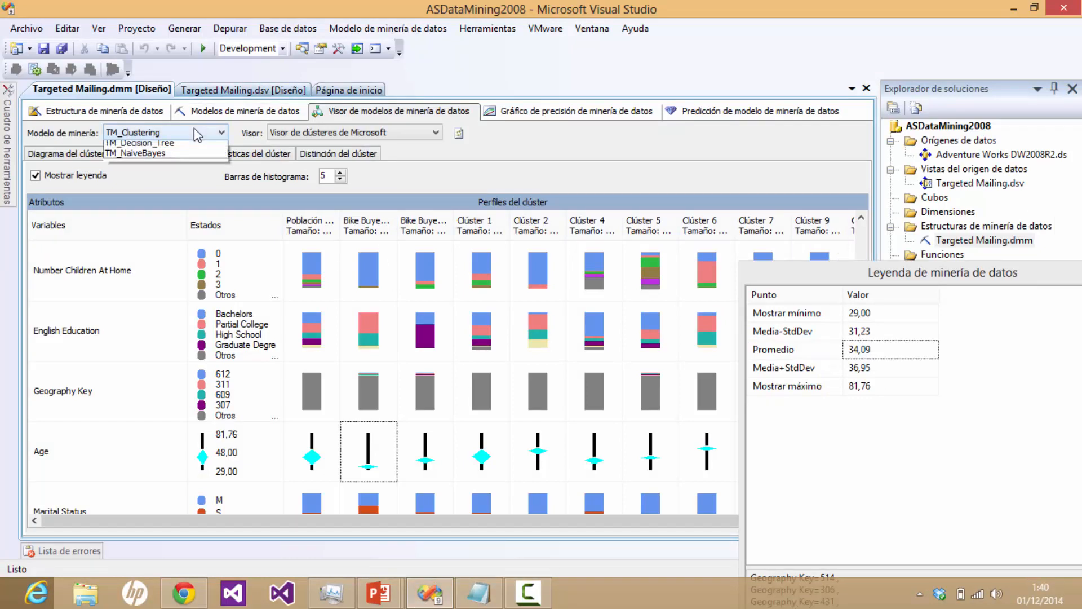
pyautogui.click(160, 165)
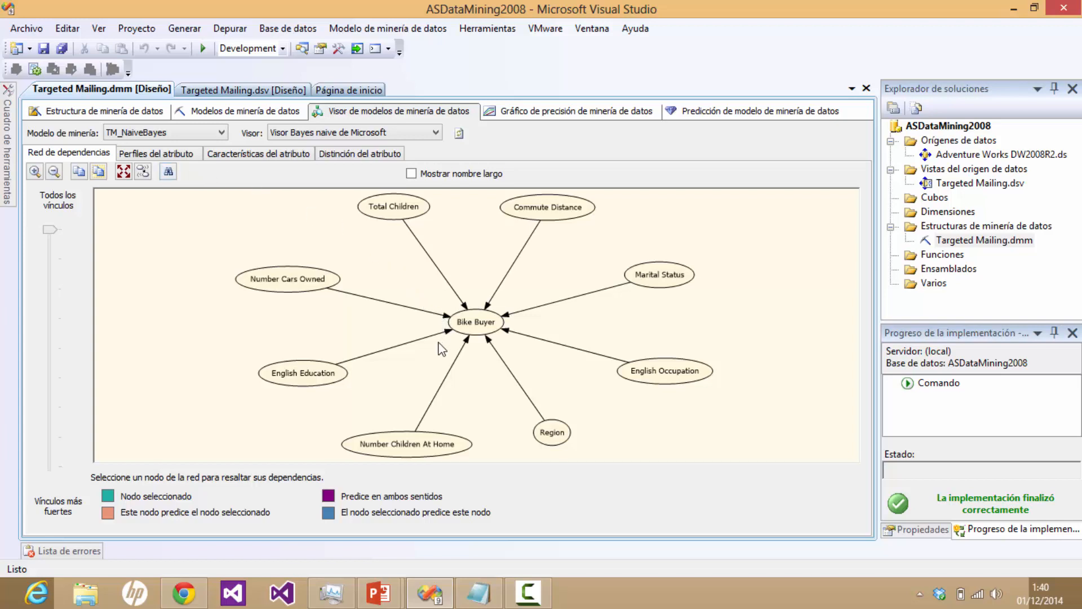
pyautogui.click(477, 327)
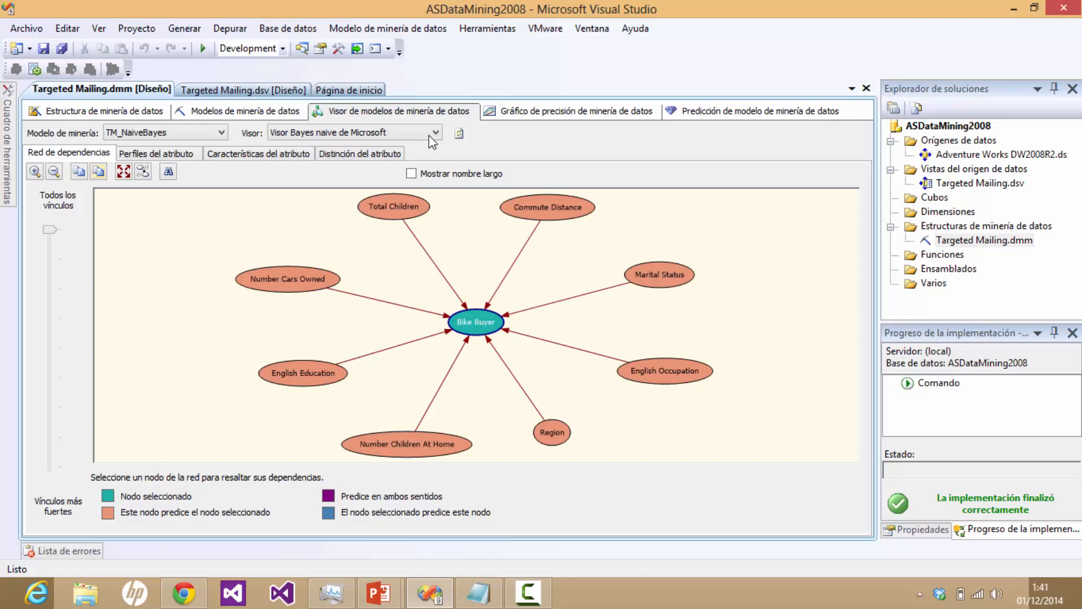
# Step: Reload the Microsoft Naive Bayes viewer, highlight the Bike Buyer node's predictors again and keep the link strength filter at all links
pyautogui.click(407, 130)
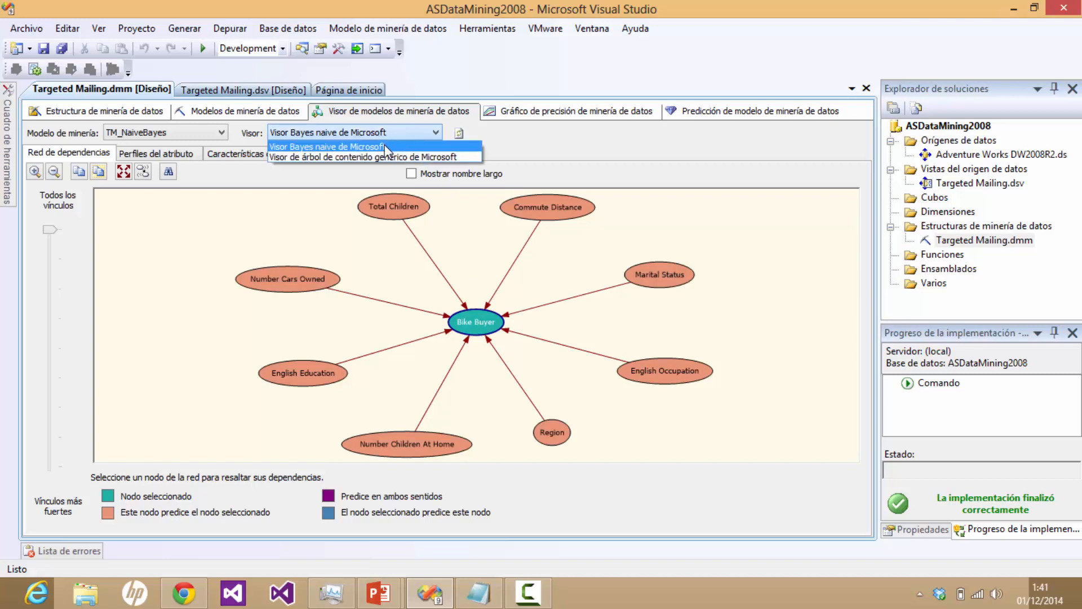
pyautogui.click(385, 147)
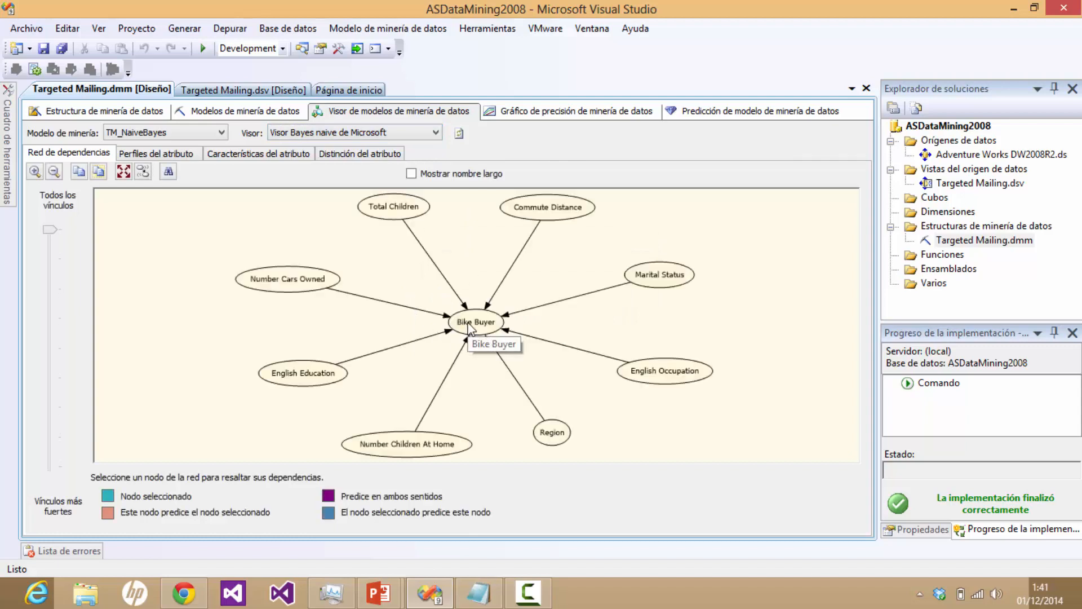
pyautogui.click(468, 323)
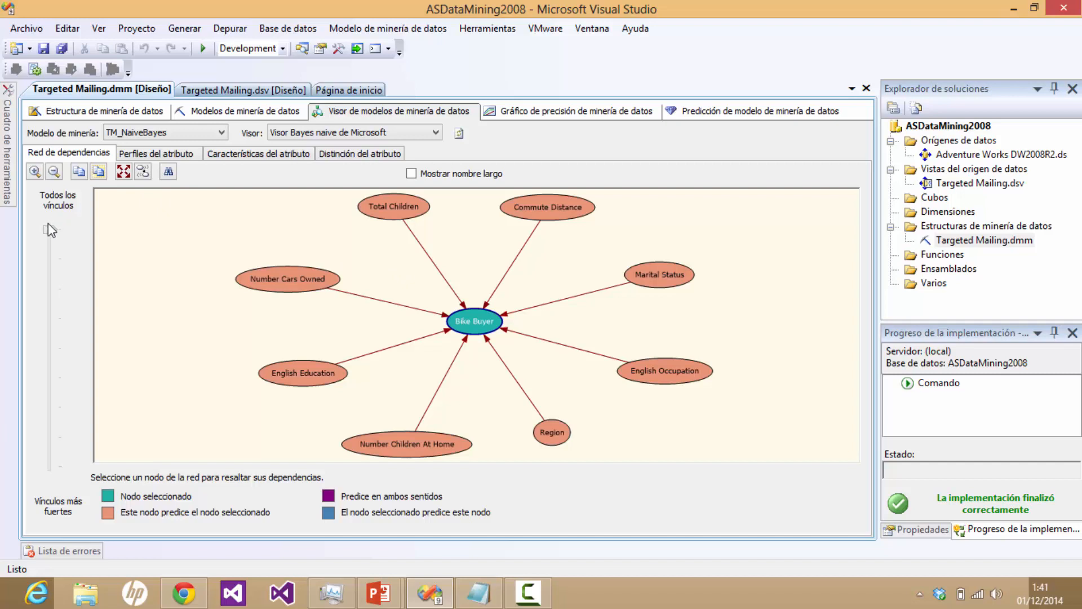
pyautogui.moveTo(49, 229); pyautogui.dragTo(48, 193)
pyautogui.moveTo(49, 230)
pyautogui.mouseDown()
pyautogui.moveTo(52, 475)
pyautogui.moveTo(62, 223)
pyautogui.mouseUp()
# Step: Open the Naive Bayes attribute profiles and set the number of histogram bars to 5
pyautogui.click(155, 152)
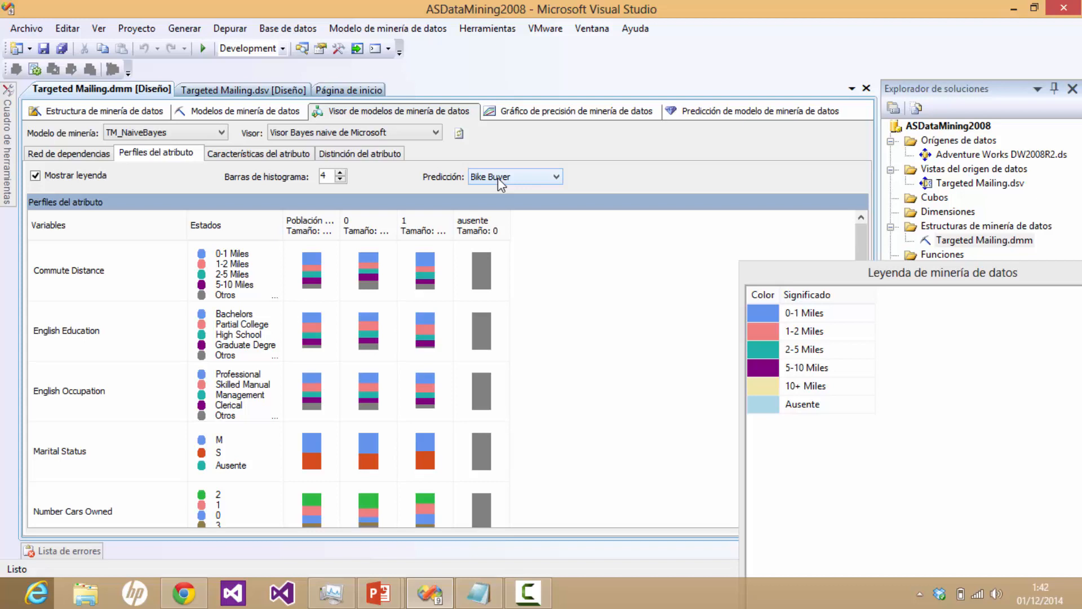
pyautogui.click(340, 178)
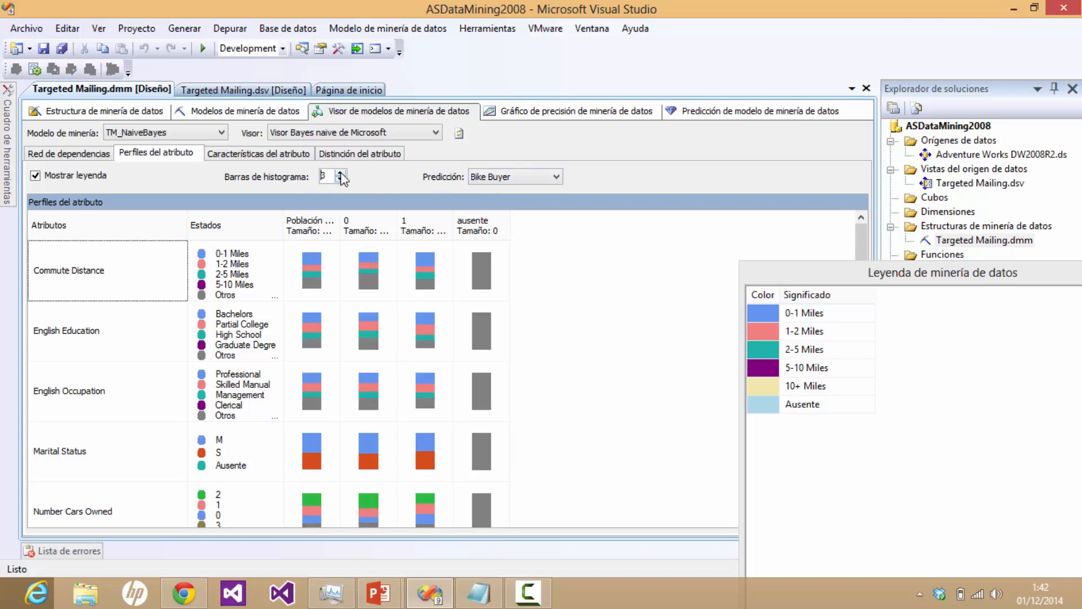
pyautogui.click(341, 173)
pyautogui.click(339, 174)
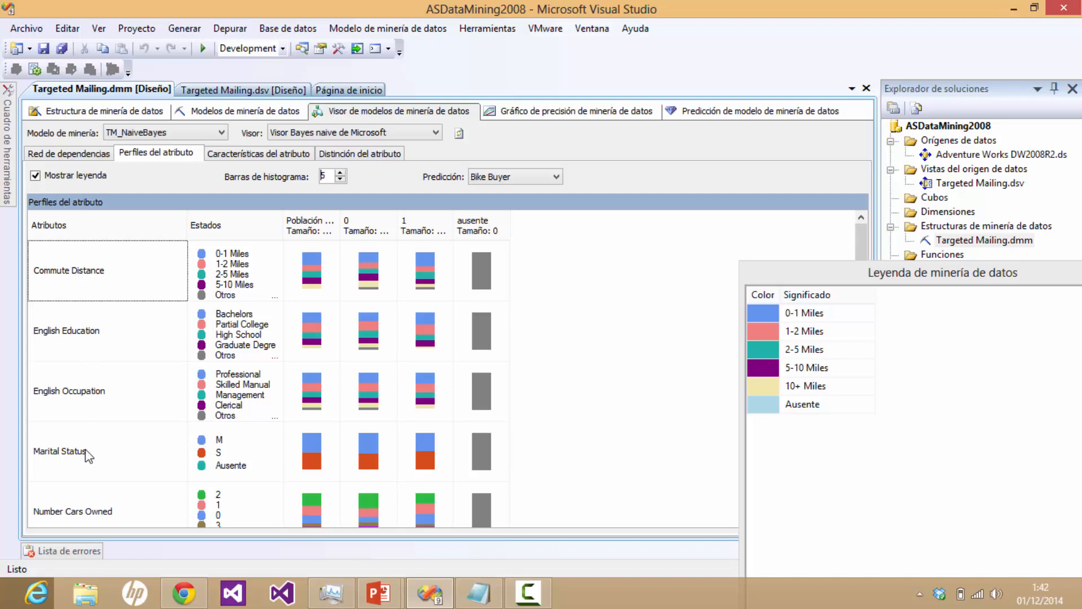
# Step: Examine the Number Cars Owned profile and the remaining attribute profiles, moving the mining legend fully into view
pyautogui.click(84, 512)
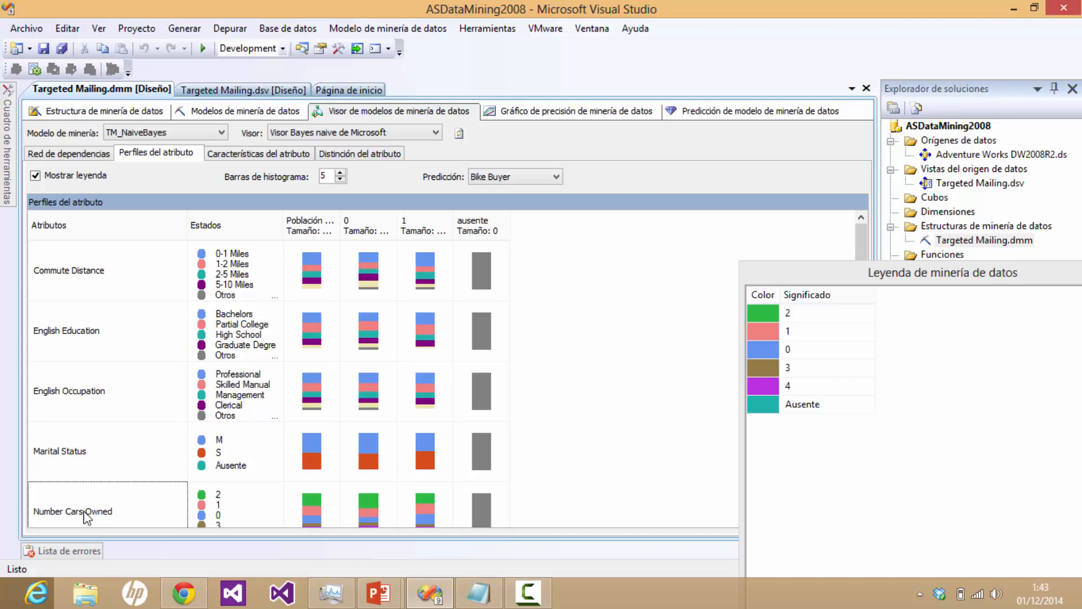
pyautogui.scroll(-2, 603, 338)
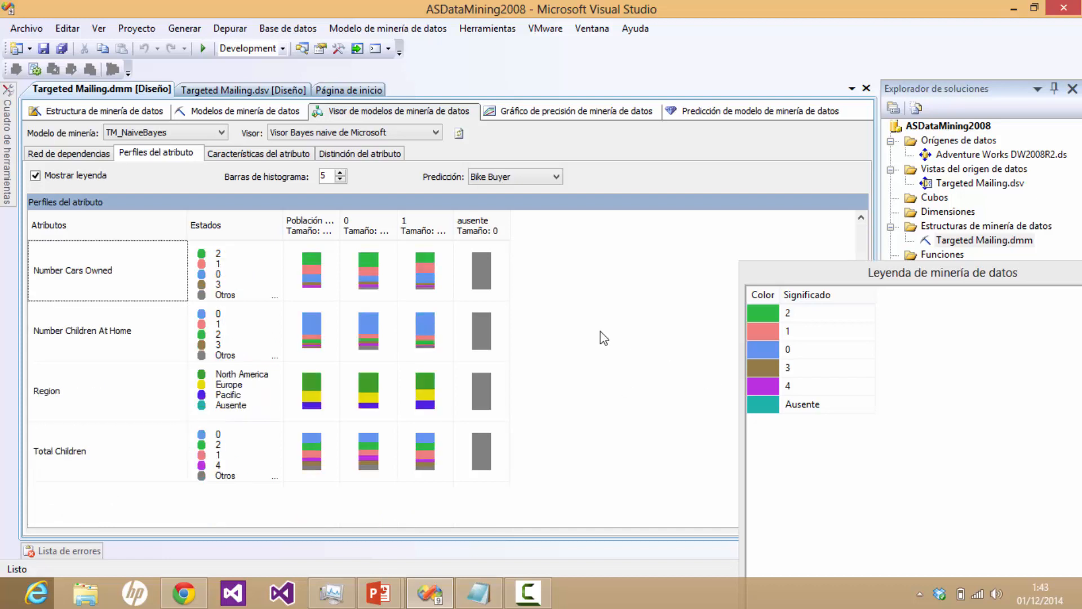
pyautogui.scroll(2, 603, 339)
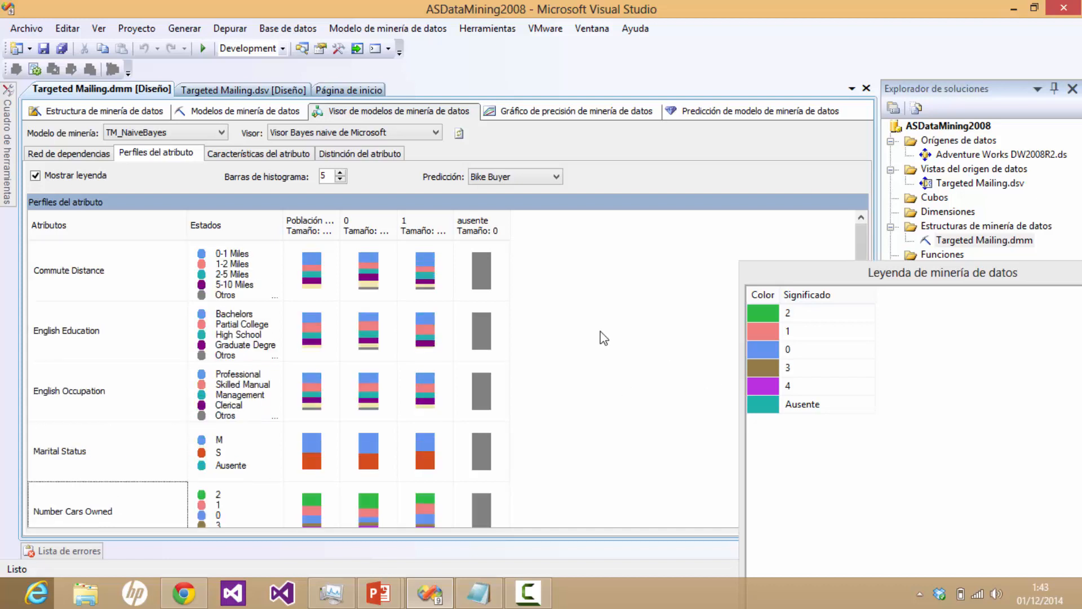
pyautogui.scroll(-2, 603, 338)
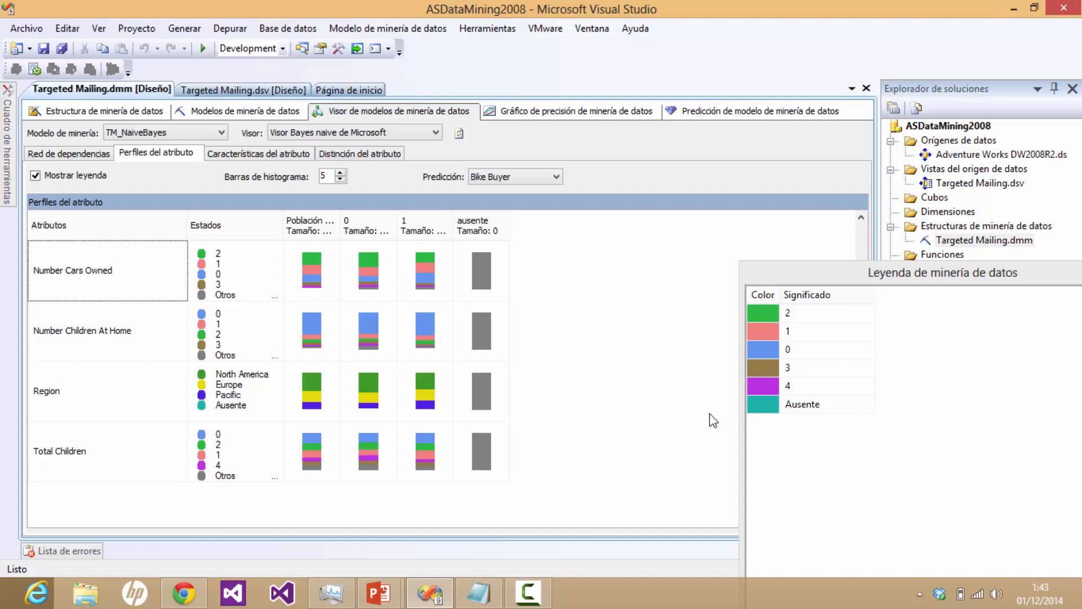
pyautogui.moveTo(941, 282); pyautogui.dragTo(753, 223)
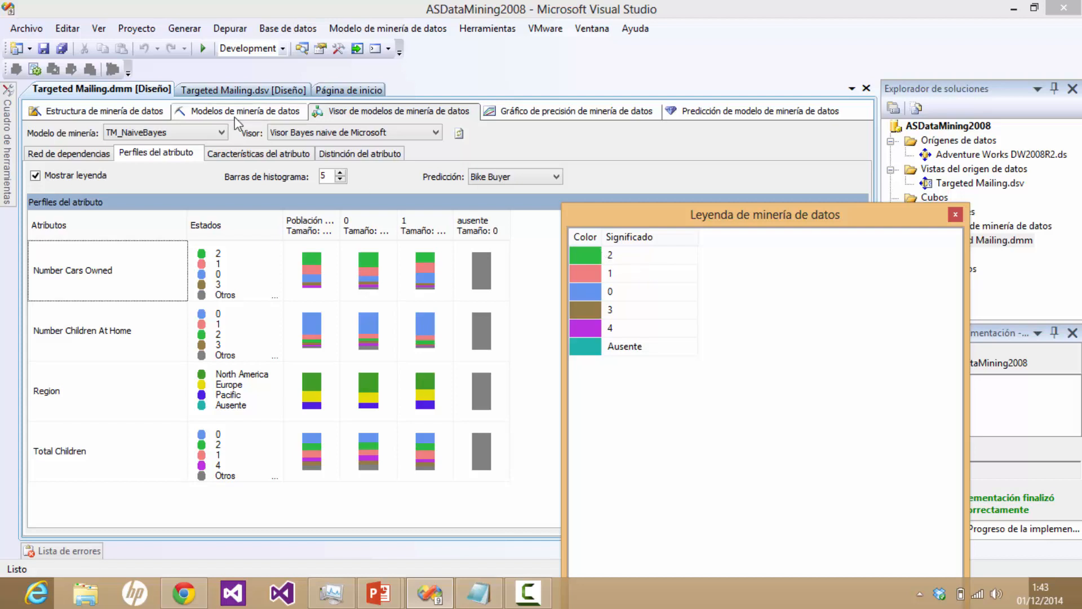
# Step: Examine the attribute characteristics of Bike Buyer for value 0 across the whole list
pyautogui.click(252, 153)
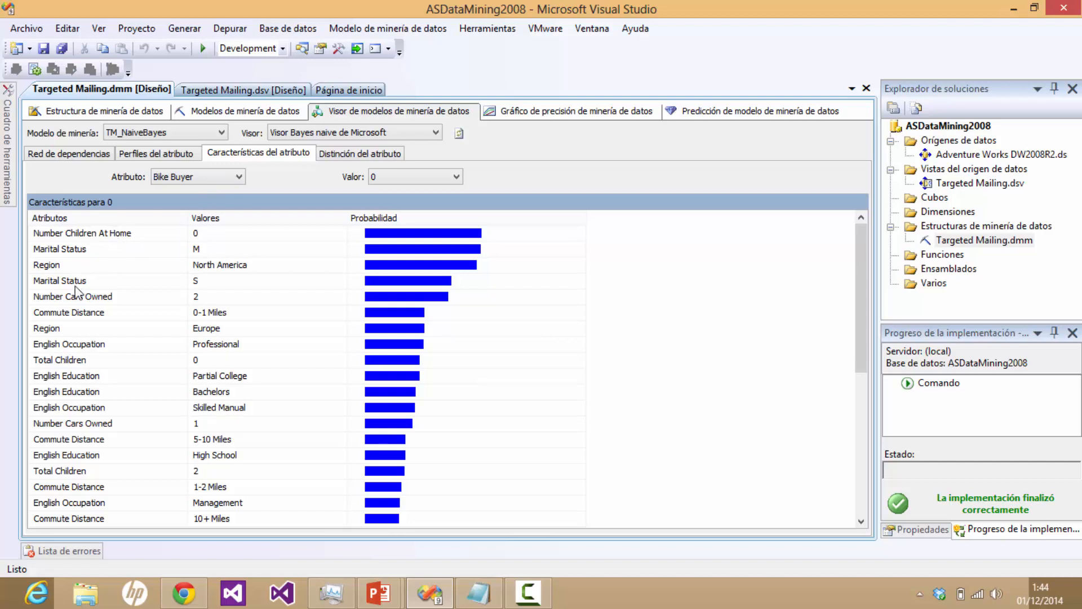
pyautogui.scroll(-6, 116, 429)
pyautogui.scroll(8, 116, 430)
pyautogui.click(70, 239)
pyautogui.click(69, 270)
pyautogui.click(69, 313)
# Step: Show the attribute characteristics of Bike Buyer for value 1 and check the North America region entry
pyautogui.click(391, 179)
pyautogui.click(391, 195)
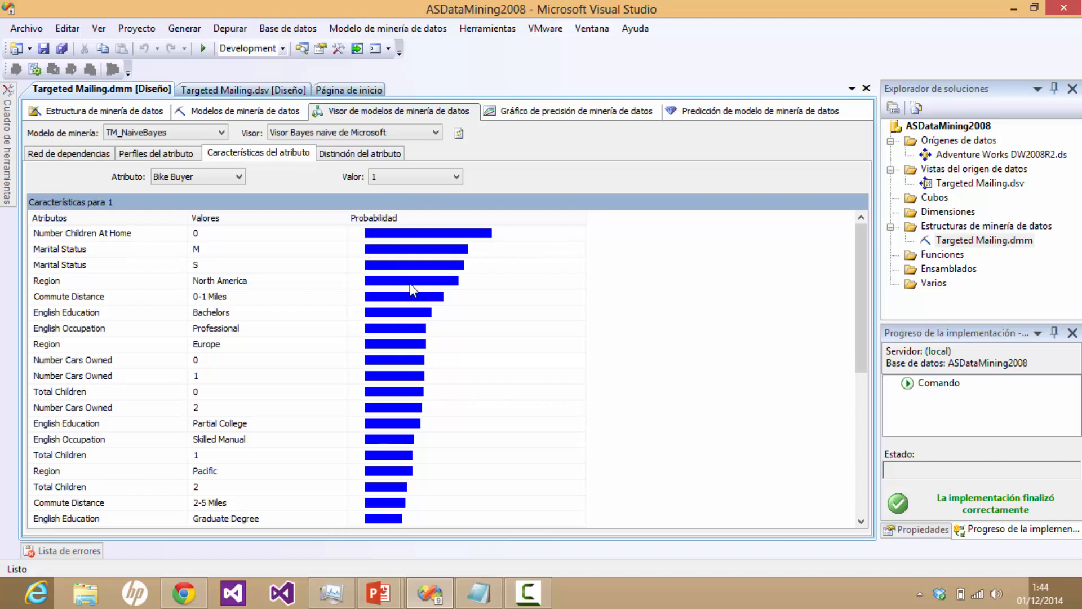
pyautogui.moveTo(463, 299)
pyautogui.click(325, 286)
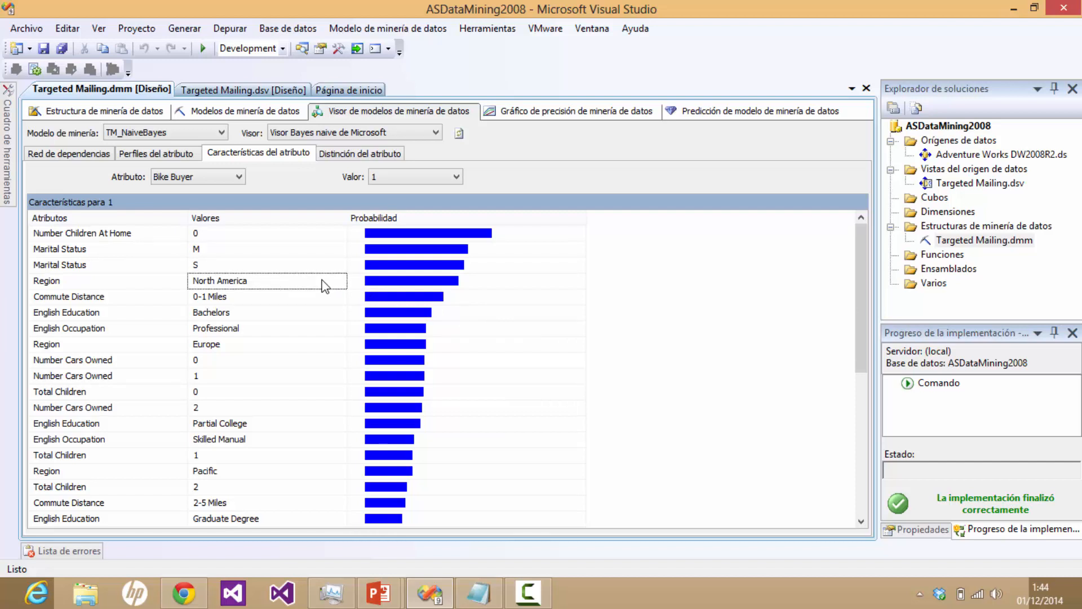
# Step: Compare the Bike Buyer attribute discrimination scores against all other states, first for value 1 and again for value 0
pyautogui.click(352, 155)
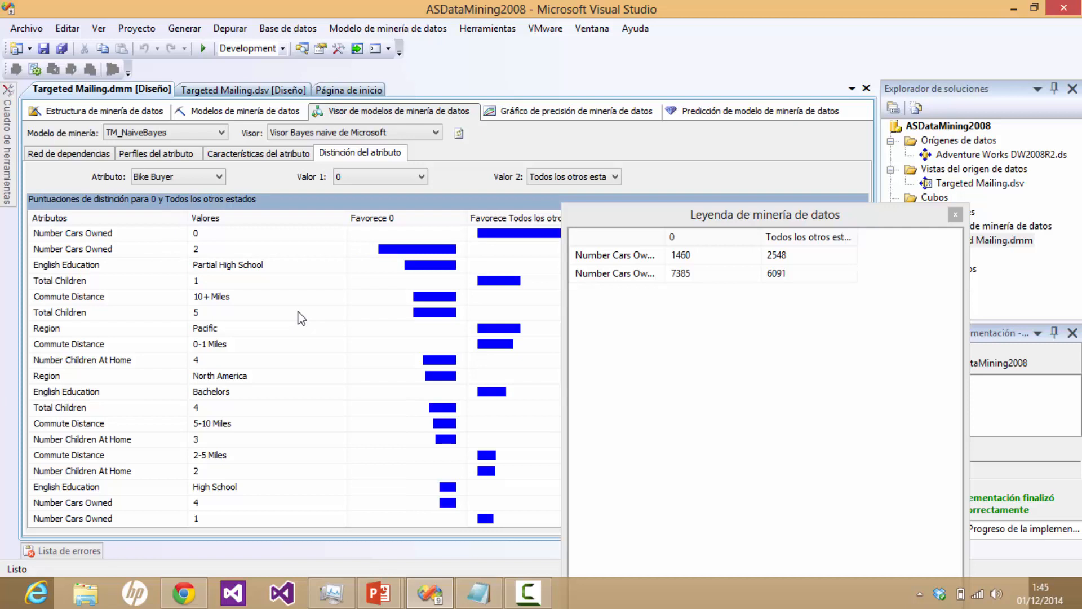
pyautogui.click(423, 177)
pyautogui.click(393, 201)
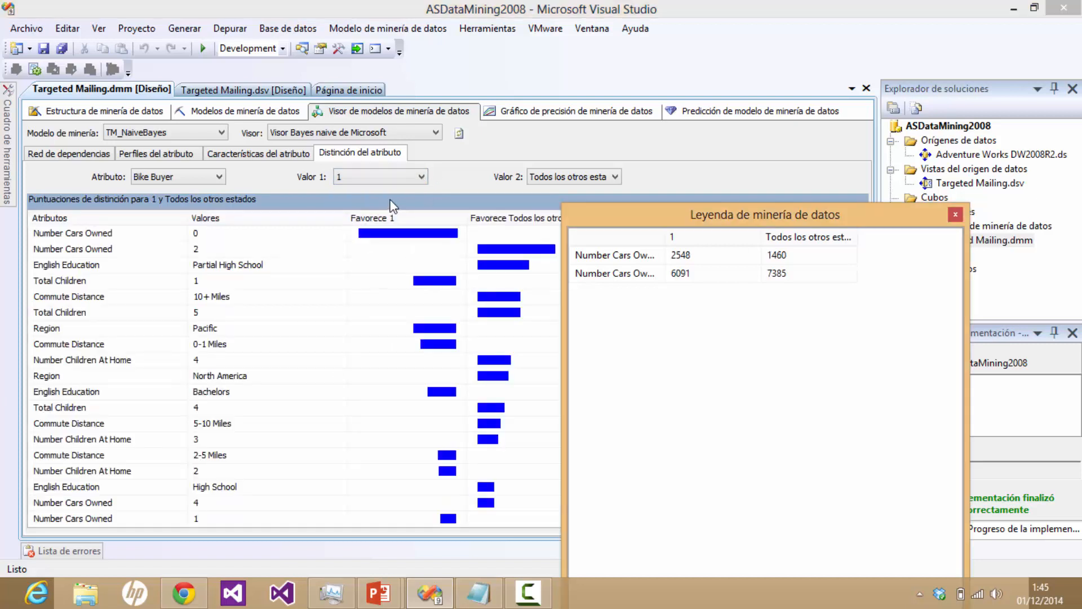
pyautogui.click(381, 177)
pyautogui.click(377, 188)
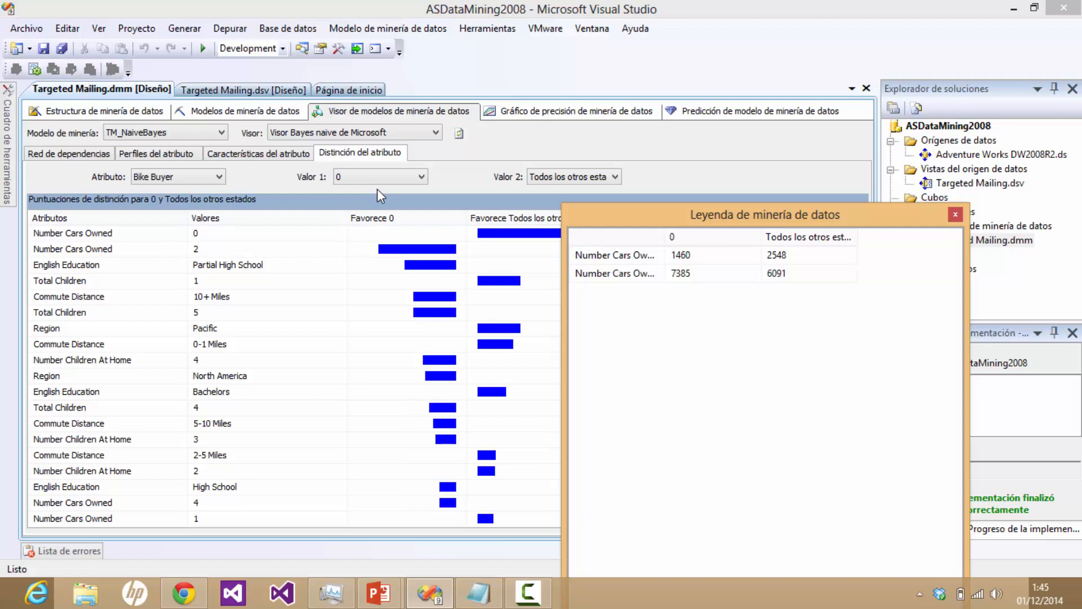
# Step: Switch to the PowerPoint slide show and advance to the Lección 5 slide on testing the models
pyautogui.moveTo(398, 596)
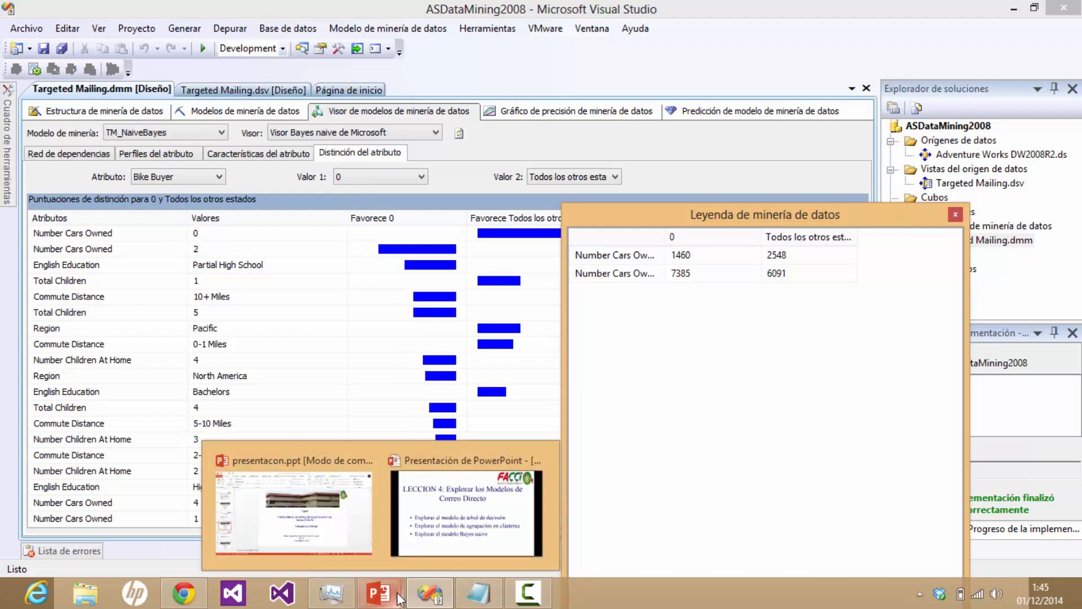
pyautogui.click(447, 517)
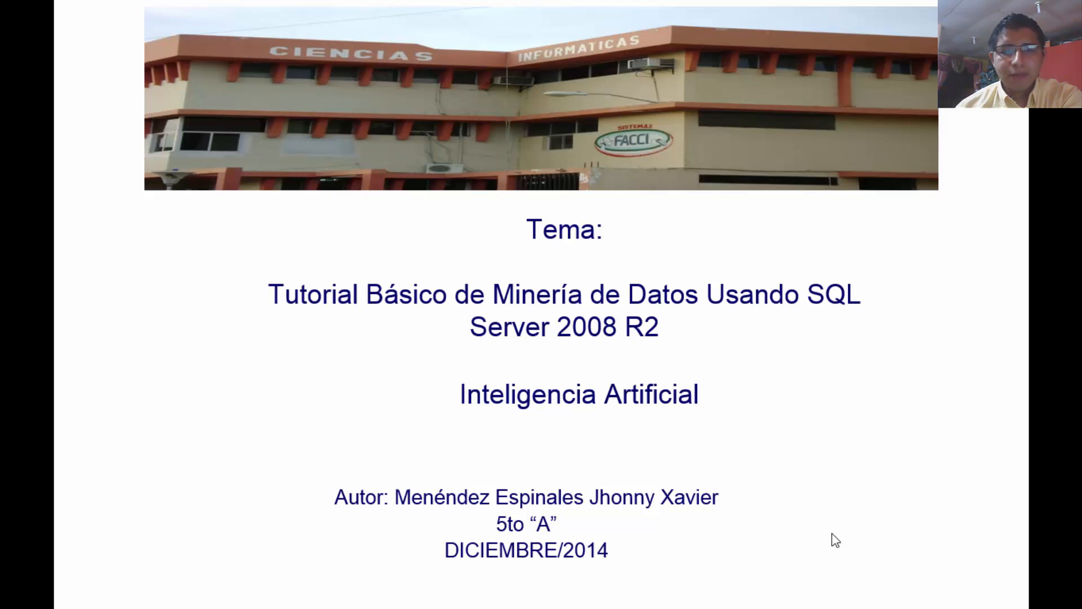
pyautogui.press('Right')
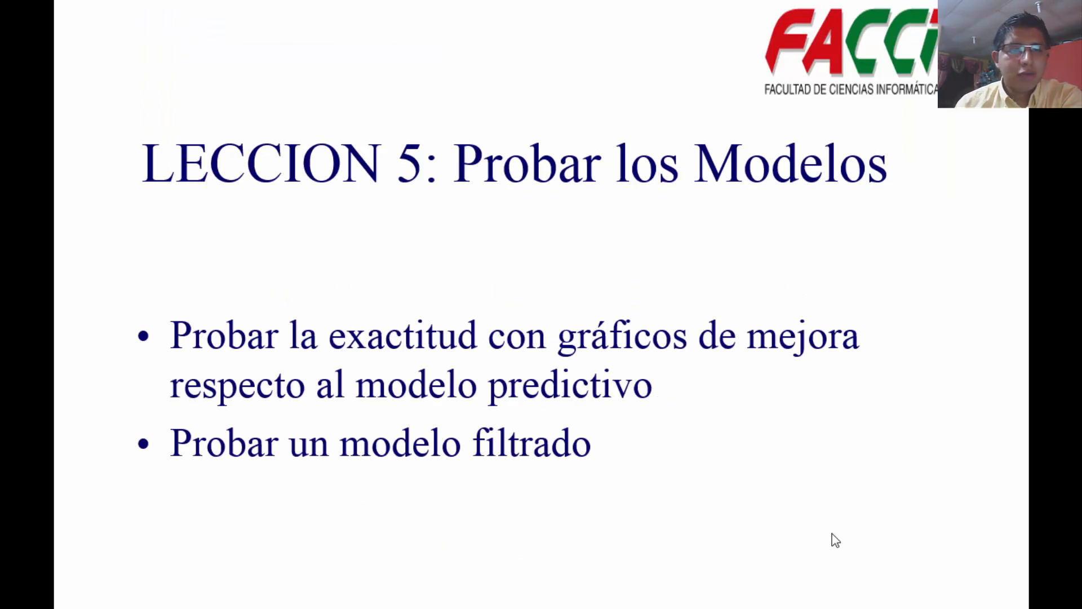
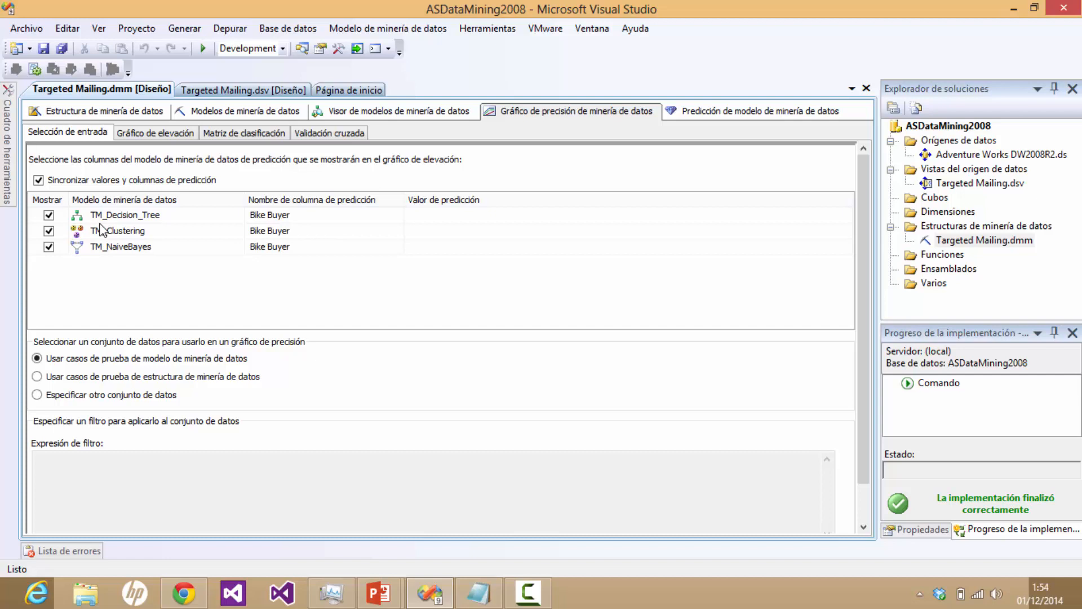
# Step: Configure the accuracy chart input to use the mining structure test cases and a predict value of 1 for all models
pyautogui.click(133, 381)
pyautogui.click(493, 213)
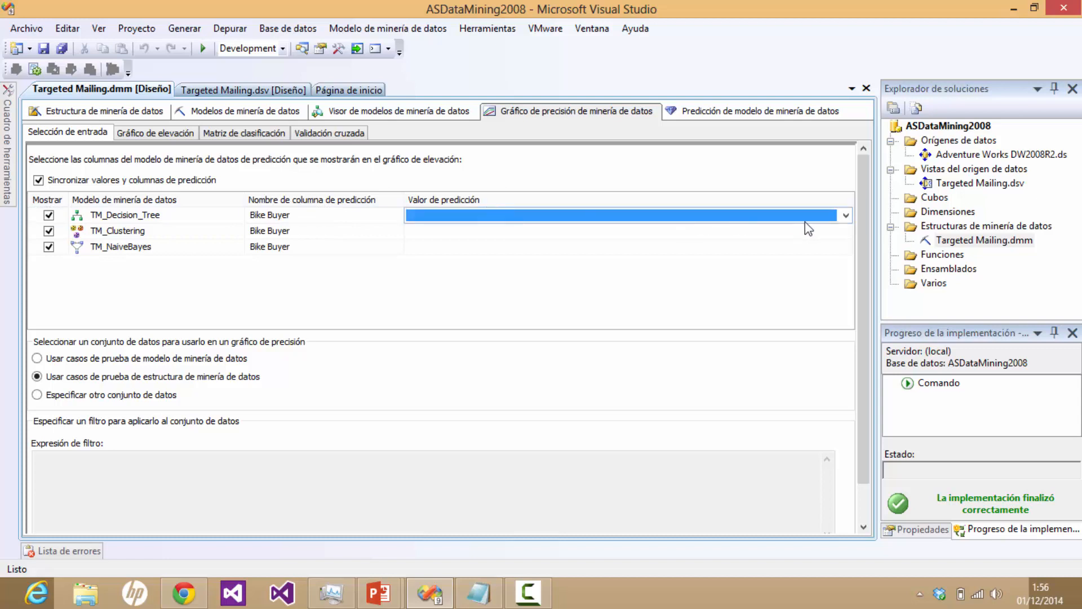
pyautogui.click(834, 216)
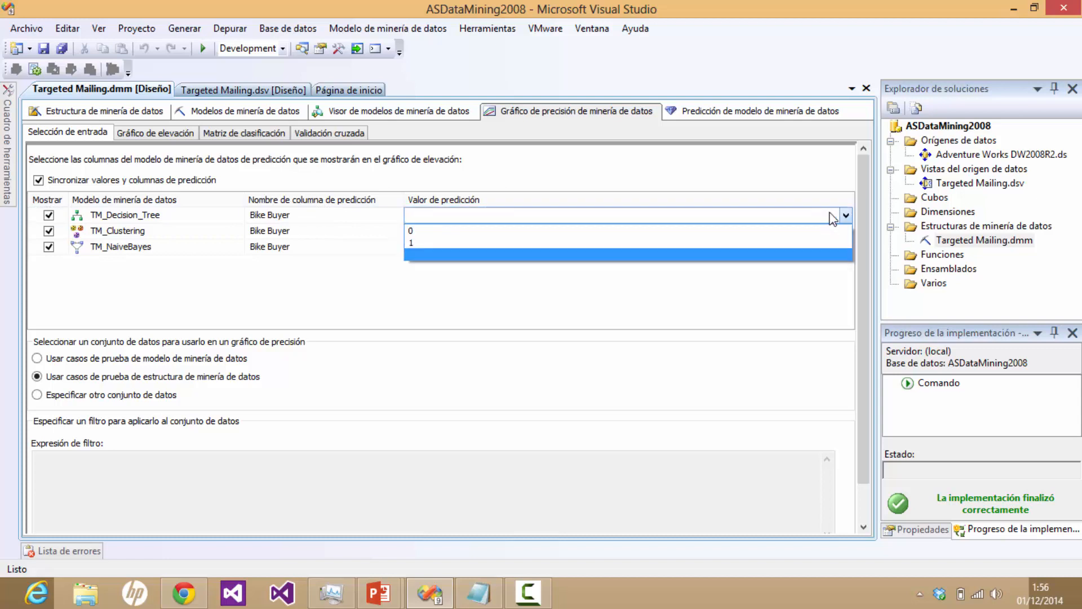
pyautogui.click(792, 243)
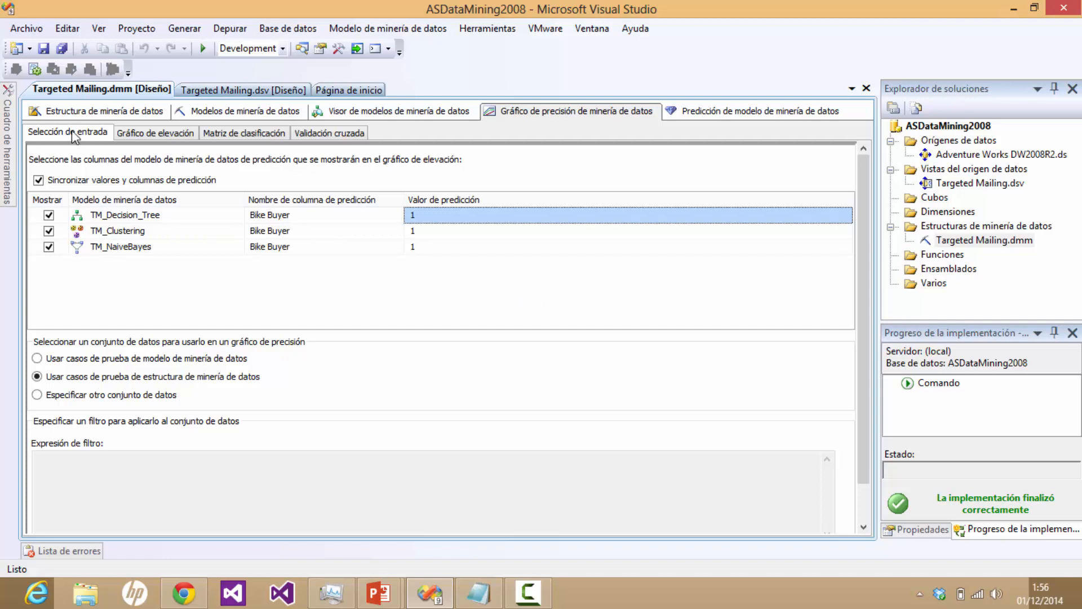
pyautogui.click(73, 136)
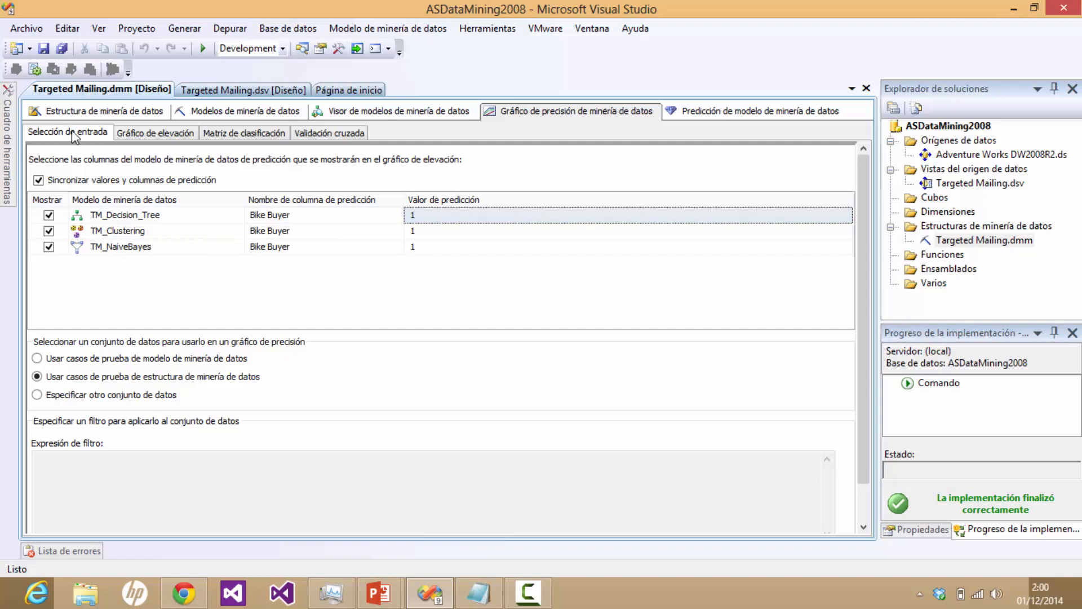
# Step: Open the lift chart of the Targeted Mailing structure and check the TM_Clustering and TM_NaiveBayes scores in the legend
pyautogui.click(160, 135)
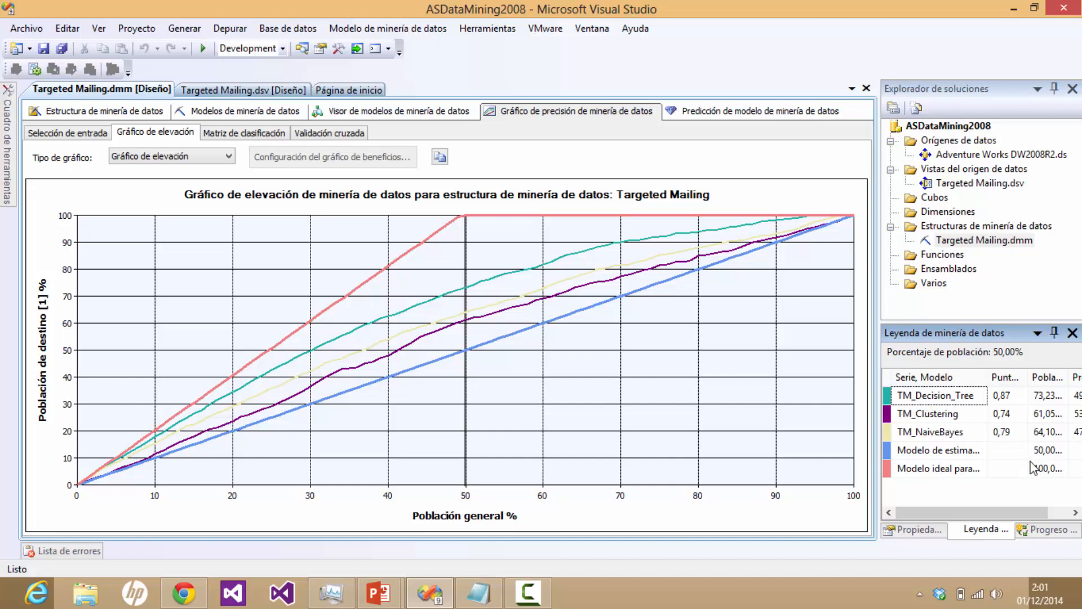
pyautogui.click(1004, 414)
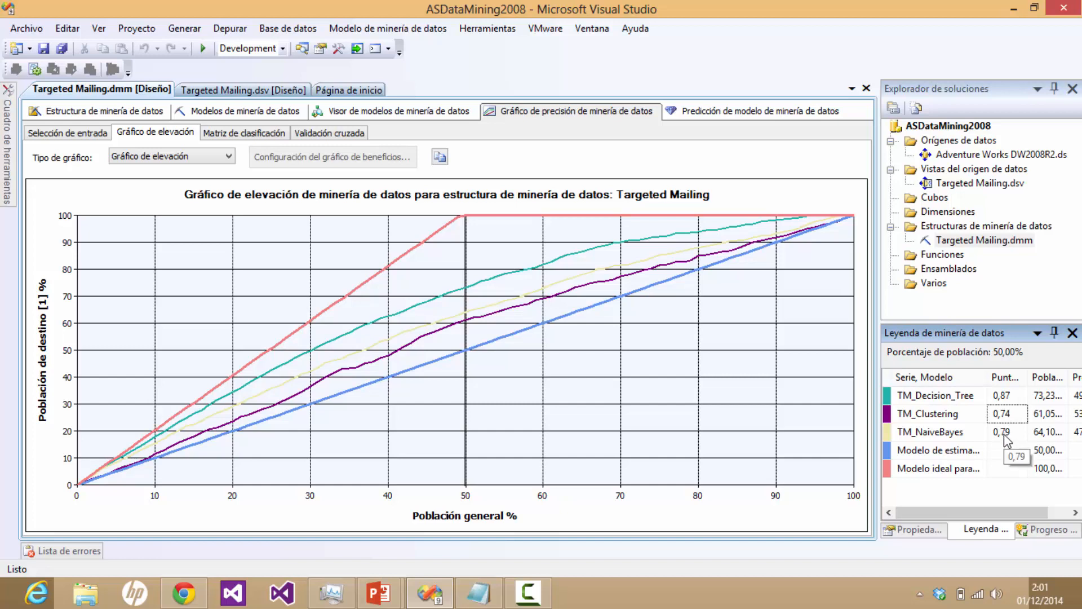
pyautogui.click(1004, 435)
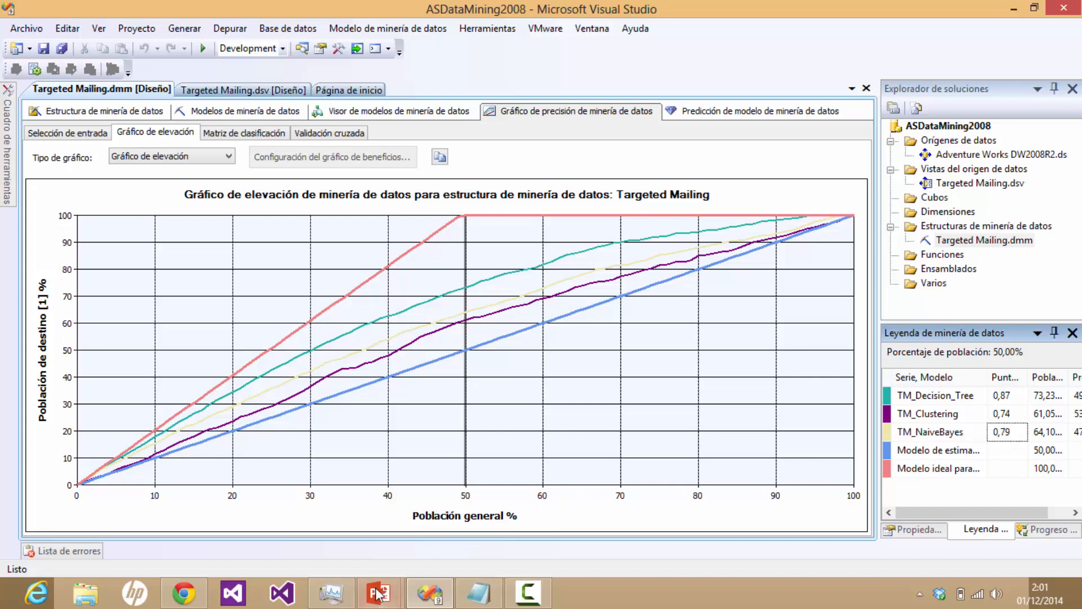
# Step: Switch to the PowerPoint slide show to check the Lección 5 topic on testing a filtered model
pyautogui.moveTo(379, 593)
pyautogui.click(447, 524)
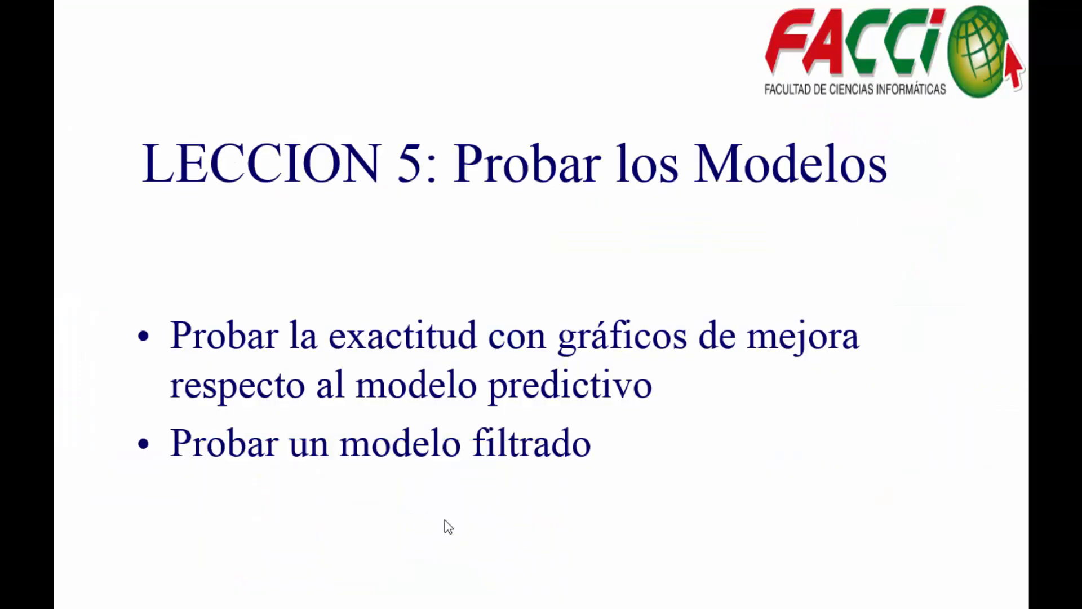
pyautogui.click(519, 442)
pyautogui.click(526, 441)
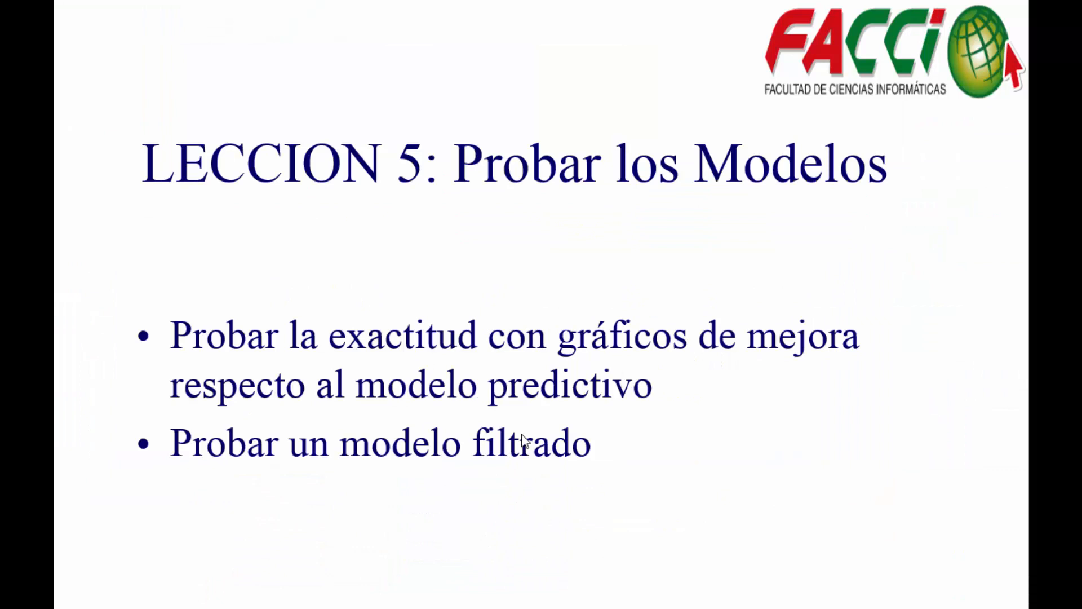
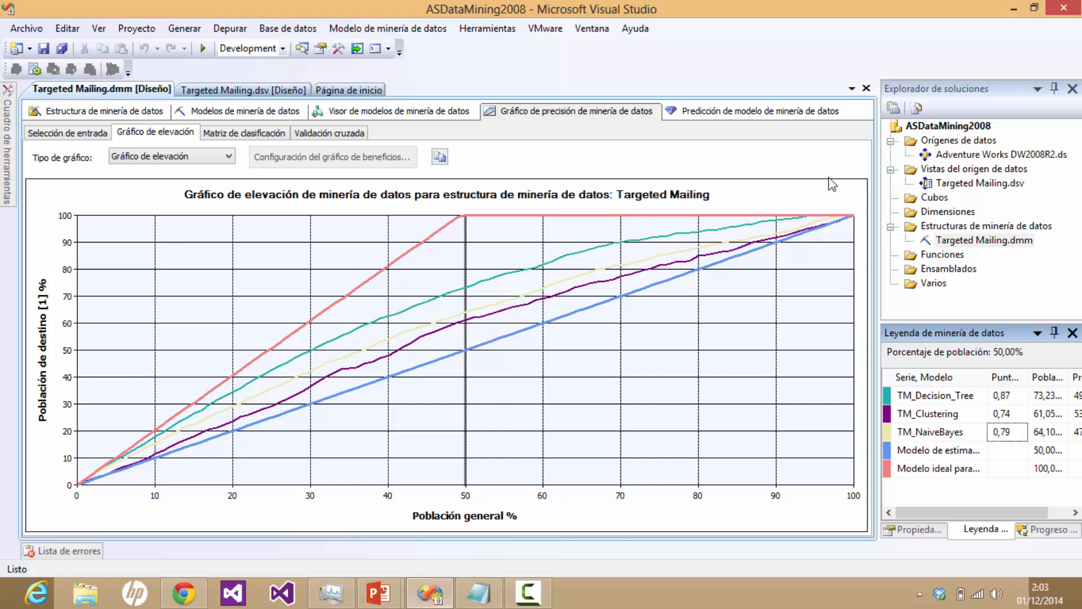
pyautogui.rightClick(934, 127)
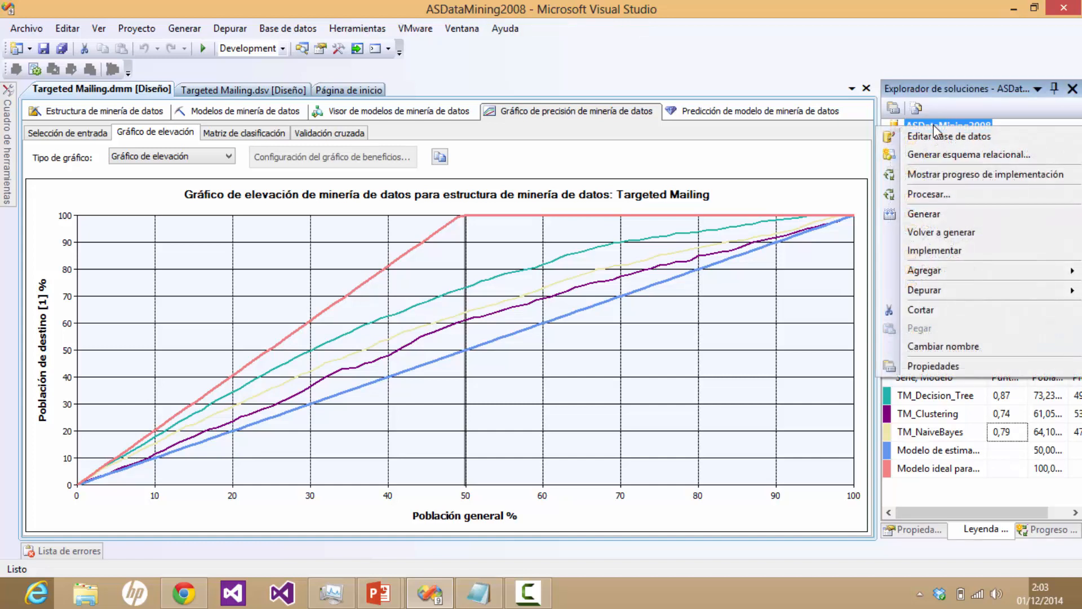
pyautogui.click(912, 3)
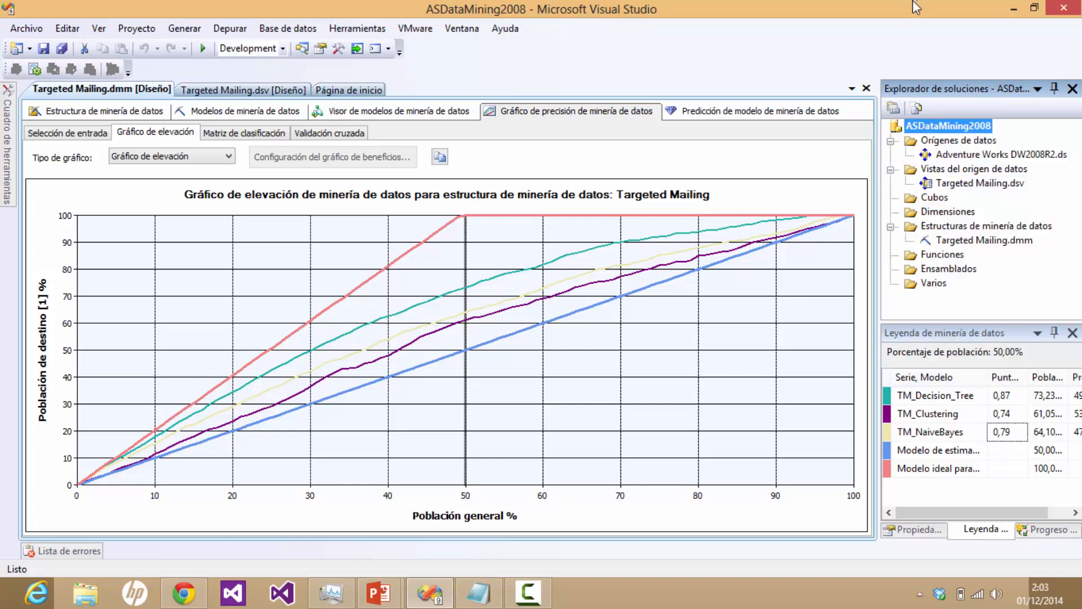
pyautogui.click(959, 229)
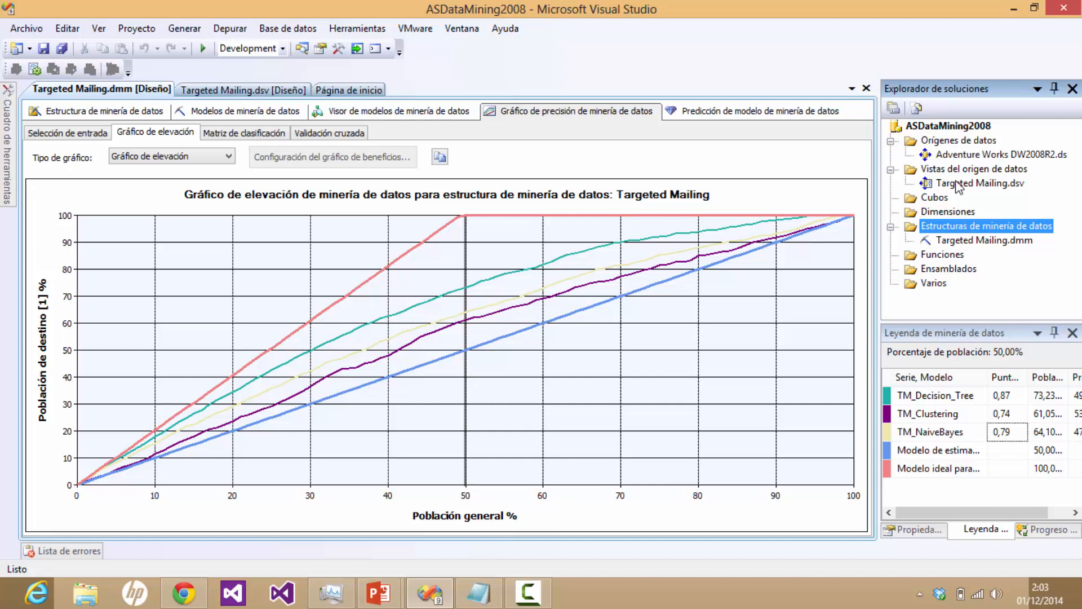
pyautogui.rightClick(951, 133)
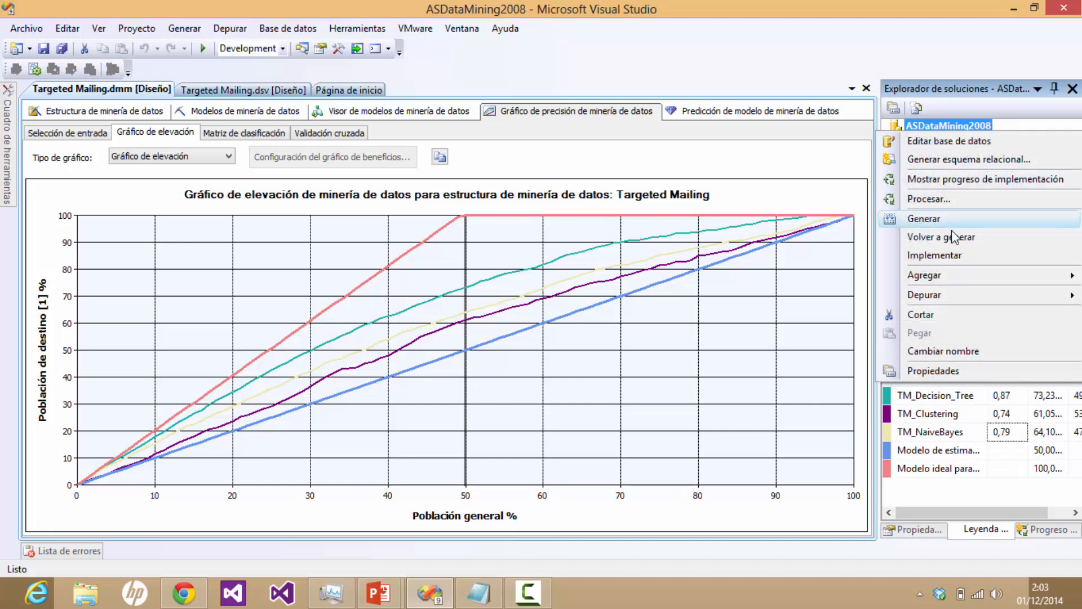
# Step: Add a mining model named TM_Decision_Tree_Male to the Targeted Mailing structure, using the Microsoft Decision Trees algorithm
pyautogui.click(226, 112)
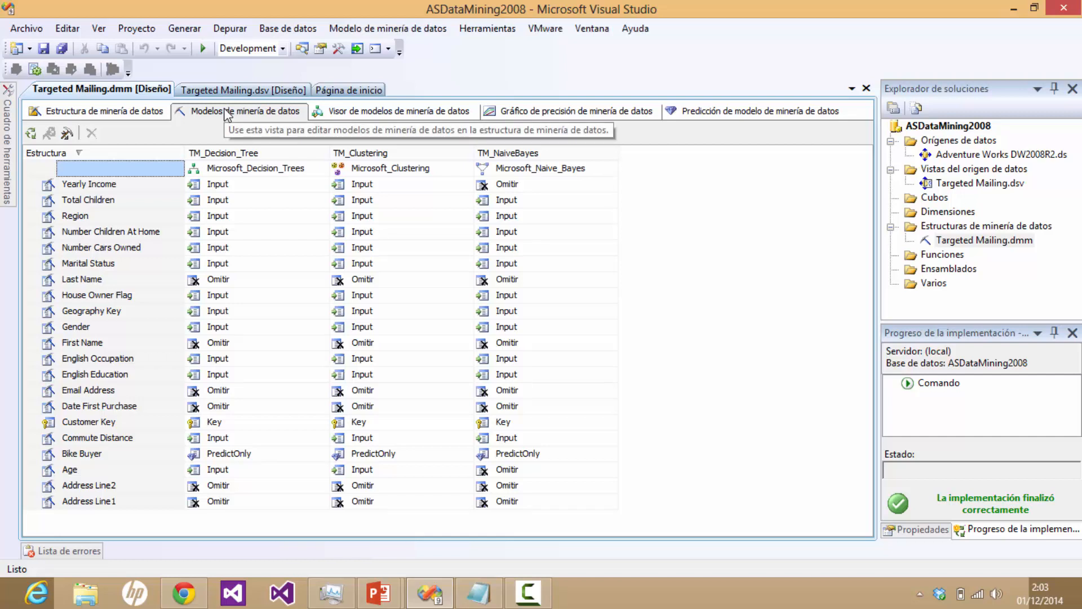
pyautogui.click(255, 168)
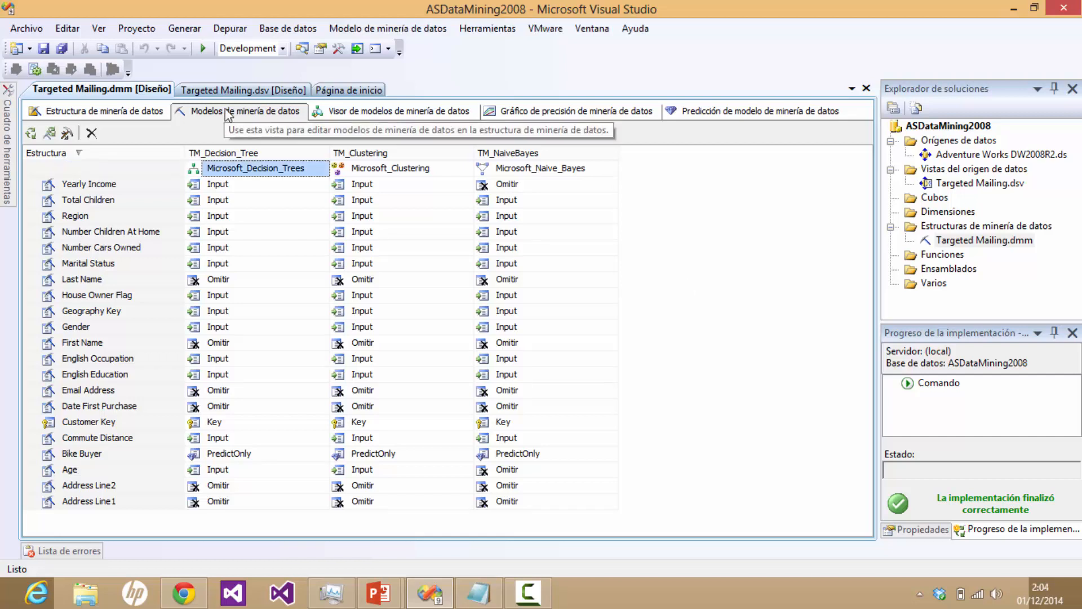
pyautogui.rightClick(222, 157)
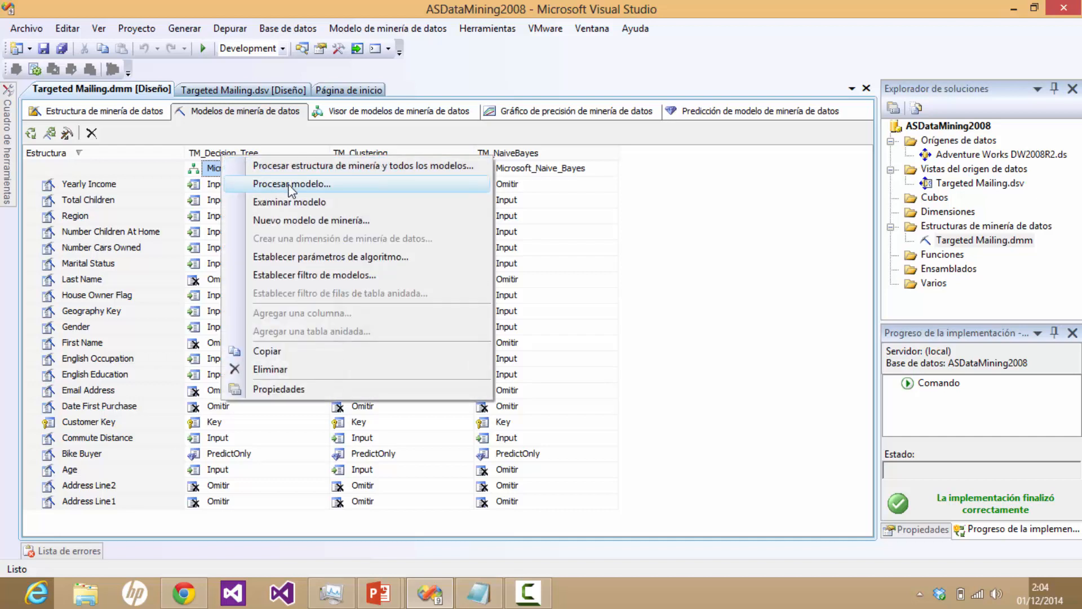
pyautogui.click(342, 221)
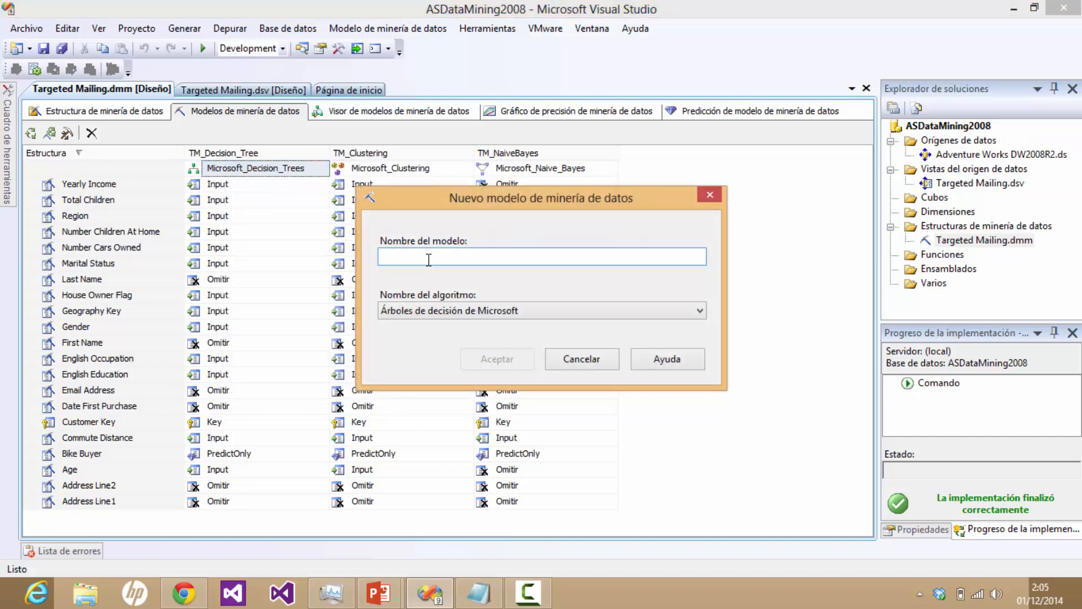
pyautogui.write('TM_')
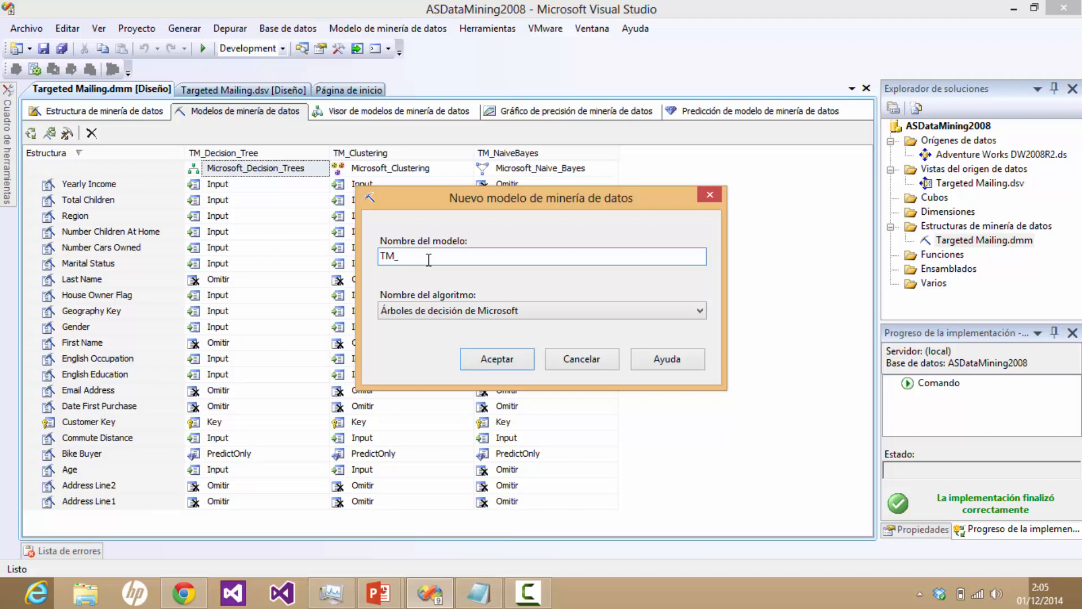
pyautogui.write('Decision_Tree_mal')
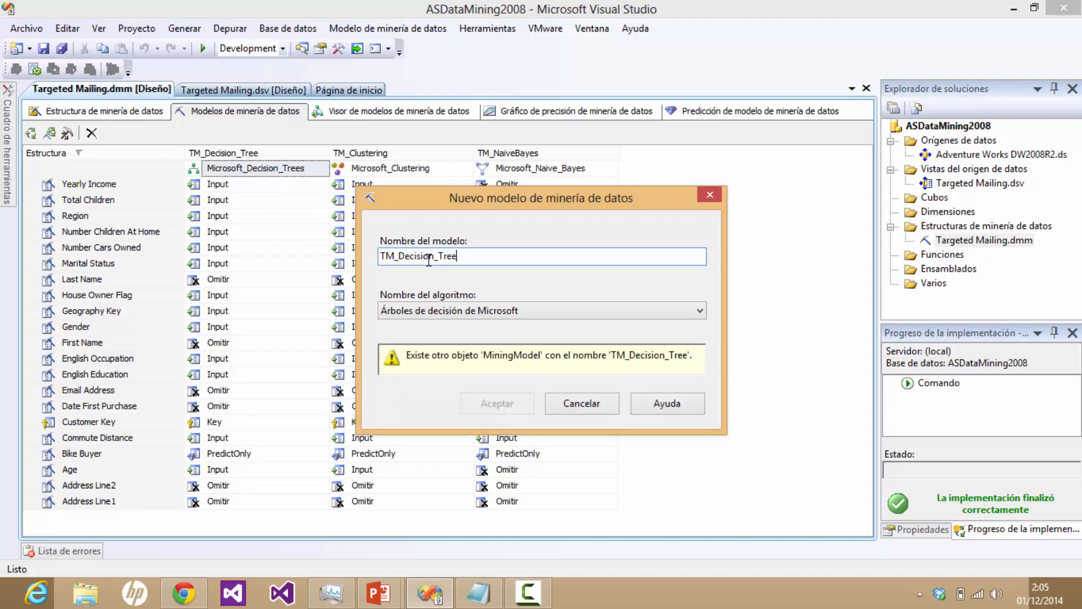
pyautogui.press('BackSpace')
pyautogui.press('BackSpace')
pyautogui.press('BackSpace')
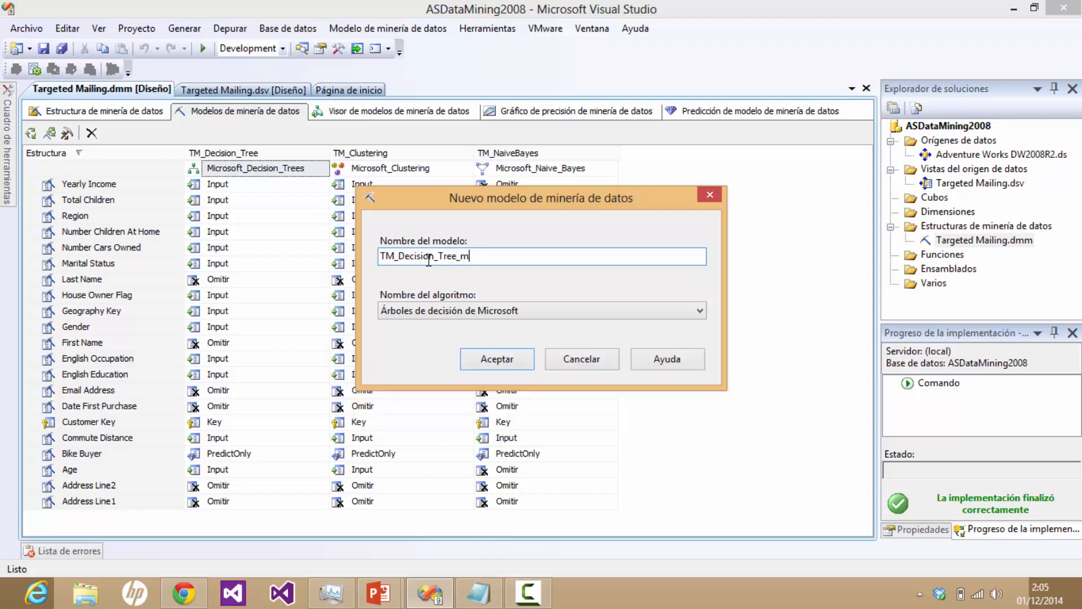
pyautogui.write('Male')
pyautogui.click(495, 359)
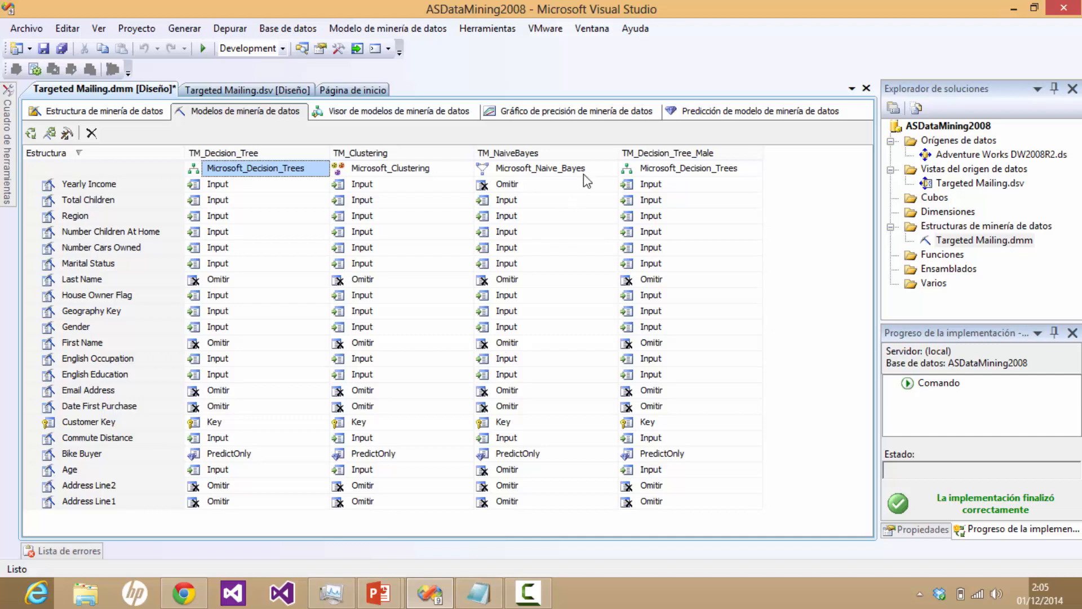
# Step: Set a model filter on TM_Decision_Tree_Male with the condition Gender = M
pyautogui.rightClick(658, 155)
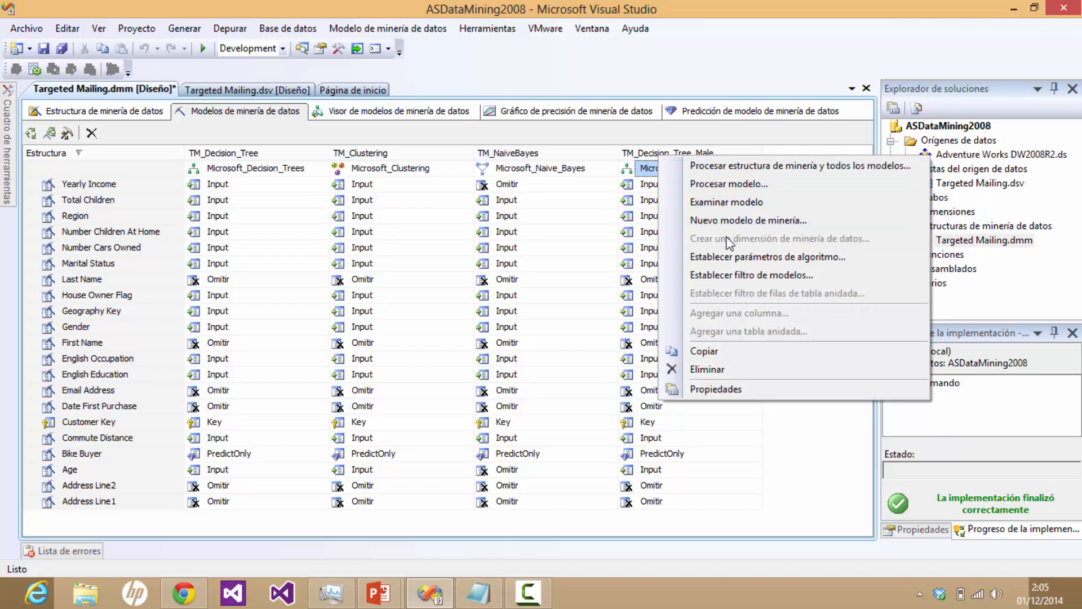
pyautogui.click(751, 275)
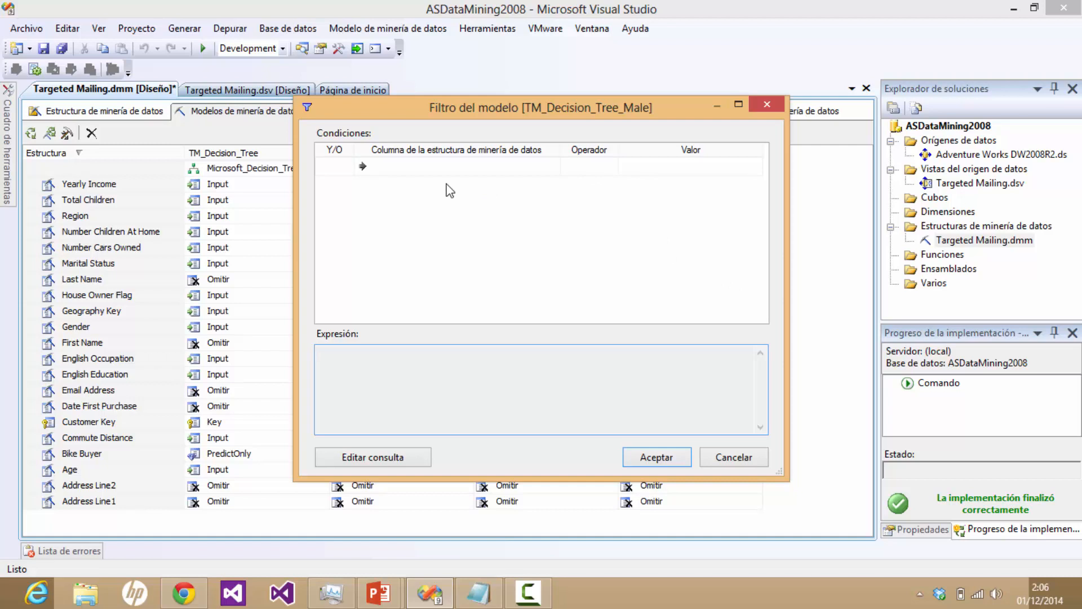
pyautogui.click(422, 168)
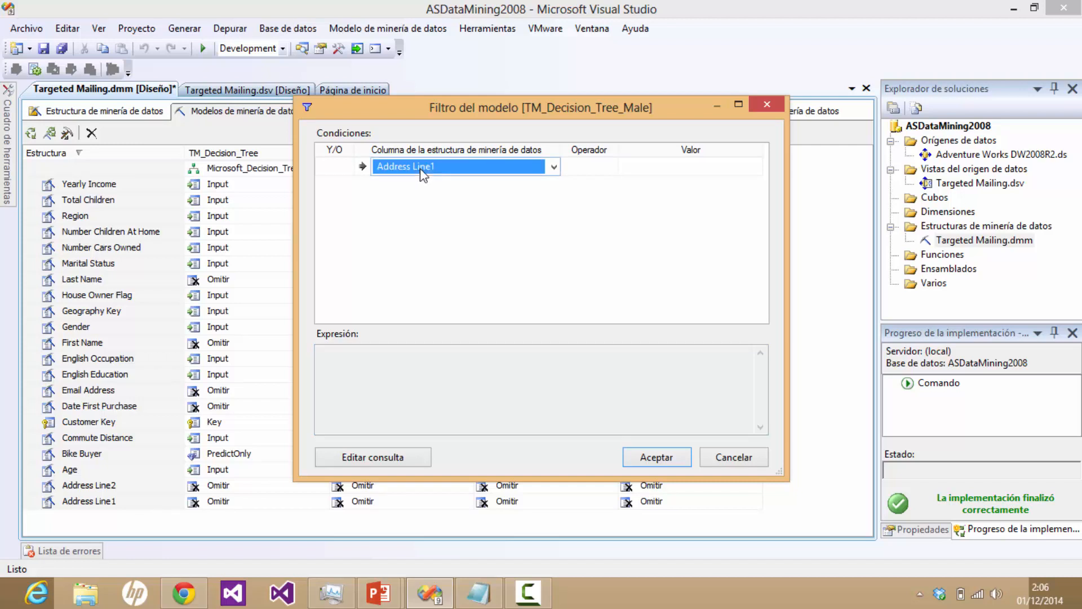
pyautogui.click(553, 168)
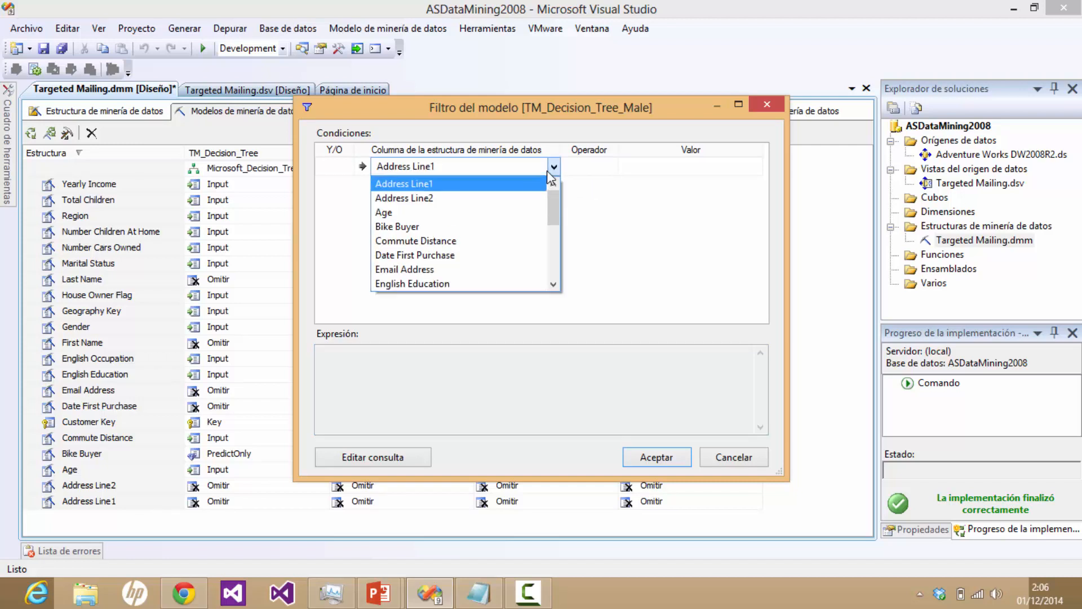
pyautogui.moveTo(552, 206); pyautogui.dragTo(552, 235)
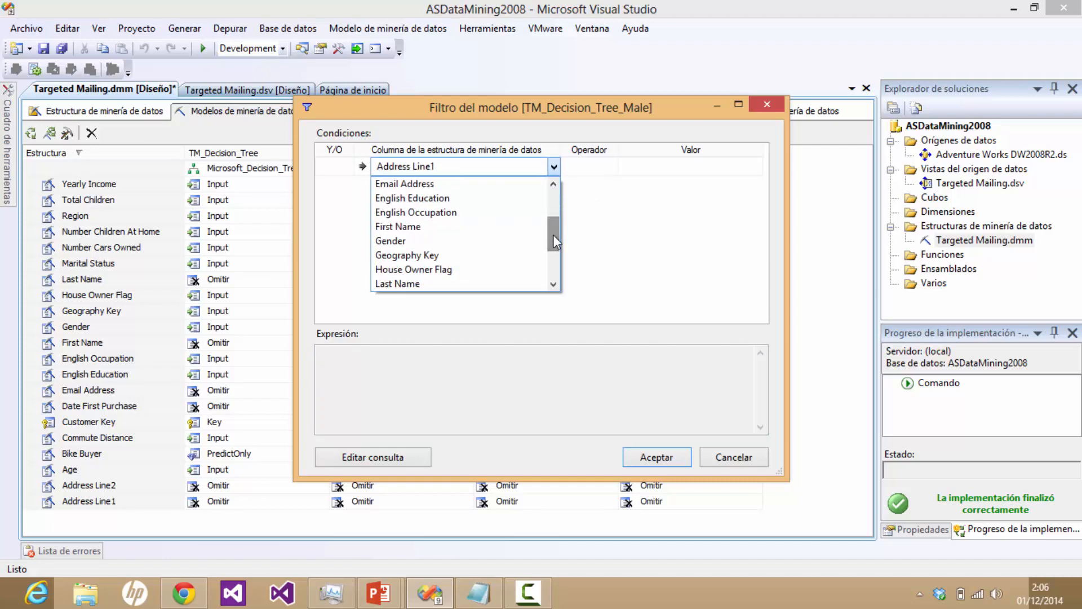
pyautogui.click(446, 242)
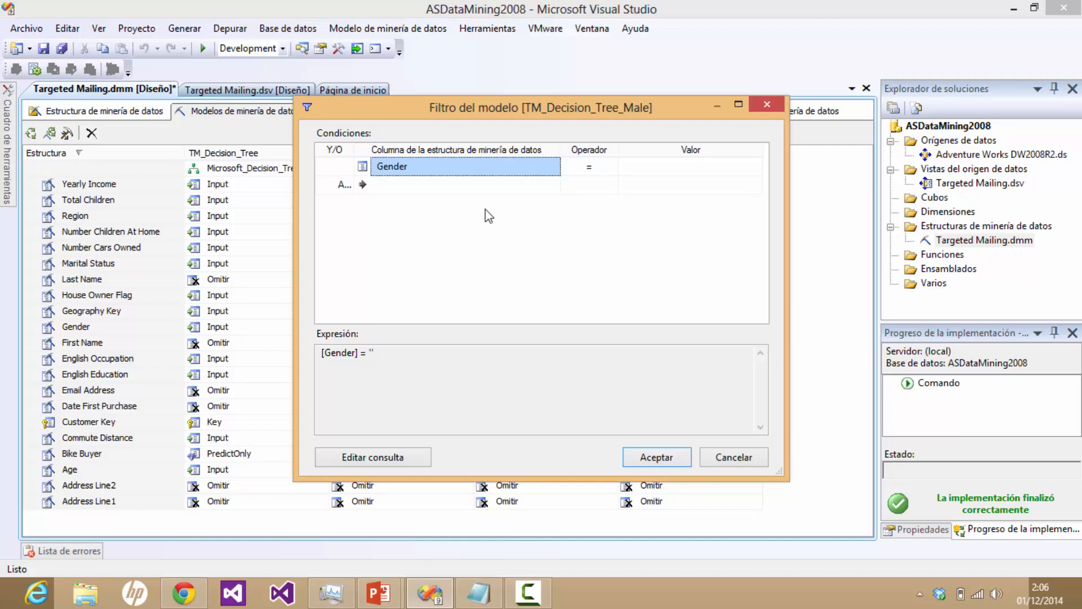
pyautogui.click(604, 167)
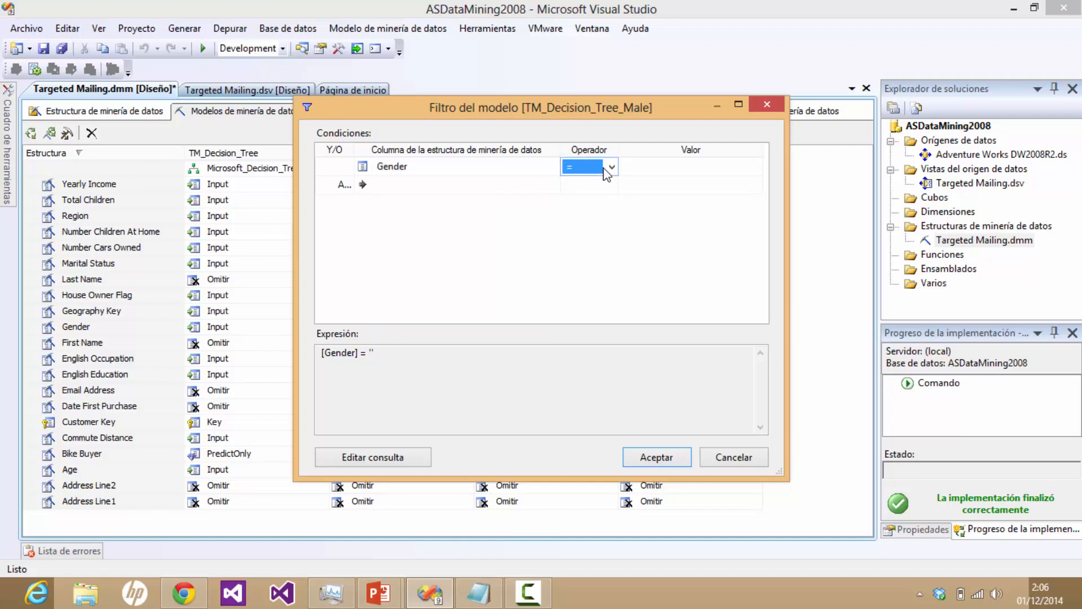
pyautogui.click(684, 167)
pyautogui.write('M')
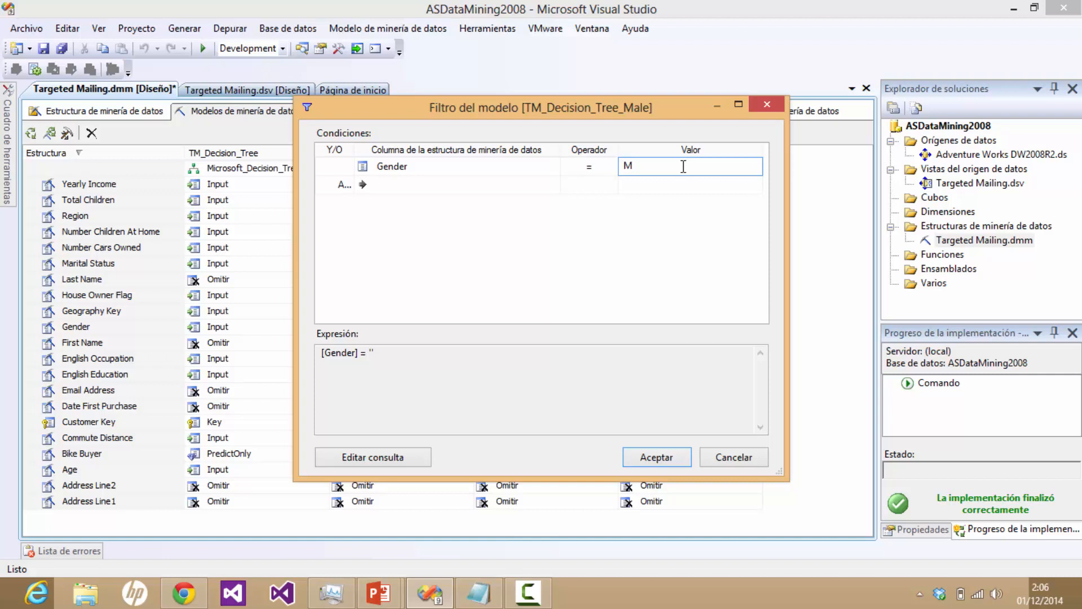
pyautogui.click(370, 187)
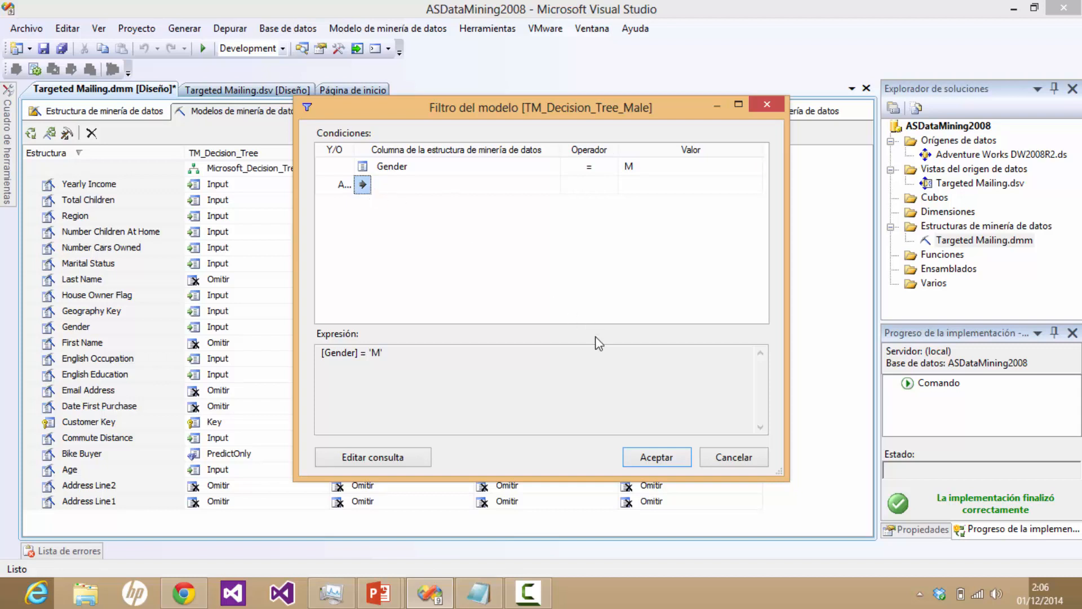
pyautogui.click(657, 457)
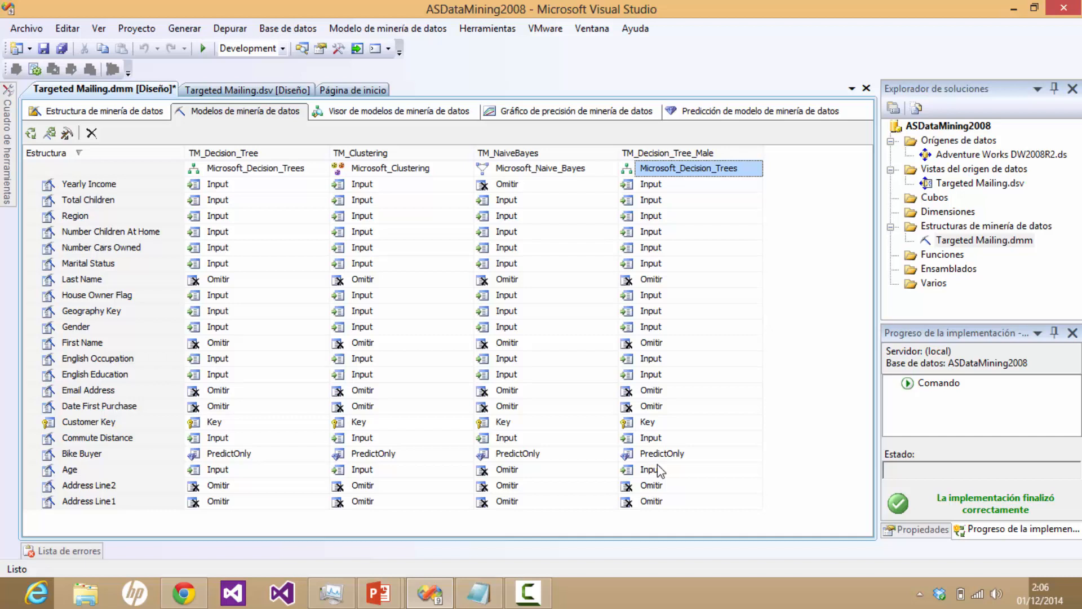
# Step: Open the properties of TM_Decision_Tree_Male and examine its Filter property
pyautogui.rightClick(669, 157)
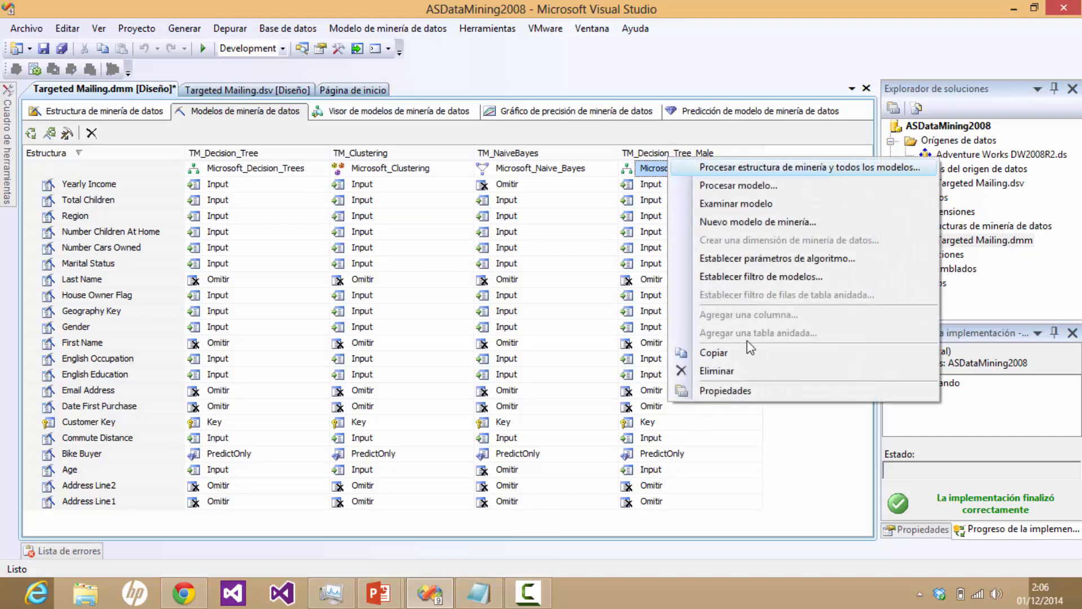
pyautogui.click(778, 393)
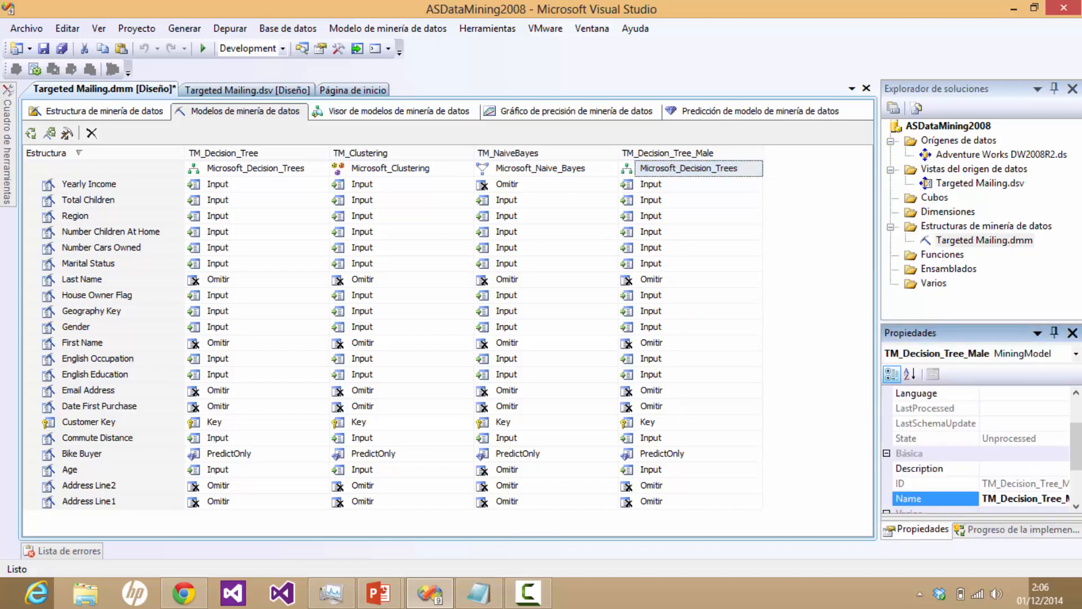
pyautogui.scroll(-3, 981, 451)
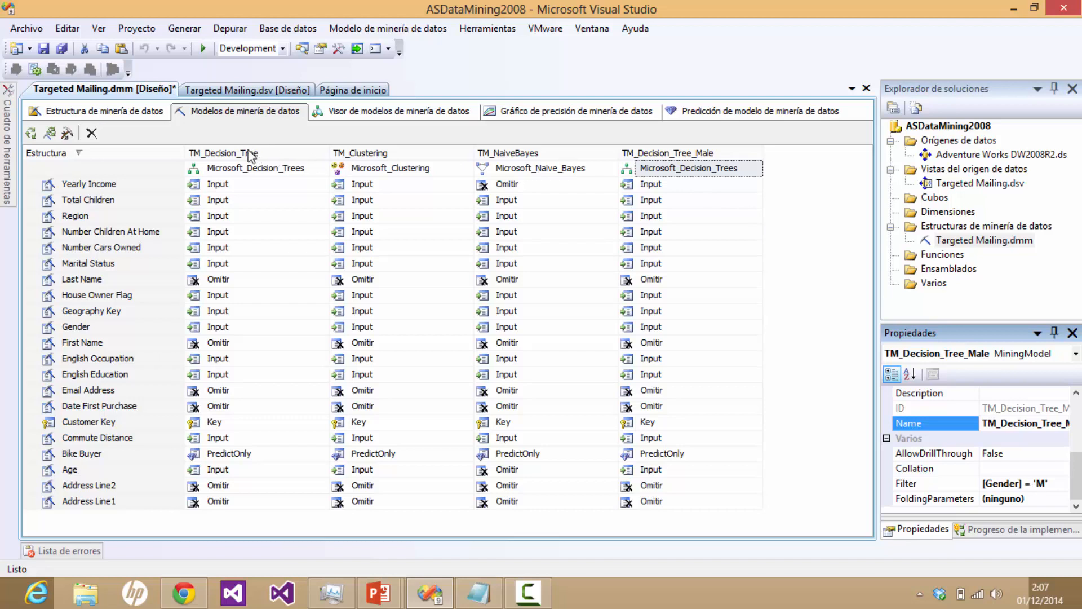
# Step: Add a mining model named TM_Decision_Tree_Female to the Targeted Mailing structure, using the Microsoft Decision Trees algorithm
pyautogui.click(248, 168)
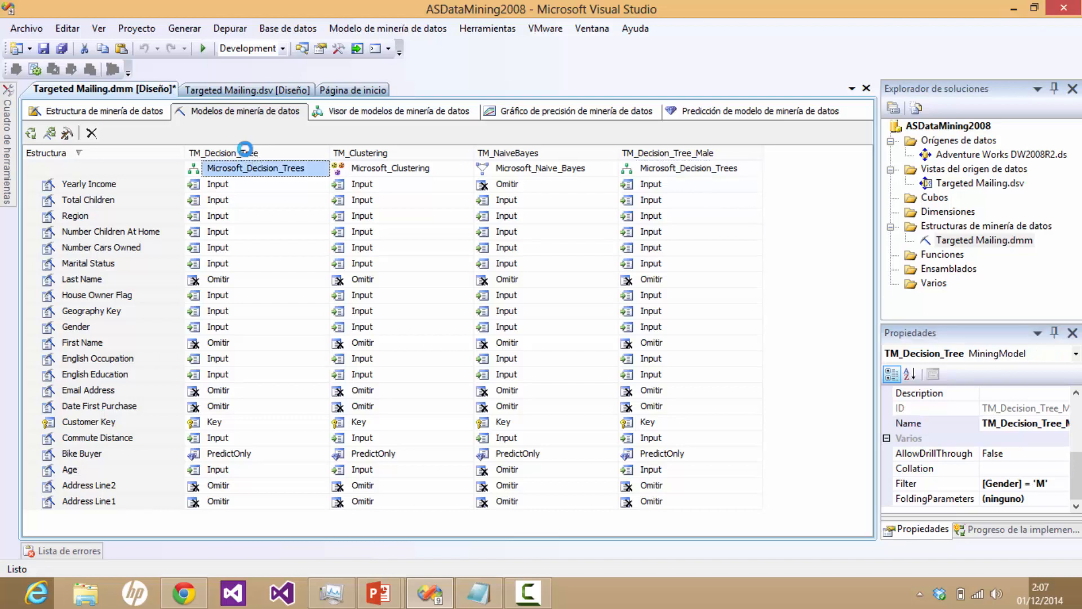
pyautogui.rightClick(246, 152)
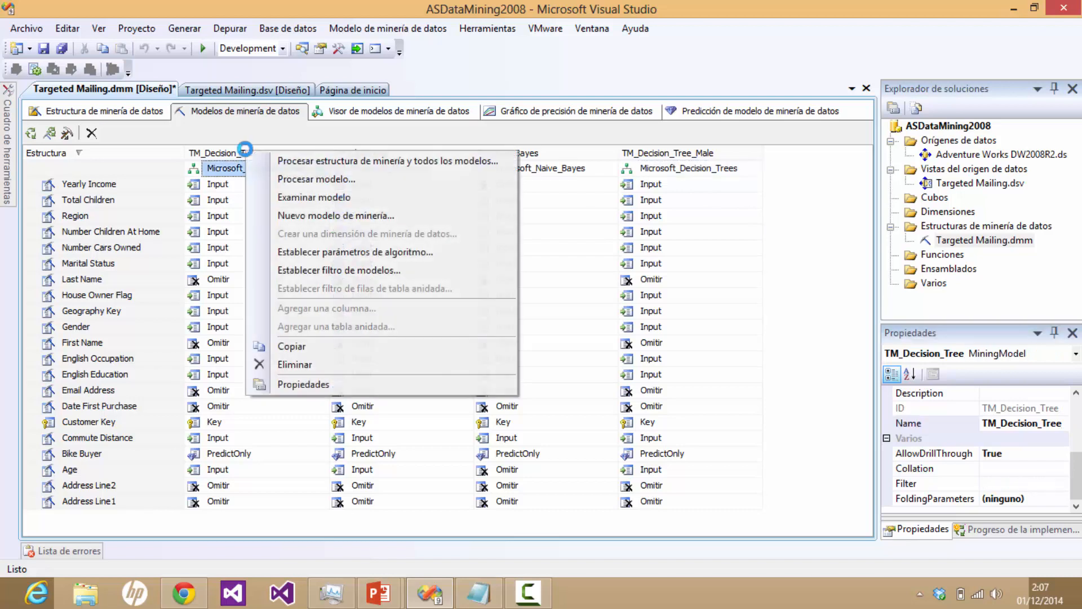
pyautogui.click(364, 218)
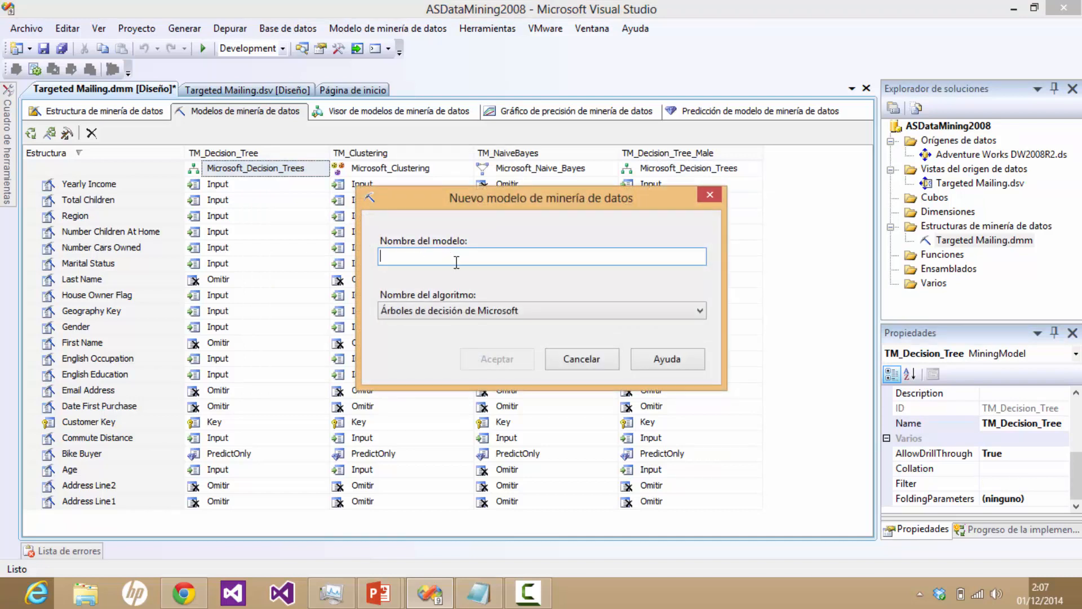
pyautogui.write('TM_De')
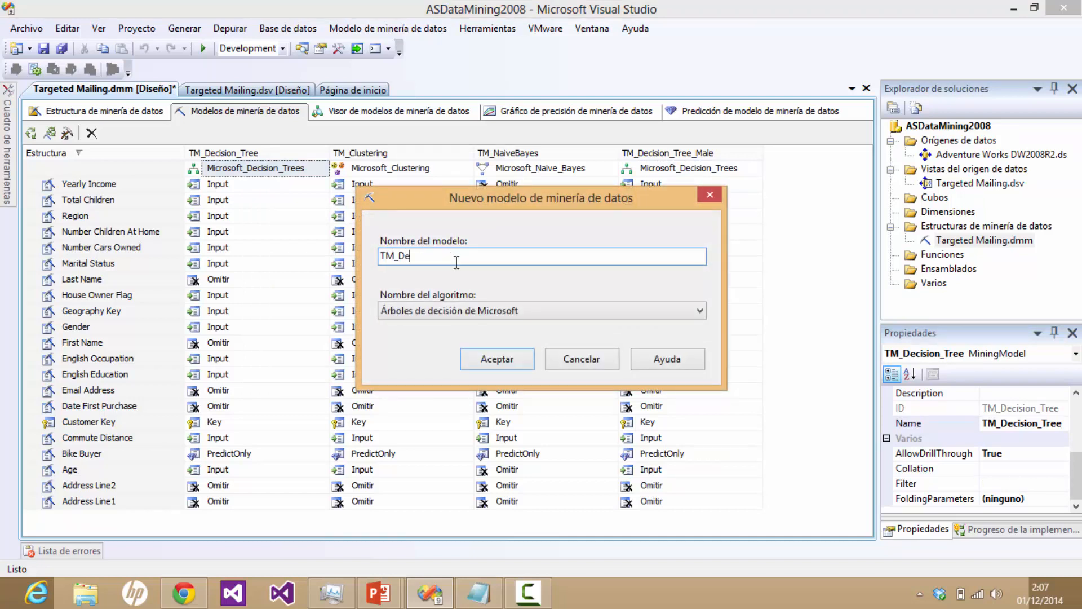
pyautogui.write('cision_tree')
pyautogui.press('BackSpace')
pyautogui.press('BackSpace')
pyautogui.press('BackSpace')
pyautogui.press('BackSpace')
pyautogui.write('Tree')
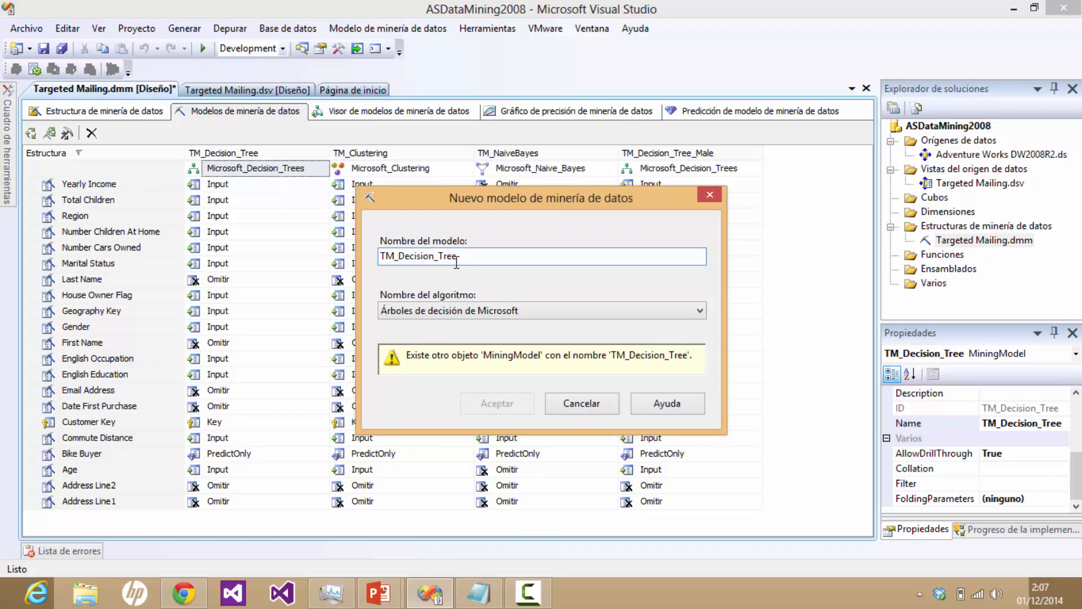
pyautogui.write('_')
pyautogui.write('FE')
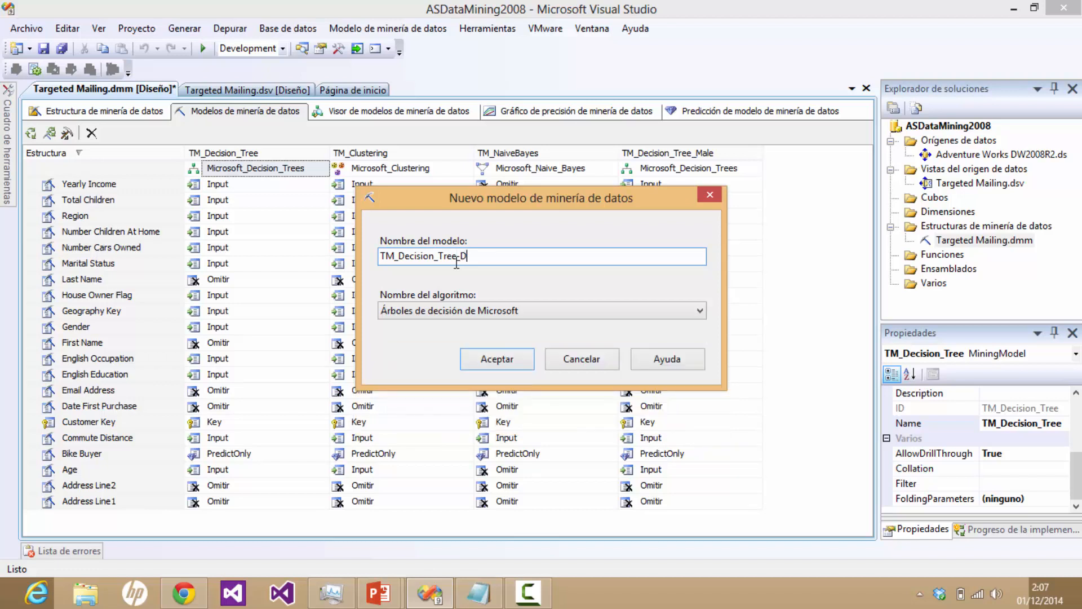
pyautogui.press('BackSpace')
pyautogui.write('emale')
pyautogui.click(480, 367)
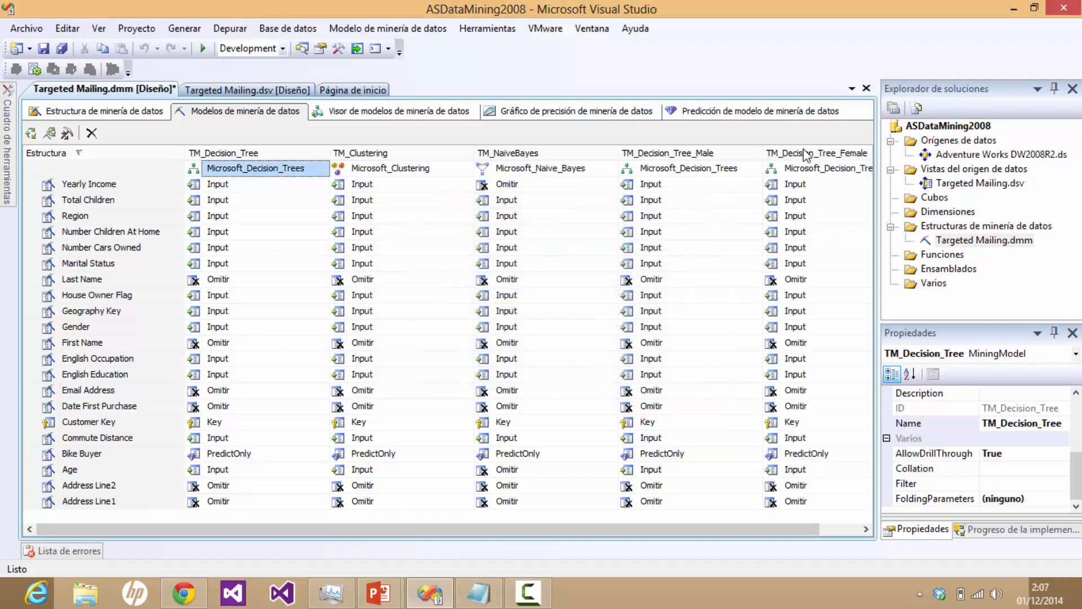
# Step: Set a model filter on TM_Decision_Tree_Female with the condition Gender = F
pyautogui.click(806, 153)
pyautogui.rightClick(806, 152)
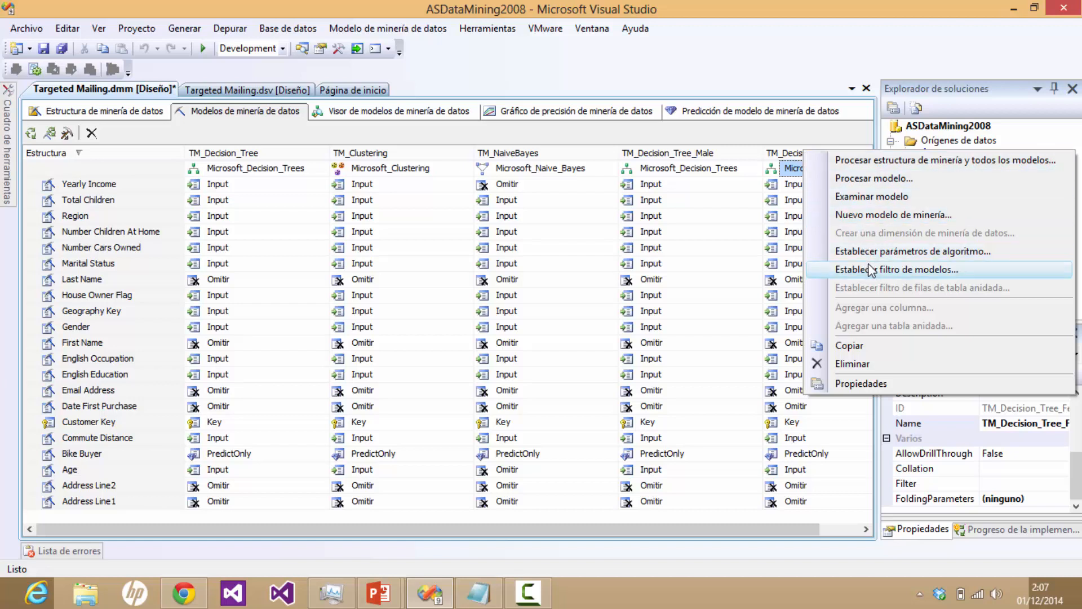
pyautogui.click(882, 270)
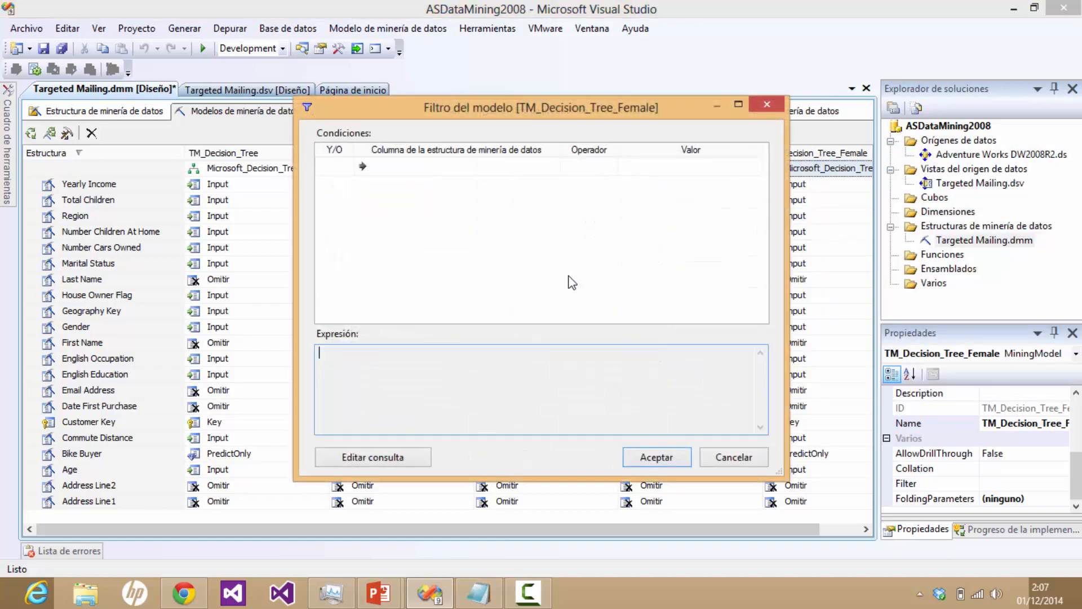
pyautogui.click(439, 172)
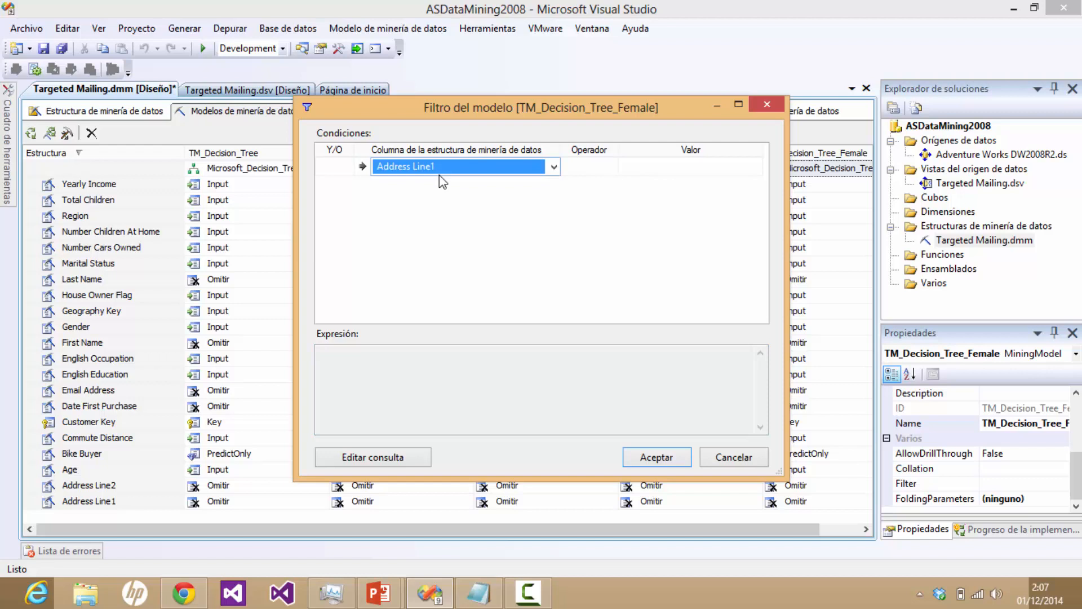
pyautogui.click(554, 169)
pyautogui.scroll(-4, 485, 242)
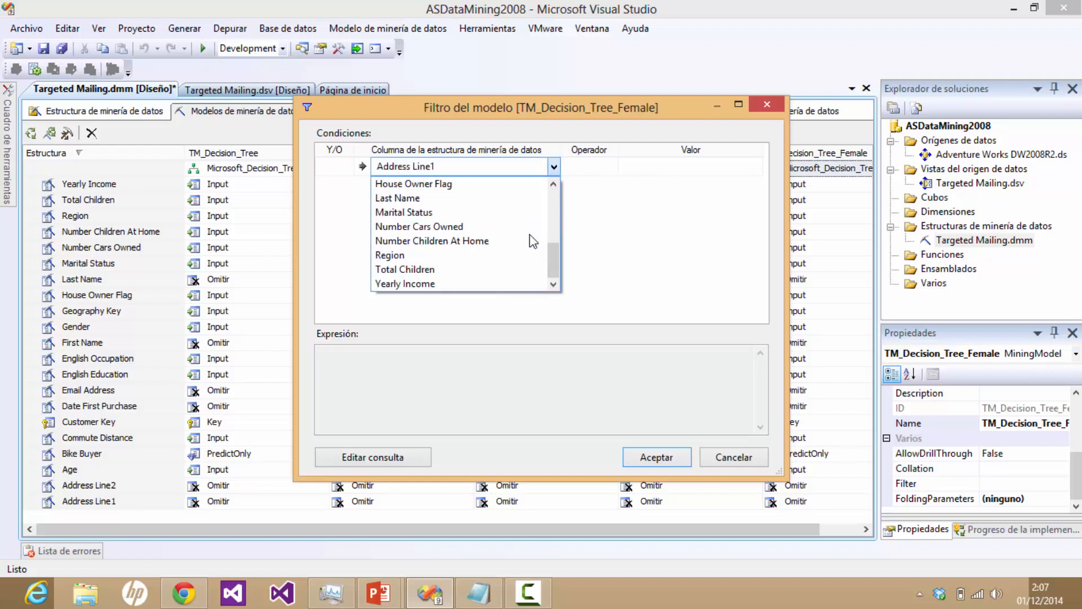
pyautogui.scroll(3, 486, 243)
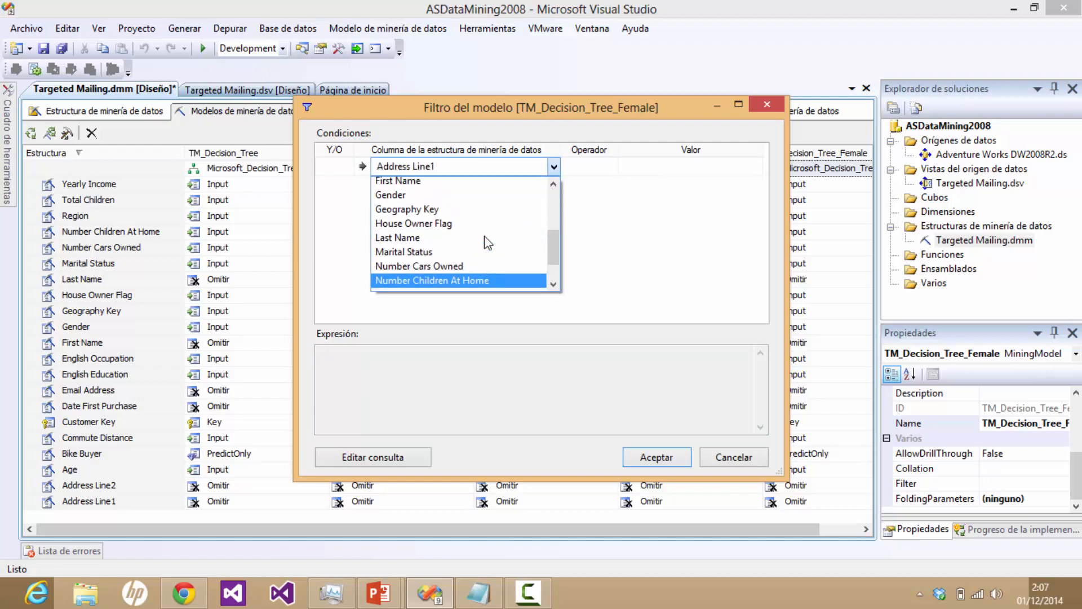
pyautogui.click(417, 283)
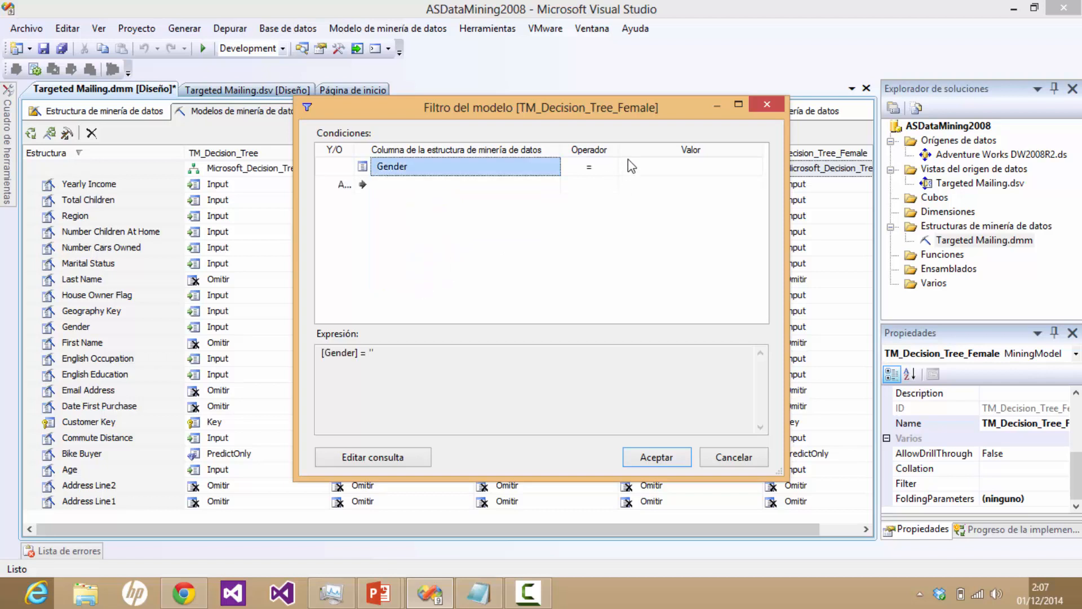
pyautogui.click(696, 173)
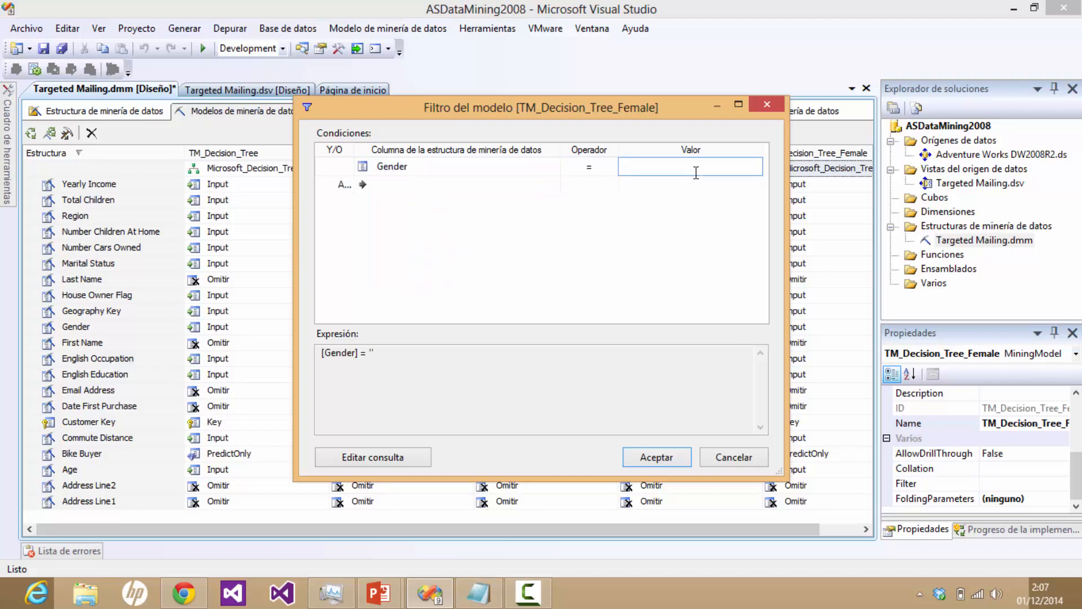
pyautogui.write('F')
pyautogui.click(366, 186)
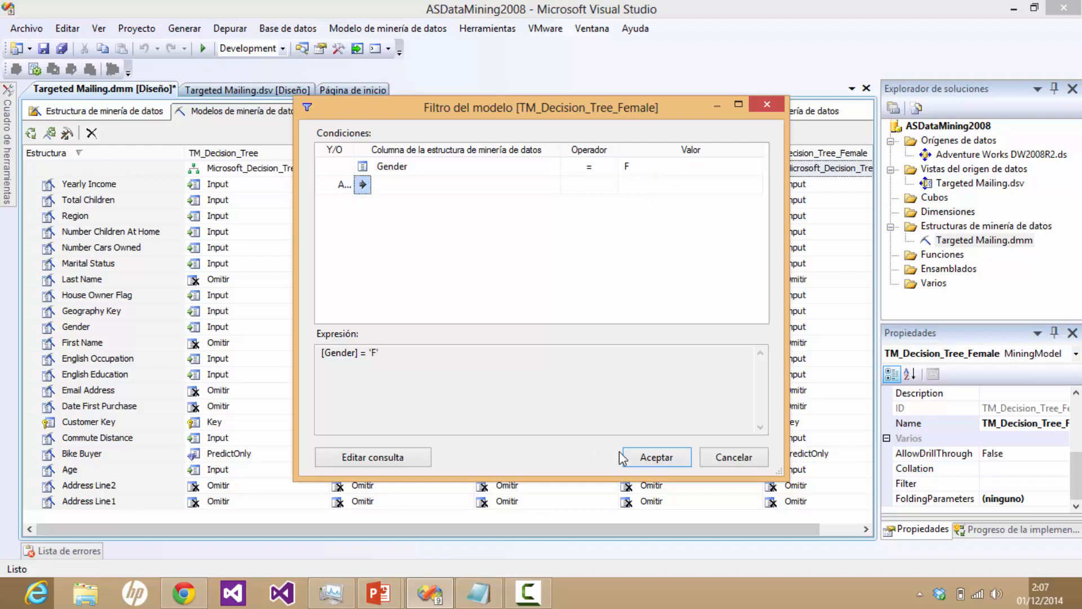
pyautogui.click(655, 457)
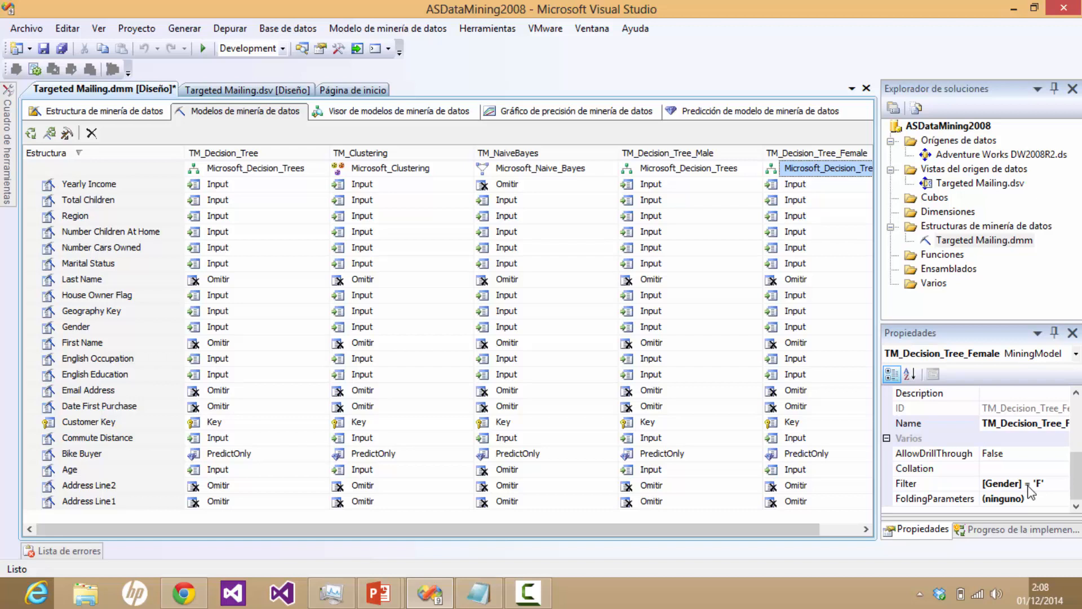
# Step: Build and deploy the project, and fully process the Targeted Mailing structure with all its models
pyautogui.press('Left')
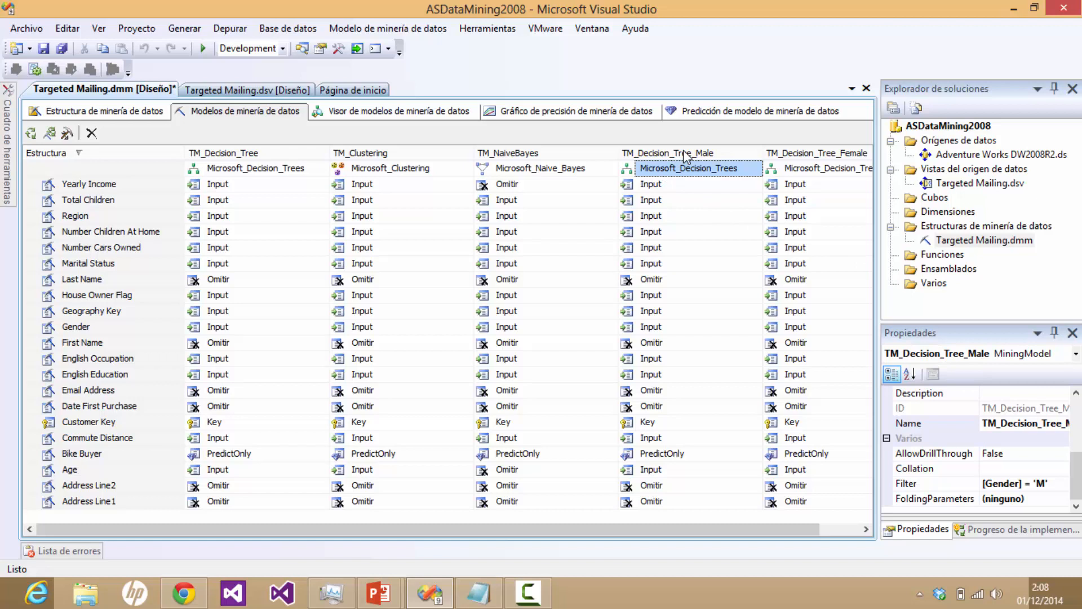
pyautogui.rightClick(685, 155)
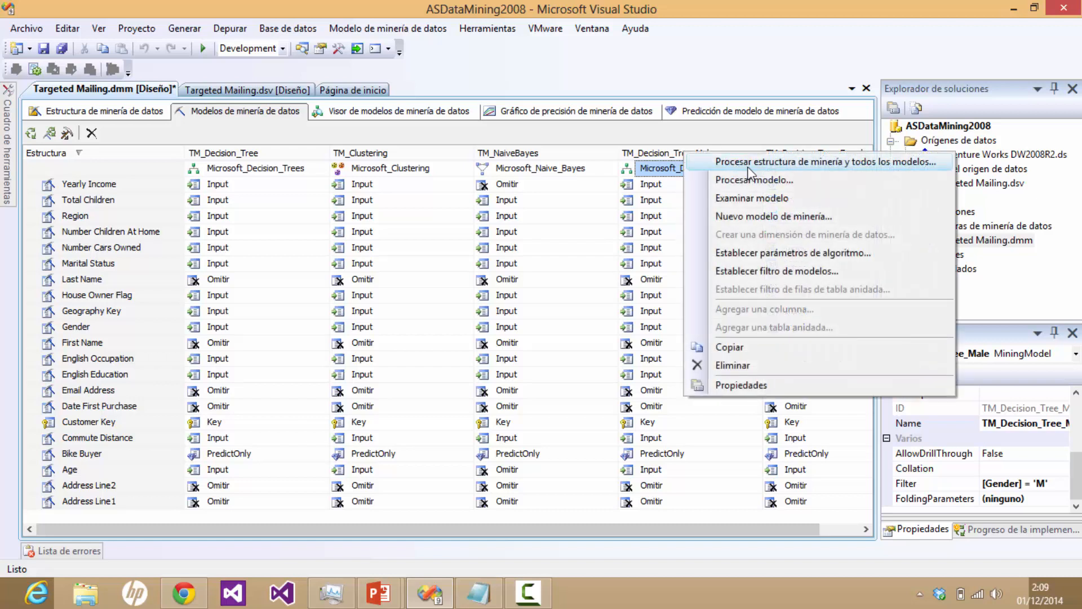
pyautogui.click(770, 167)
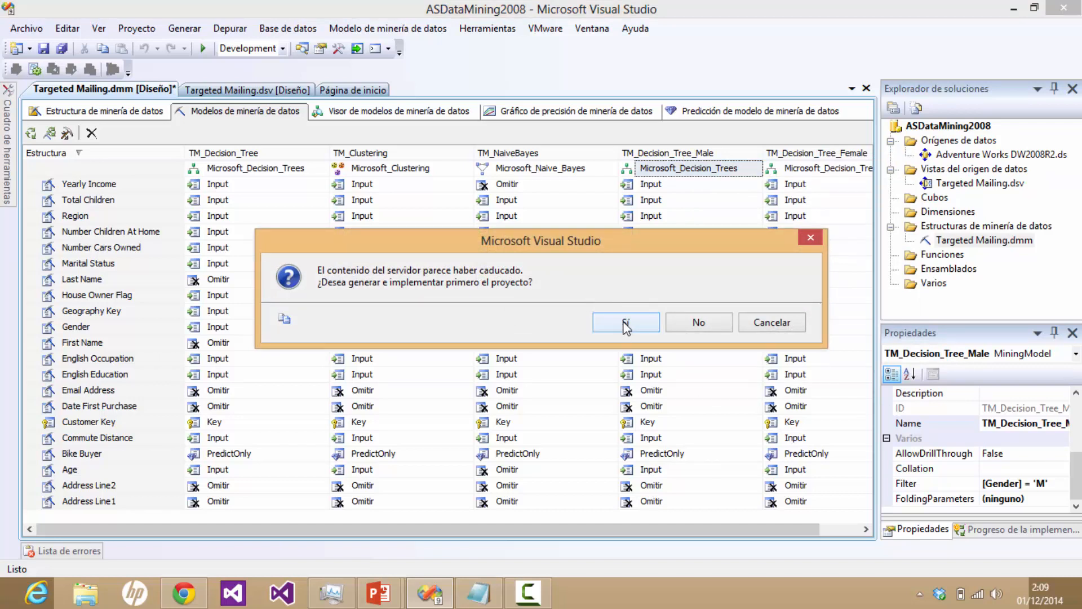
pyautogui.click(626, 326)
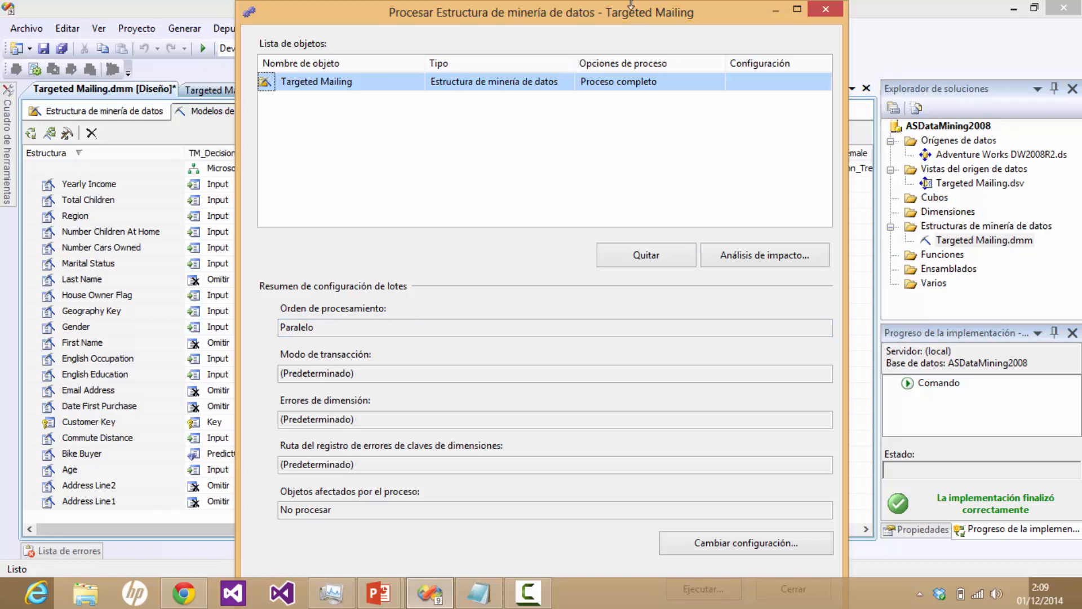
pyautogui.moveTo(632, 5); pyautogui.dragTo(648, 141)
pyautogui.moveTo(617, 54); pyautogui.dragTo(626, 13)
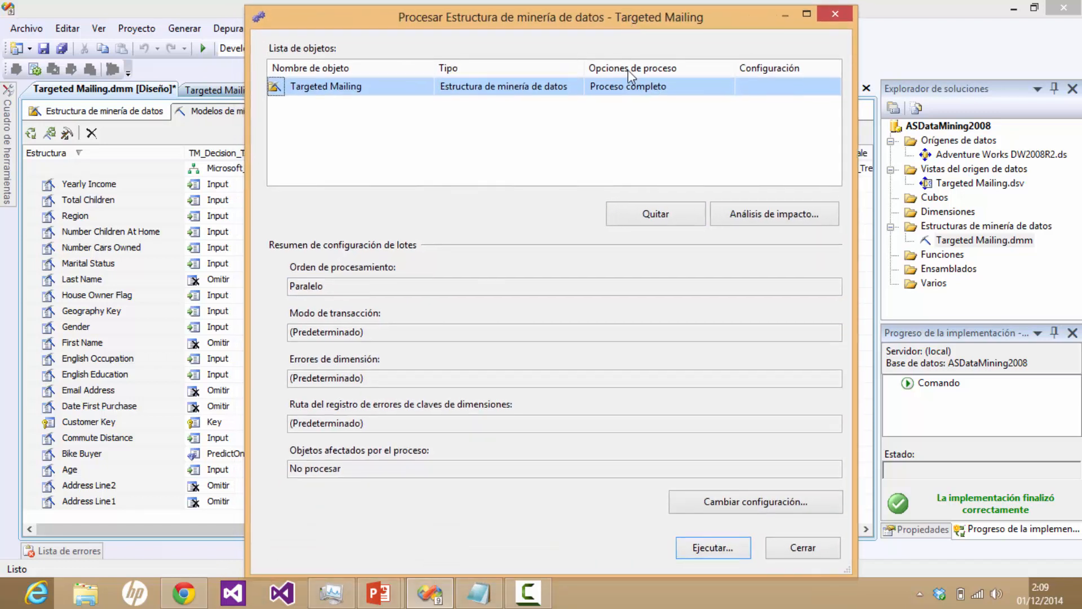
pyautogui.click(710, 551)
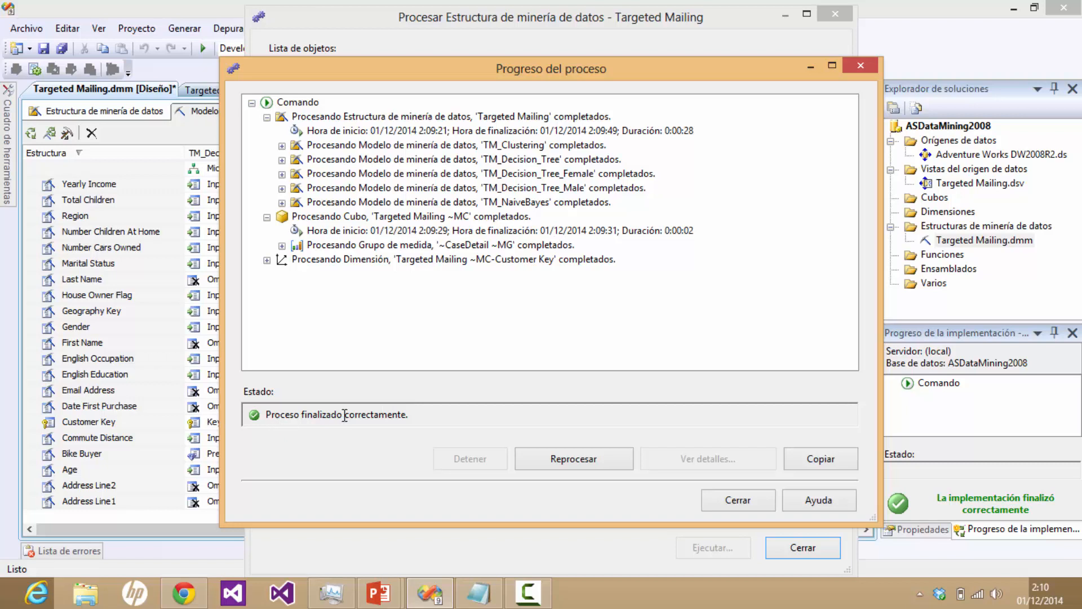
pyautogui.click(745, 503)
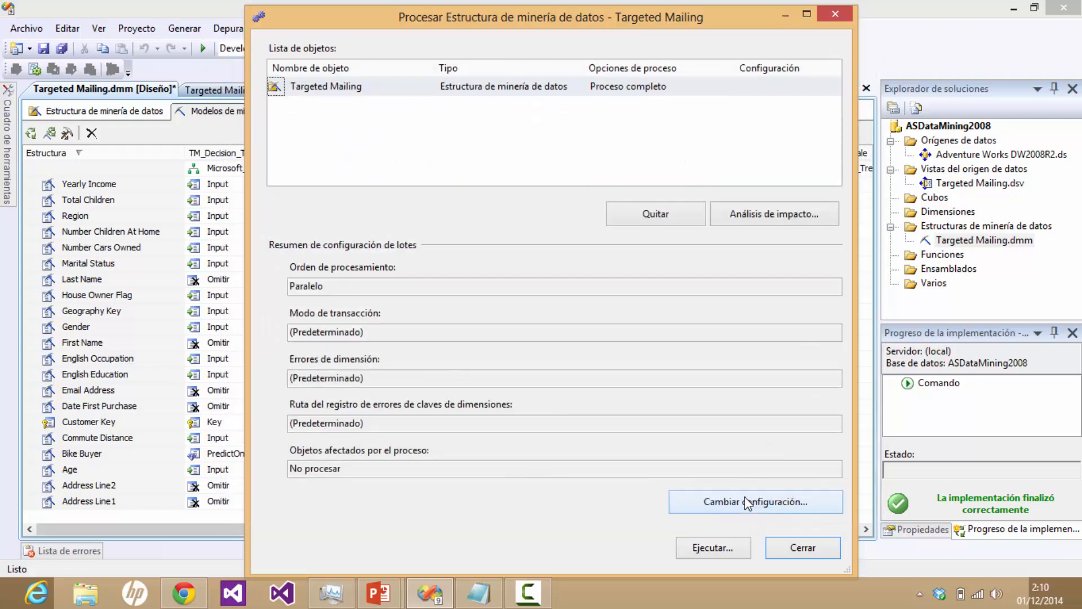
pyautogui.click(788, 544)
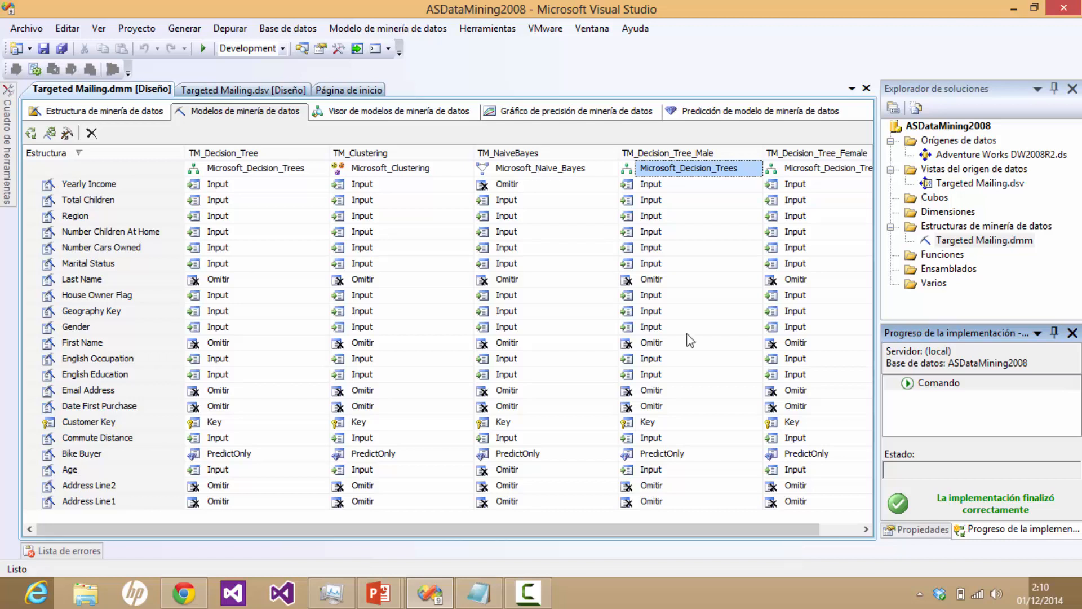
# Step: Open the mining model viewer, agreeing to build and deploy the project first
pyautogui.click(401, 120)
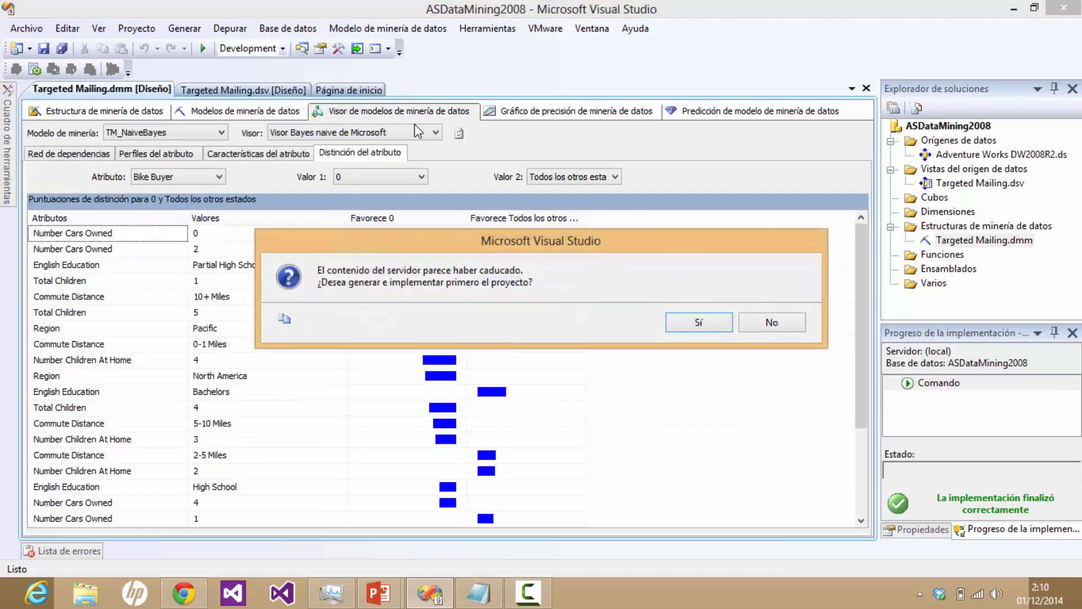
pyautogui.click(700, 329)
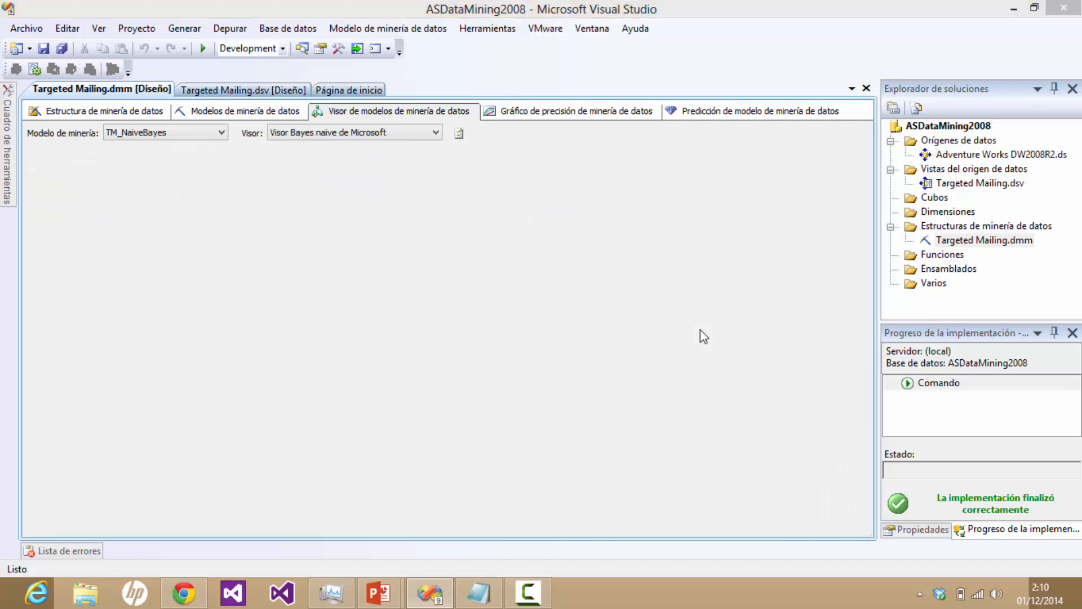
pyautogui.click(700, 329)
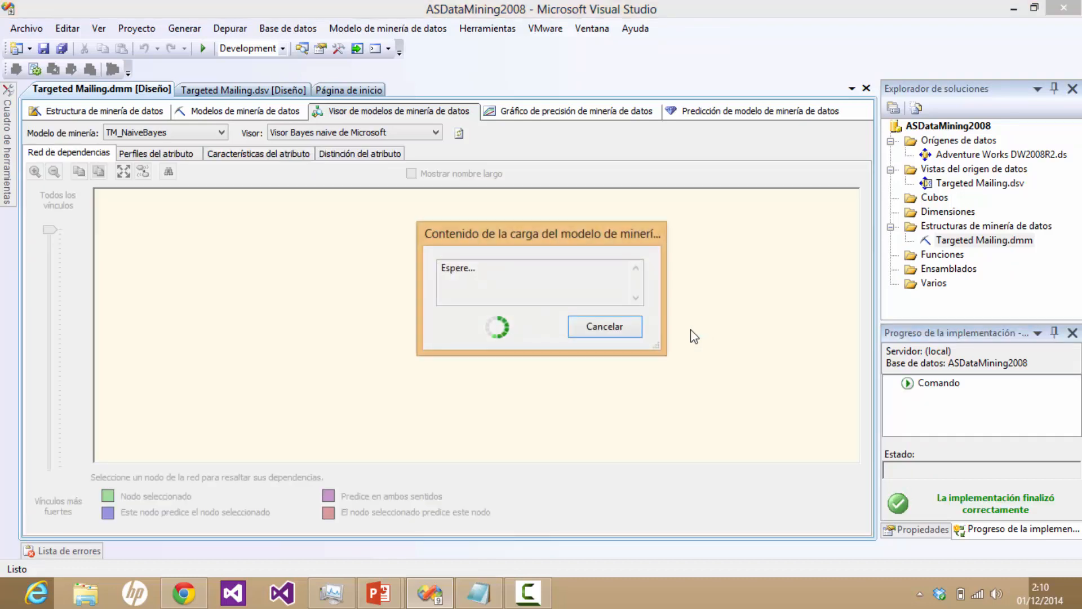
pyautogui.click(587, 320)
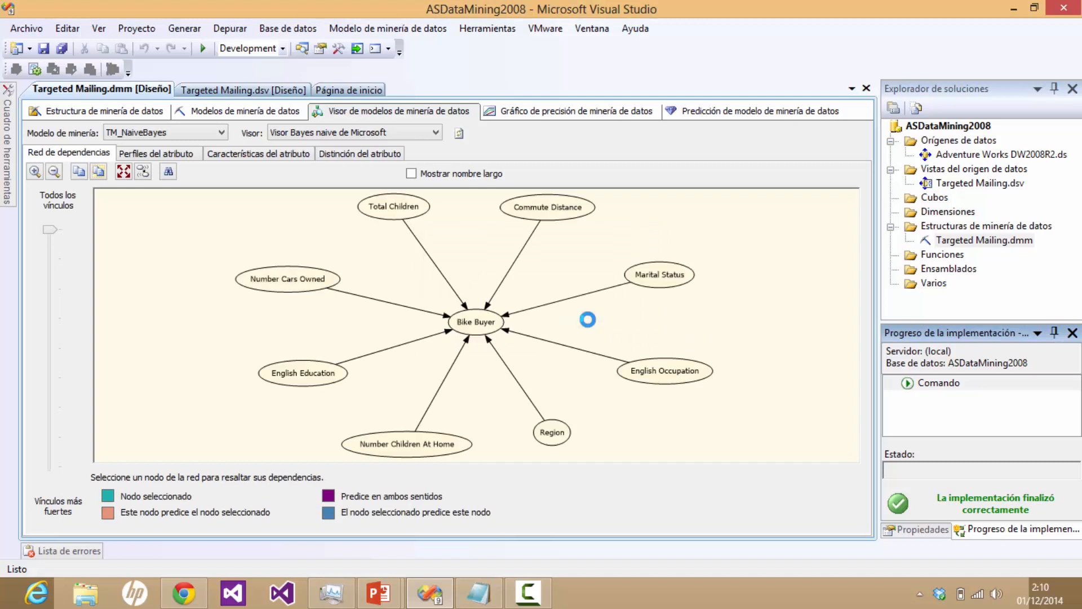
# Step: View the TM_Decision_Tree_Male decision tree with its background shading set to Bike Buyer value 1, and examine the Todos node
pyautogui.click(165, 134)
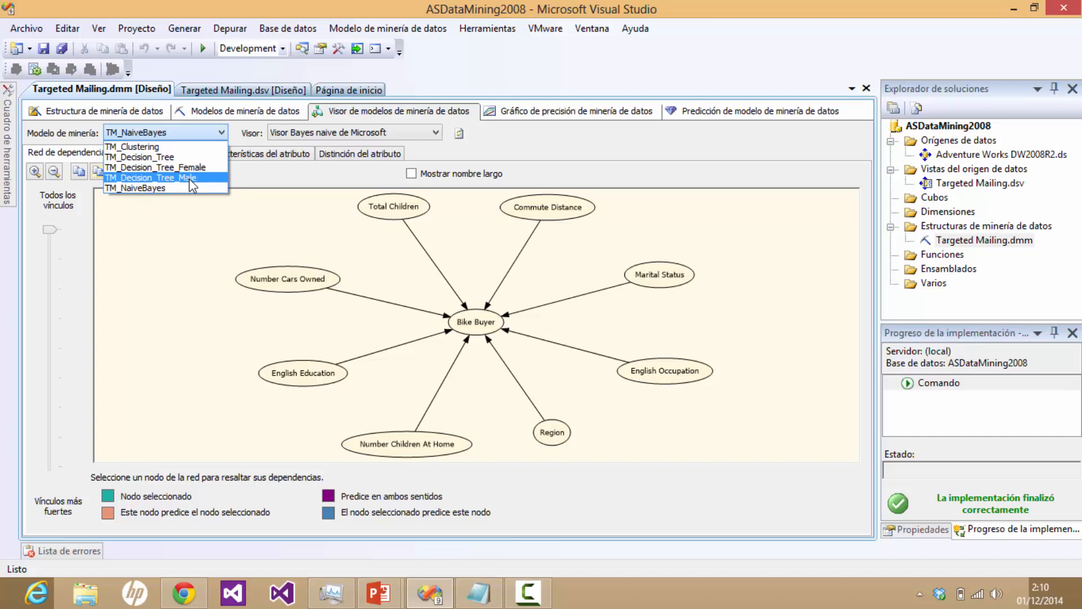
pyautogui.click(191, 178)
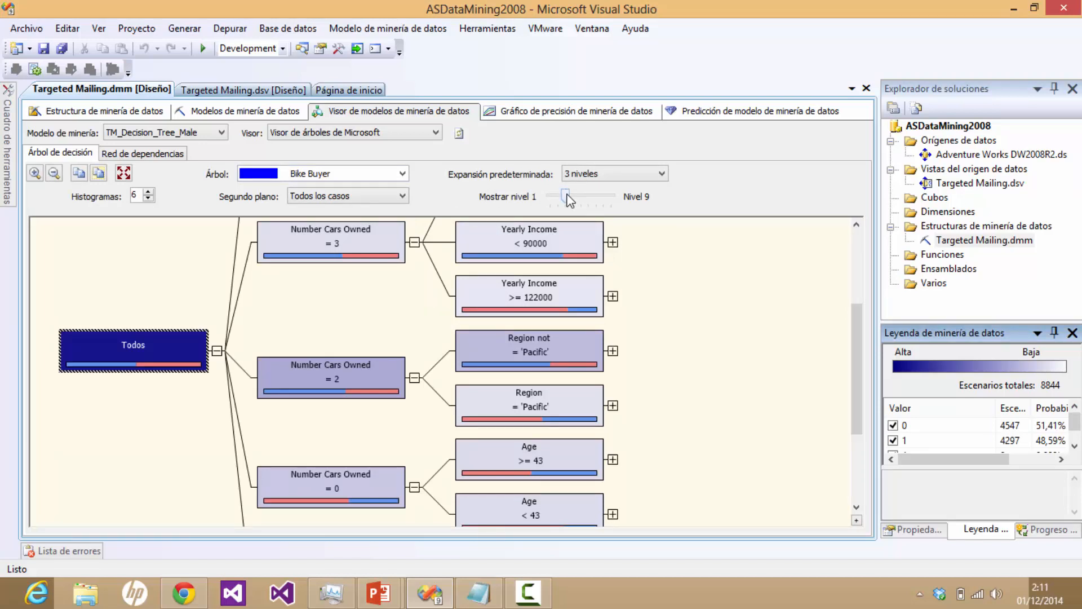
pyautogui.moveTo(567, 195); pyautogui.dragTo(568, 198)
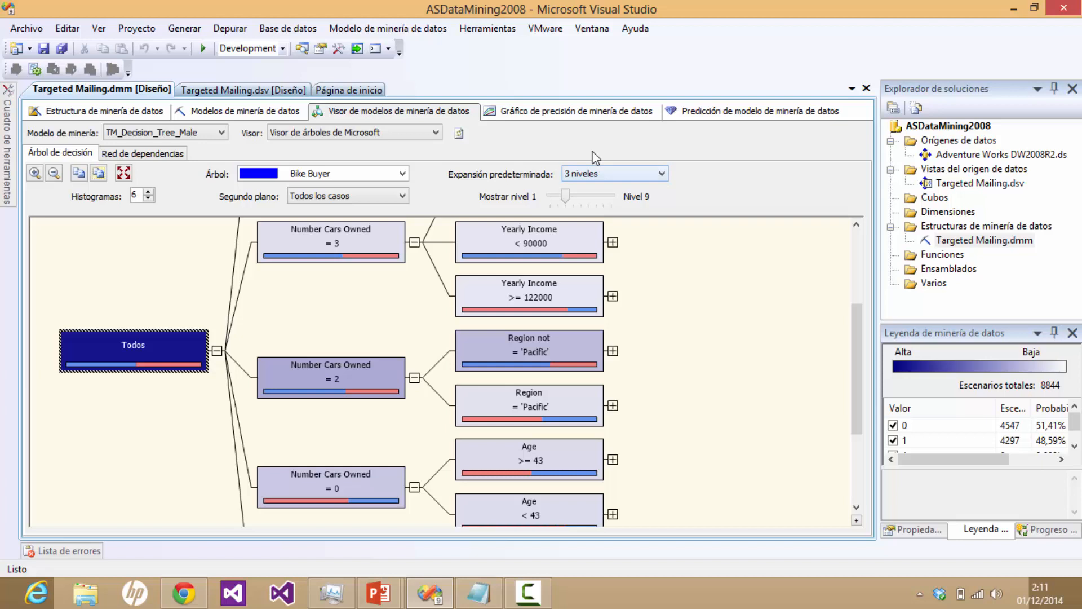
pyautogui.click(379, 197)
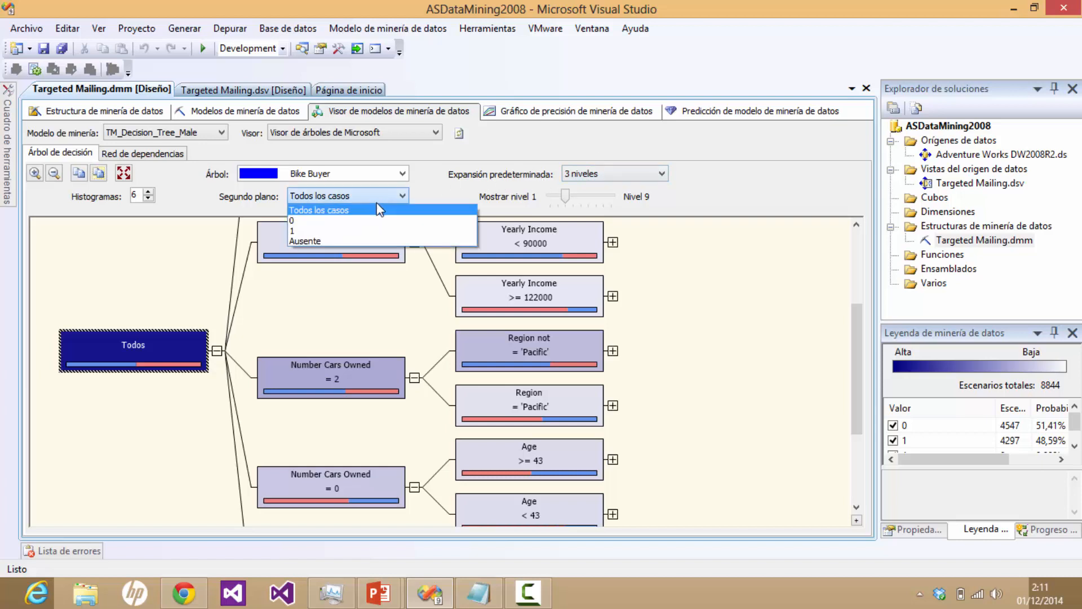
pyautogui.click(367, 230)
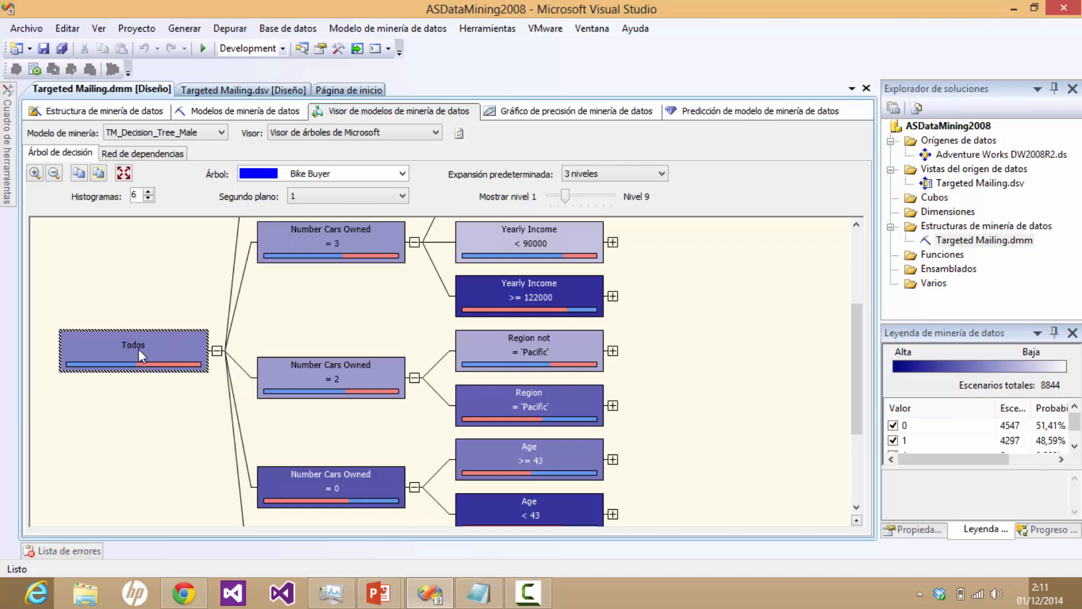
pyautogui.moveTo(133, 357)
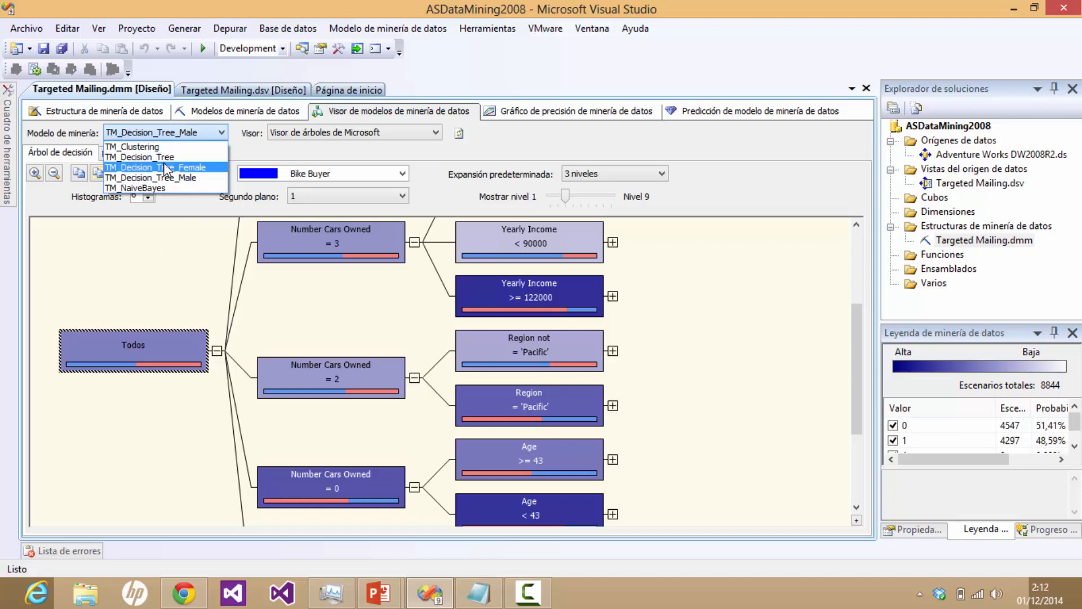
# Step: View the TM_Decision_Tree_Female decision tree with its background shading set to Bike Buyer value 1, and examine the Todos node
pyautogui.click(166, 168)
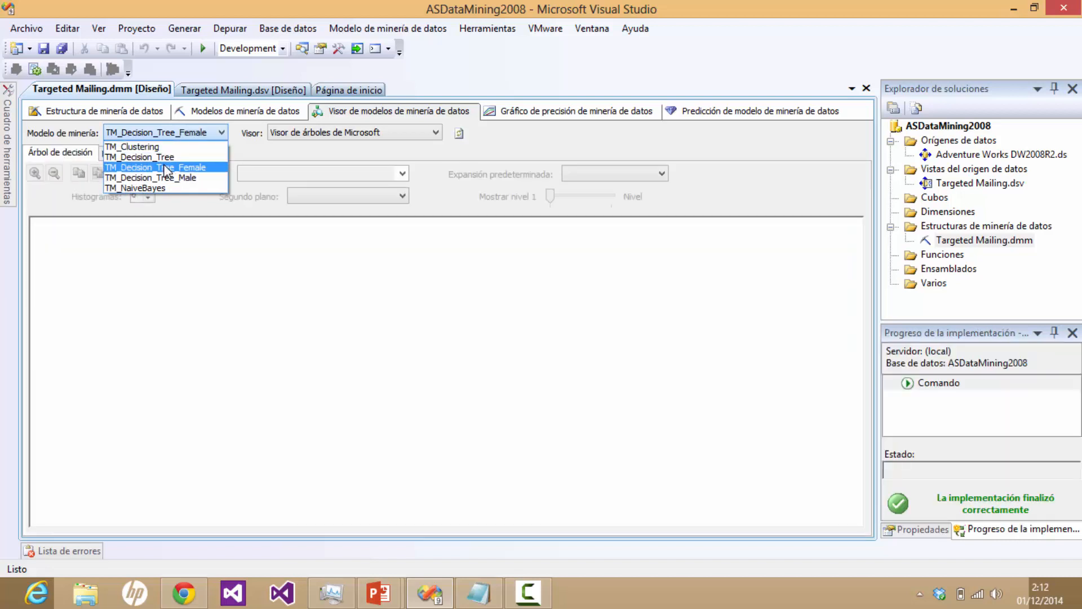
pyautogui.click(166, 167)
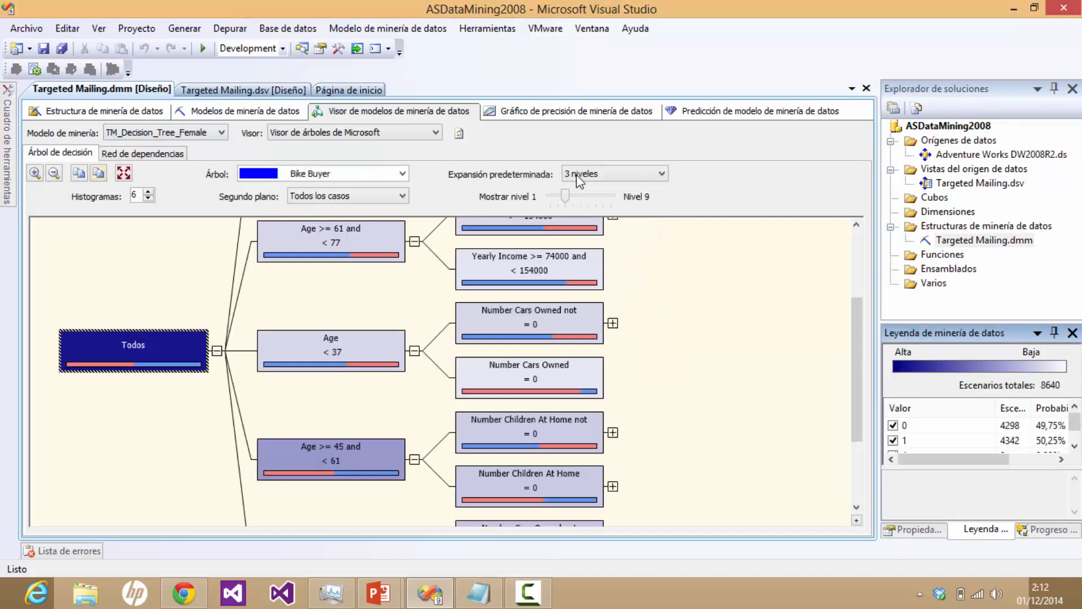
pyautogui.click(375, 198)
pyautogui.click(367, 232)
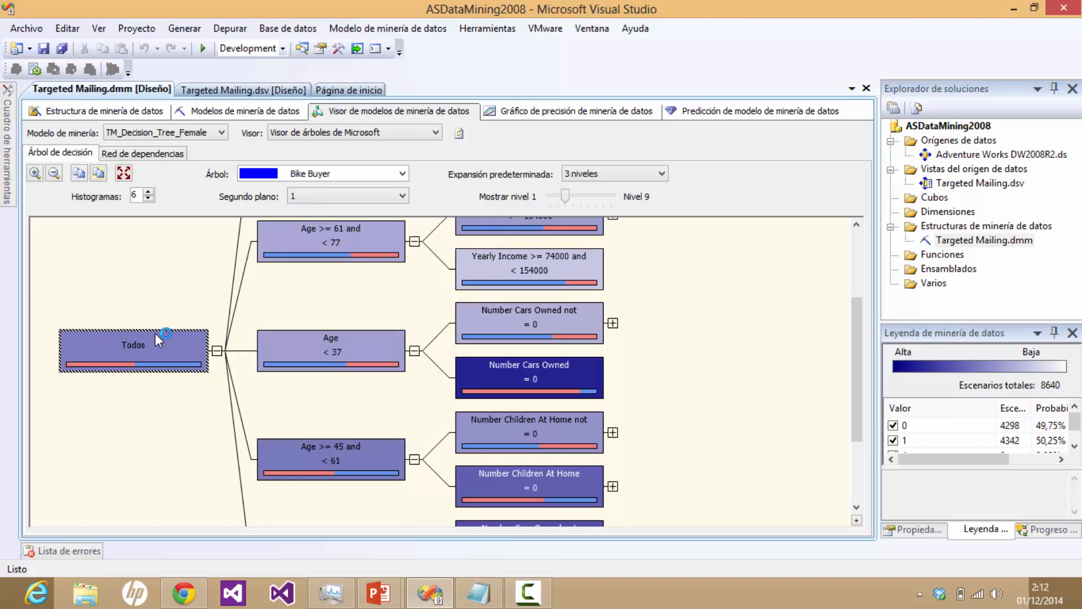
pyautogui.moveTo(150, 338)
# Step: Open the mining accuracy chart, accept the notice to start over, and use the mining structure test cases as the data set
pyautogui.click(536, 114)
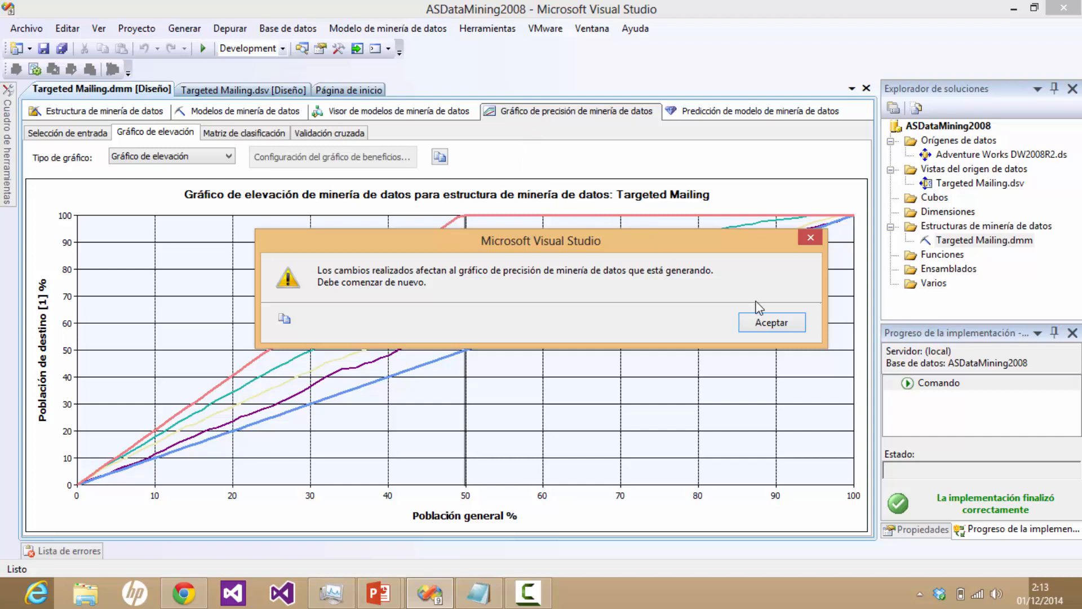
pyautogui.click(763, 324)
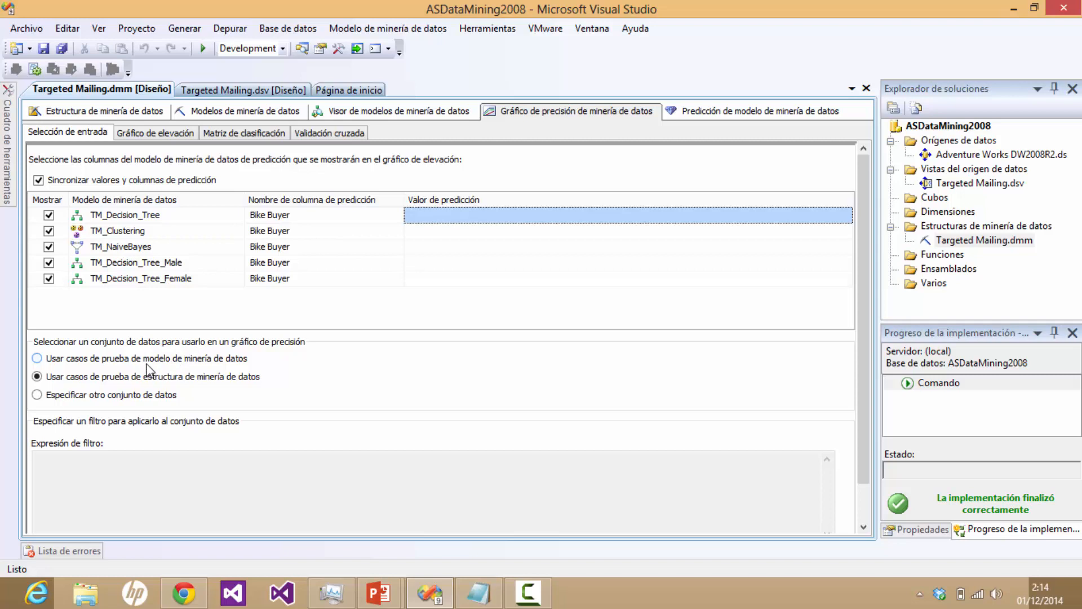
pyautogui.click(125, 376)
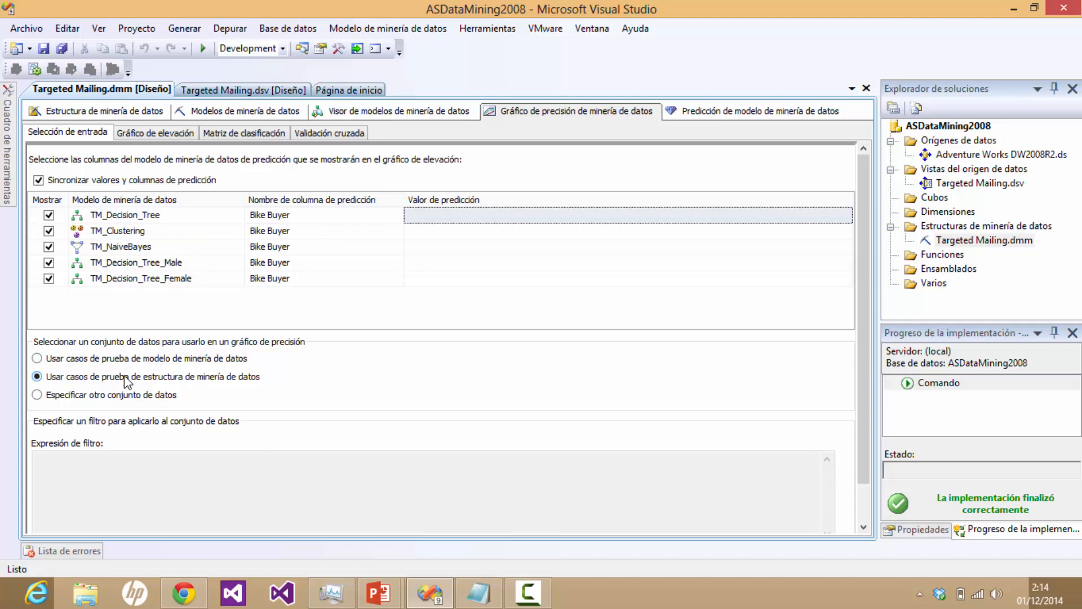
# Step: Set the Bike Buyer prediction value to 1 for all models, with predictable columns and values synchronized
pyautogui.click(274, 216)
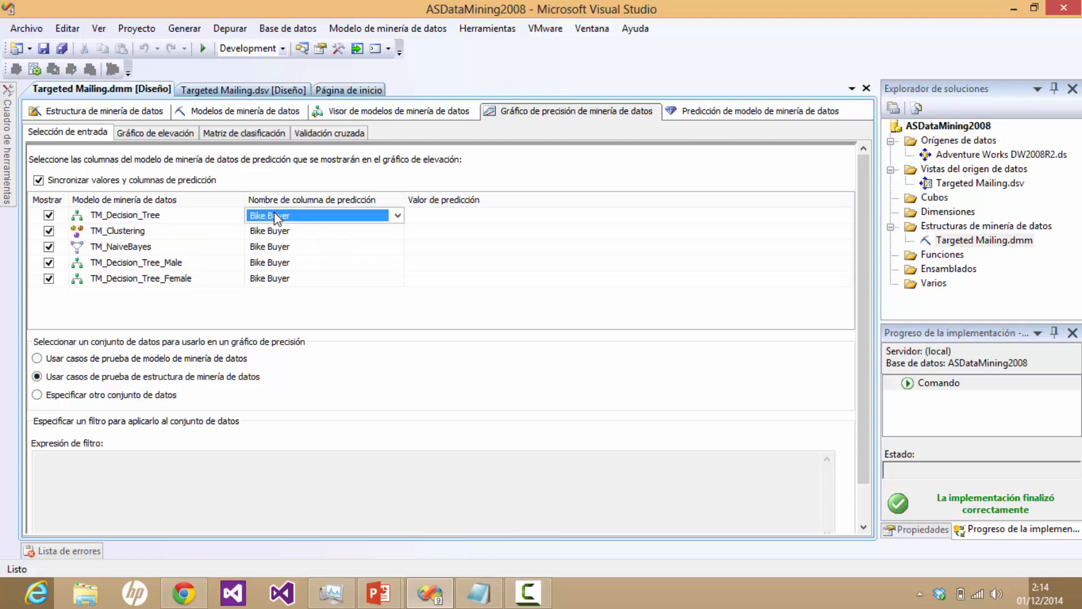
pyautogui.click(274, 230)
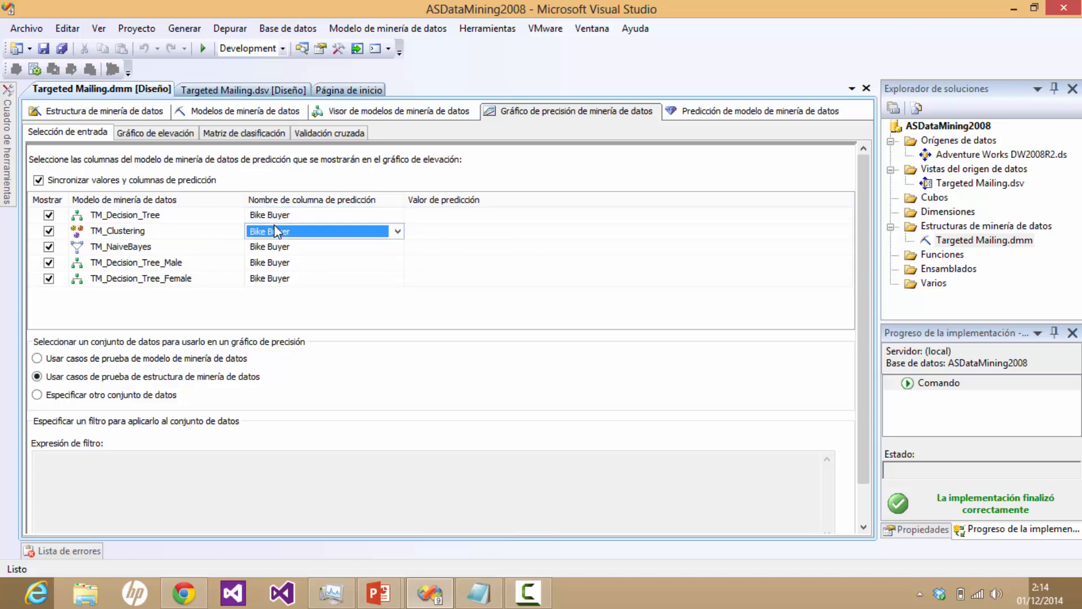
pyautogui.click(698, 245)
pyautogui.click(810, 215)
pyautogui.click(846, 216)
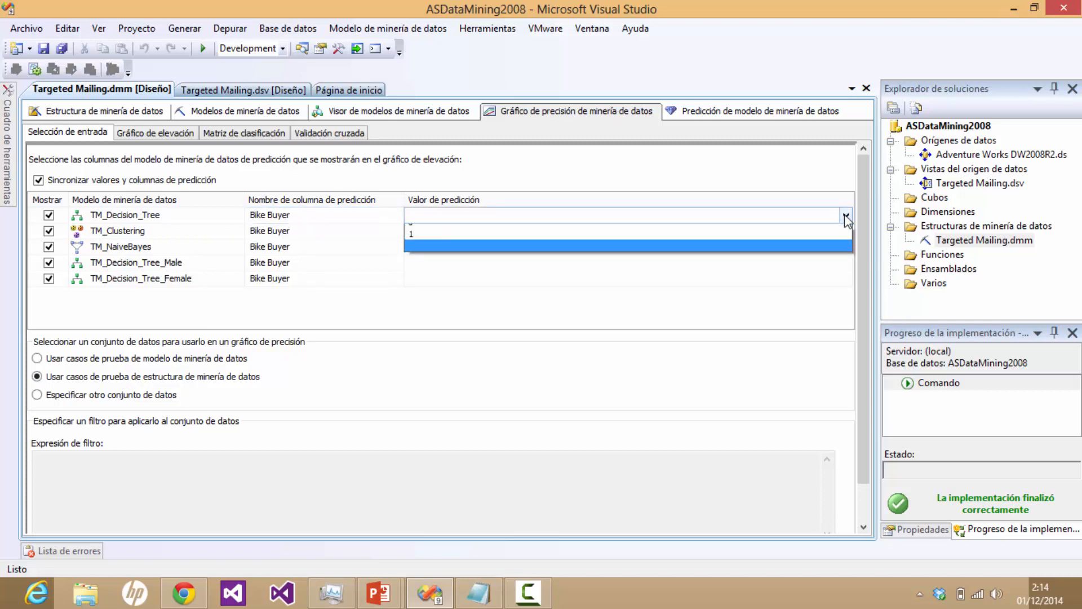
pyautogui.click(521, 245)
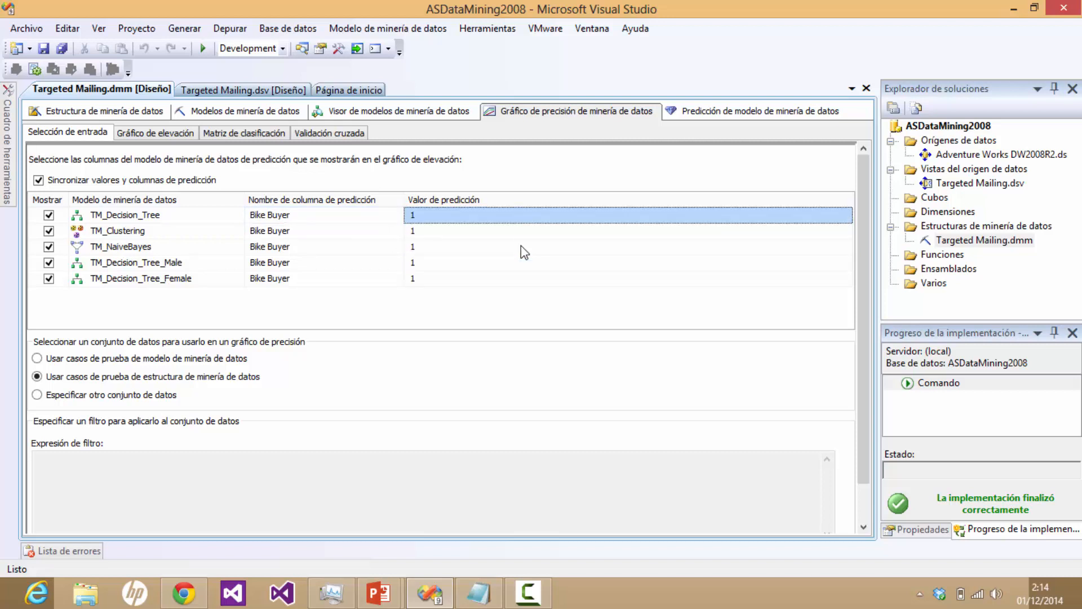
# Step: View the lift chart and compare the legend scores of TM_Decision_Tree and its Male and Female filtered models
pyautogui.click(161, 135)
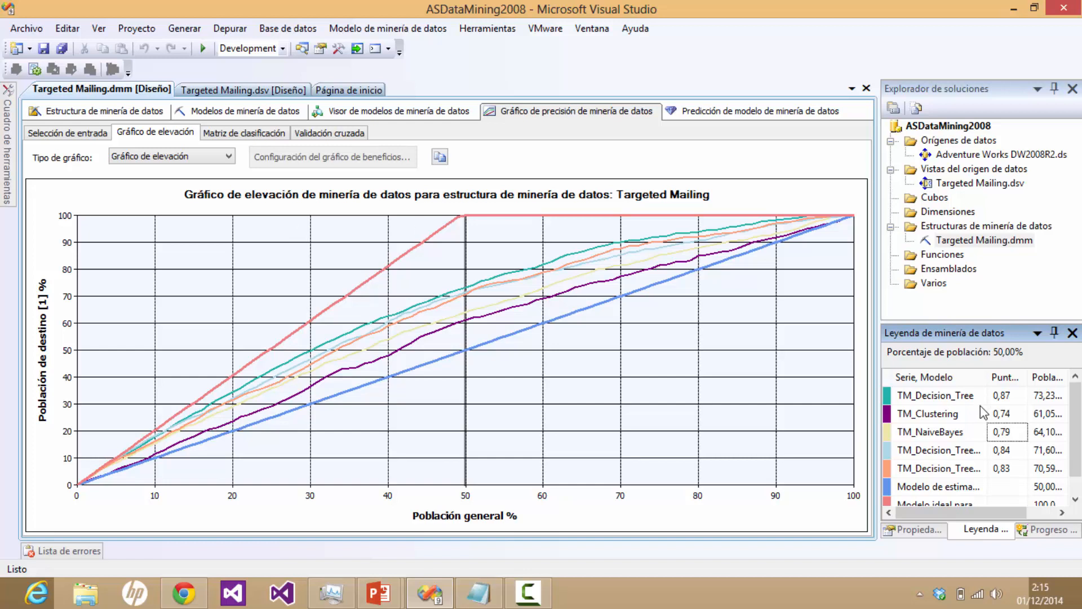
pyautogui.click(1002, 401)
pyautogui.click(1006, 449)
pyautogui.click(1004, 473)
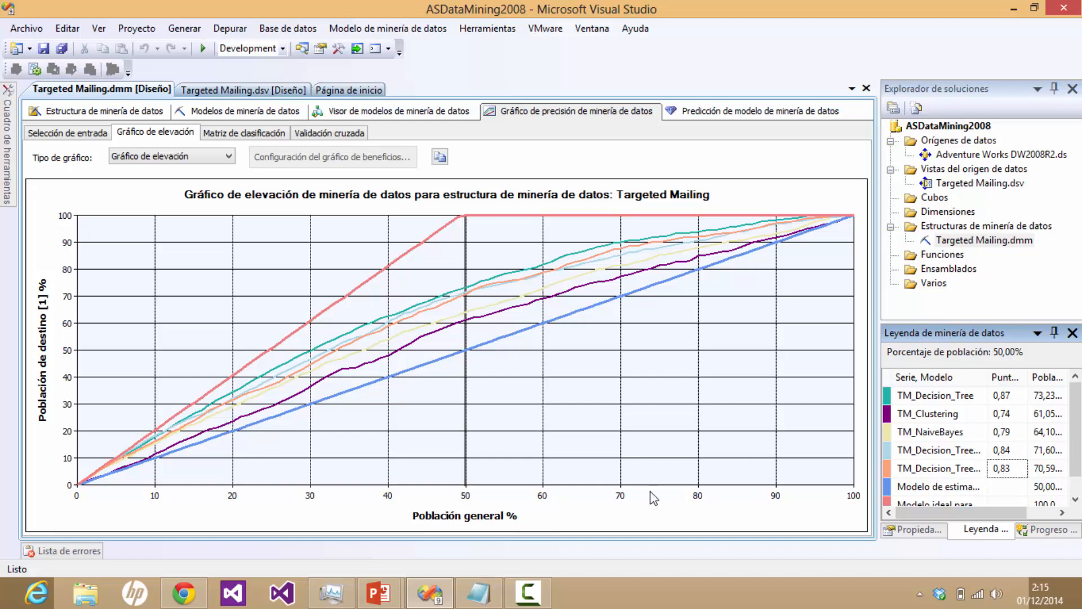
# Step: Switch to the PowerPoint slide show and advance to the Lección 6 slide on creating and working with predictions
pyautogui.moveTo(381, 591)
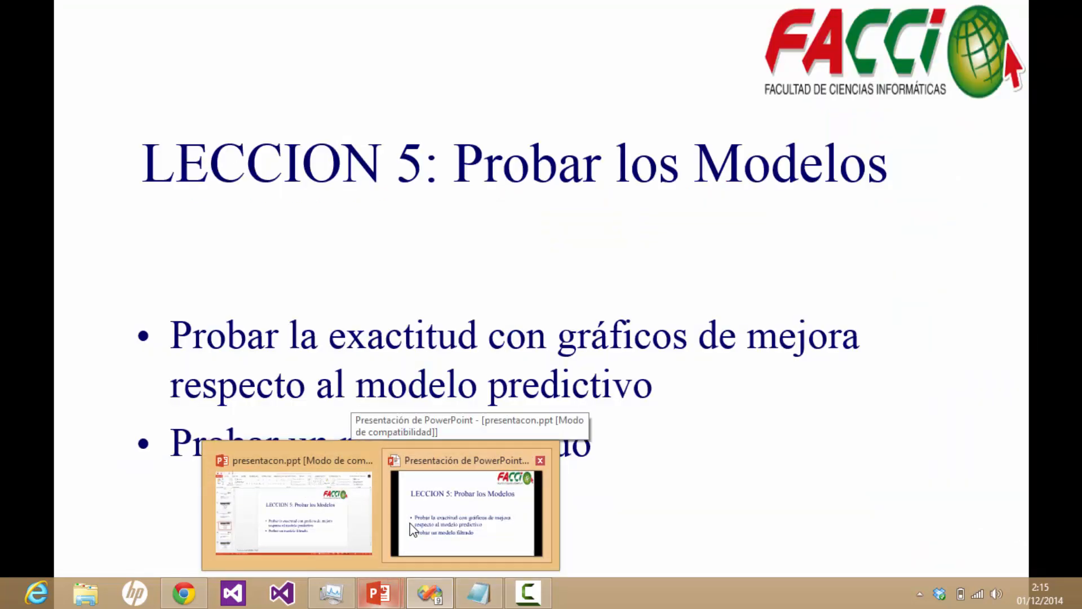
pyautogui.click(413, 529)
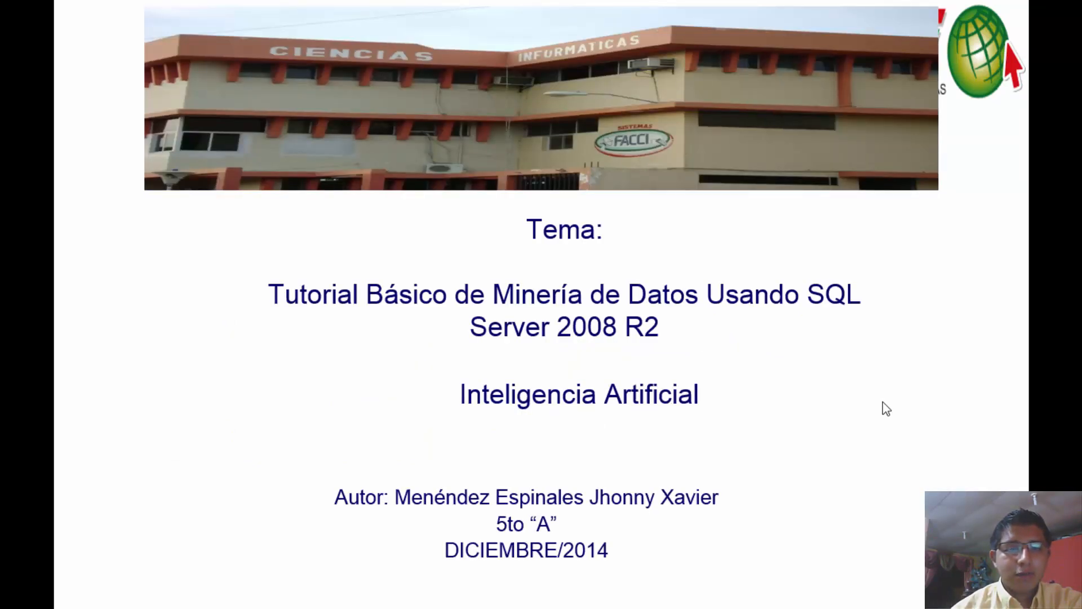
pyautogui.click(882, 401)
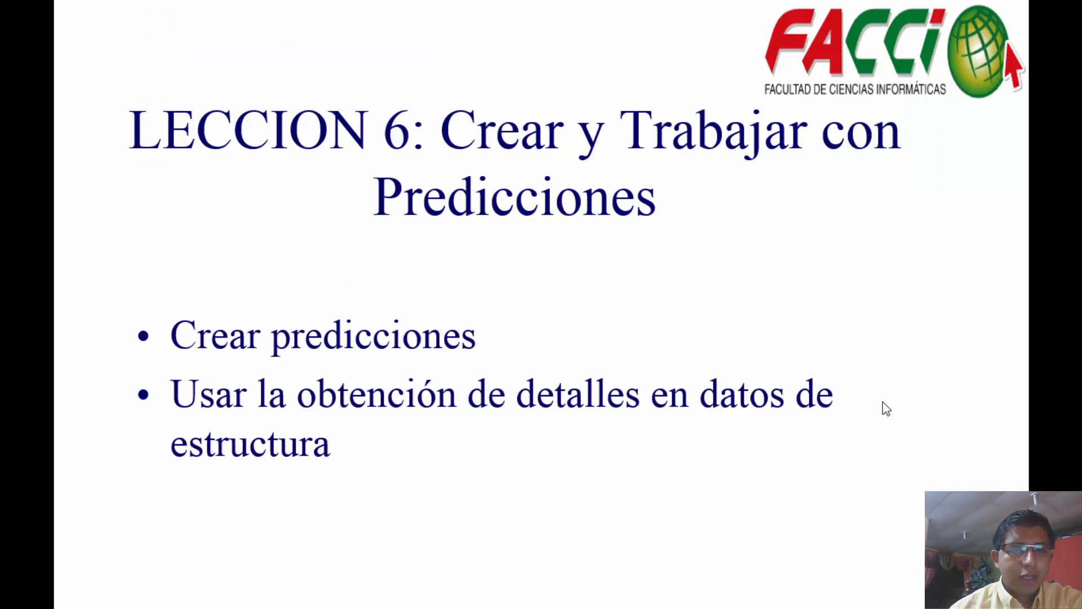
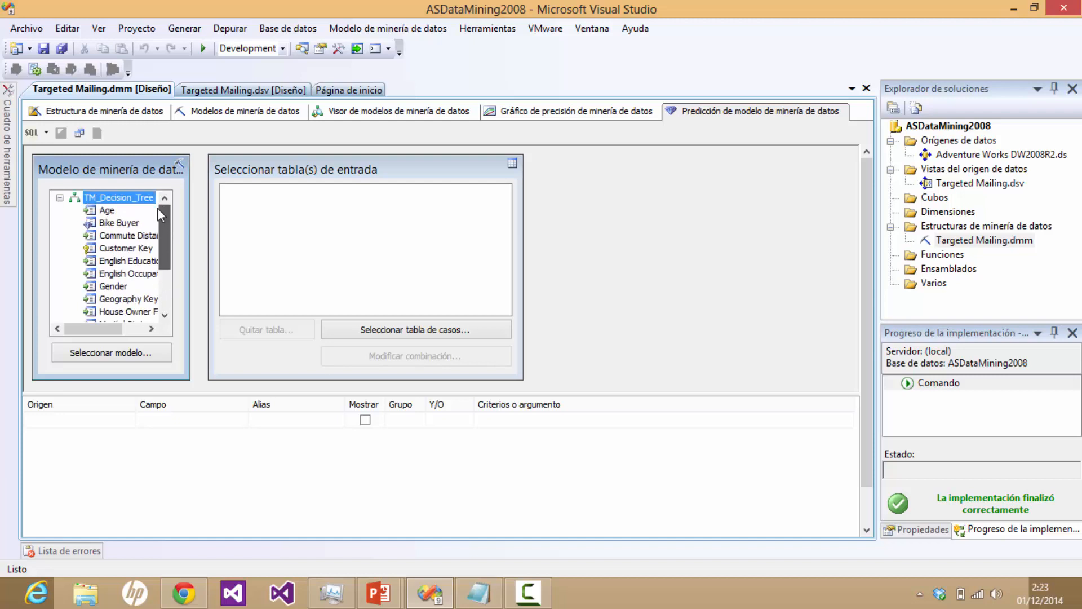
# Step: Choose TM_Decision_Tree from the Targeted Mailing structure as the mining model for the prediction query
pyautogui.click(124, 350)
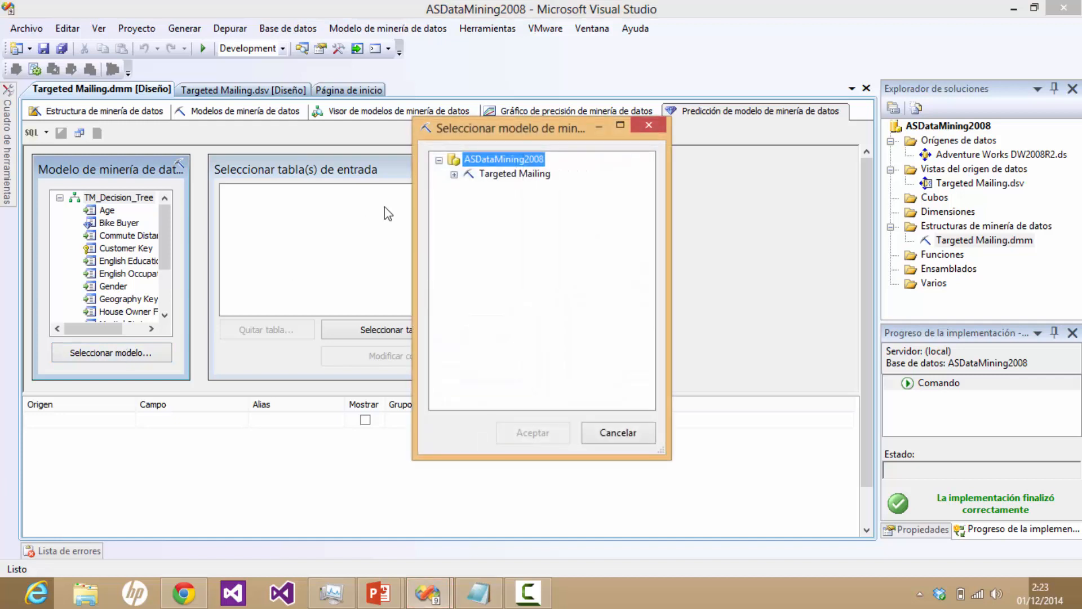
pyautogui.click(523, 176)
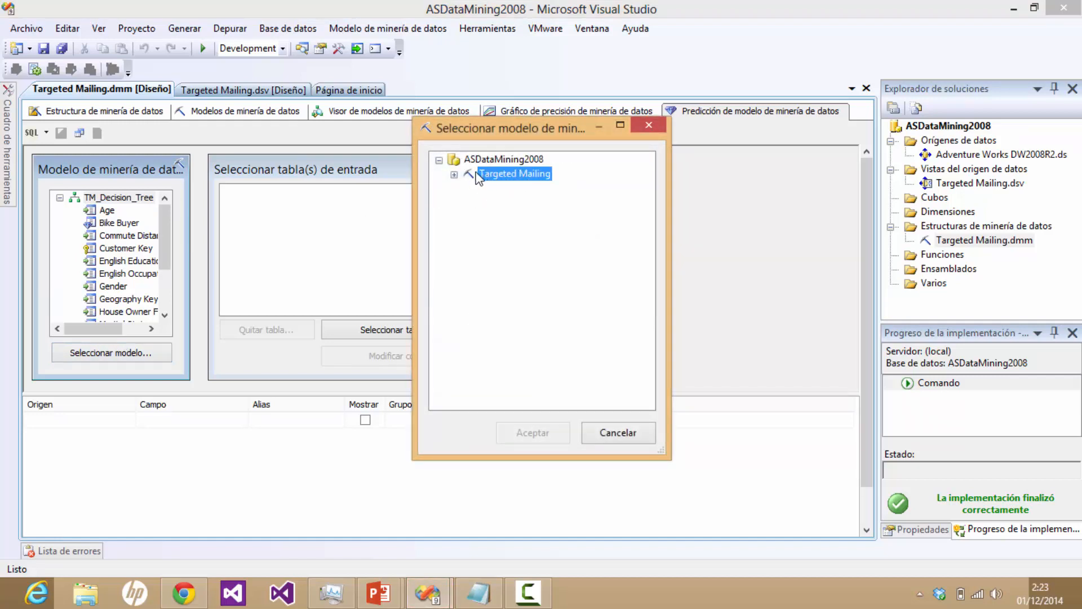
pyautogui.click(454, 174)
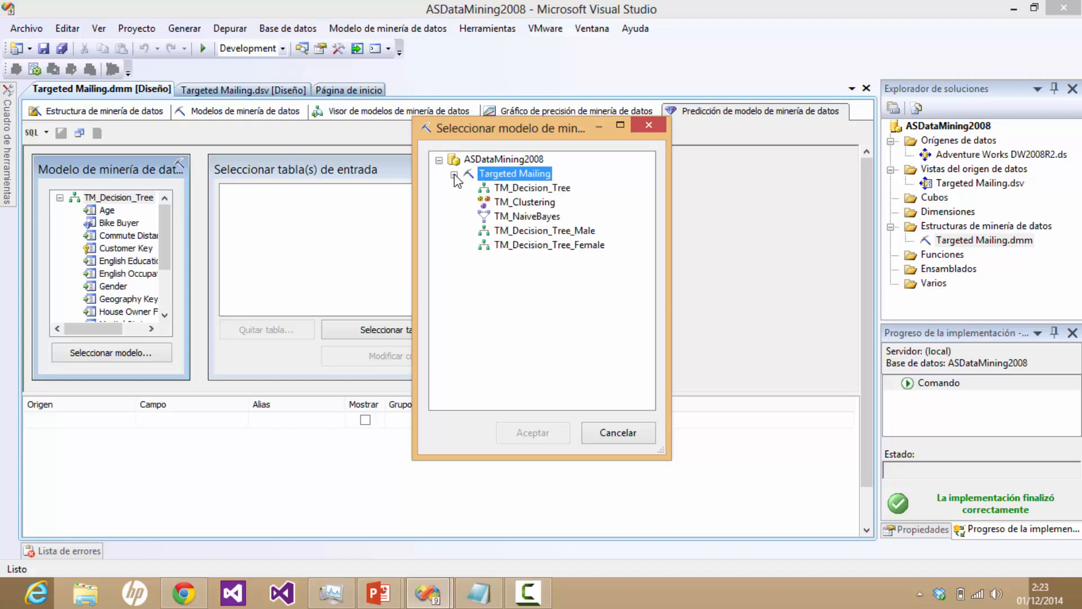
pyautogui.click(521, 190)
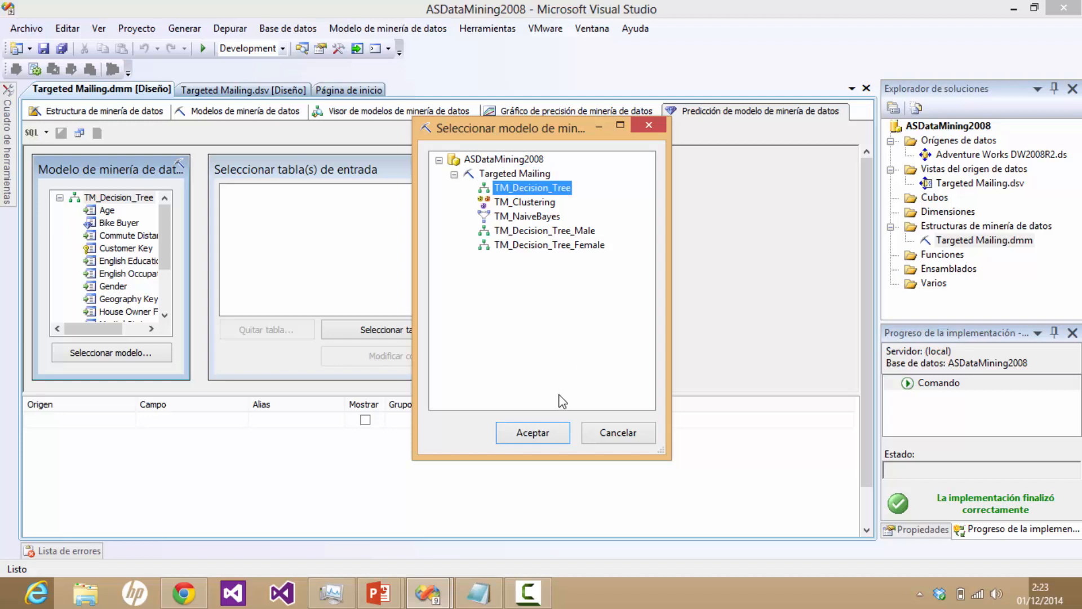
pyautogui.click(544, 435)
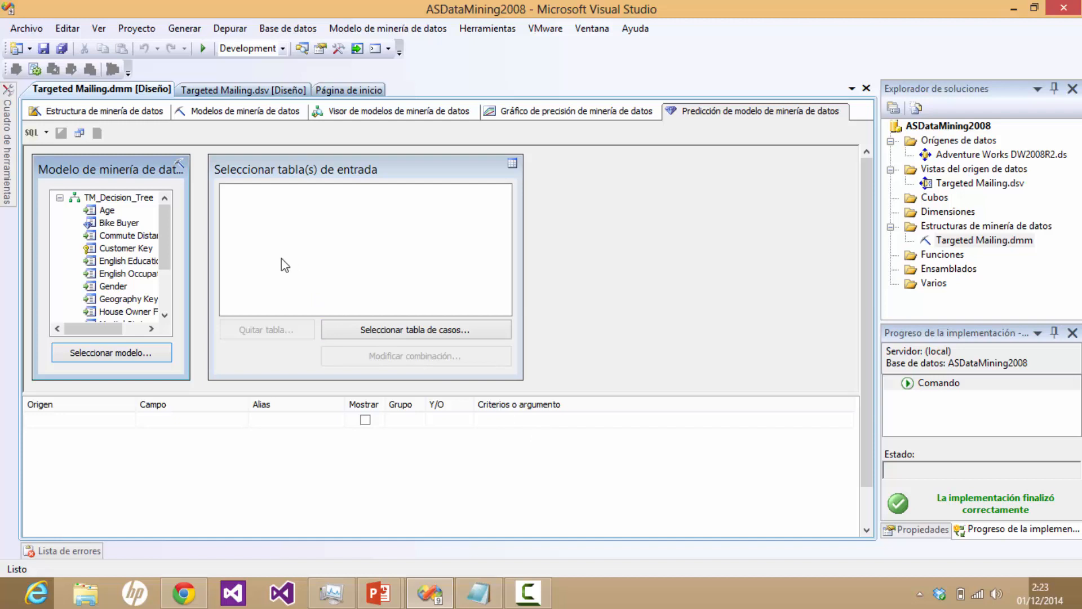
# Step: Select the ProspectiveBuyer table from the Adventure Works DW2008R2 data source as the prediction query's case table
pyautogui.click(399, 332)
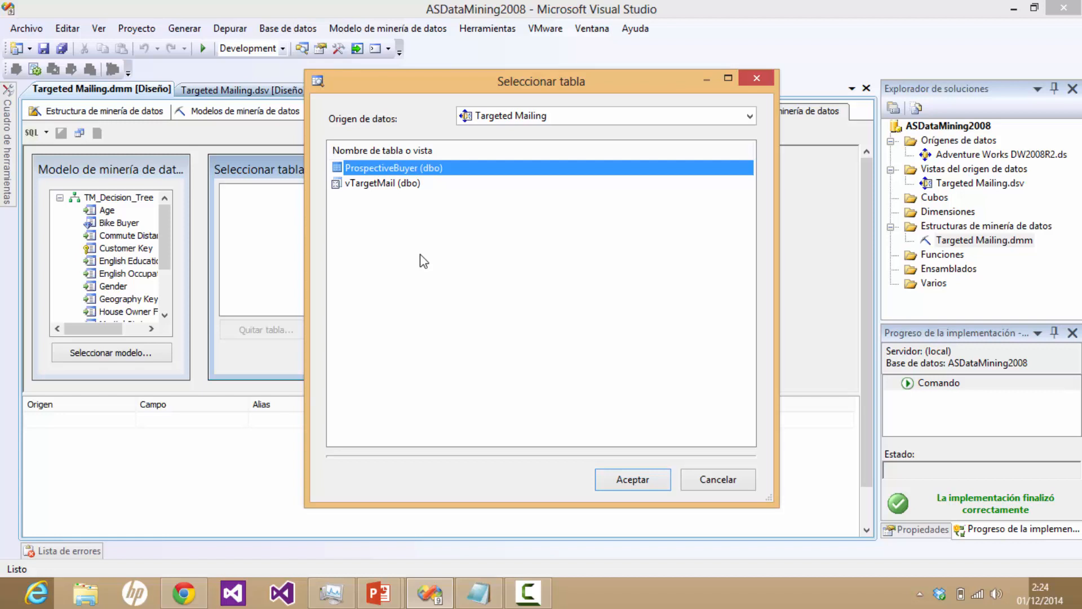
pyautogui.click(549, 118)
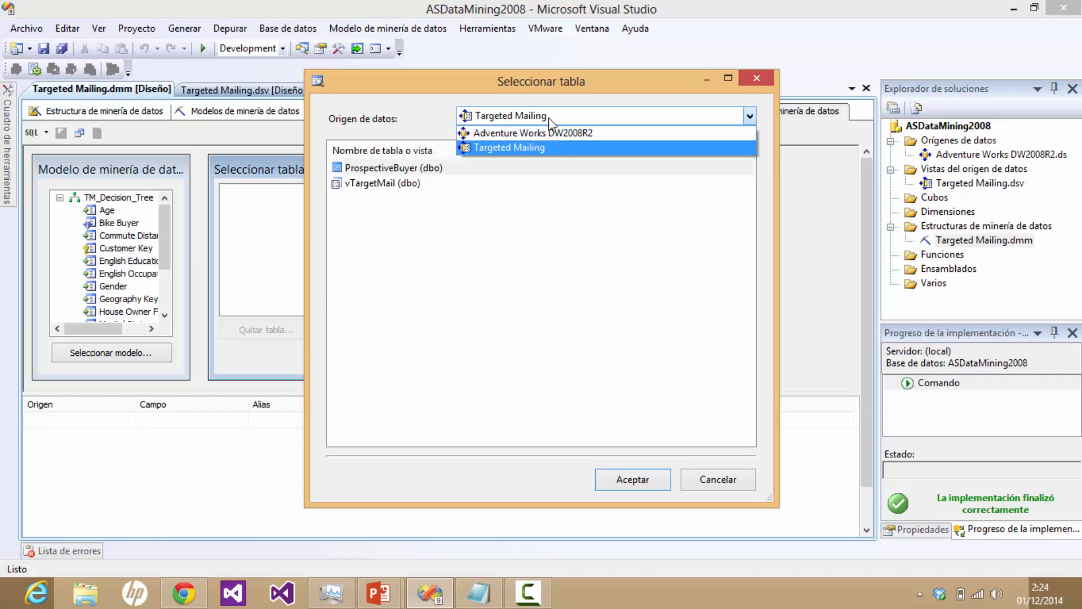
pyautogui.click(536, 133)
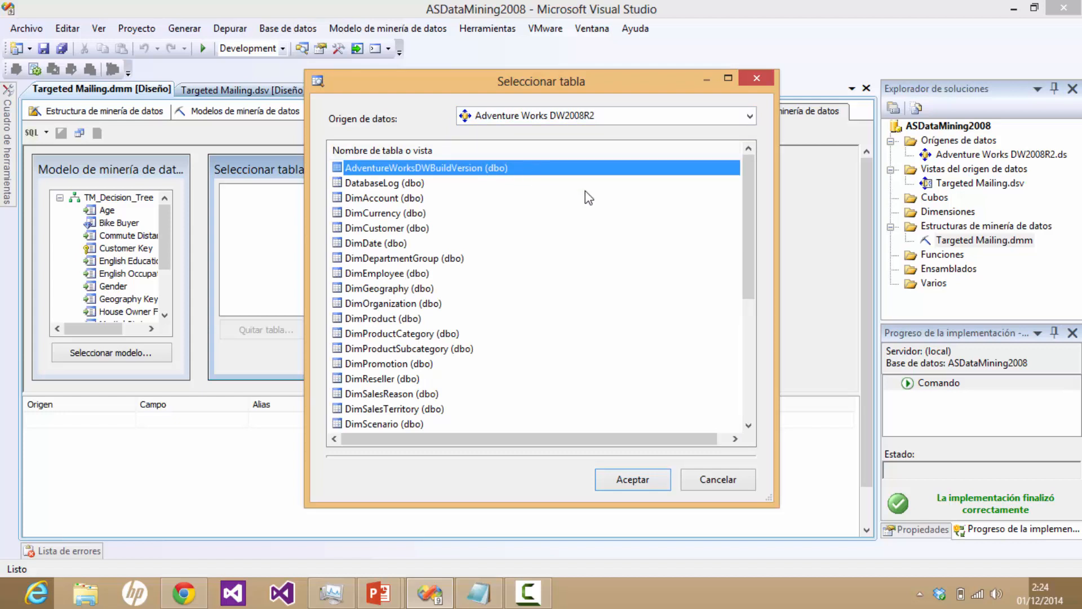
pyautogui.moveTo(753, 263); pyautogui.dragTo(748, 382)
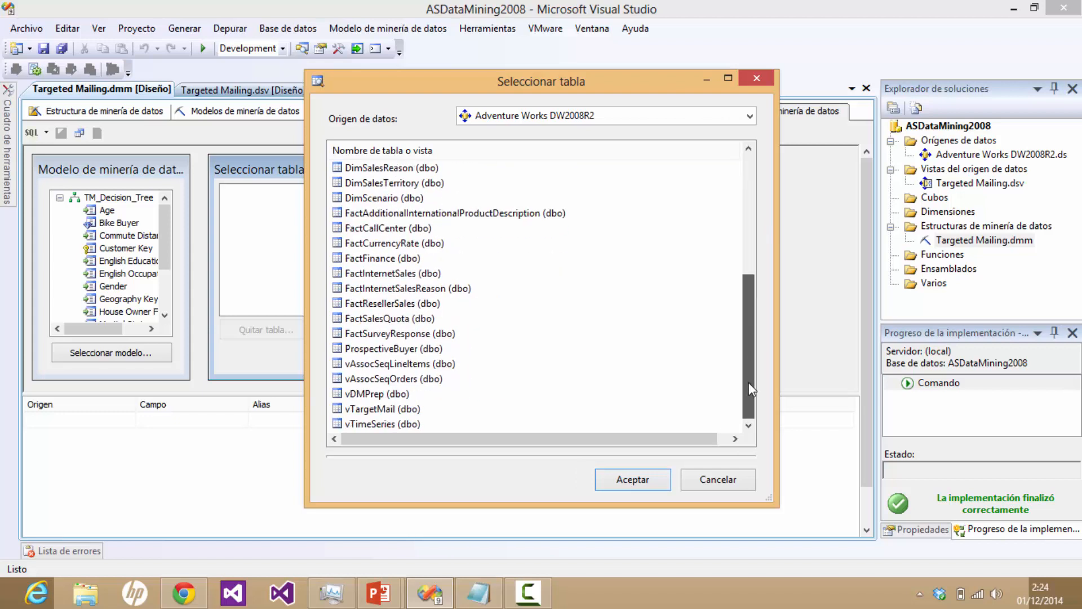
pyautogui.click(444, 349)
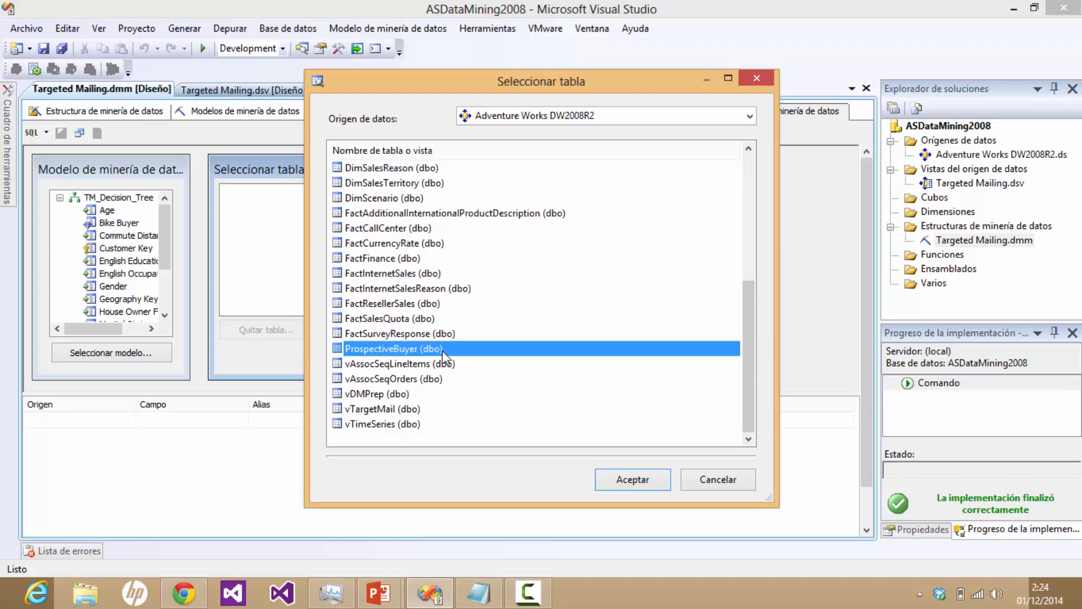
pyautogui.click(630, 480)
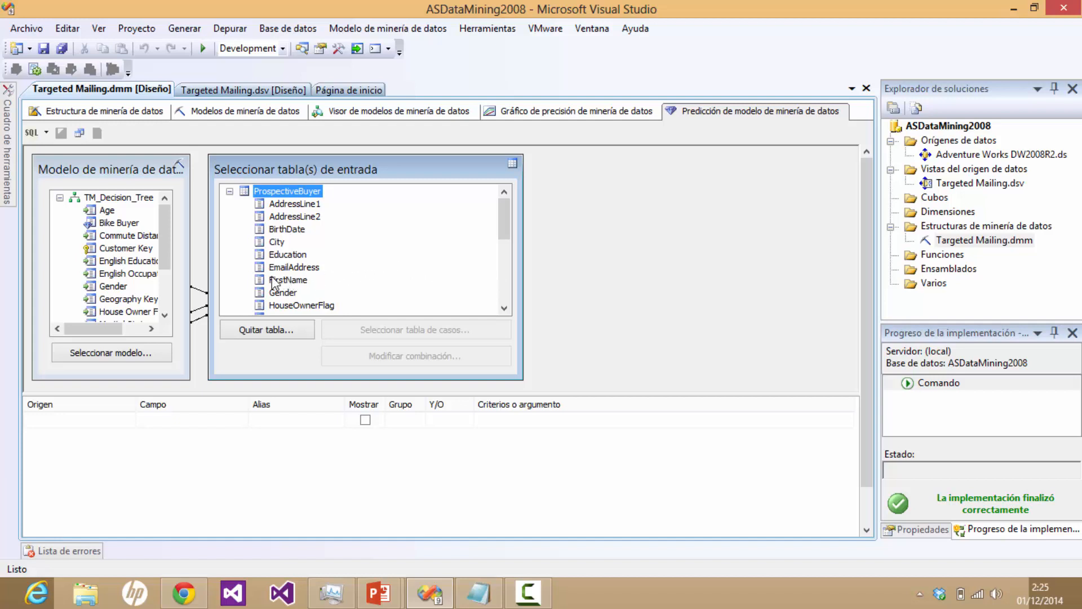
# Step: Open the column connections between the mining model and the ProspectiveBuyer input table for modification
pyautogui.click(200, 297)
pyautogui.rightClick(200, 297)
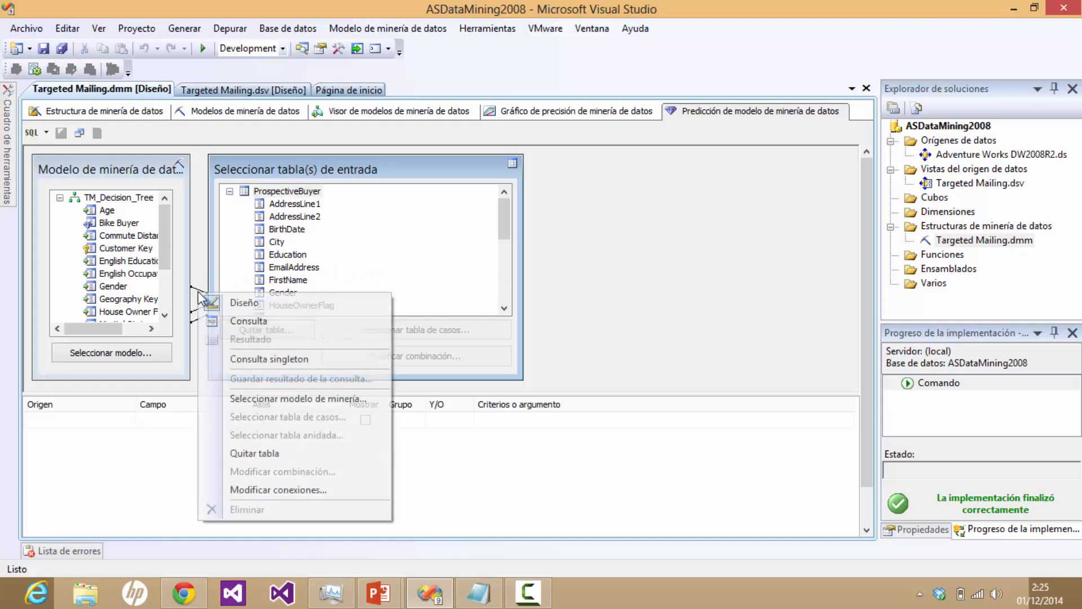
pyautogui.click(200, 297)
pyautogui.rightClick(200, 297)
pyautogui.click(200, 294)
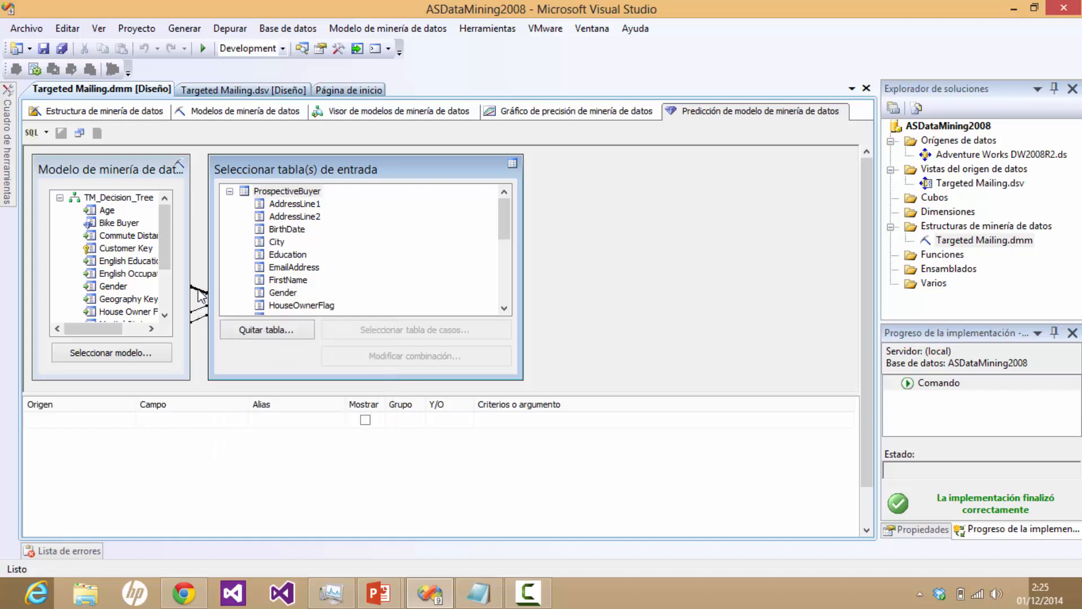
pyautogui.rightClick(200, 294)
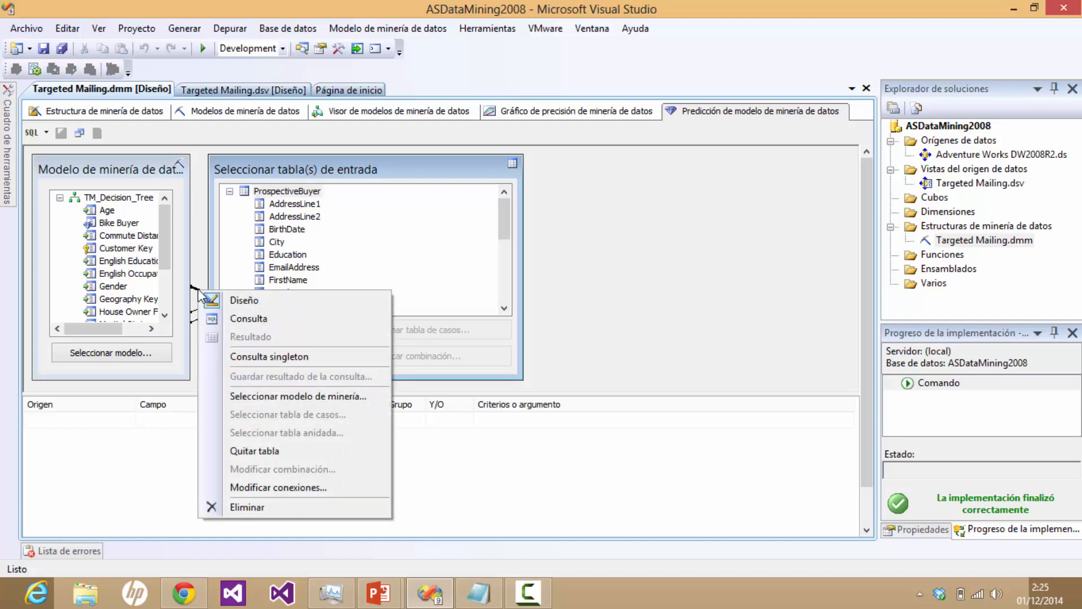
pyautogui.click(303, 488)
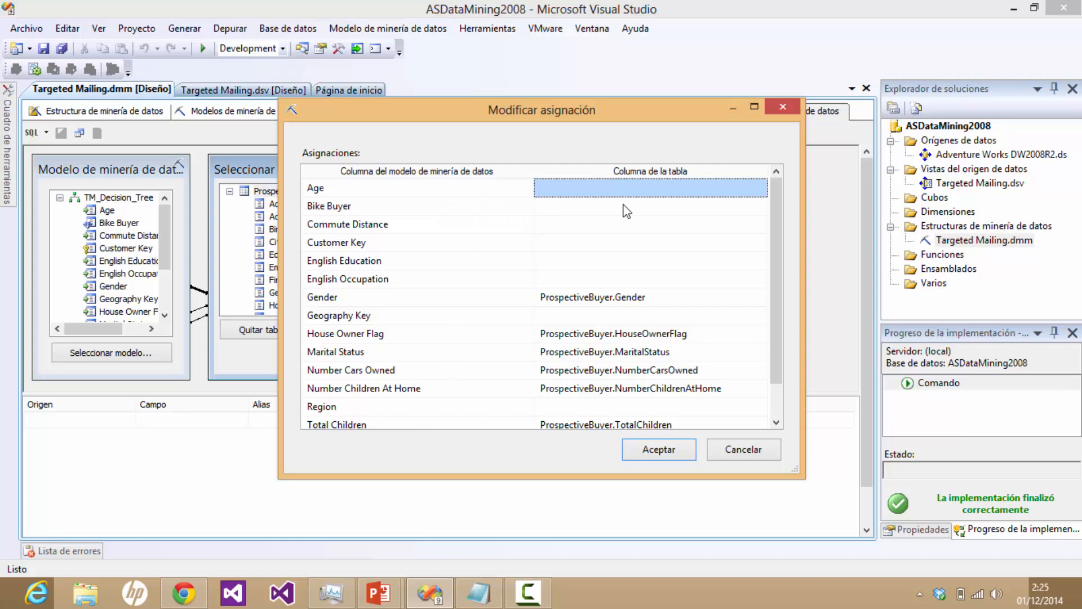
# Step: Map the model's Bike Buyer column to ProspectiveBuyer.Unknown and accept the modified mapping
pyautogui.click(657, 207)
pyautogui.click(761, 207)
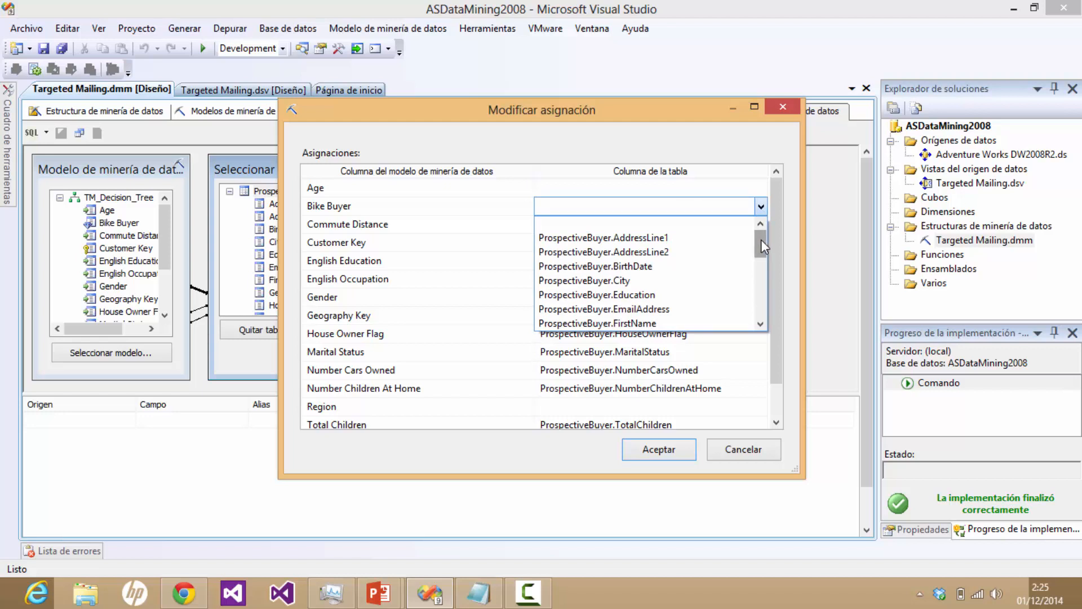
pyautogui.moveTo(761, 243); pyautogui.dragTo(761, 308)
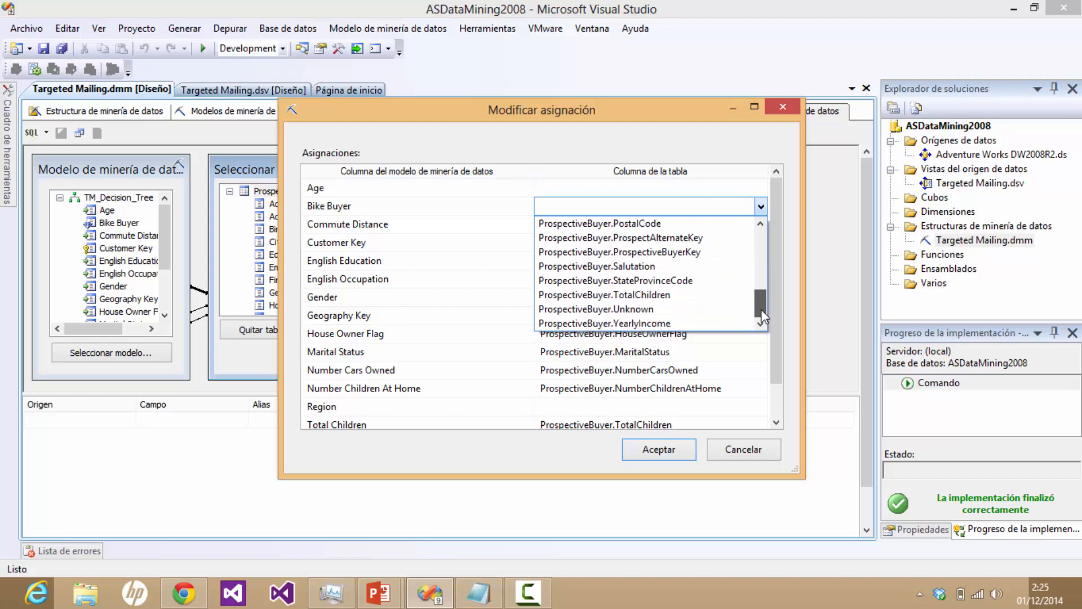
pyautogui.click(699, 309)
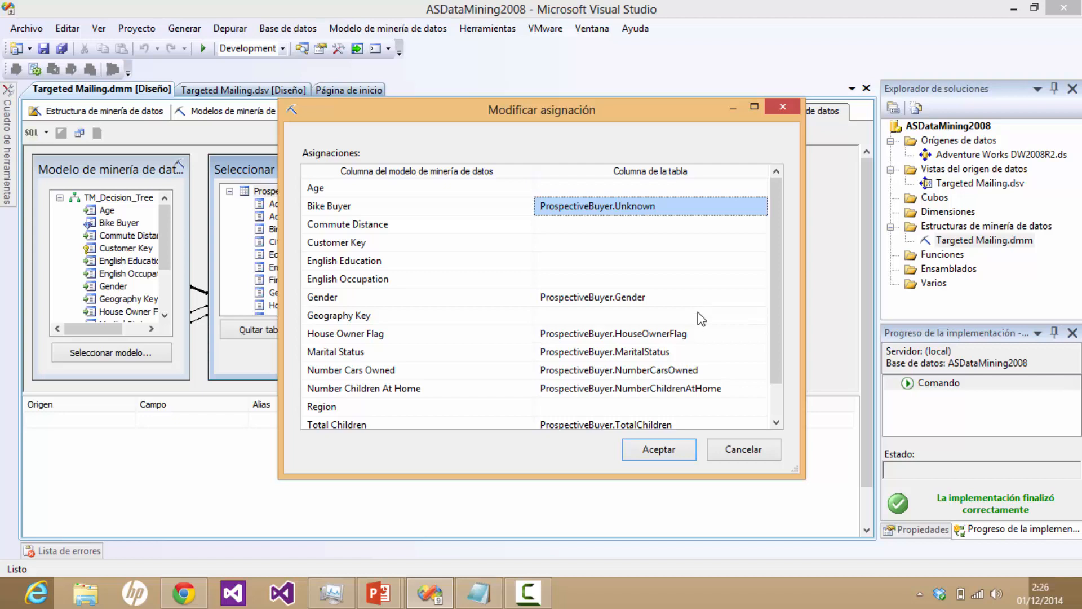
pyautogui.click(653, 451)
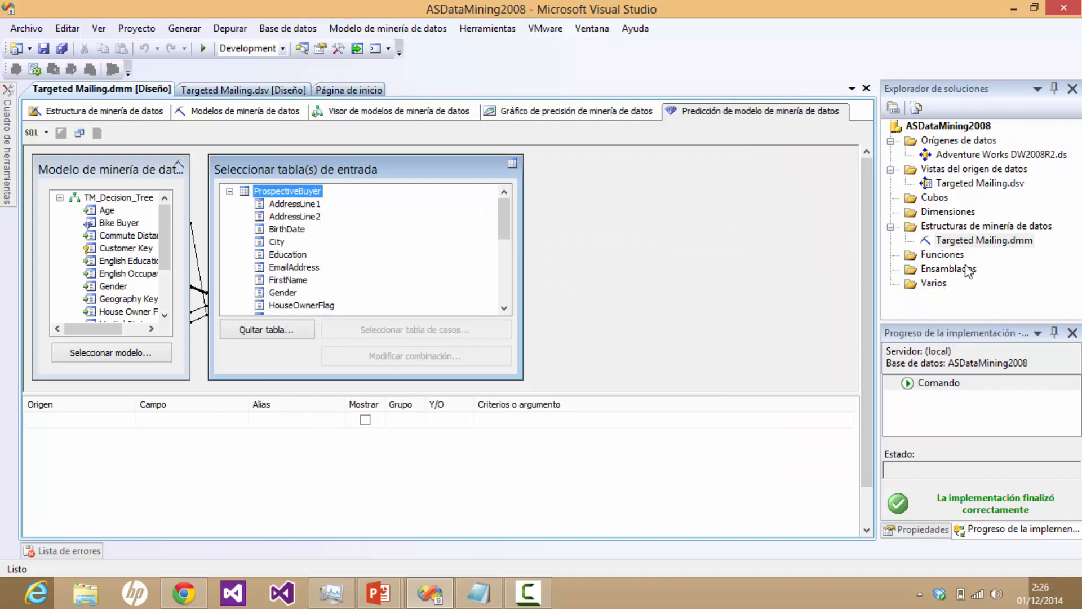
# Step: Open the Targeted Mailing data source view in the designer and create a named calculation called calcAge on the ProspectiveBuyer table
pyautogui.rightClick(965, 188)
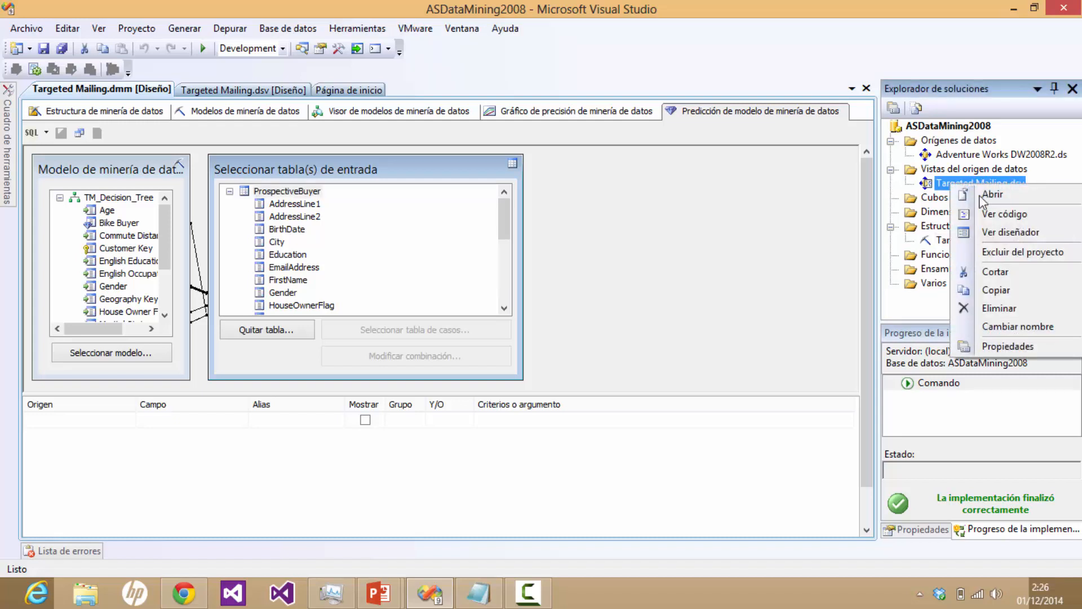
pyautogui.click(1008, 233)
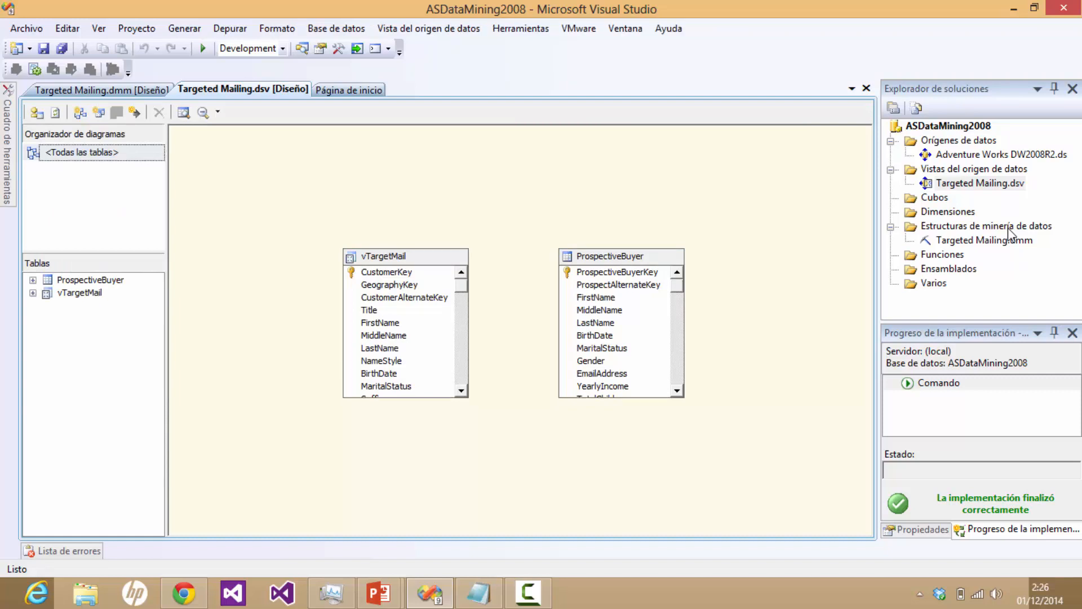
pyautogui.rightClick(601, 255)
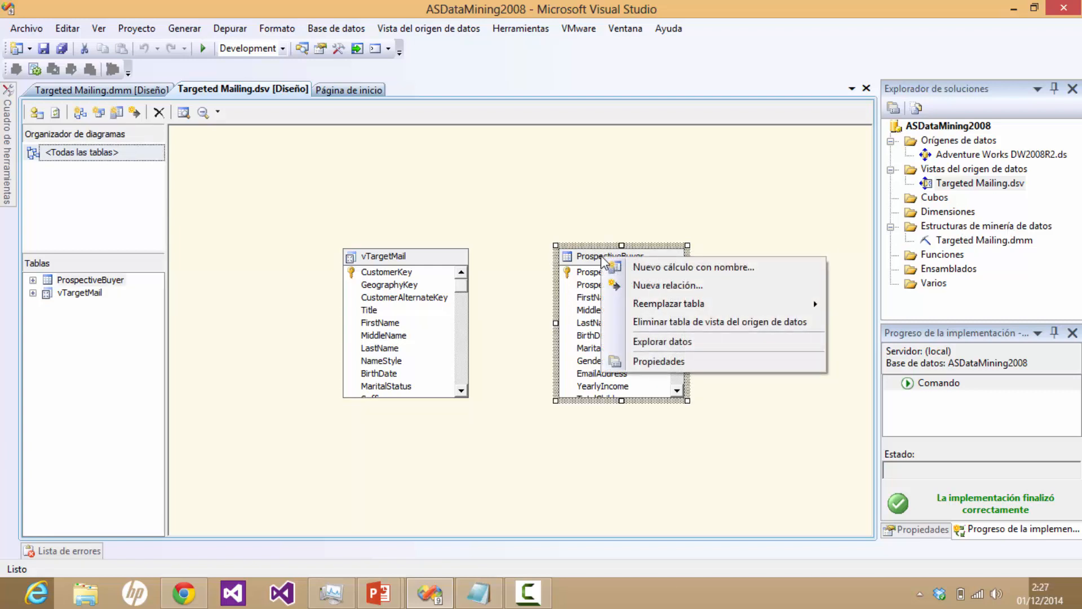
pyautogui.click(640, 268)
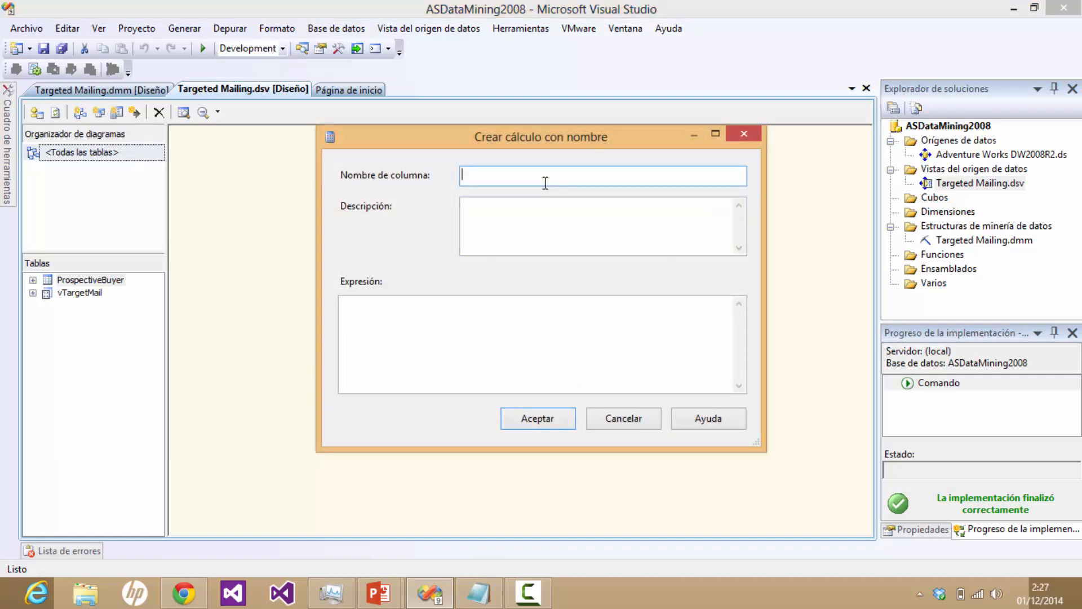
pyautogui.write('calcAge')
pyautogui.click(549, 220)
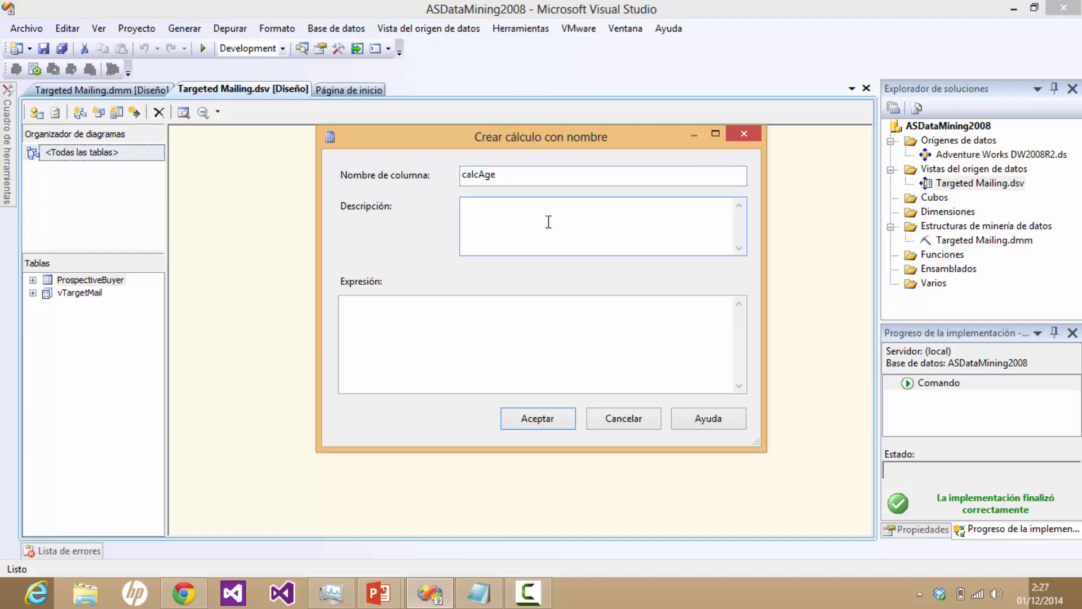
# Step: Enter DATEDIFF(AAAA,[BirthDate], getdate()) as the calcAge expression and try to accept the calculation
pyautogui.click(500, 320)
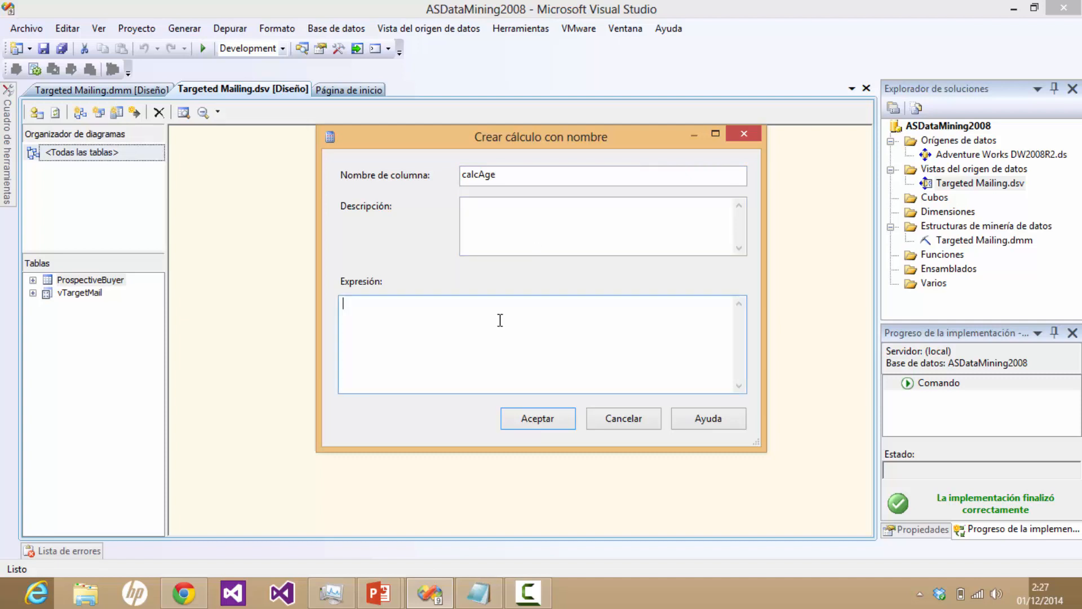
pyautogui.write('DATEDIFF(AA')
pyautogui.write('A,[]Bir')
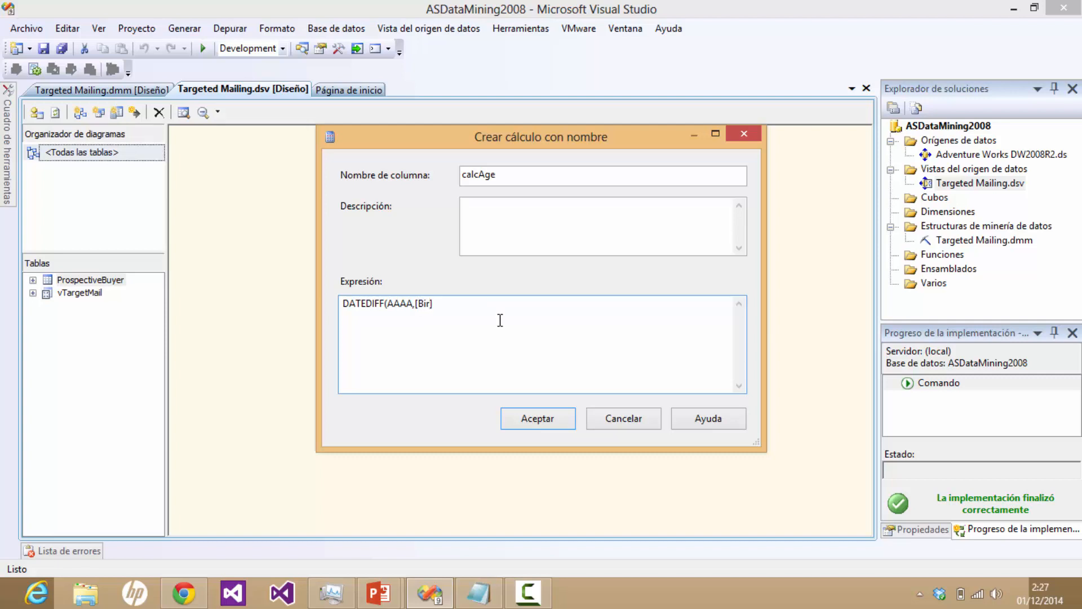
pyautogui.write('thDate, getdate()')
pyautogui.press('BackSpace')
pyautogui.write(')')
pyautogui.press('Left')
pyautogui.press('Left')
pyautogui.press('Left')
pyautogui.press('Left')
pyautogui.press('Left')
pyautogui.press('Left')
pyautogui.press('Left')
pyautogui.press('Left')
pyautogui.write(']')
pyautogui.click(546, 421)
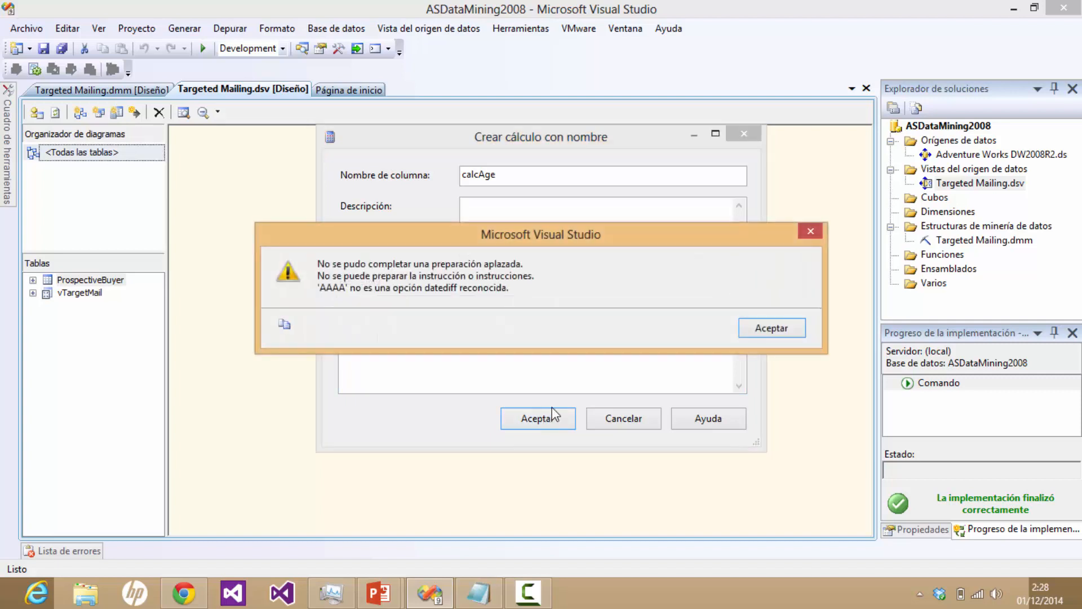
pyautogui.click(764, 329)
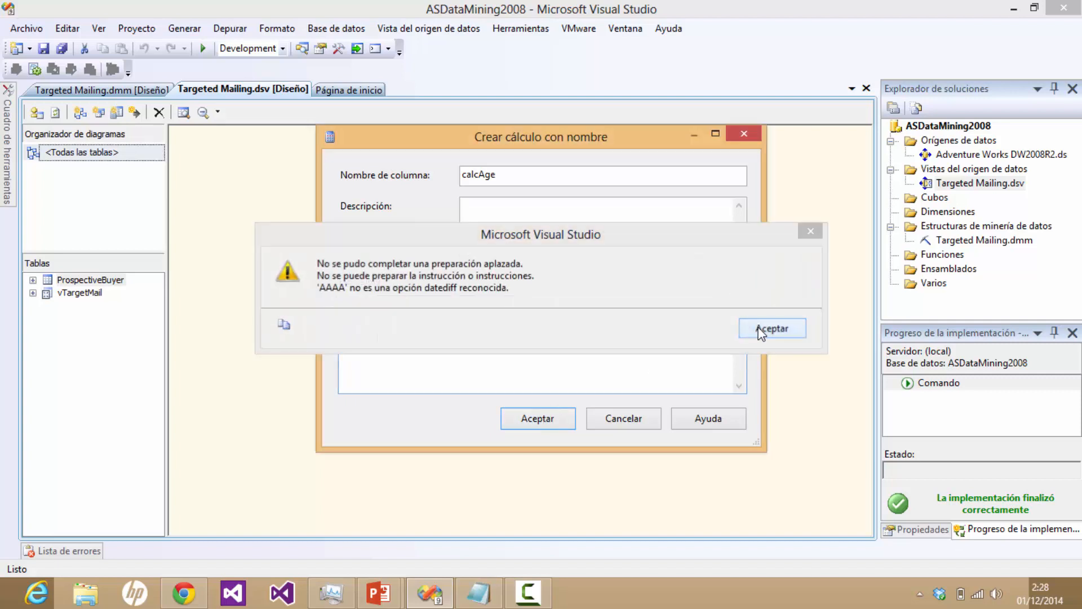
# Step: Try changing the column reference in the calcAge expression to [BirdthDate] and accepting the calculation
pyautogui.click(409, 304)
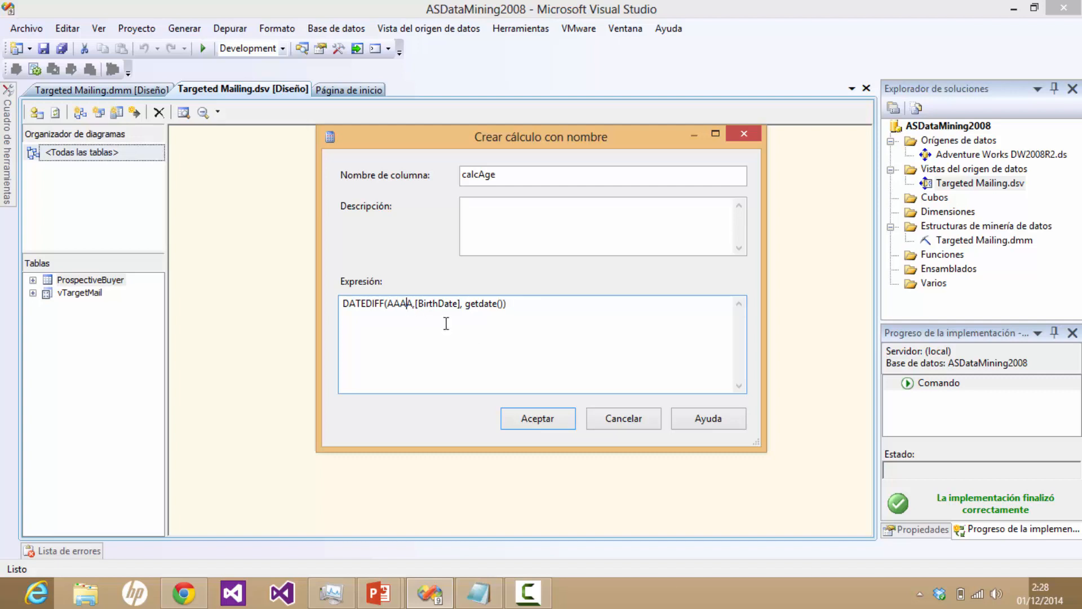
pyautogui.press('Right')
pyautogui.press('Right')
pyautogui.press('Right')
pyautogui.press('Right')
pyautogui.press('Right')
pyautogui.press('Right')
pyautogui.press('Right')
pyautogui.press('Right')
pyautogui.press('BackSpace')
pyautogui.press('BackSpace')
pyautogui.write('dth')
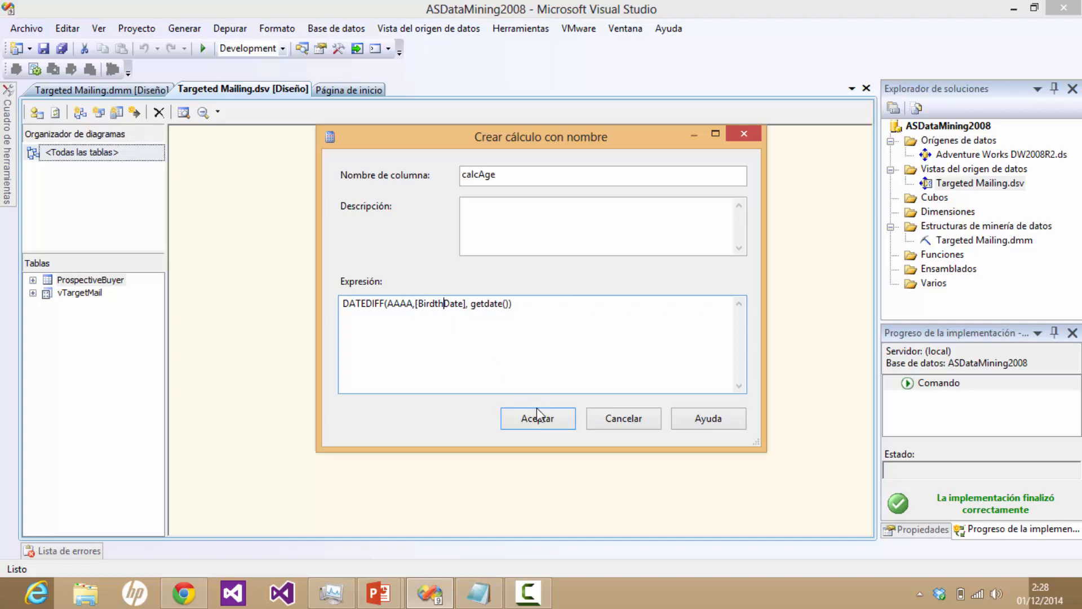
pyautogui.click(539, 420)
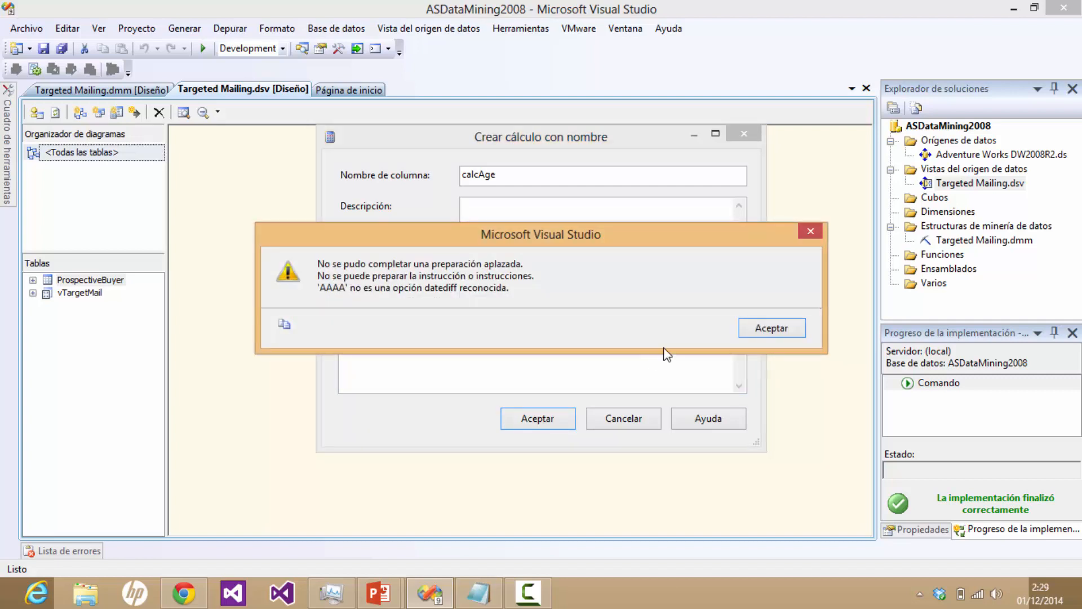
pyautogui.click(767, 325)
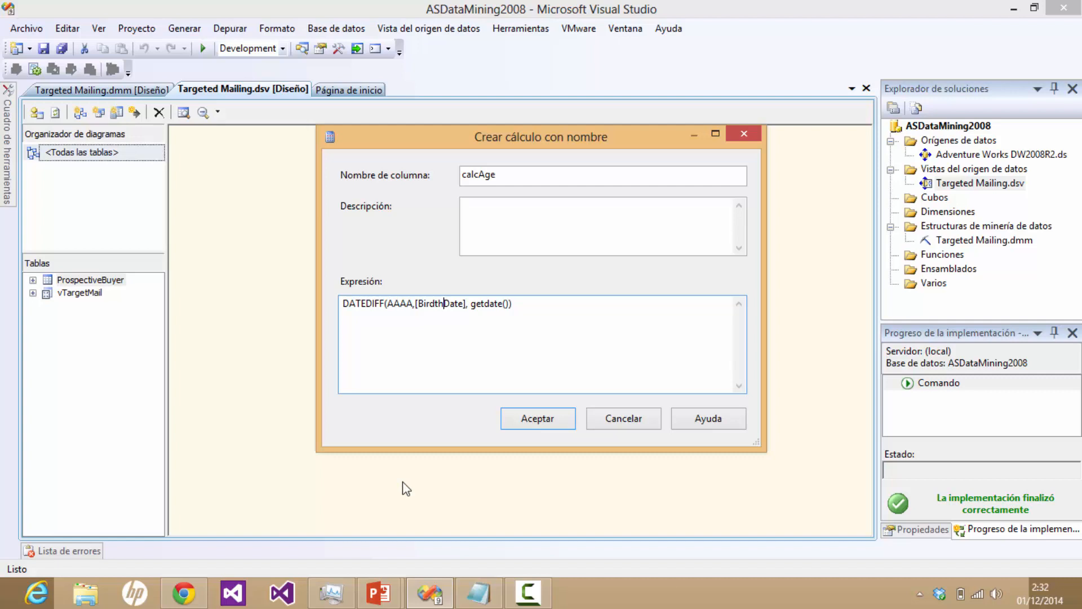
# Step: Replace the date part in the DATEDIFF expression with YYYY and try to accept the calculation
pyautogui.press('Left')
pyautogui.press('Left')
pyautogui.press('Left')
pyautogui.press('Left')
pyautogui.press('Left')
pyautogui.press('Left')
pyautogui.press('Left')
pyautogui.press('BackSpace')
pyautogui.press('BackSpace')
pyautogui.press('BackSpace')
pyautogui.press('BackSpace')
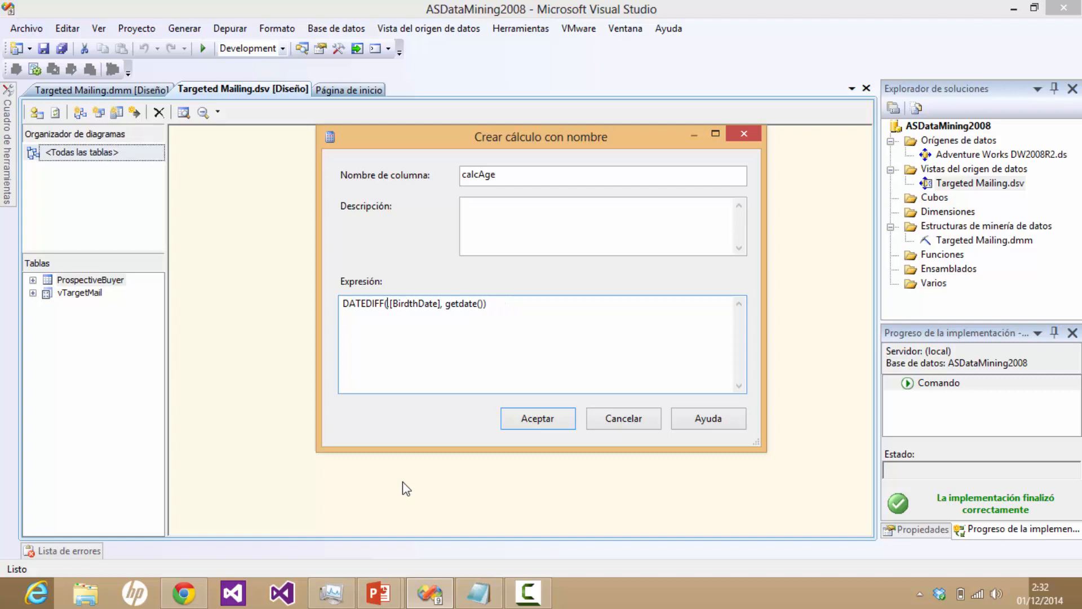
pyautogui.write('YYYY,')
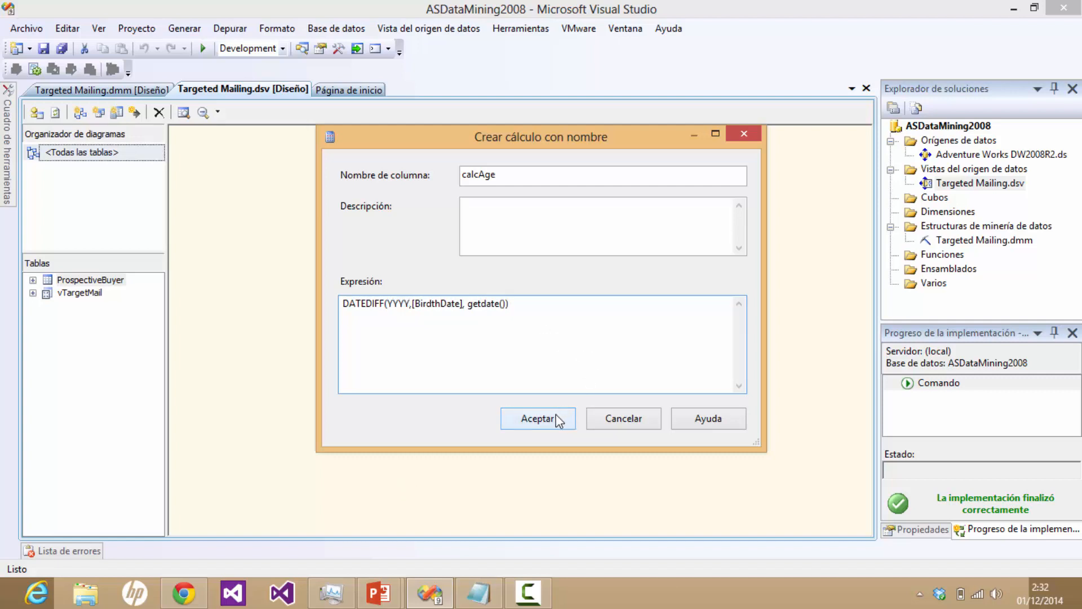
pyautogui.click(557, 415)
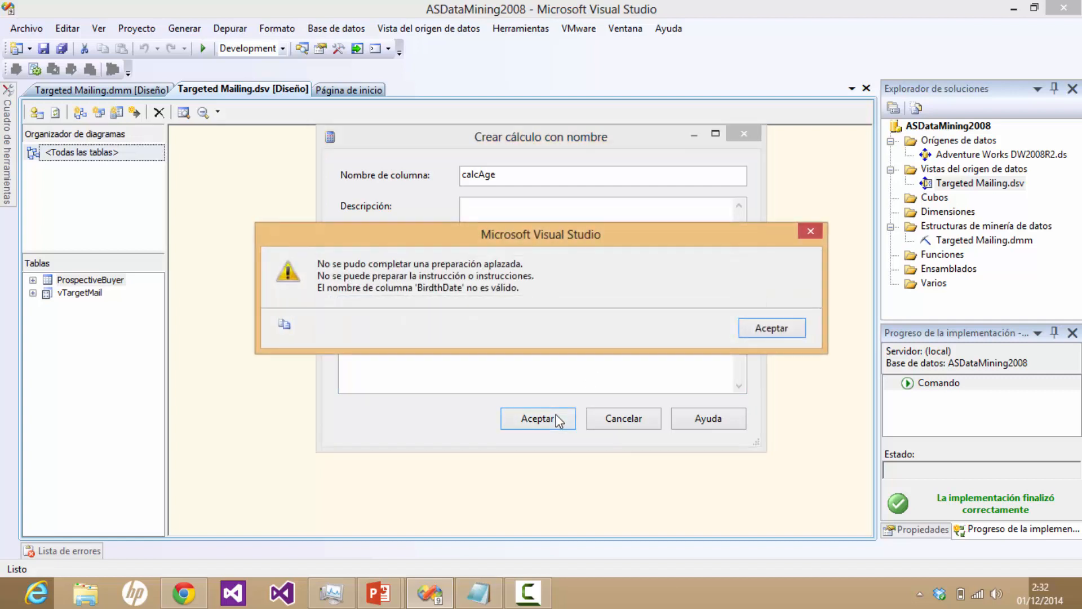
pyautogui.click(773, 334)
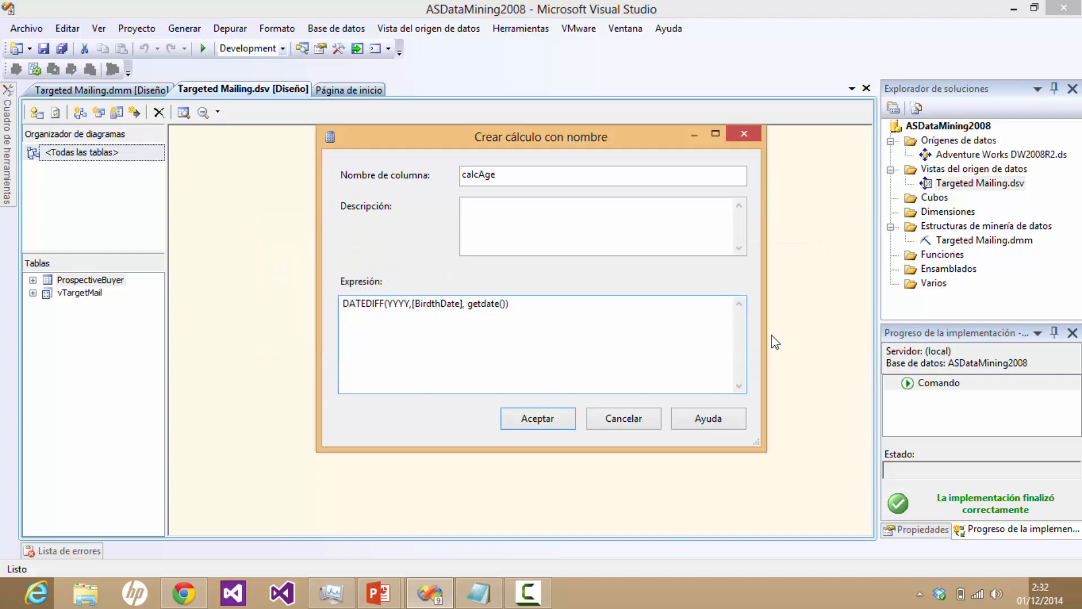
pyautogui.click(545, 416)
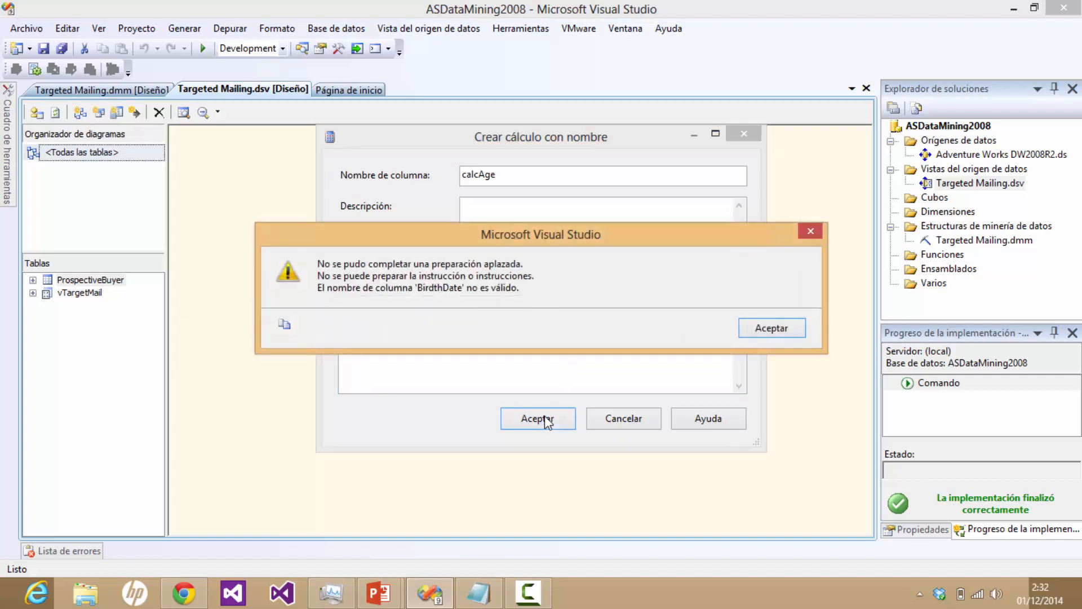
pyautogui.click(759, 332)
# Step: Correct the column reference in the expression to [BirthDate] and accept the calcAge calculation on ProspectiveBuyer
pyautogui.click(429, 306)
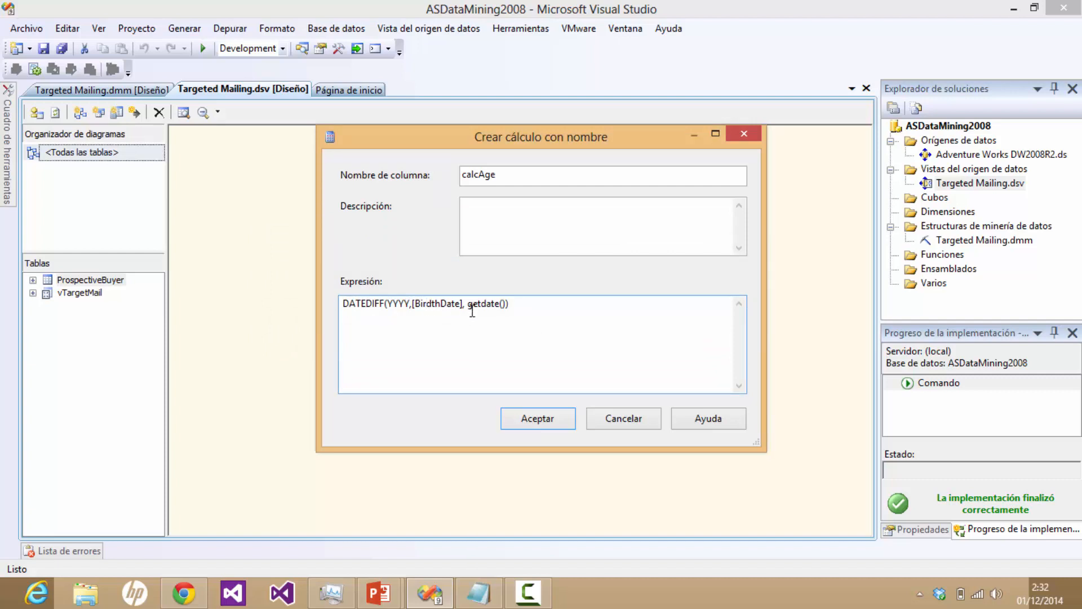
pyautogui.moveTo(560, 133); pyautogui.dragTo(333, 171)
pyautogui.press('Delete')
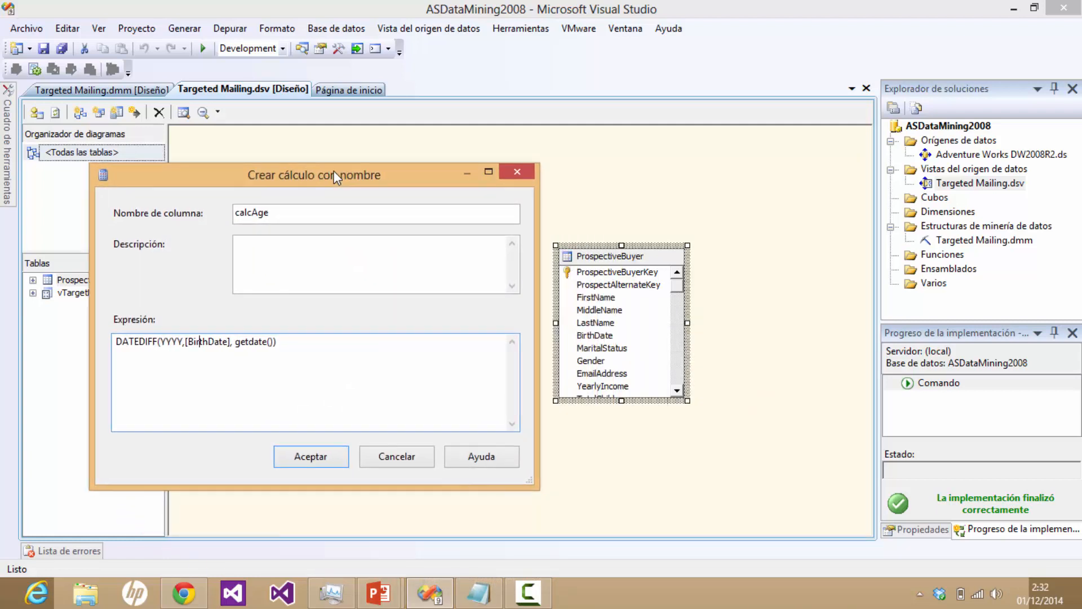
pyautogui.click(316, 458)
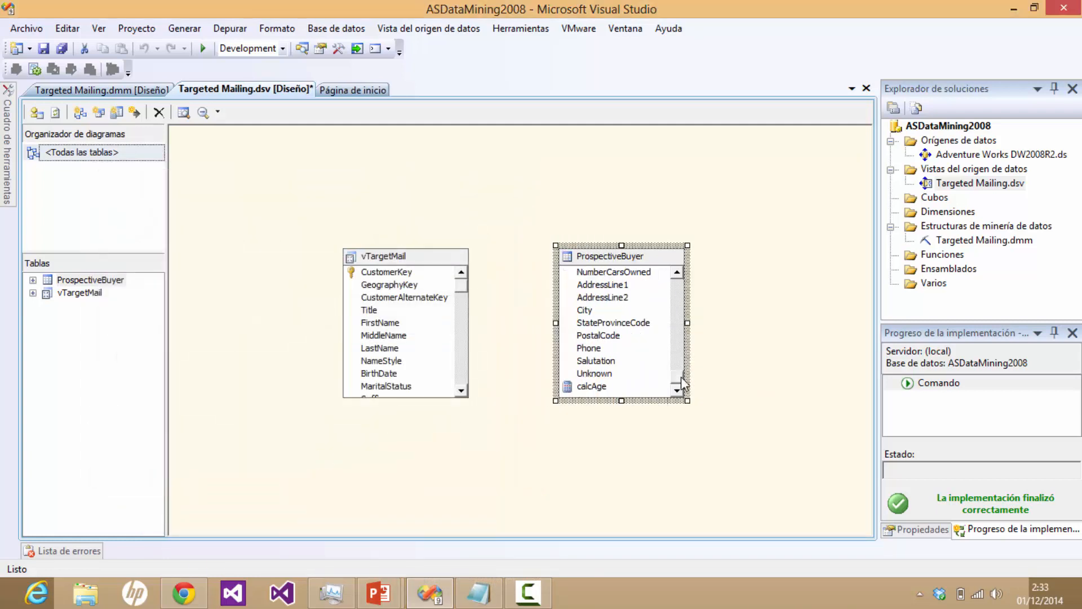
pyautogui.click(679, 357)
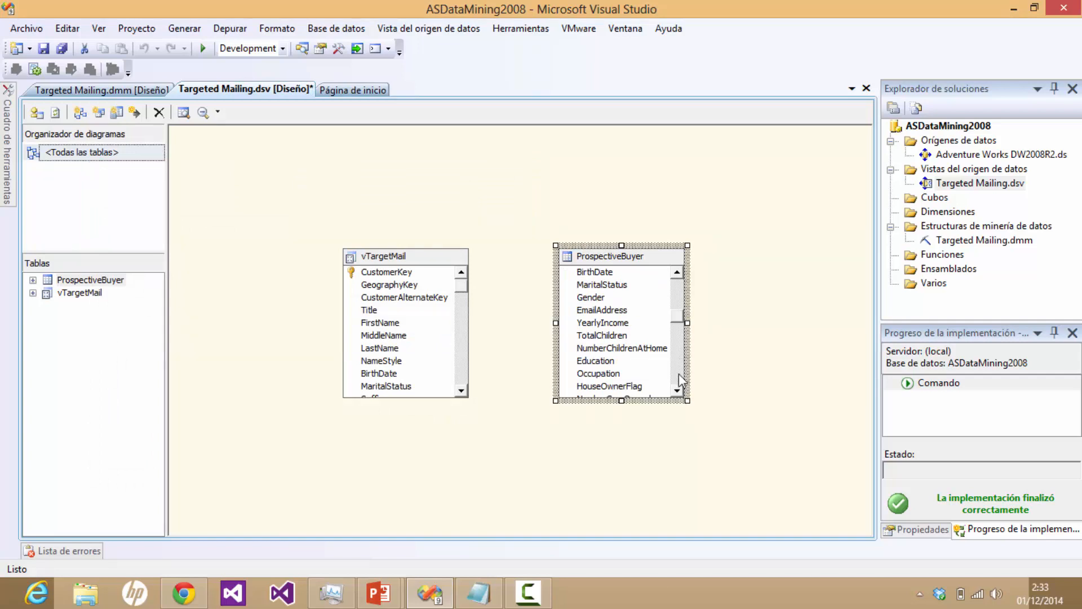
pyautogui.moveTo(681, 319); pyautogui.dragTo(679, 388)
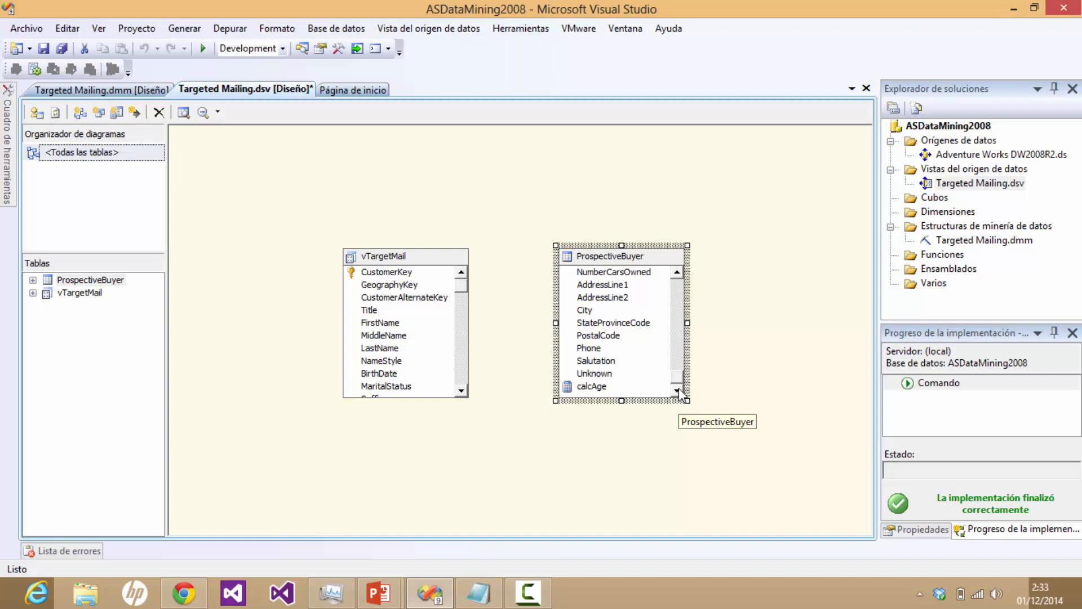
# Step: Return to the prediction query and try to find calcAge among the ProspectiveBuyer columns offered for the model's Age mapping
pyautogui.click(86, 90)
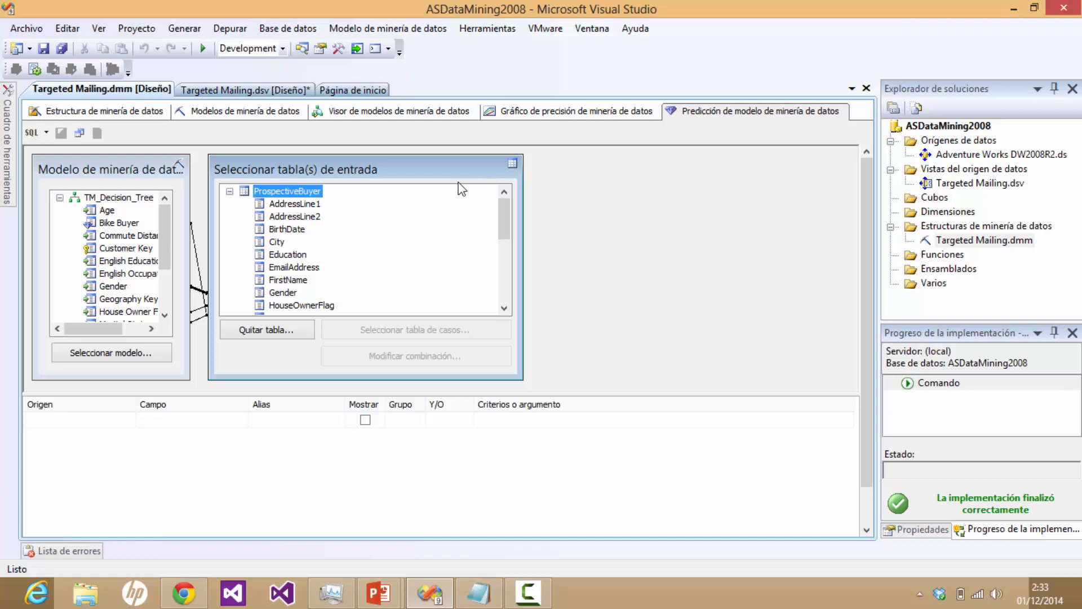
pyautogui.click(201, 293)
pyautogui.rightClick(201, 291)
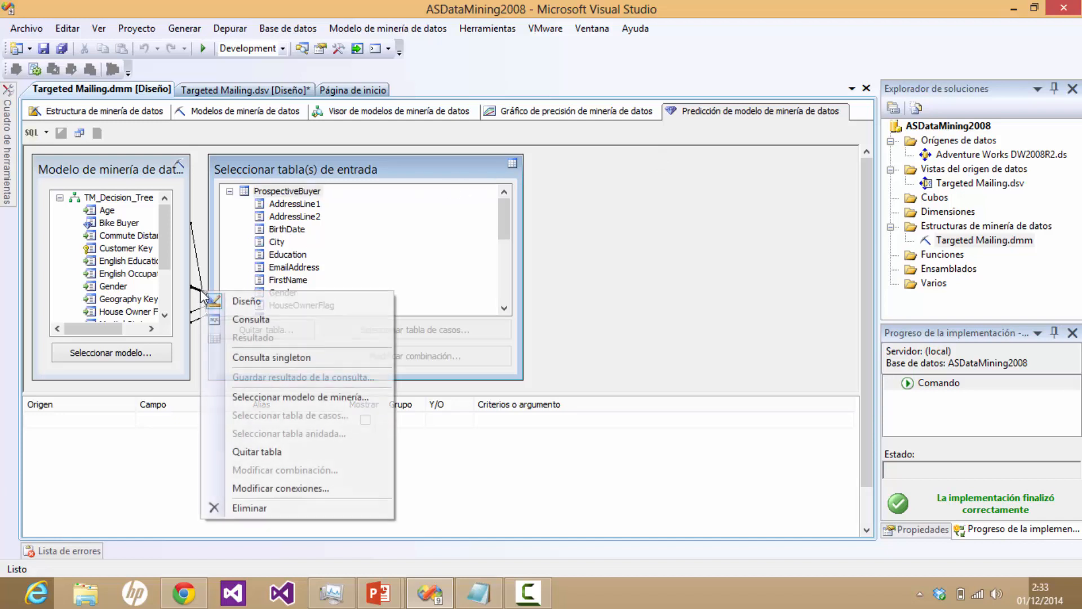
pyautogui.click(262, 481)
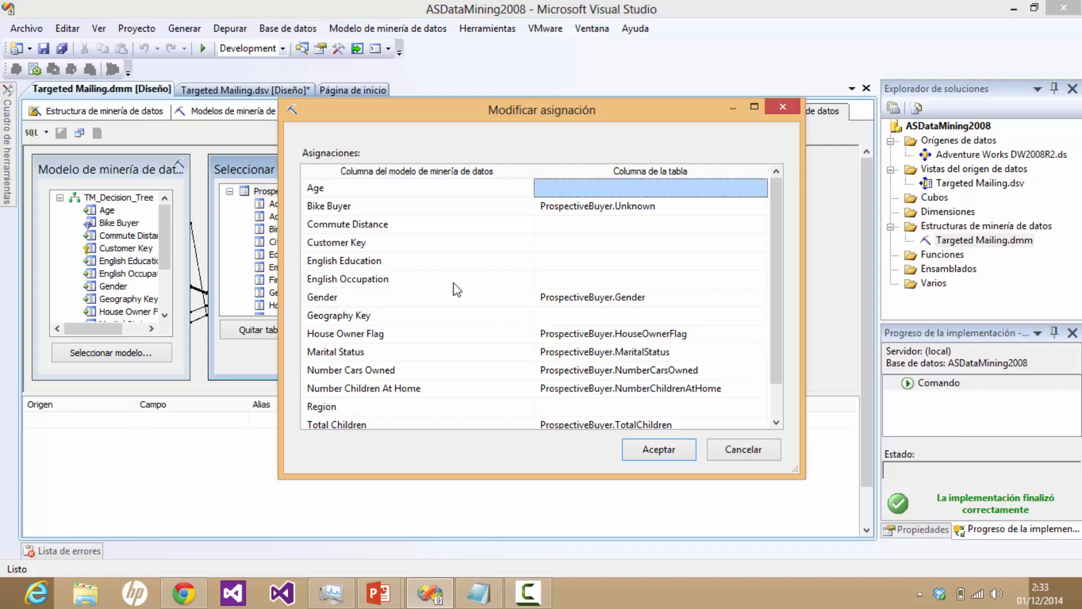
pyautogui.click(739, 204)
pyautogui.click(762, 191)
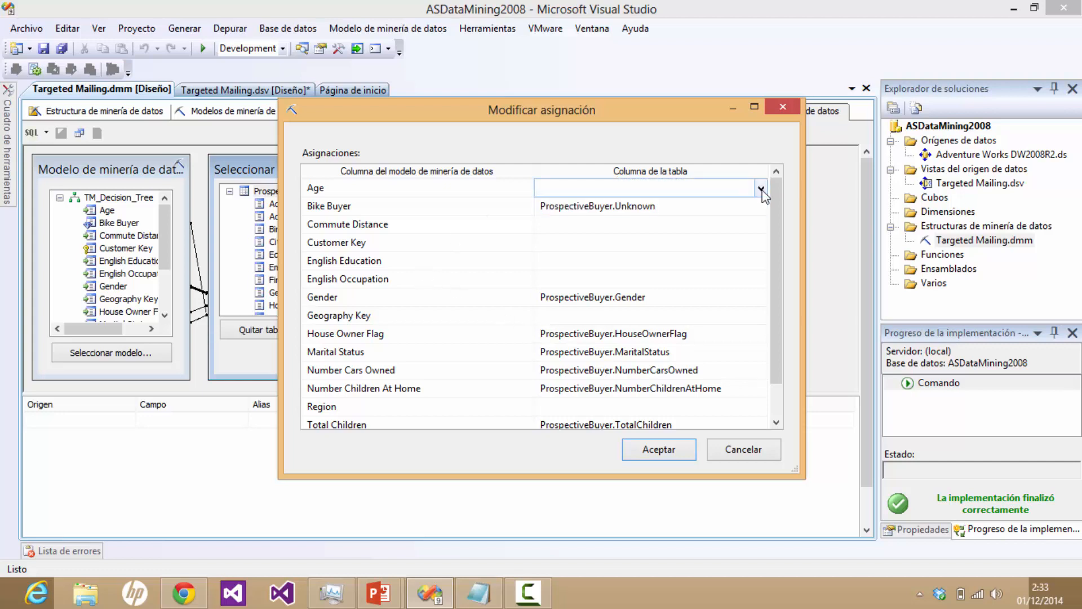
pyautogui.click(761, 190)
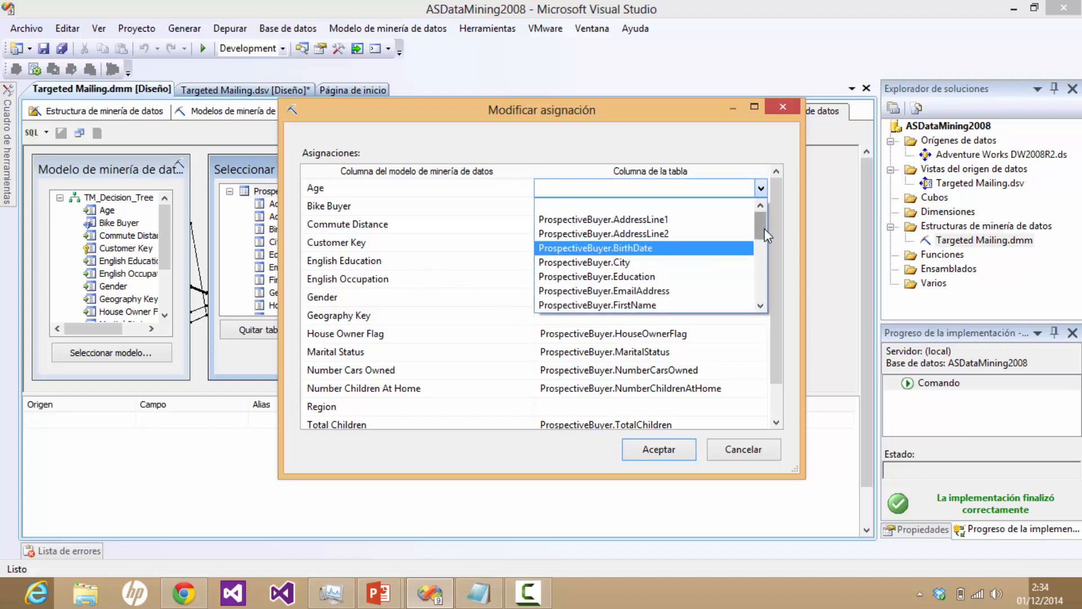
pyautogui.moveTo(764, 229)
pyautogui.mouseDown()
pyautogui.moveTo(761, 293)
pyautogui.moveTo(760, 217)
pyautogui.moveTo(763, 321)
pyautogui.moveTo(758, 215)
pyautogui.mouseUp()
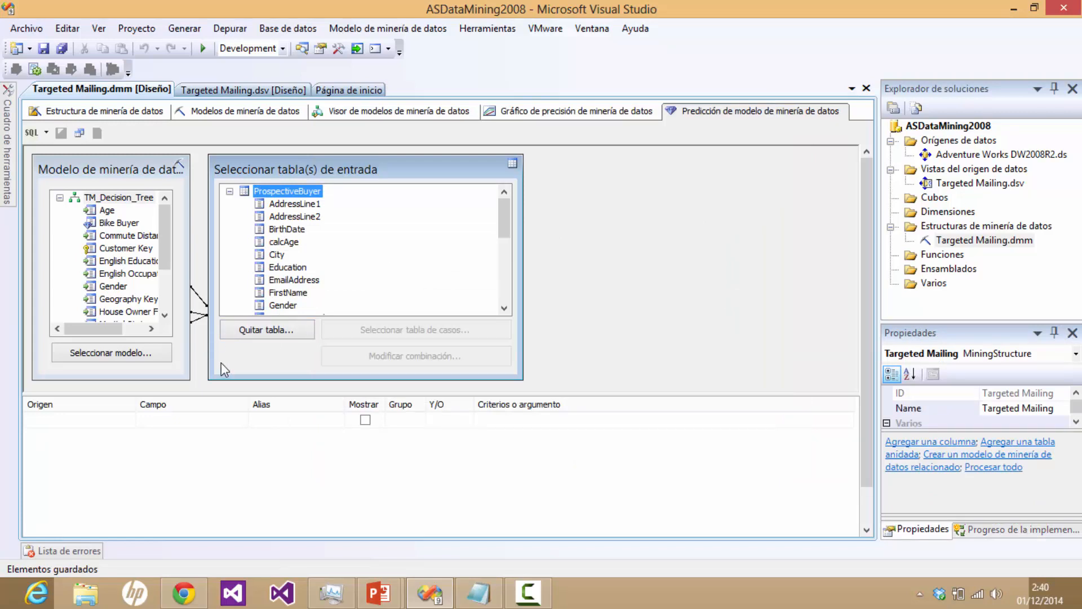
# Step: Map the model's Age column to ProspectiveBuyer.calcAge in the query's column connections and accept the mapping
pyautogui.rightClick(193, 315)
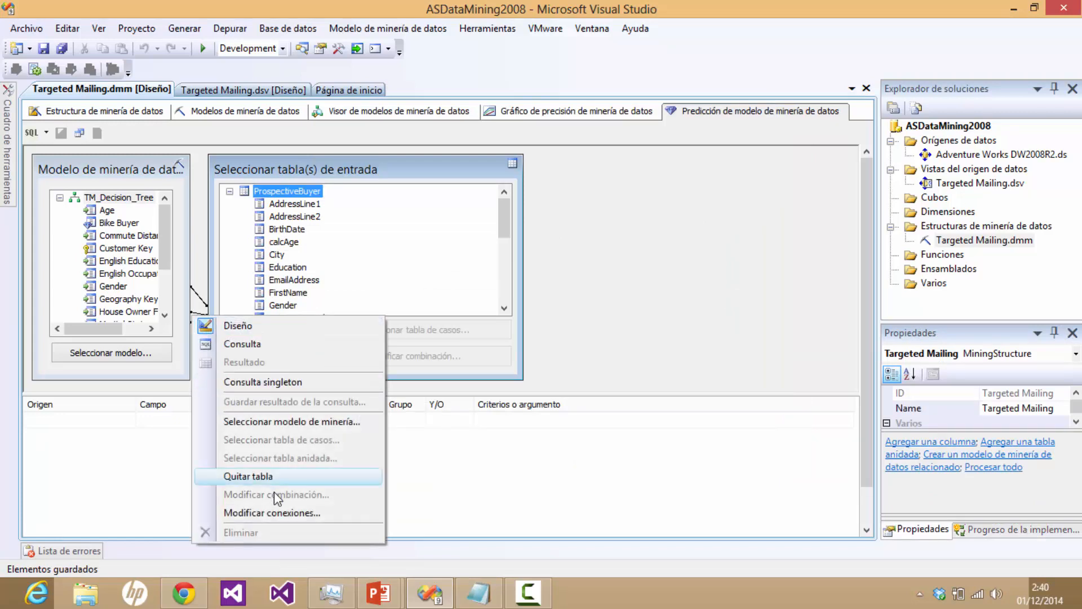
pyautogui.click(274, 514)
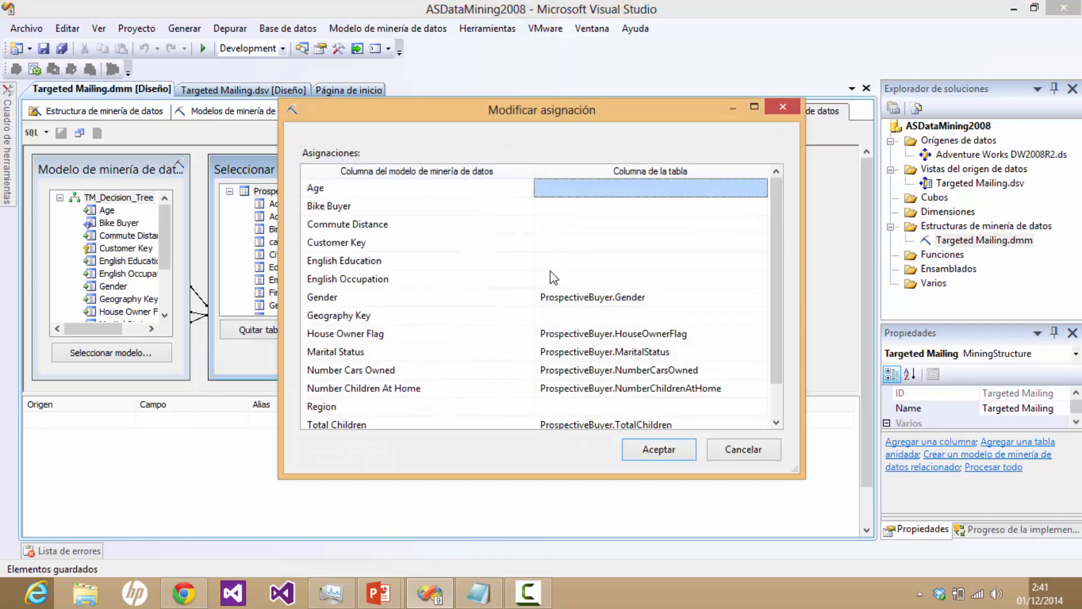
pyautogui.click(760, 188)
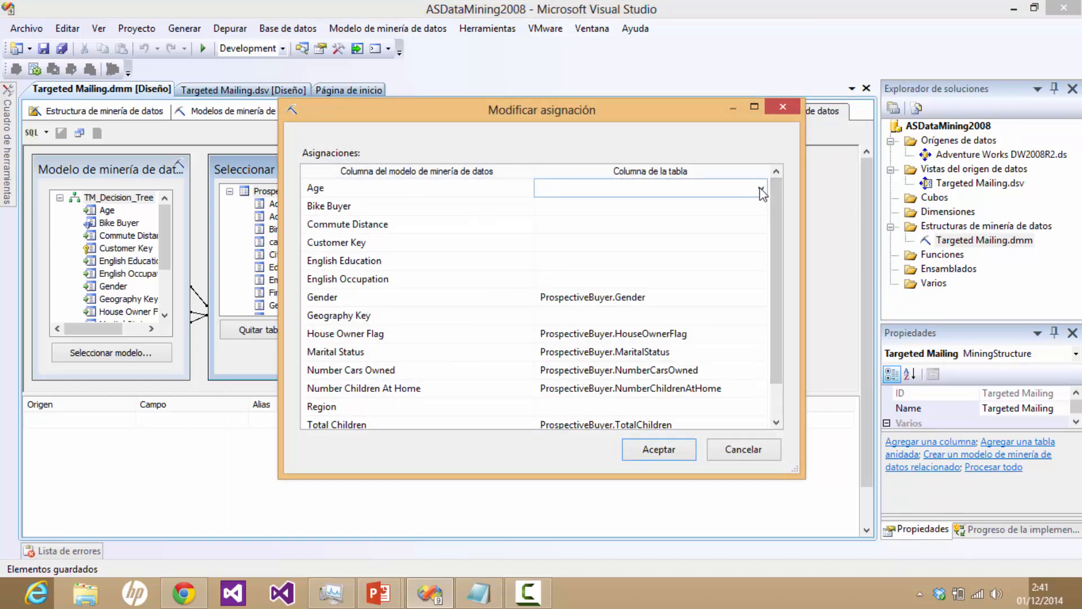
pyautogui.click(762, 189)
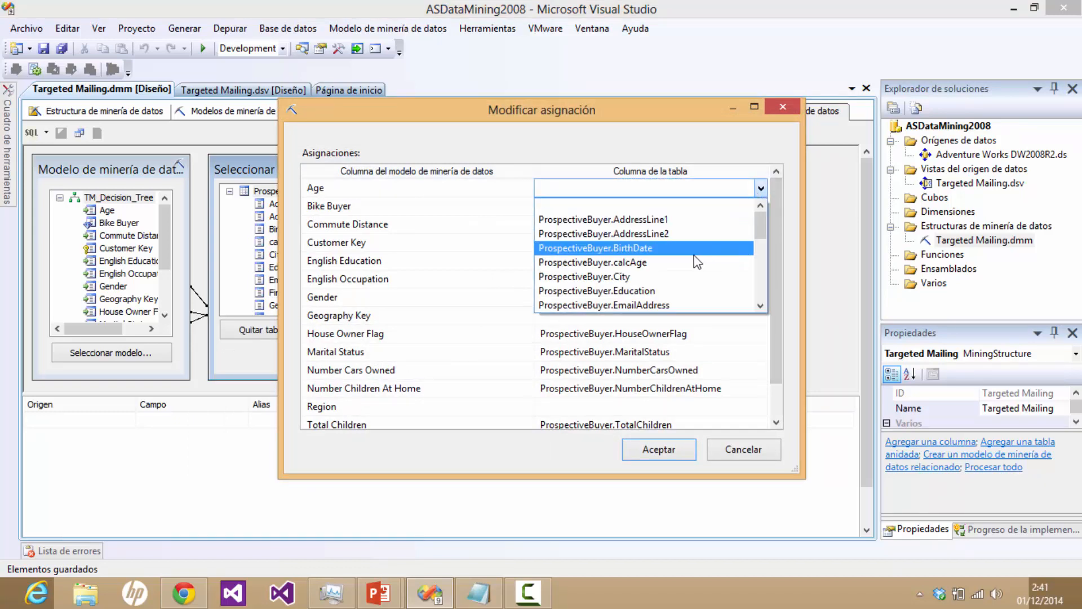
pyautogui.click(637, 264)
pyautogui.click(660, 450)
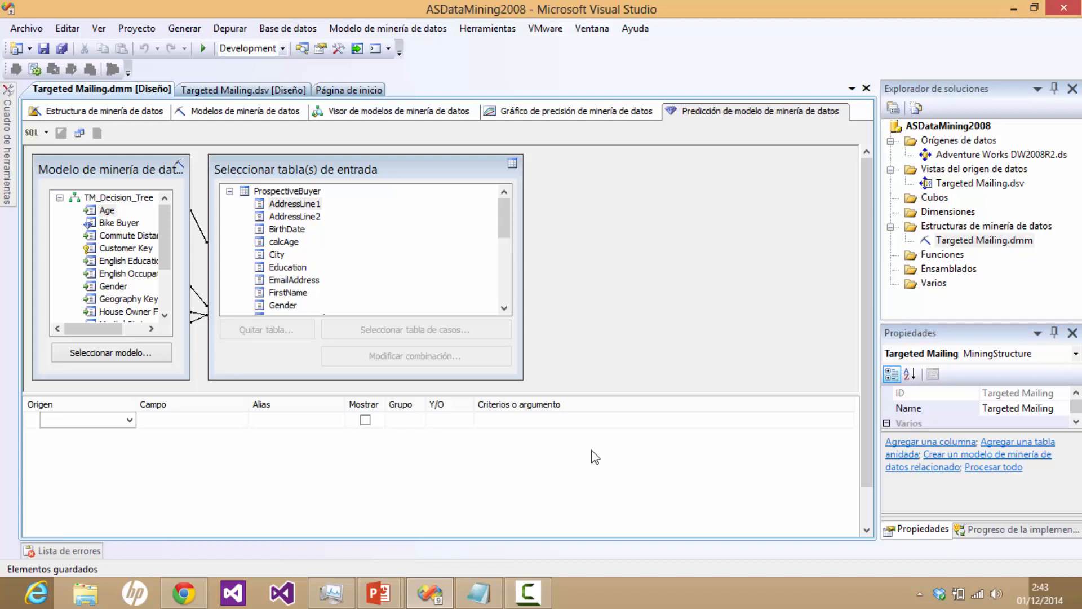
# Step: In the query design grid, add a prediction function row using PredictProbability
pyautogui.click(50, 132)
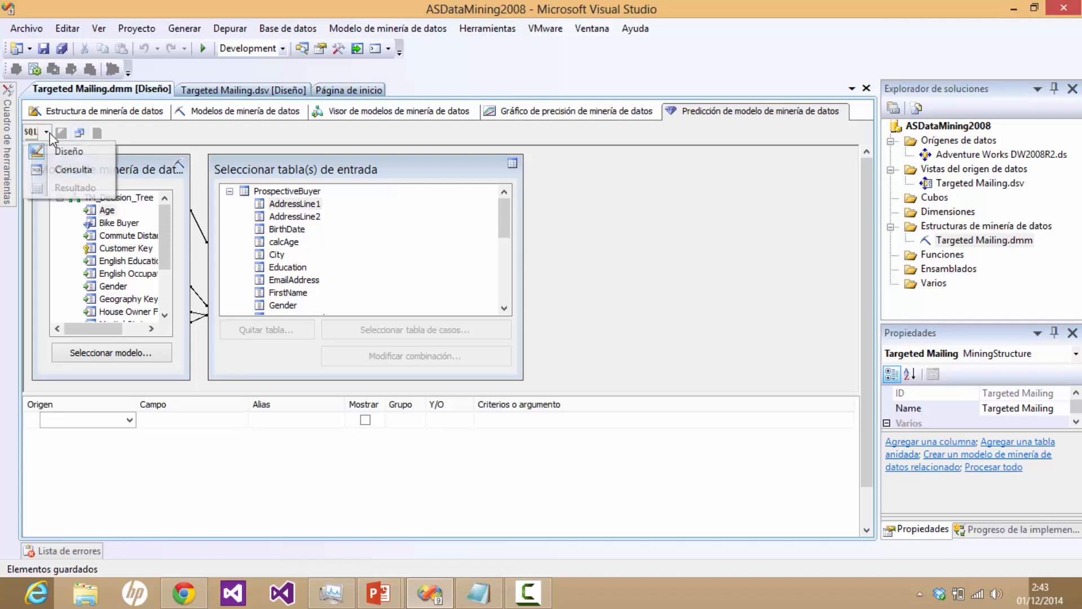
pyautogui.click(55, 154)
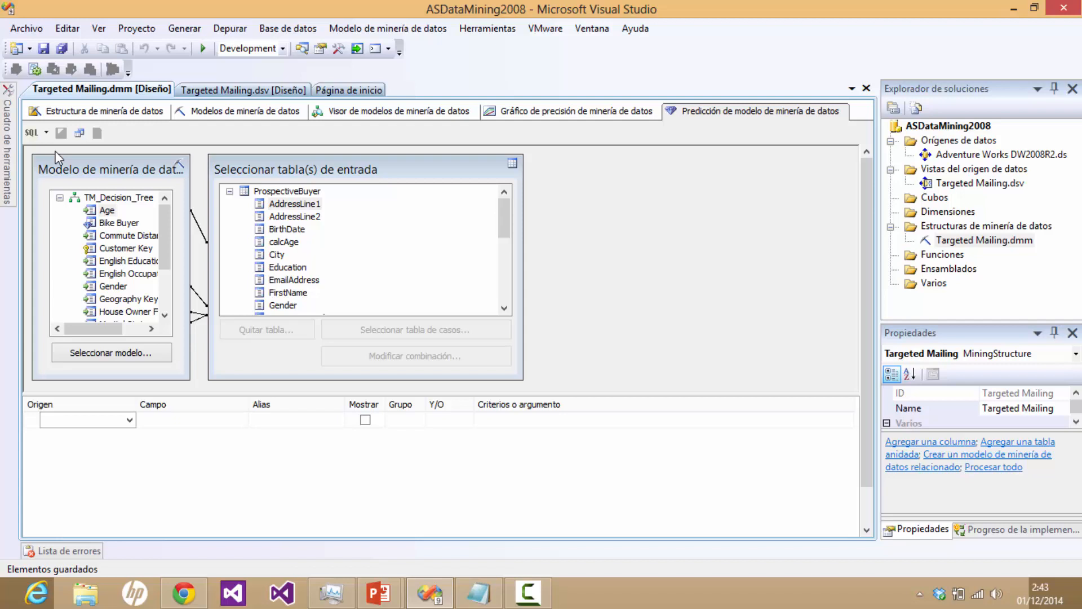
pyautogui.click(130, 421)
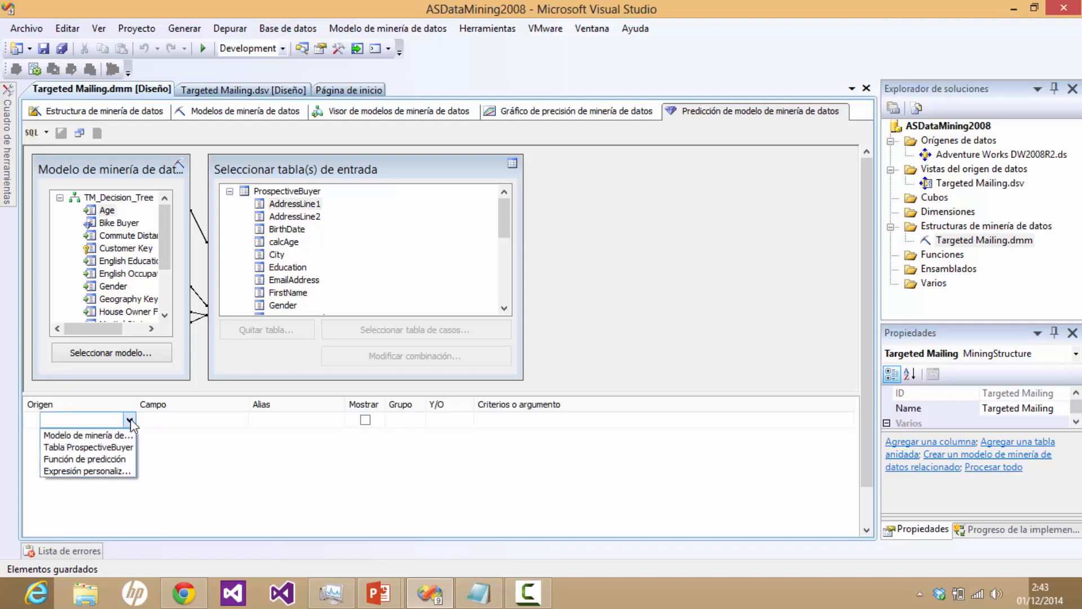
pyautogui.click(103, 456)
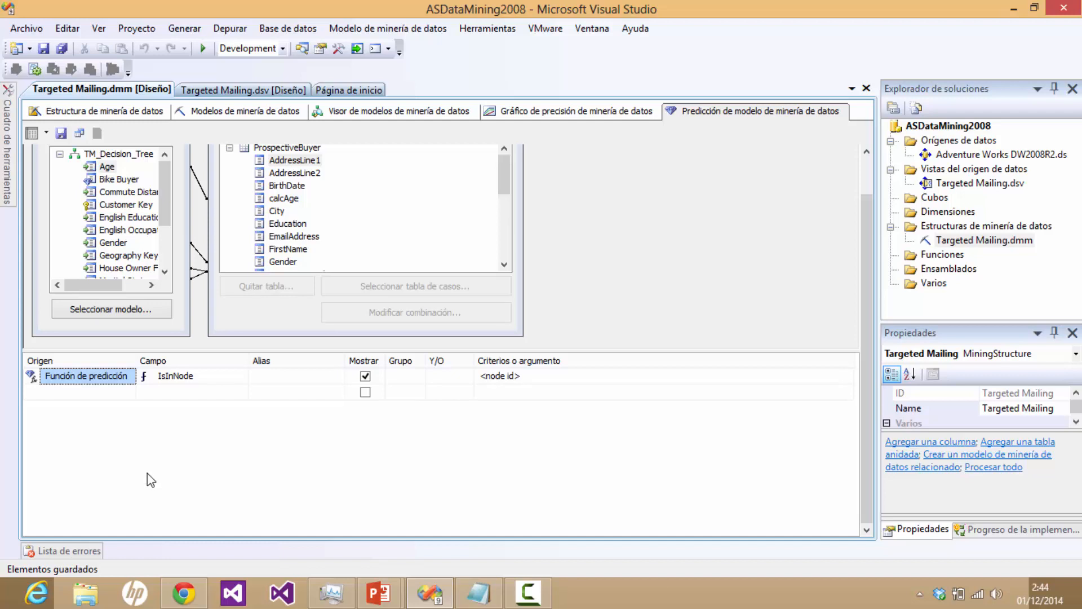
pyautogui.click(225, 376)
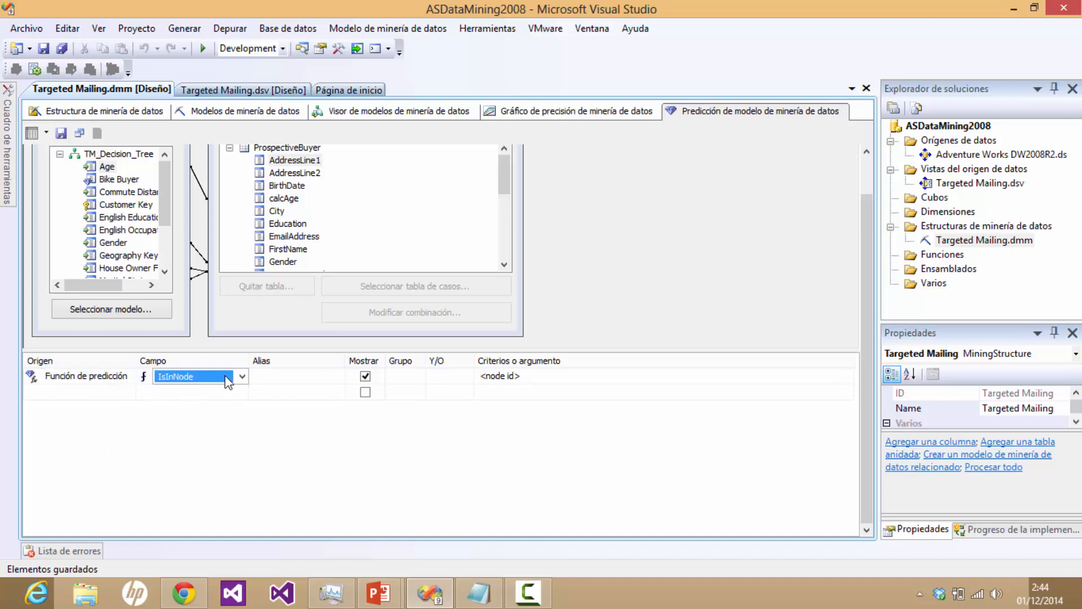
pyautogui.click(225, 374)
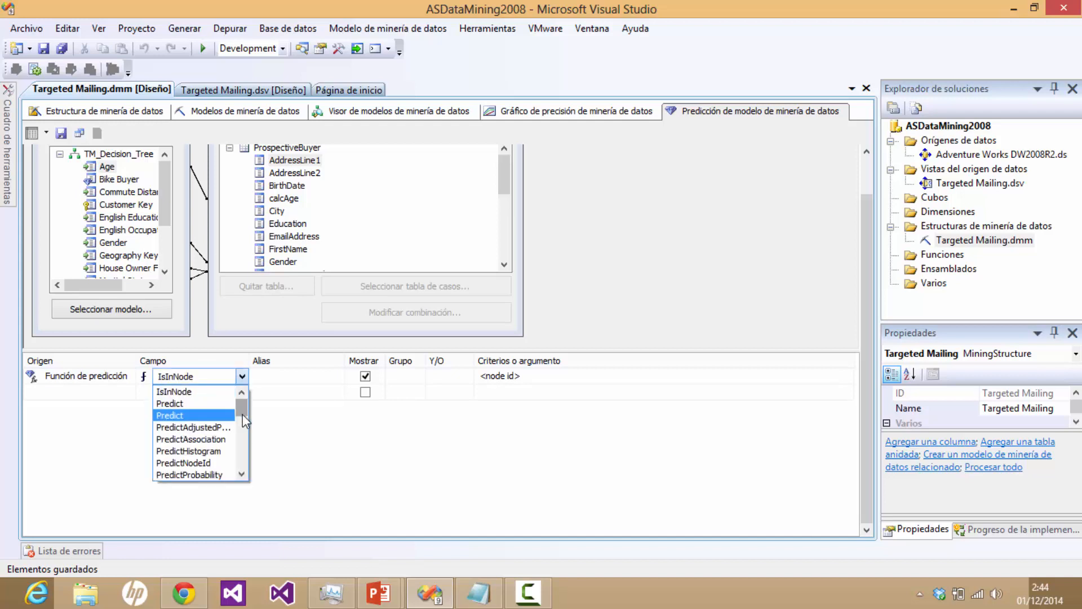
pyautogui.click(198, 474)
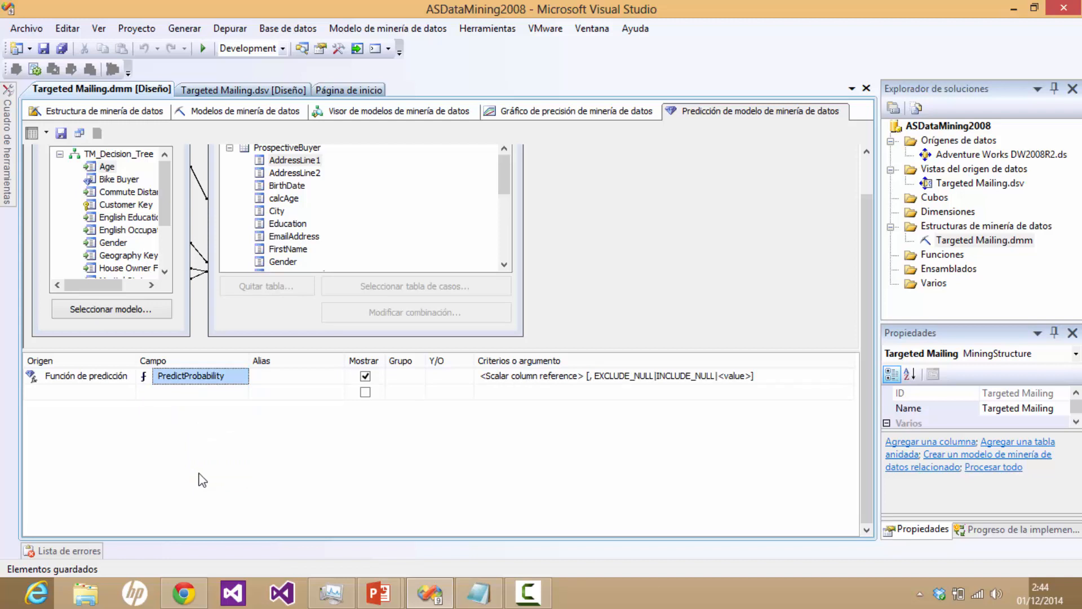
# Step: Set the PredictProbability argument to the TM_Decision_Tree model's Bike Buyer column
pyautogui.click(255, 115)
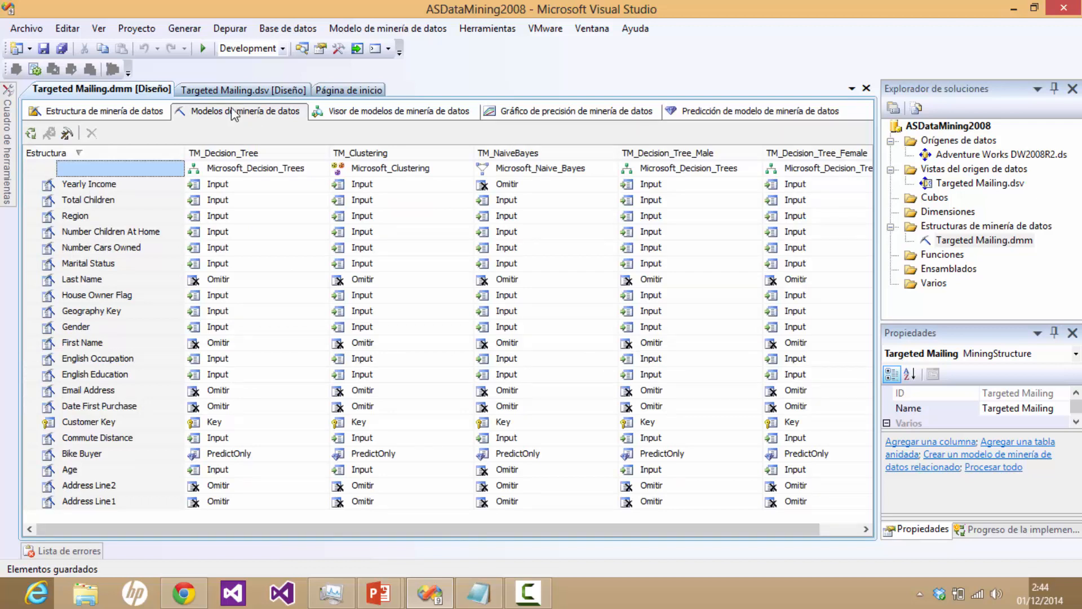
pyautogui.click(727, 117)
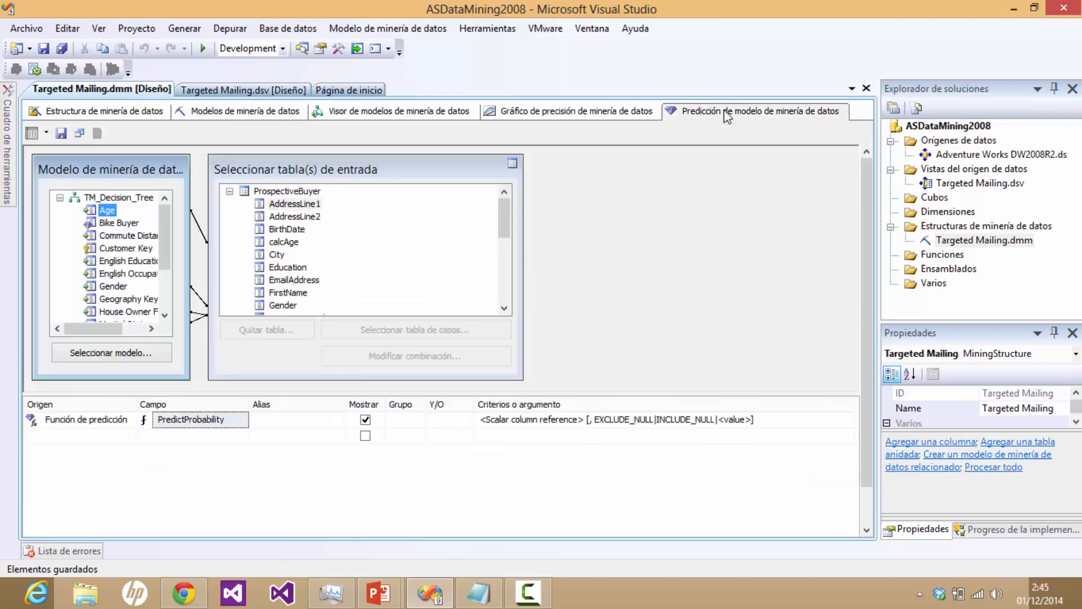
pyautogui.click(118, 228)
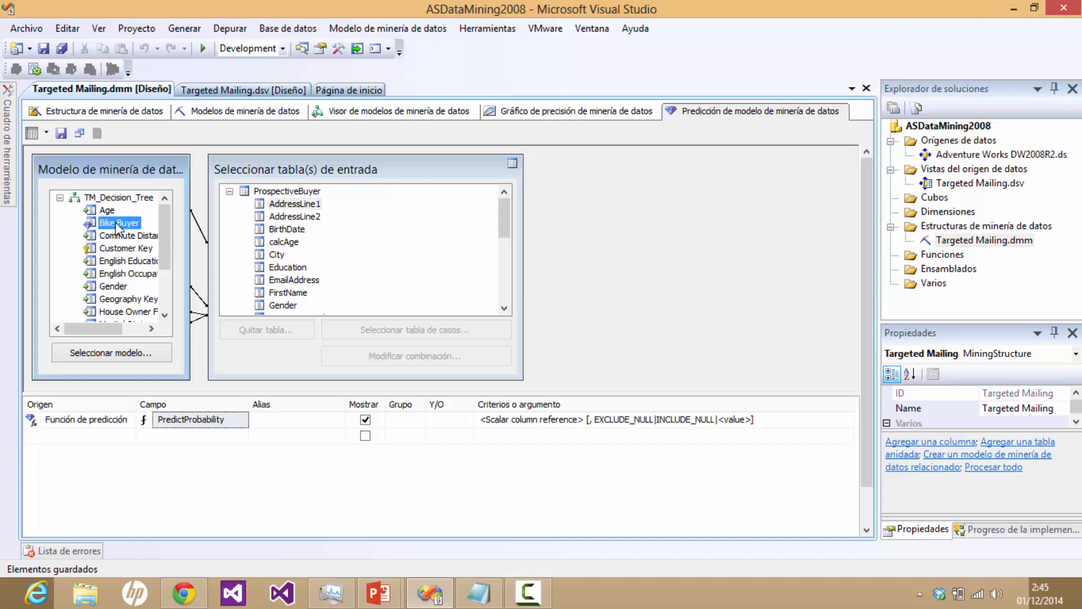
pyautogui.moveTo(117, 224); pyautogui.dragTo(515, 421)
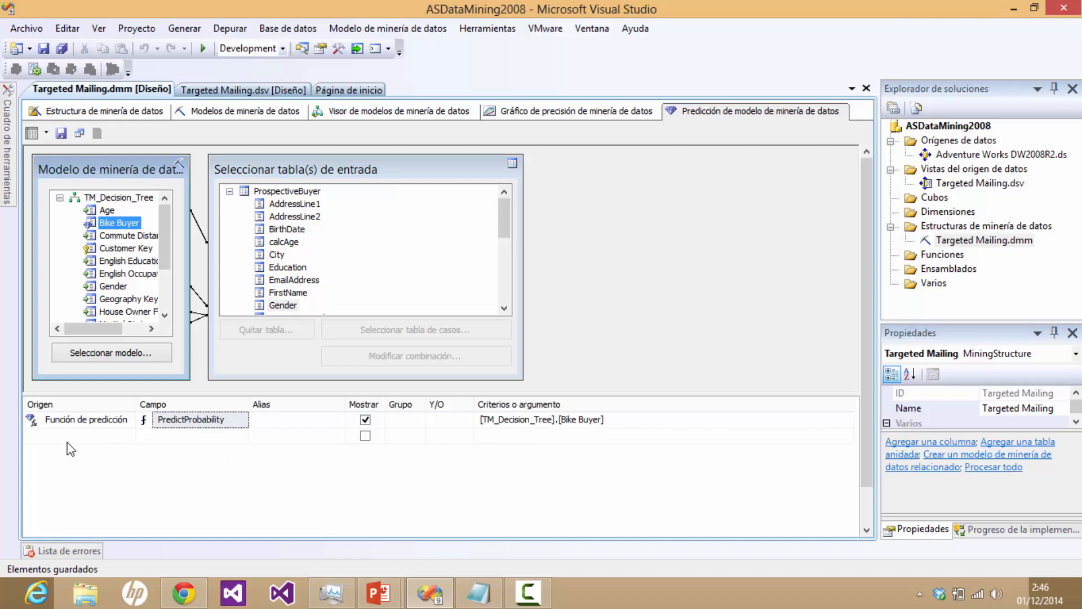
# Step: Add a TM_Decision_Tree row for the Bike Buyer column to the query grid with the criterion 1
pyautogui.click(38, 437)
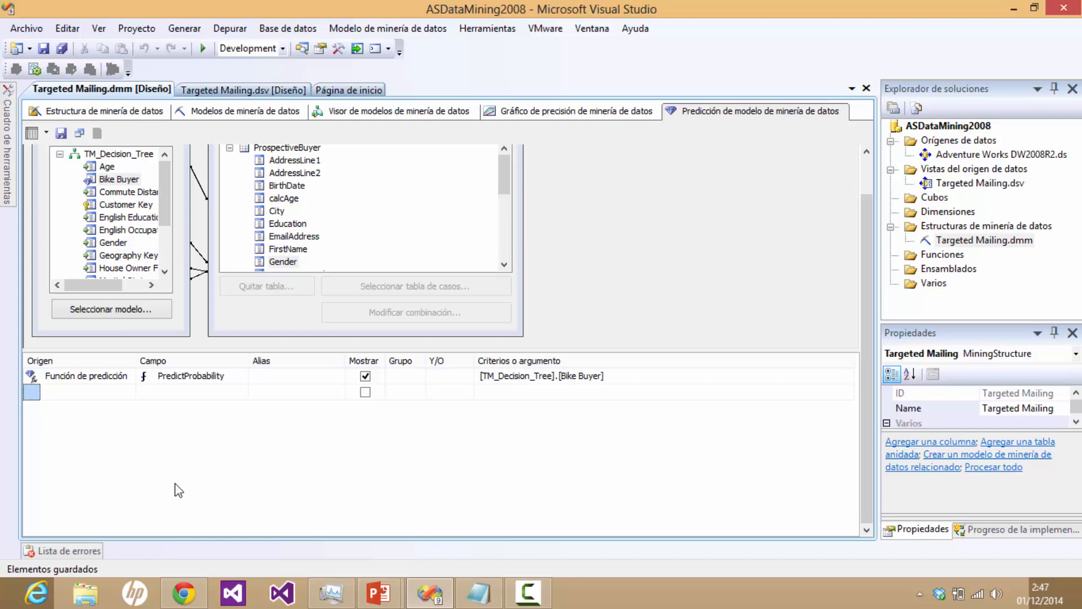
pyautogui.click(73, 393)
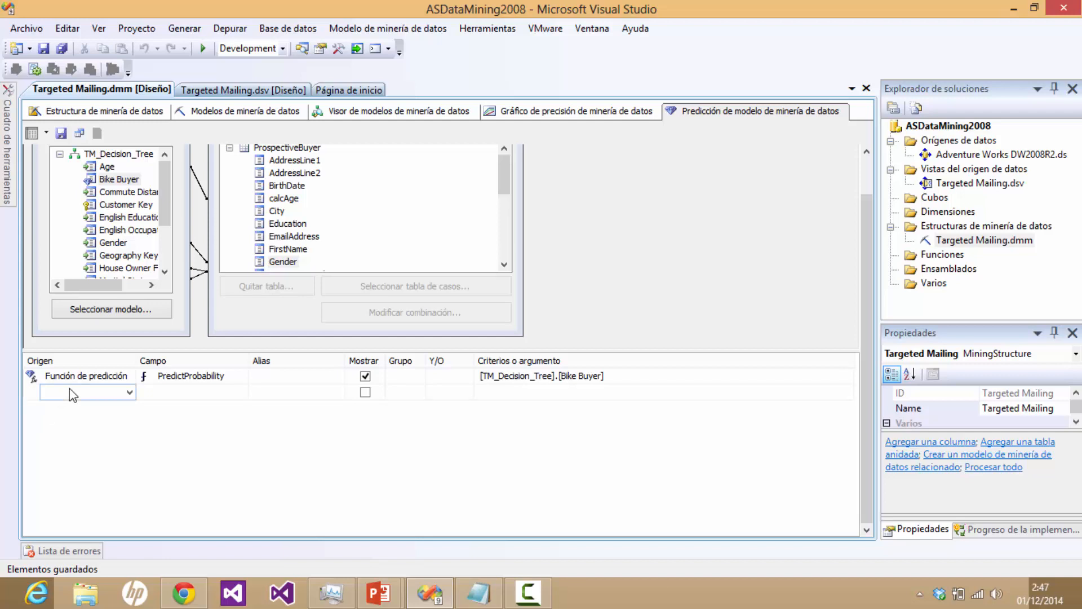
pyautogui.click(130, 393)
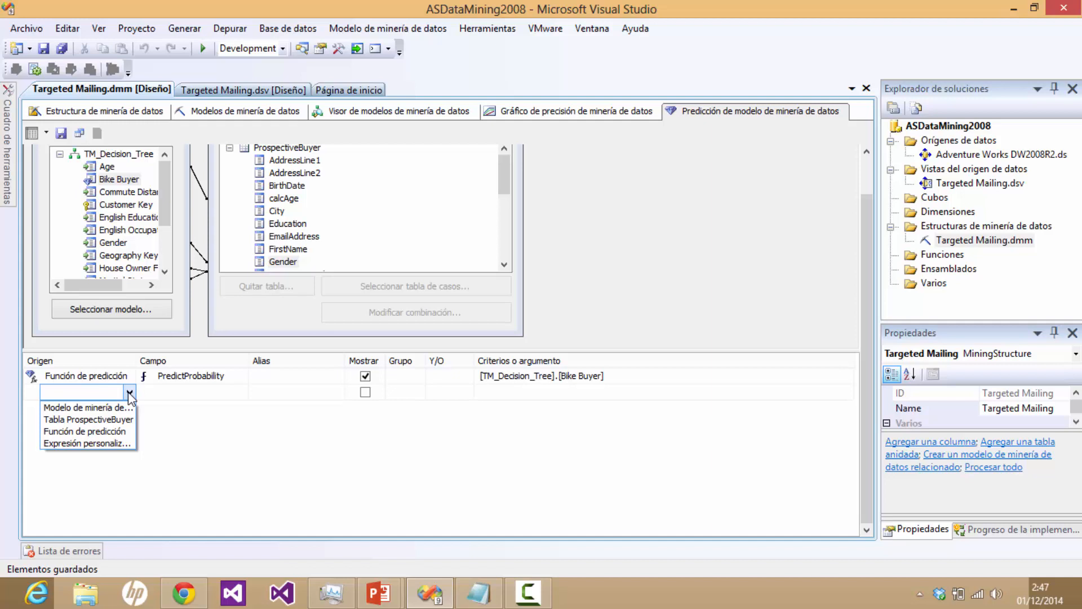
pyautogui.press('Down')
pyautogui.click(107, 410)
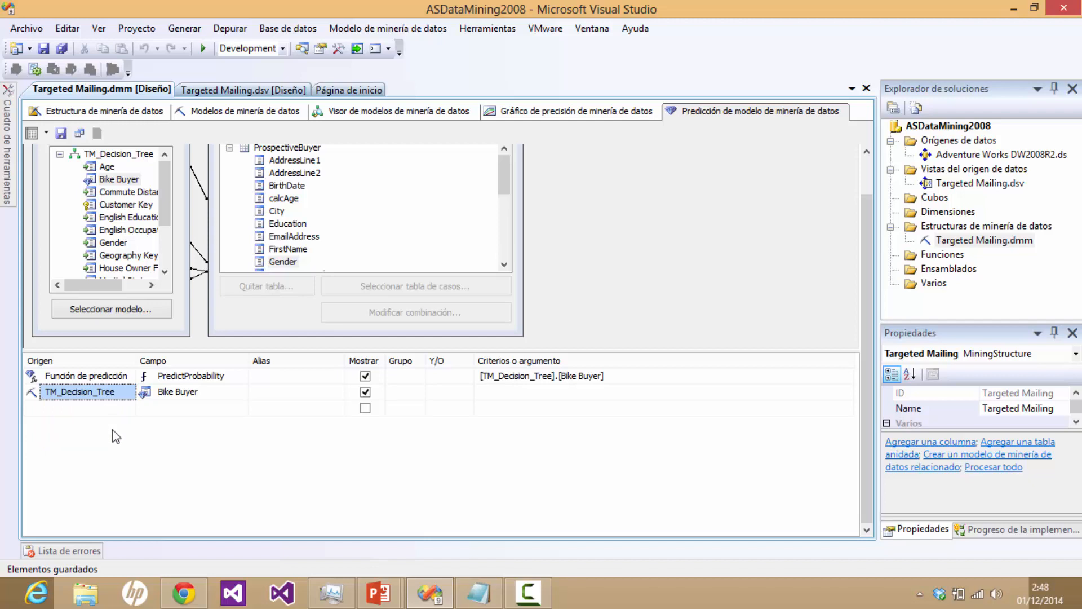
pyautogui.click(215, 393)
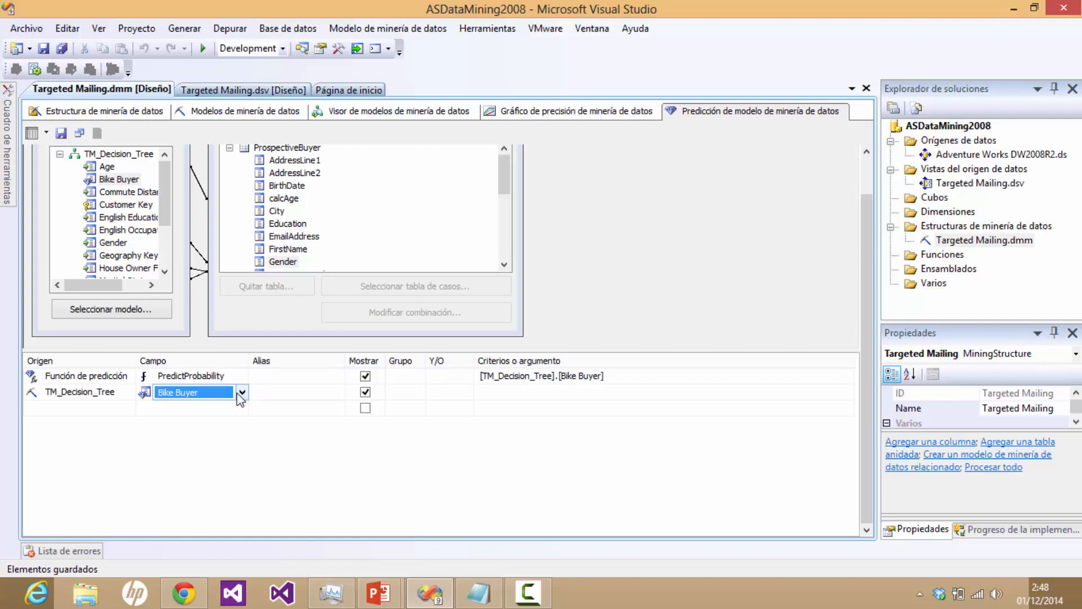
pyautogui.click(506, 394)
pyautogui.write('1')
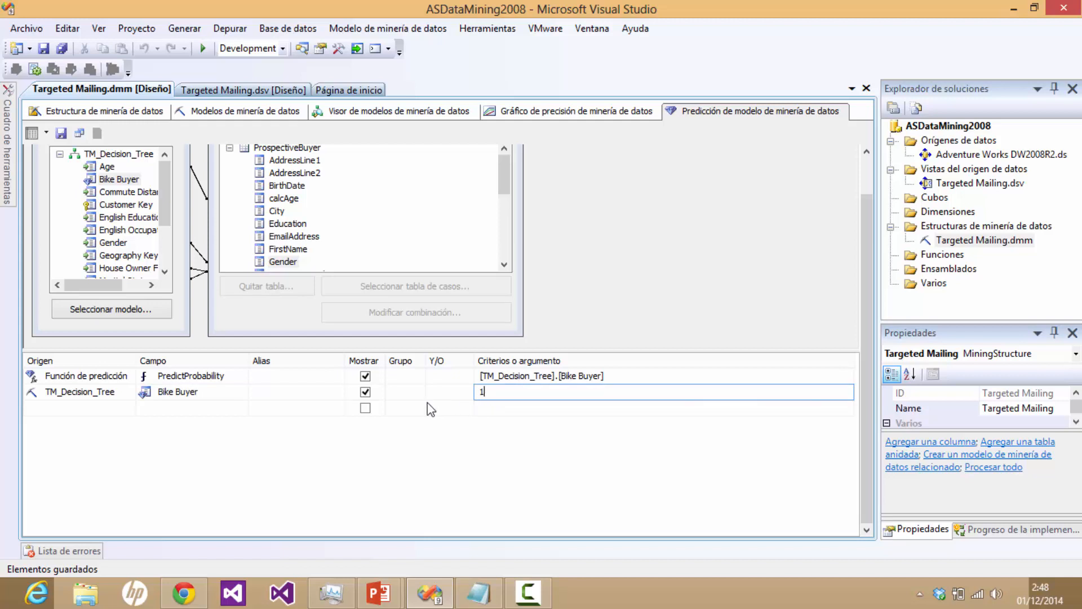
# Step: Add a row from the ProspectiveBuyer table with the ProspectiveBuyerKey field to the query grid
pyautogui.click(31, 405)
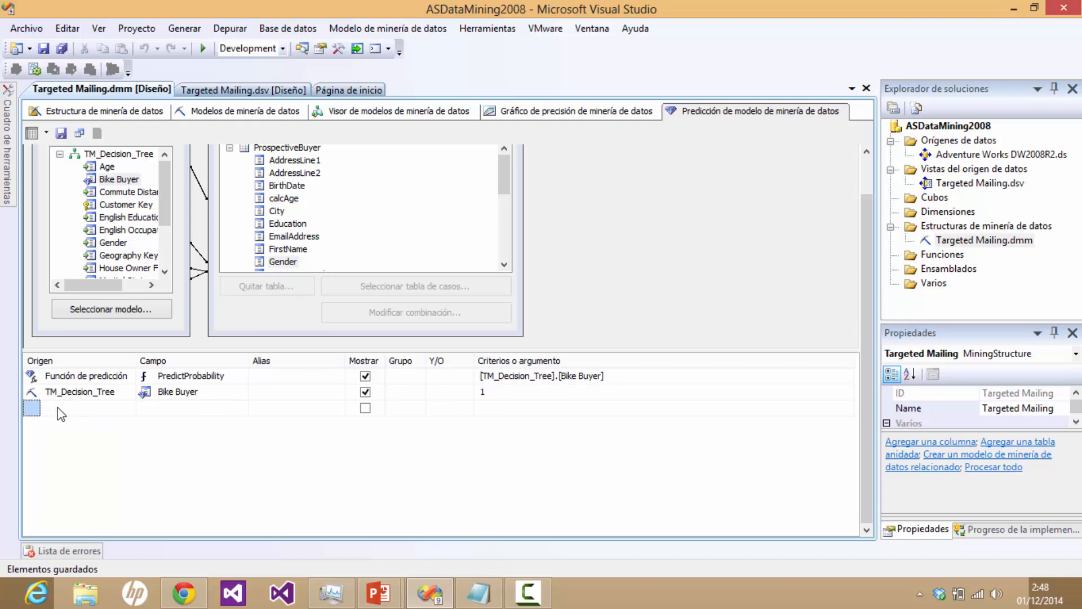
pyautogui.click(58, 407)
pyautogui.click(129, 408)
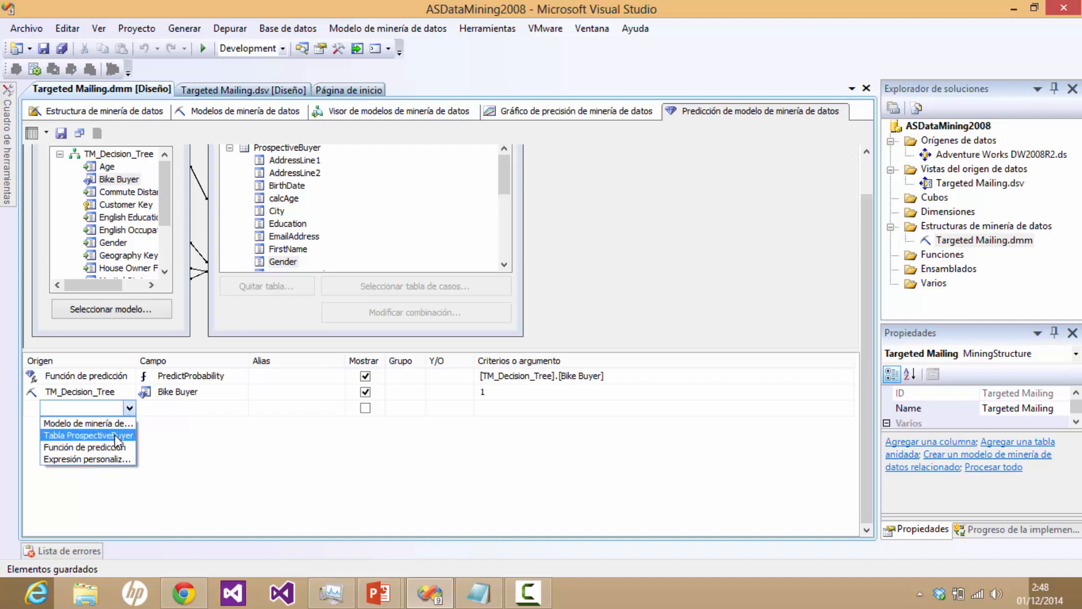
pyautogui.click(117, 436)
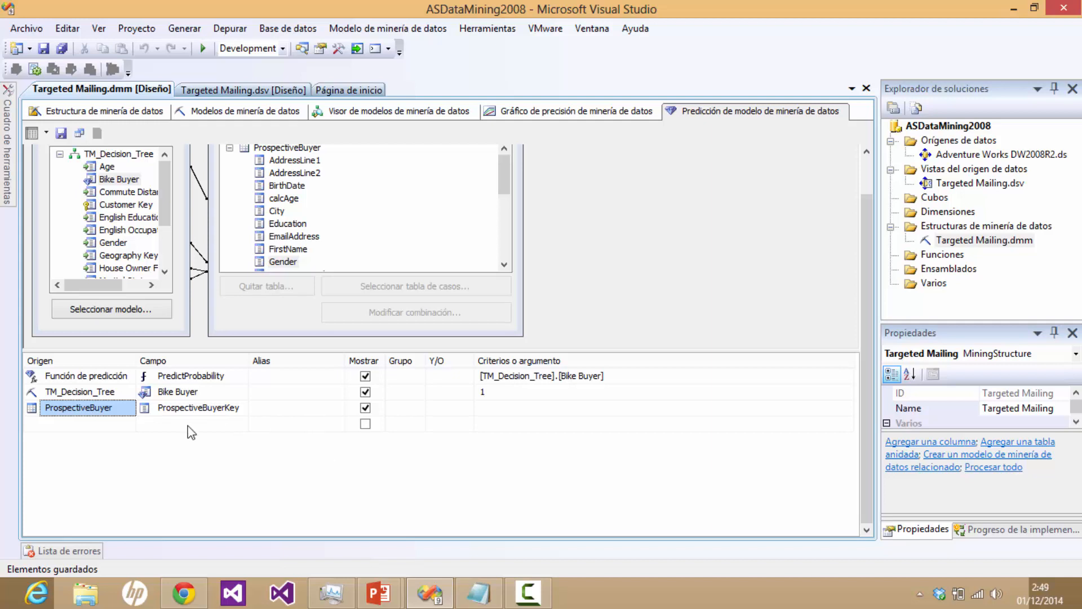
# Step: Add five more rows sourced from the ProspectiveBuyer table to the query grid
pyautogui.click(41, 430)
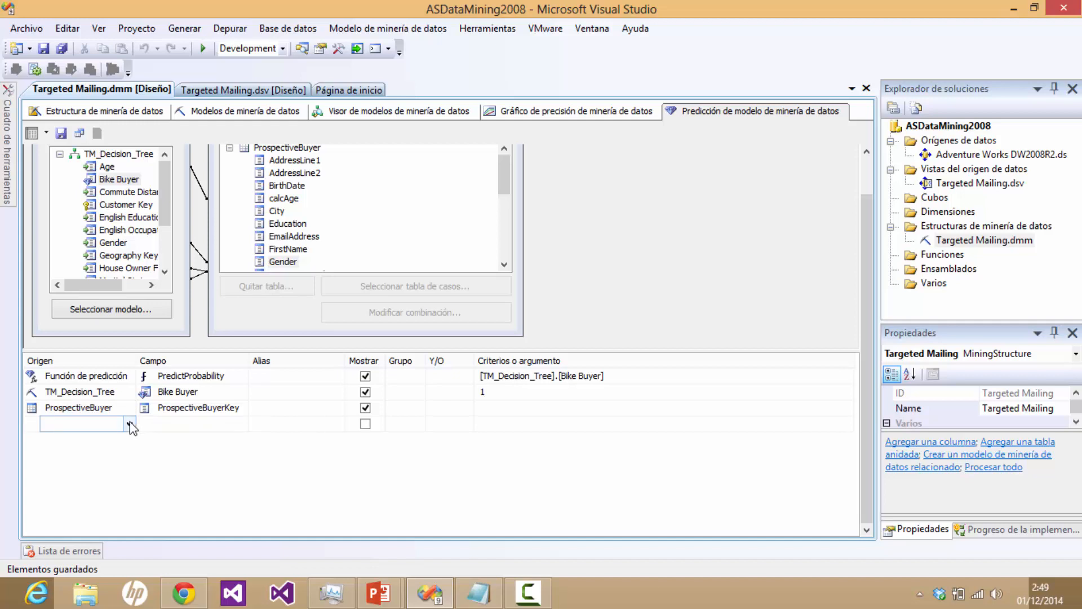
pyautogui.click(129, 424)
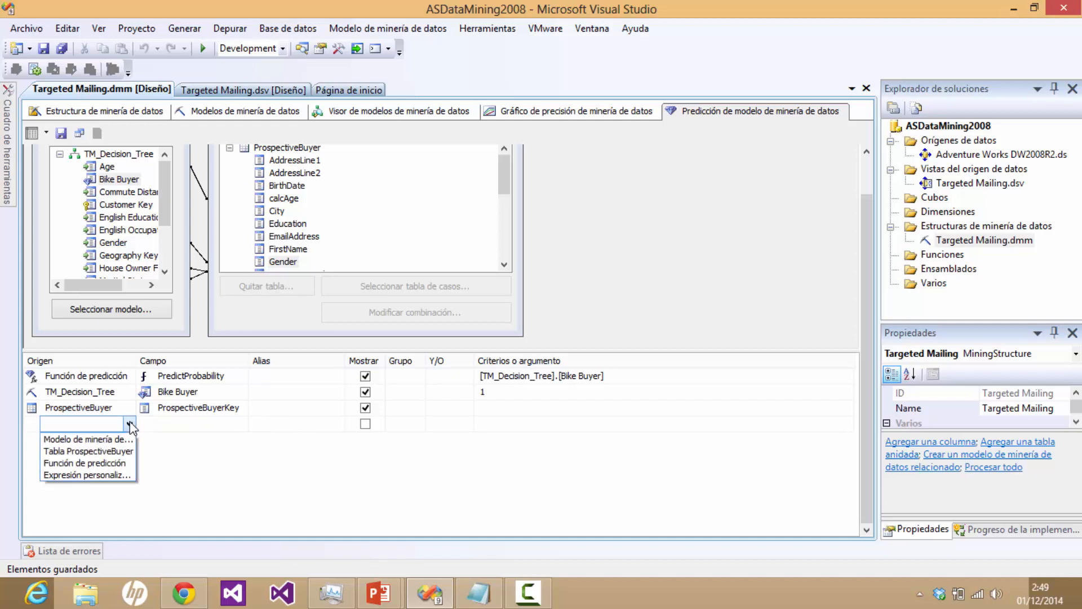
pyautogui.click(109, 450)
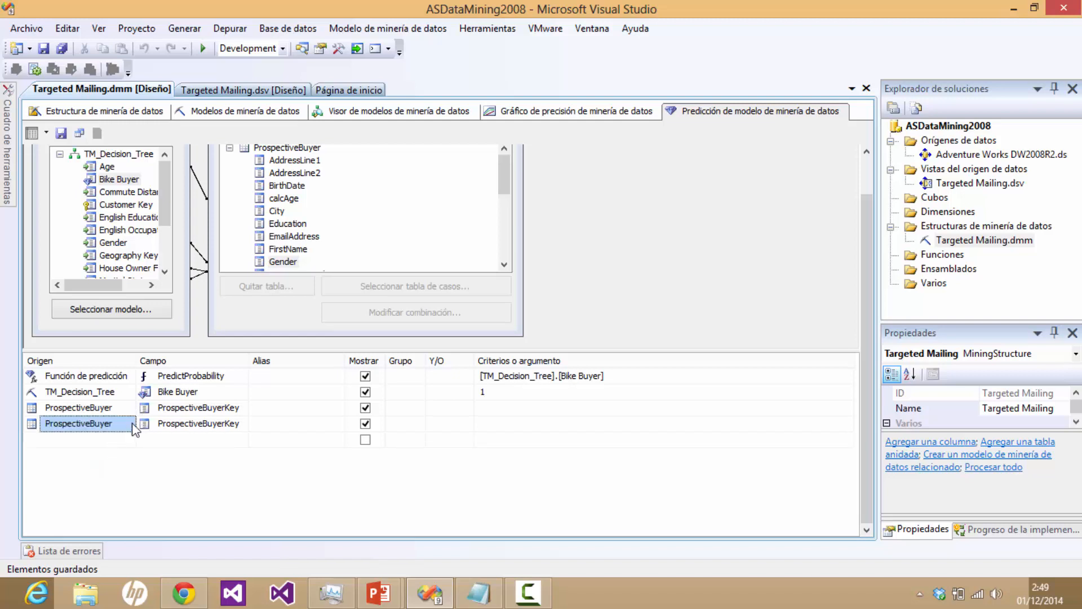
pyautogui.click(33, 440)
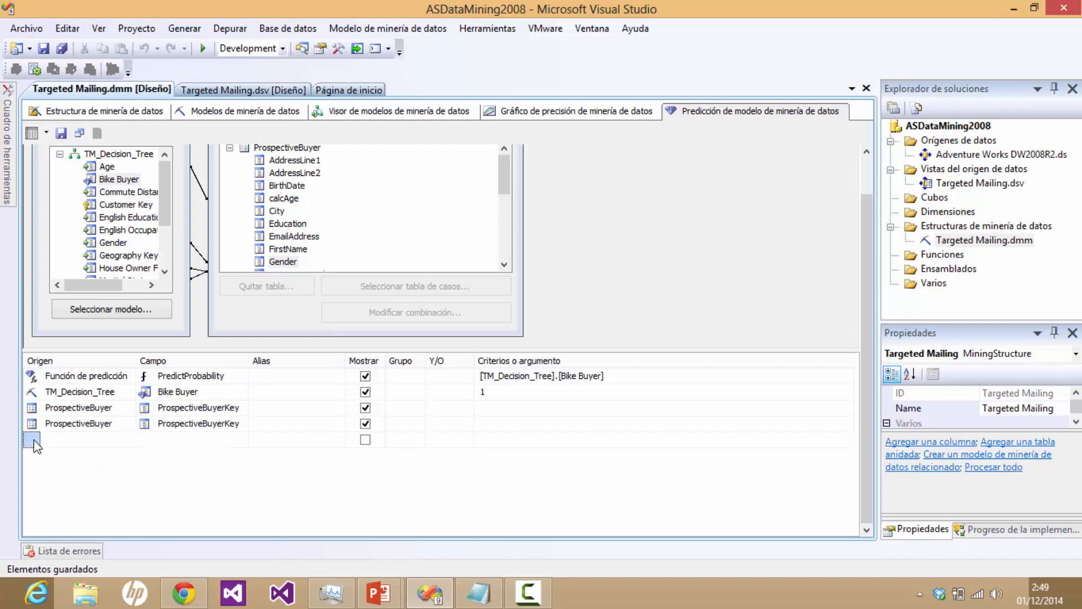
pyautogui.click(129, 440)
pyautogui.click(122, 467)
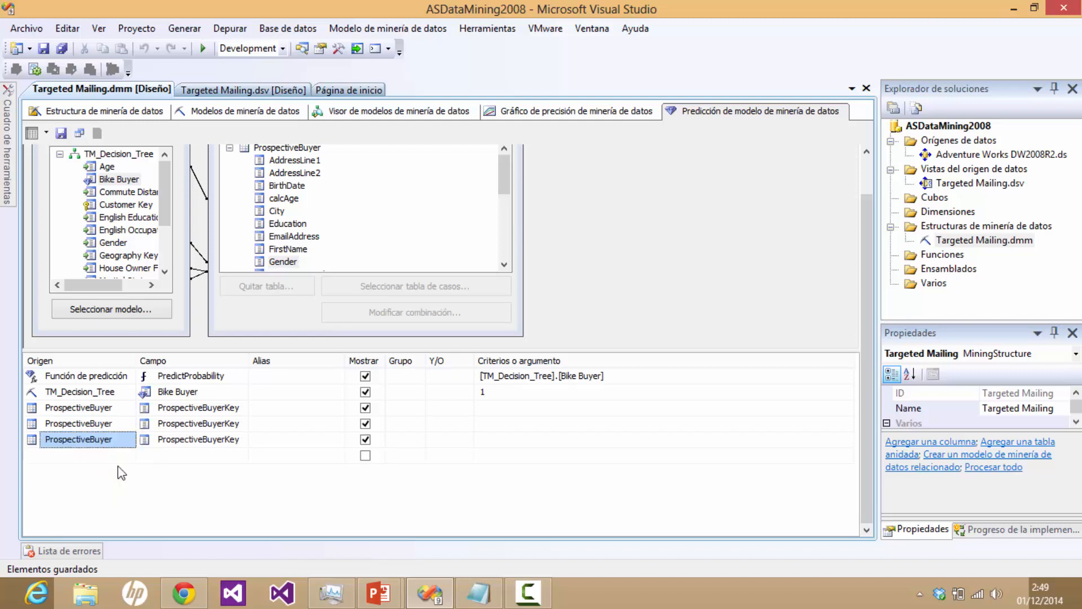
pyautogui.click(35, 455)
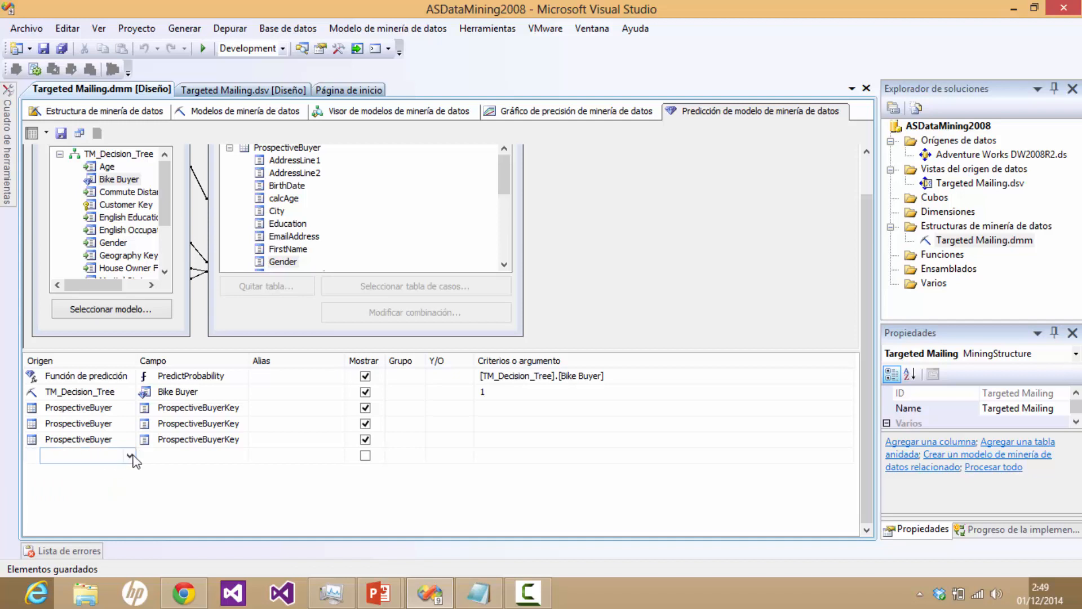
pyautogui.click(129, 455)
pyautogui.click(112, 483)
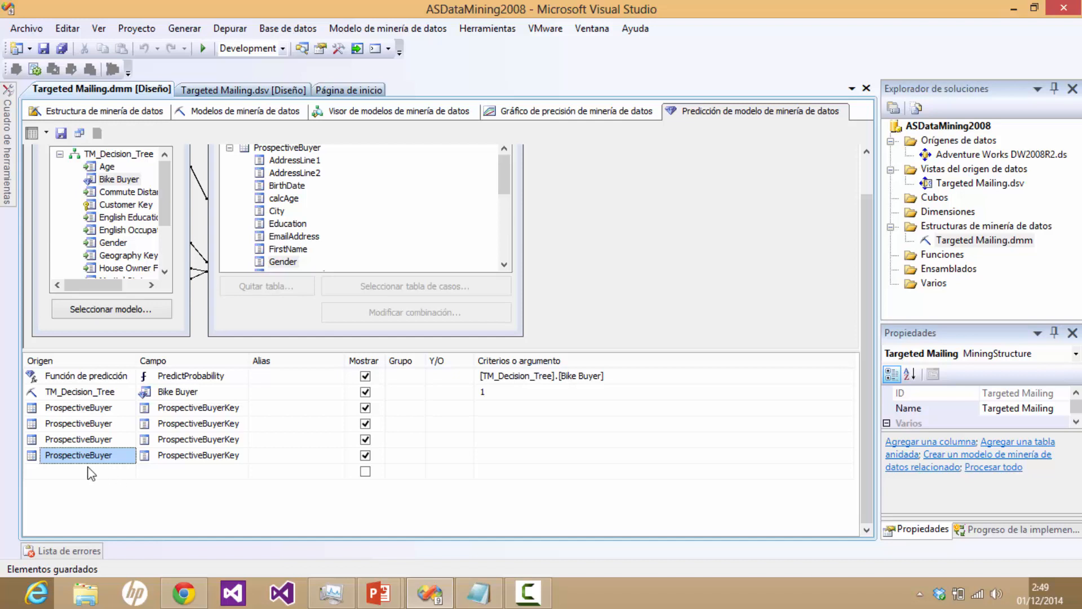
pyautogui.click(91, 471)
pyautogui.click(129, 471)
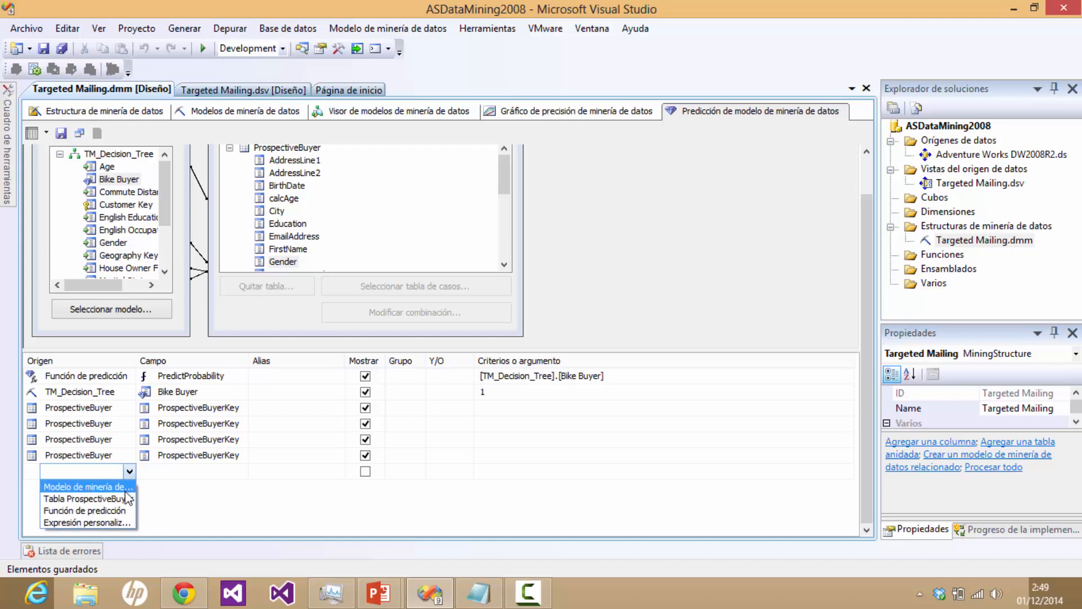
pyautogui.click(127, 498)
pyautogui.click(129, 487)
pyautogui.click(129, 487)
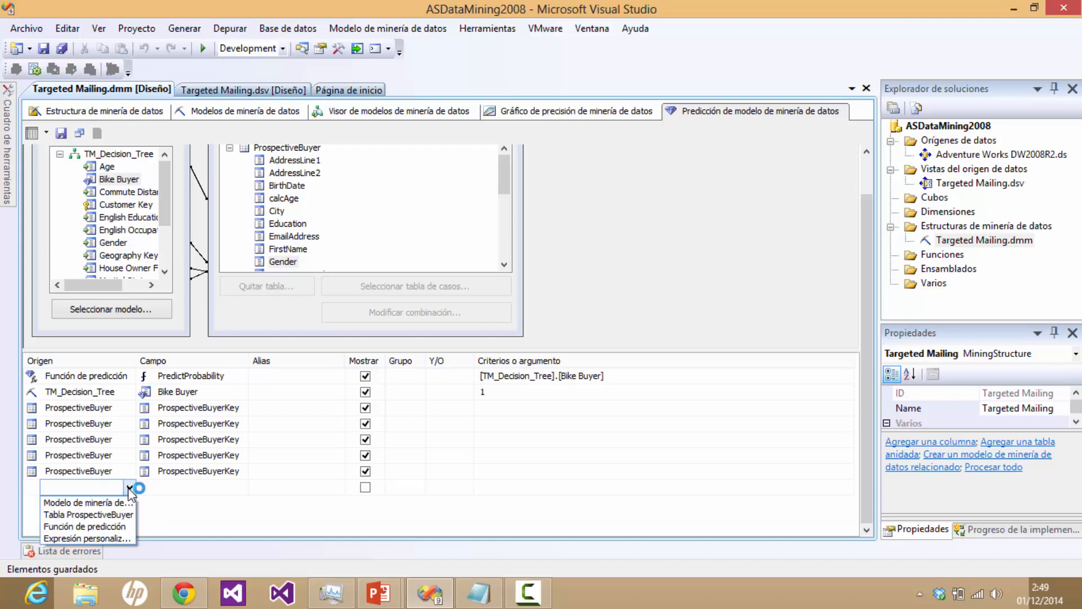
pyautogui.click(128, 514)
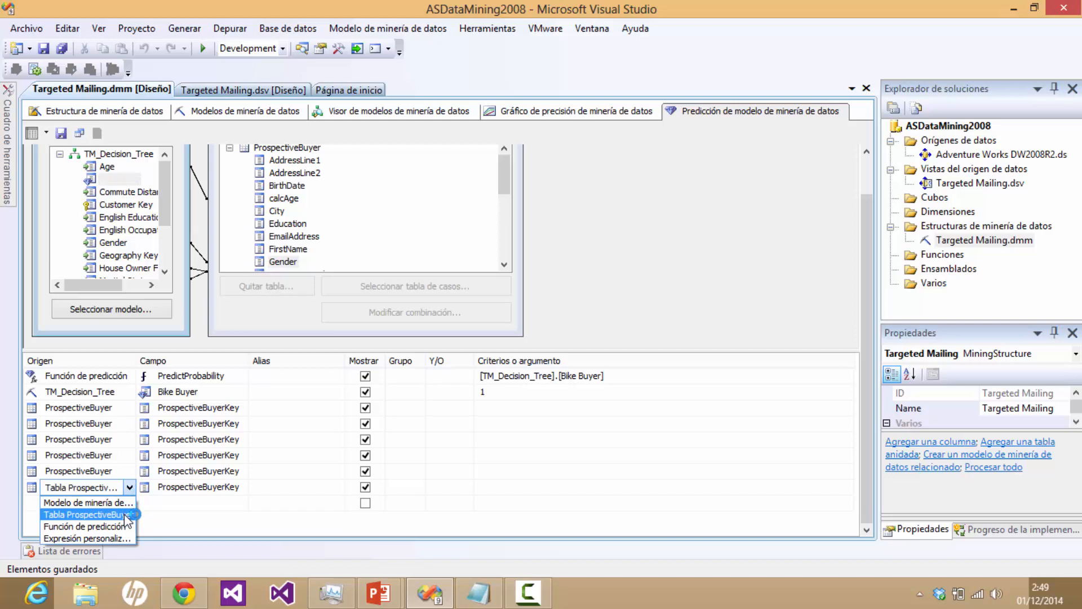
# Step: Set the field of the second ProspectiveBuyer row to calcAge
pyautogui.click(480, 409)
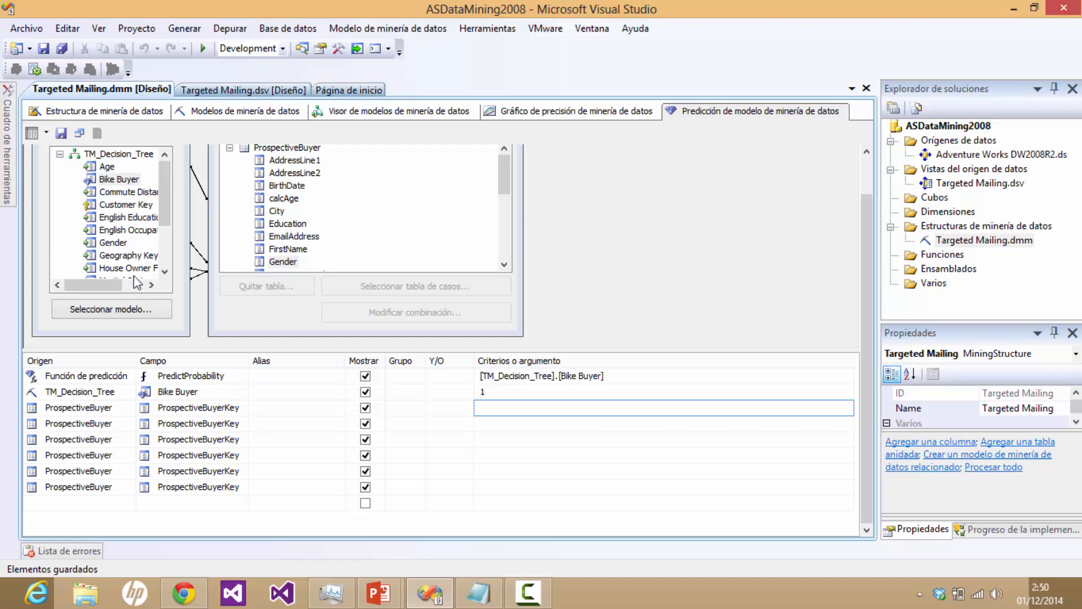
pyautogui.click(244, 430)
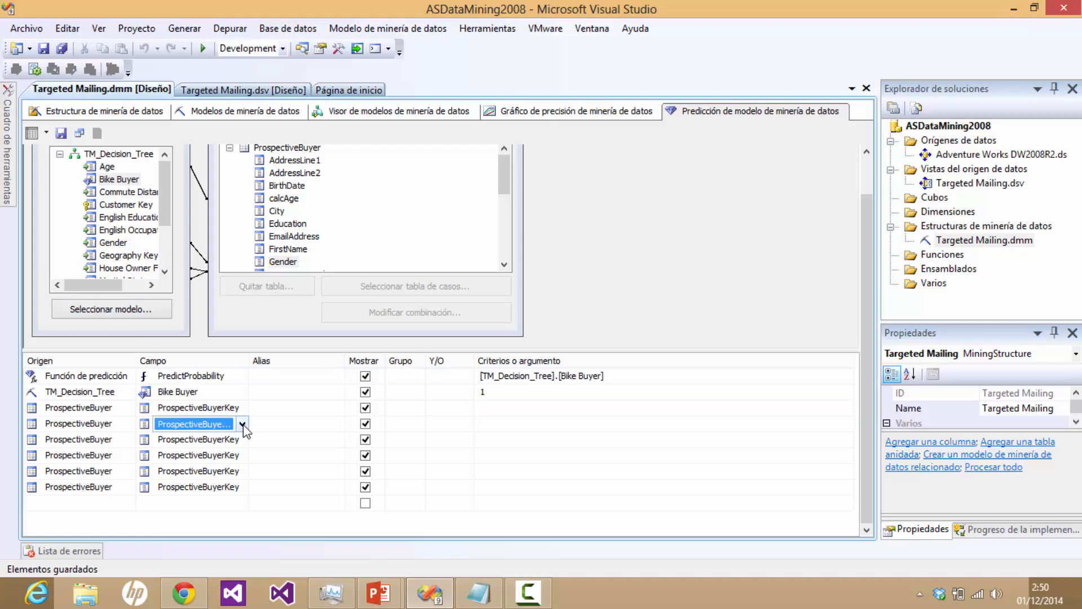
pyautogui.click(242, 425)
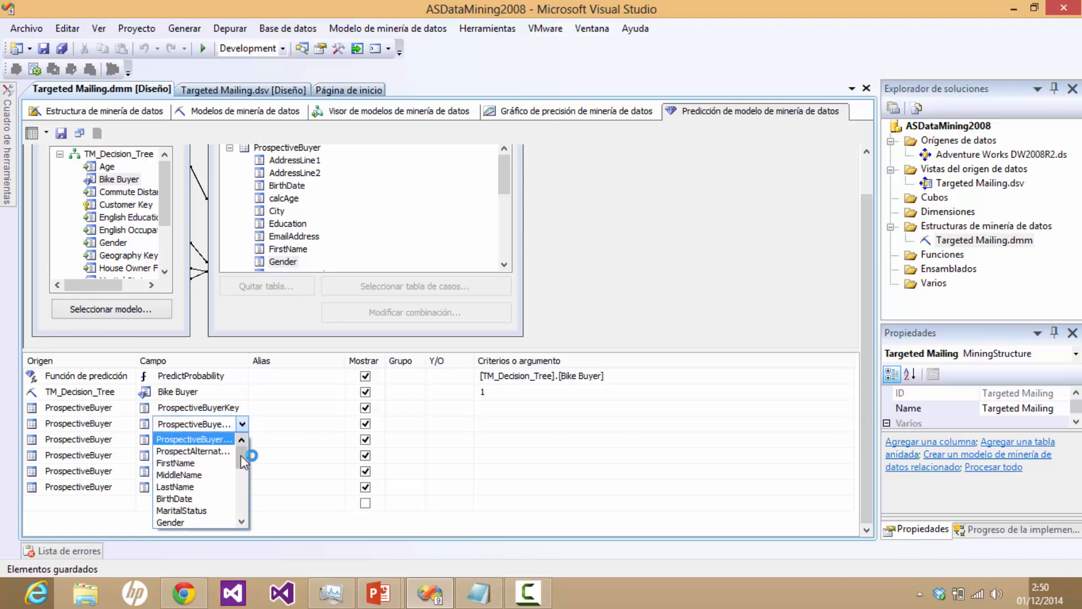
pyautogui.moveTo(242, 458); pyautogui.dragTo(242, 516)
pyautogui.click(223, 519)
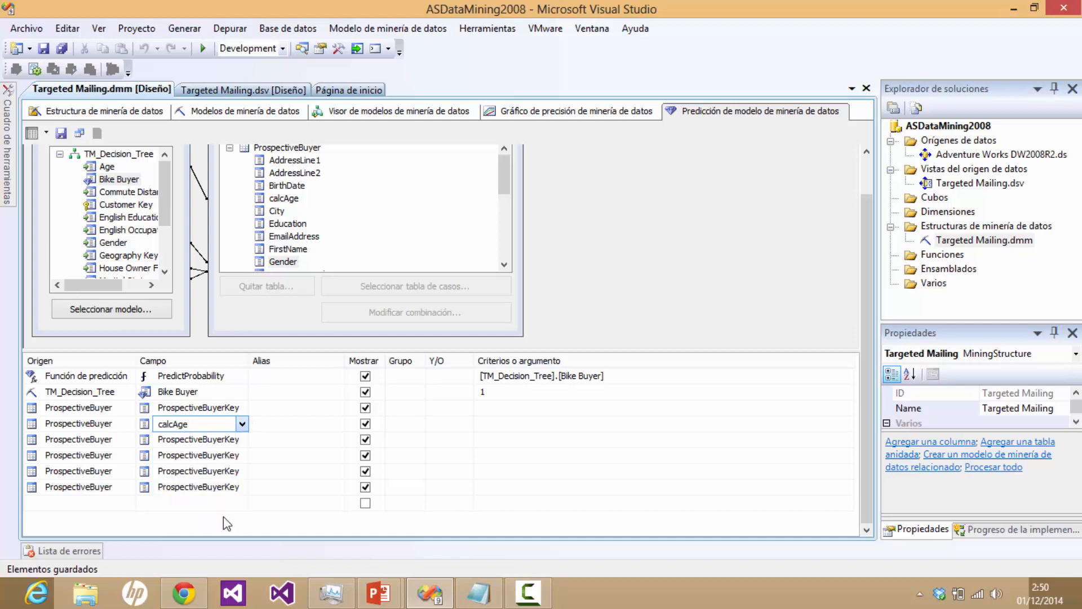
# Step: Set the field of the third ProspectiveBuyer row to LastName and of the fourth to FirstName
pyautogui.click(244, 441)
pyautogui.click(242, 441)
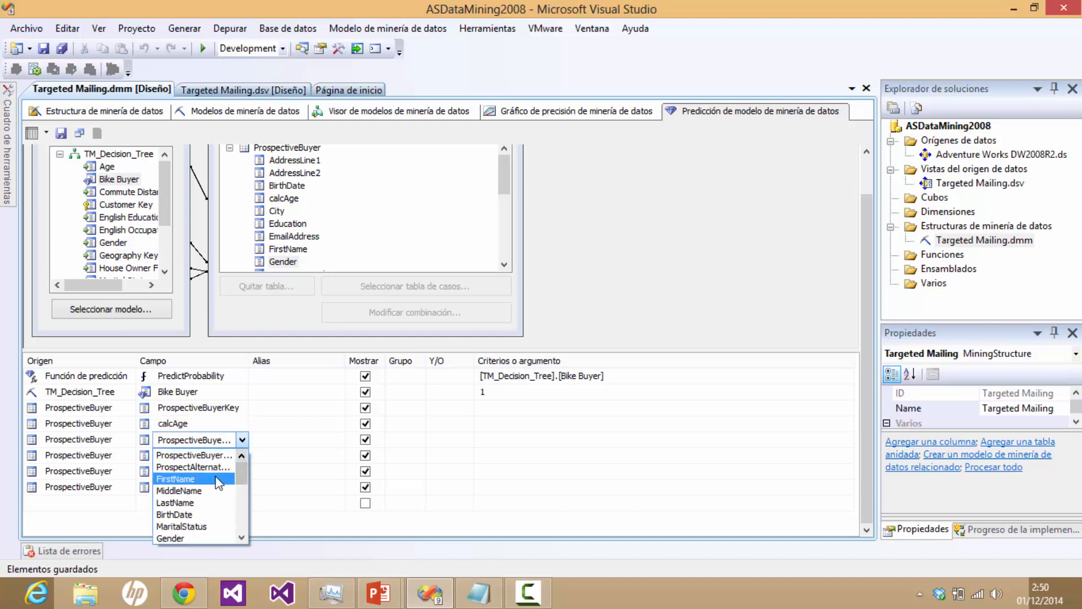
pyautogui.scroll(-4, 211, 488)
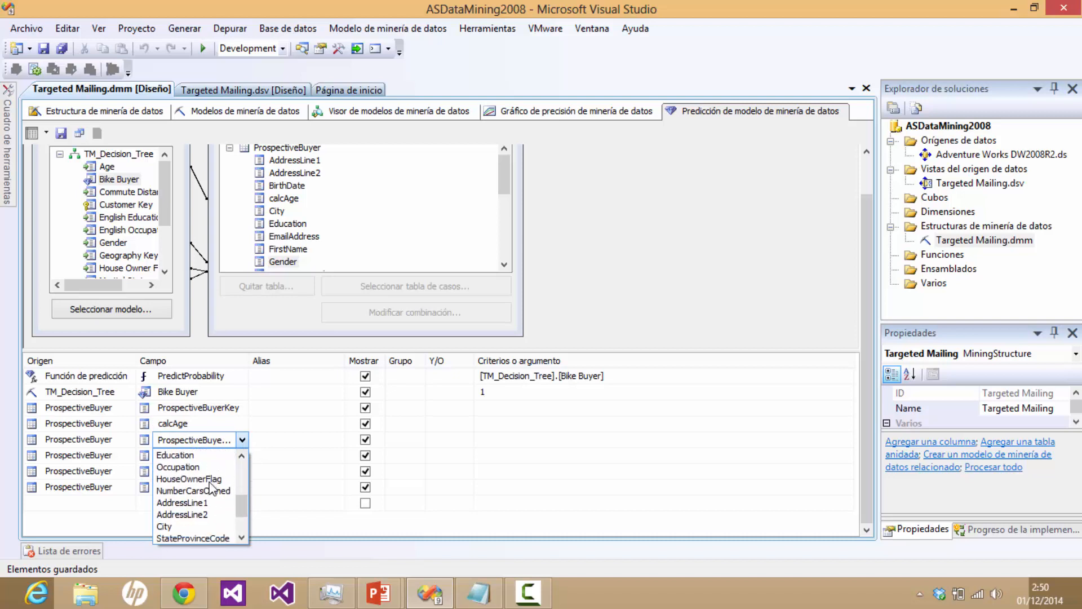
pyautogui.scroll(1, 210, 488)
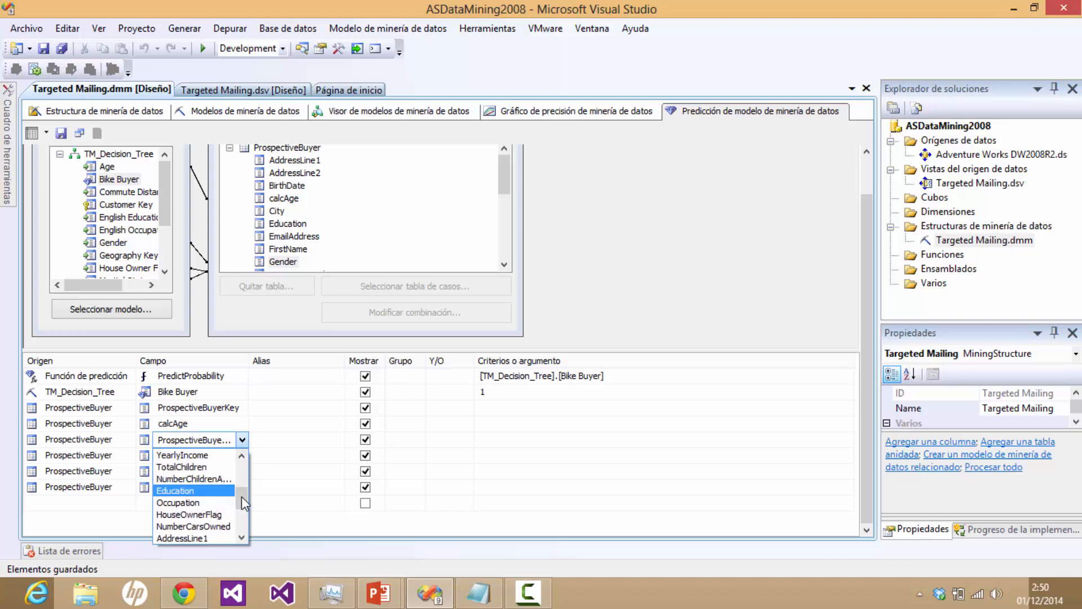
pyautogui.moveTo(244, 503); pyautogui.dragTo(236, 478)
pyautogui.click(214, 479)
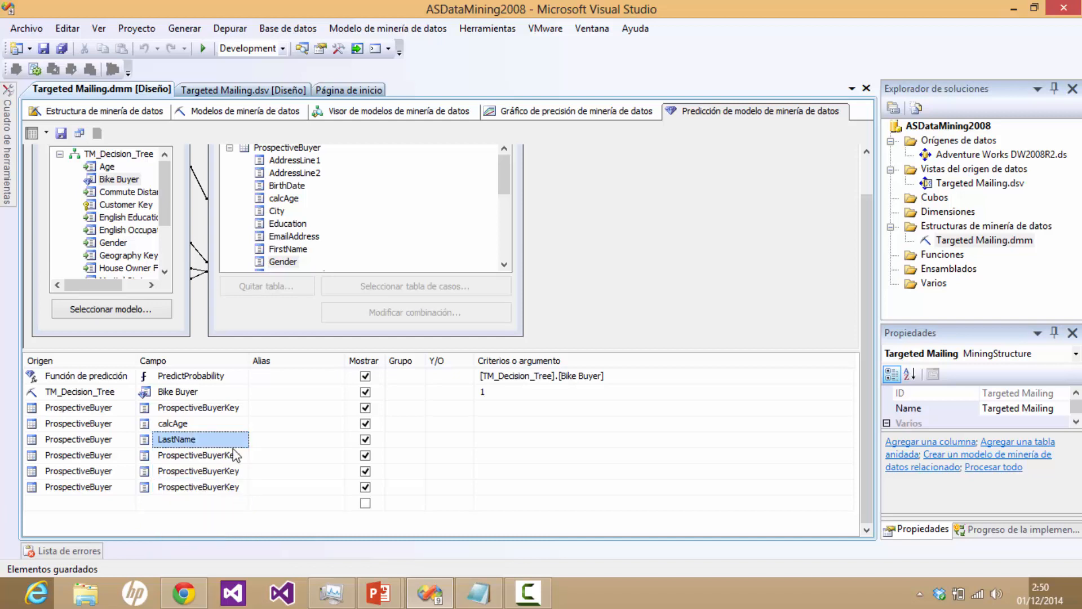
pyautogui.click(241, 454)
pyautogui.click(242, 455)
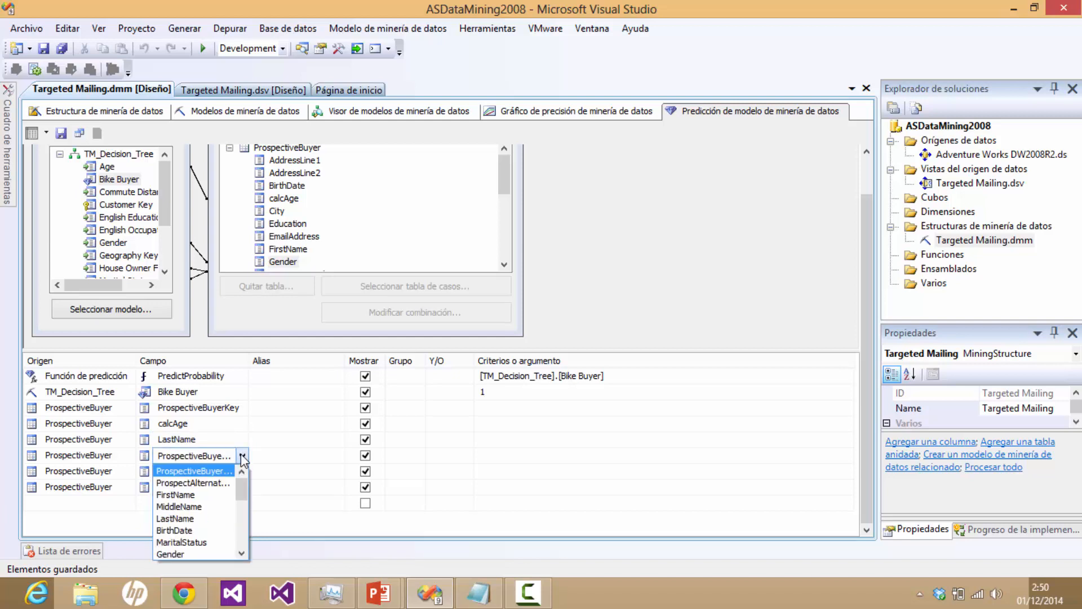
pyautogui.click(219, 495)
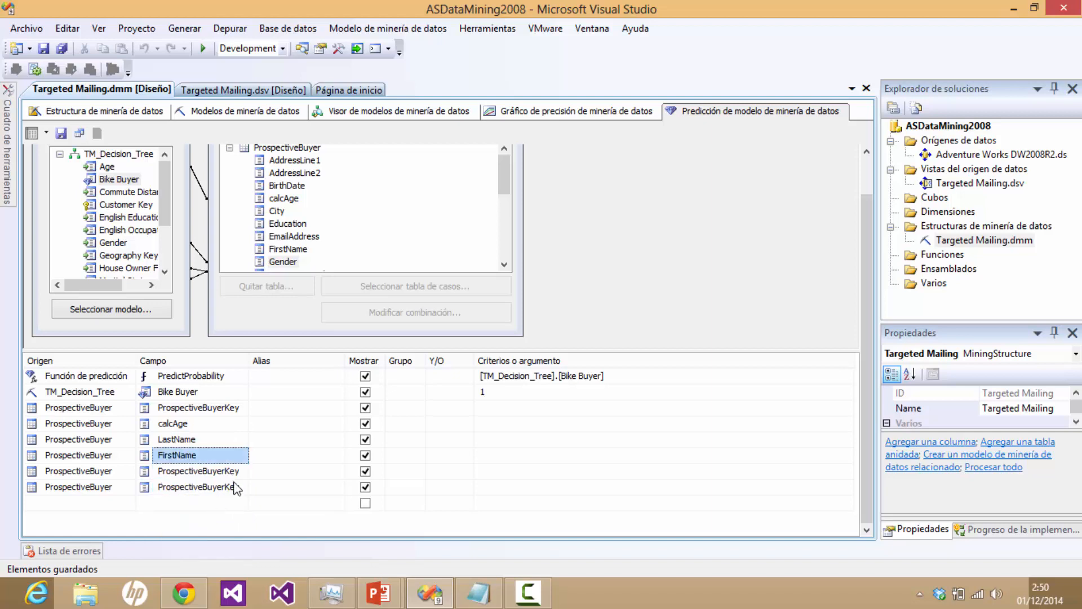
# Step: Set the fields of the last two ProspectiveBuyer rows to AddressLine1 and AddressLine2
pyautogui.click(236, 478)
pyautogui.click(239, 476)
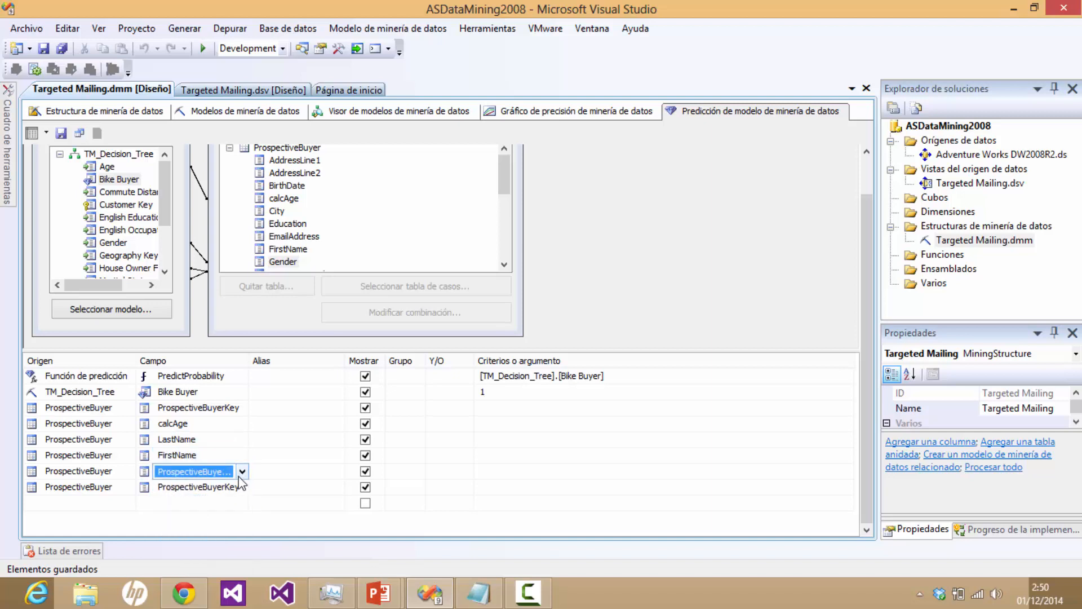
pyautogui.click(241, 472)
pyautogui.moveTo(243, 497); pyautogui.dragTo(243, 543)
pyautogui.click(220, 534)
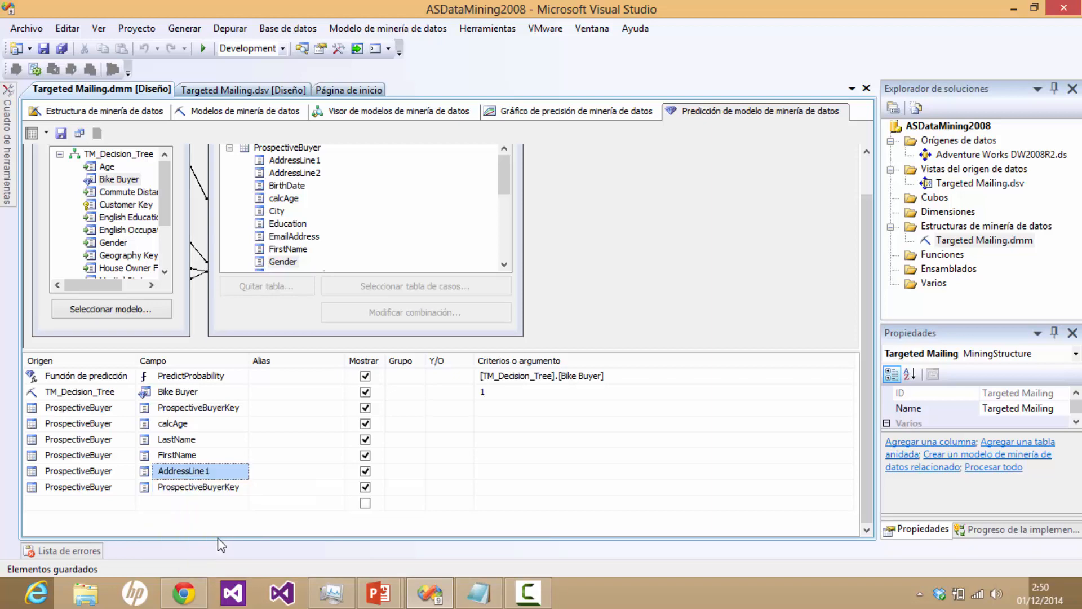
pyautogui.click(241, 489)
pyautogui.click(243, 488)
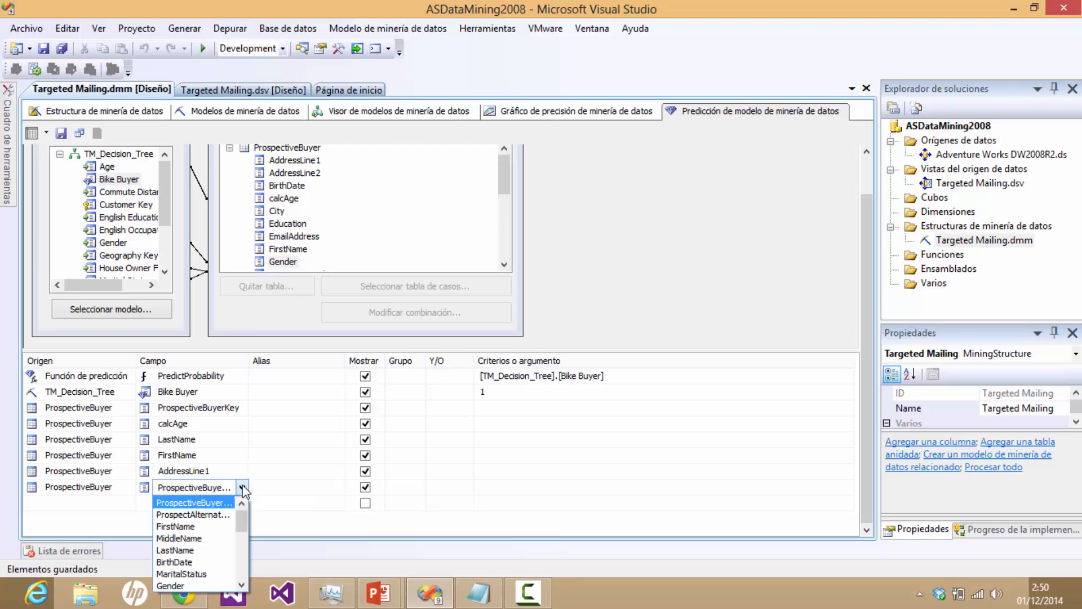
pyautogui.moveTo(243, 515); pyautogui.dragTo(242, 550)
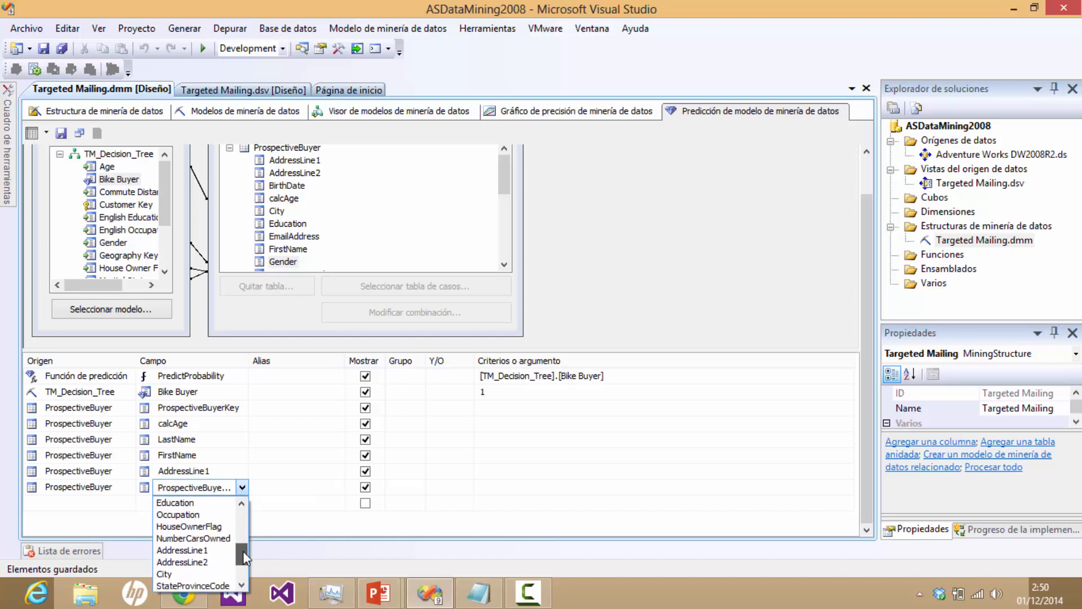
pyautogui.click(211, 562)
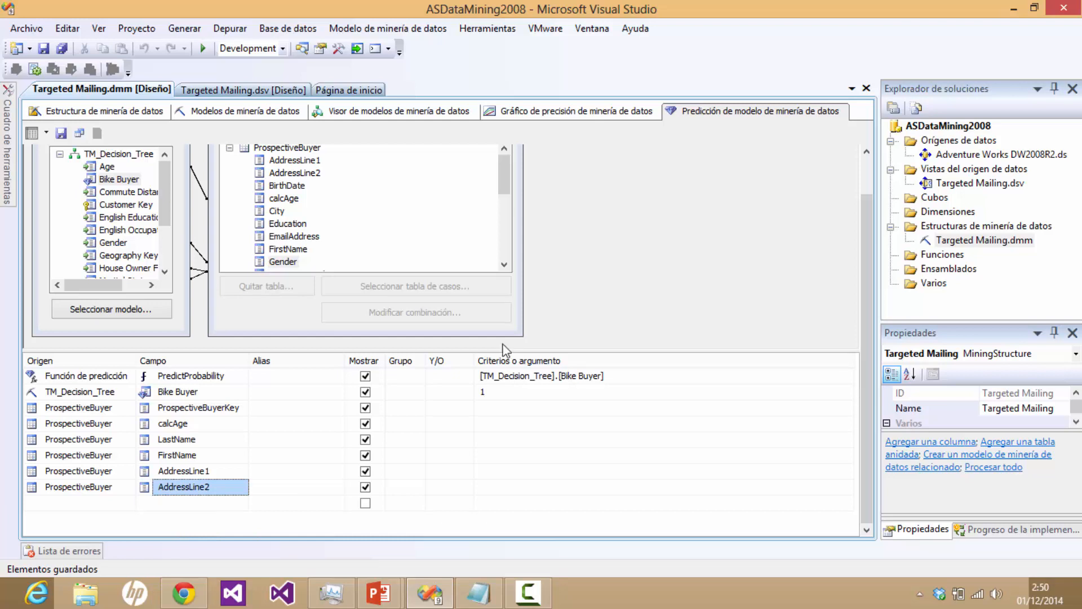
pyautogui.click(62, 133)
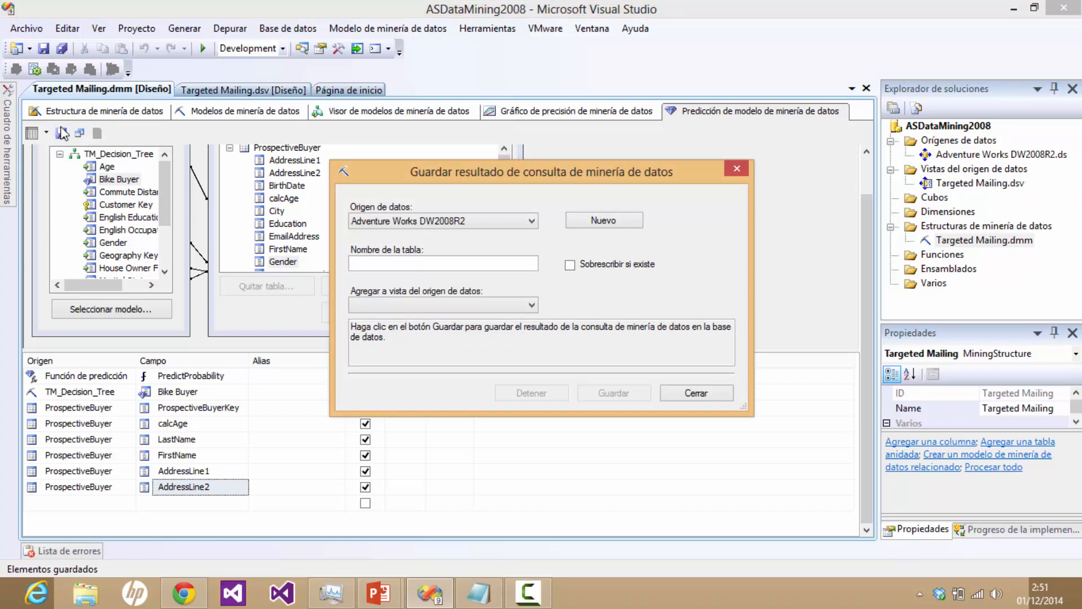
pyautogui.click(670, 392)
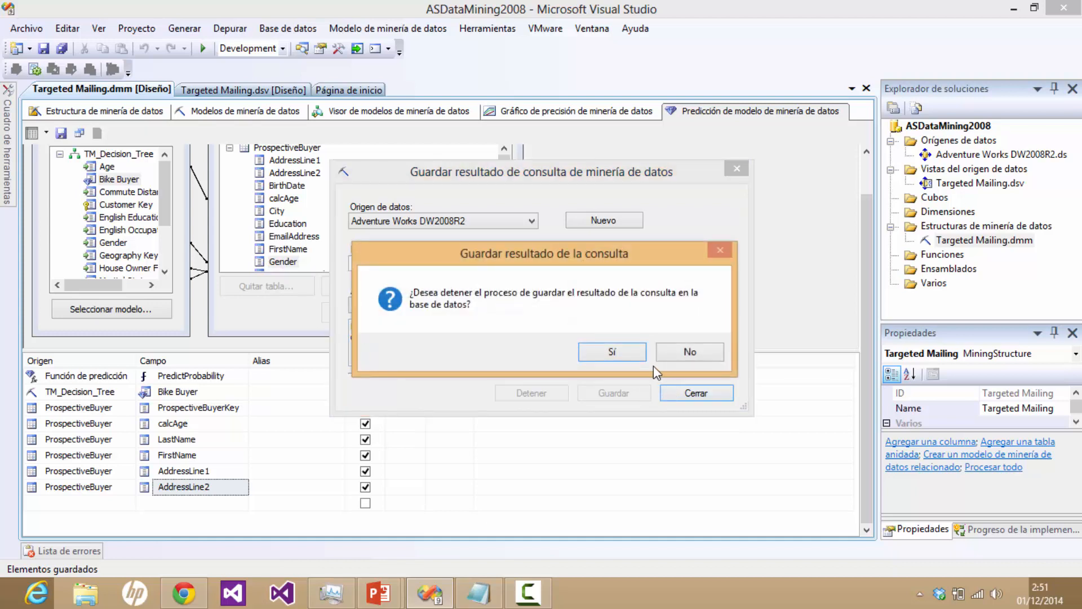
pyautogui.click(612, 352)
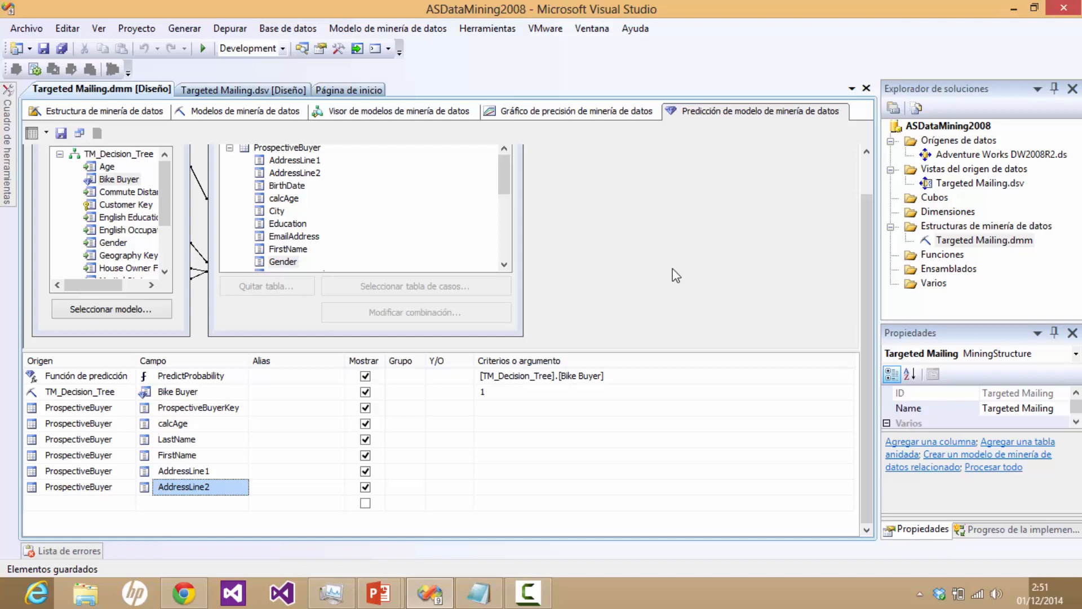
pyautogui.click(571, 249)
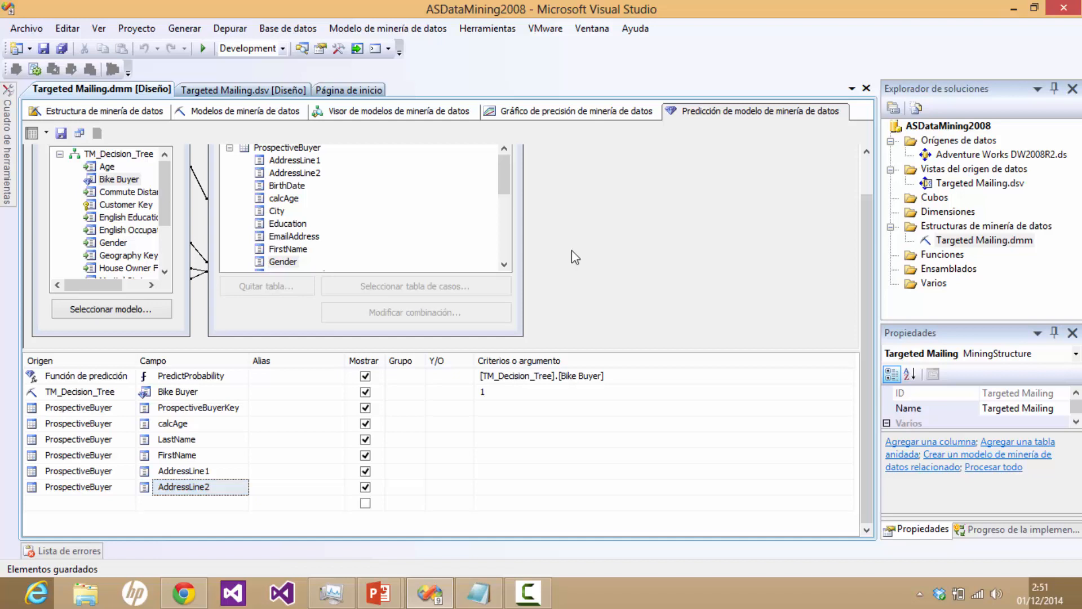
# Step: Try to run the prediction query and display its results
pyautogui.click(46, 133)
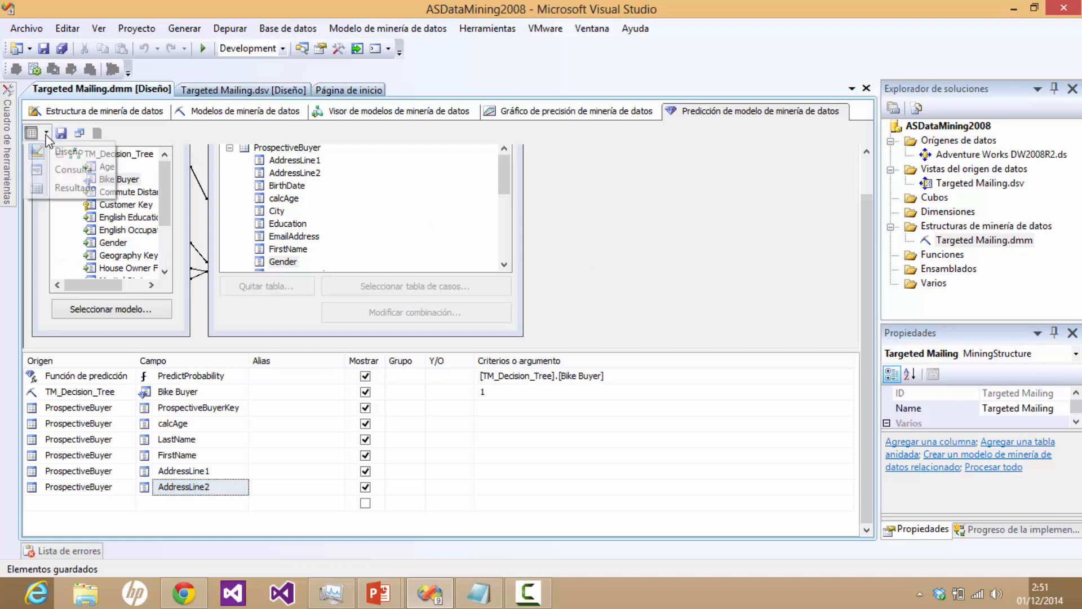
pyautogui.click(76, 193)
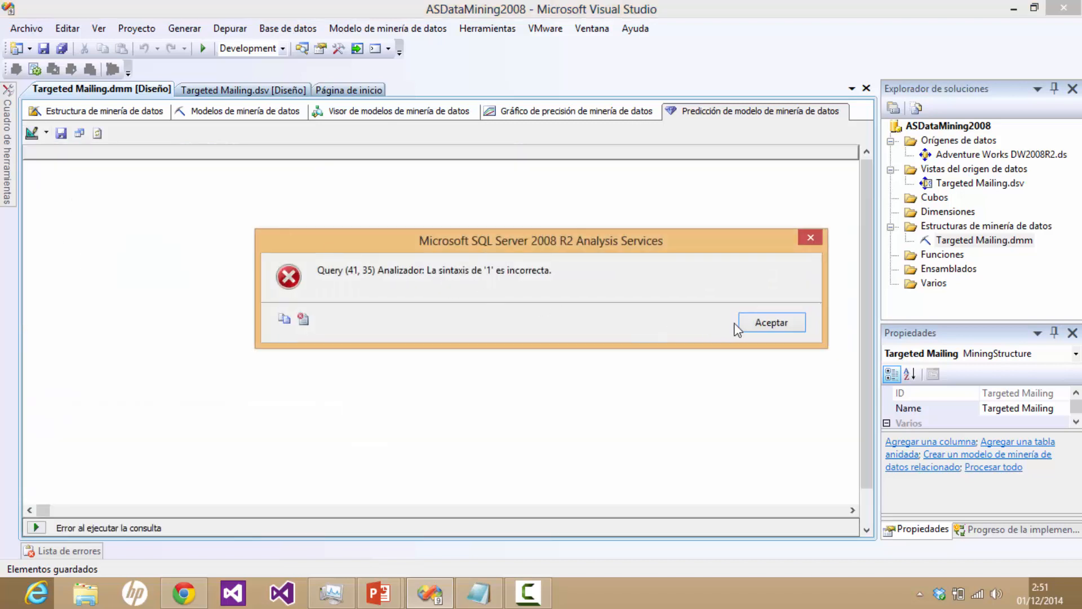
pyautogui.click(751, 323)
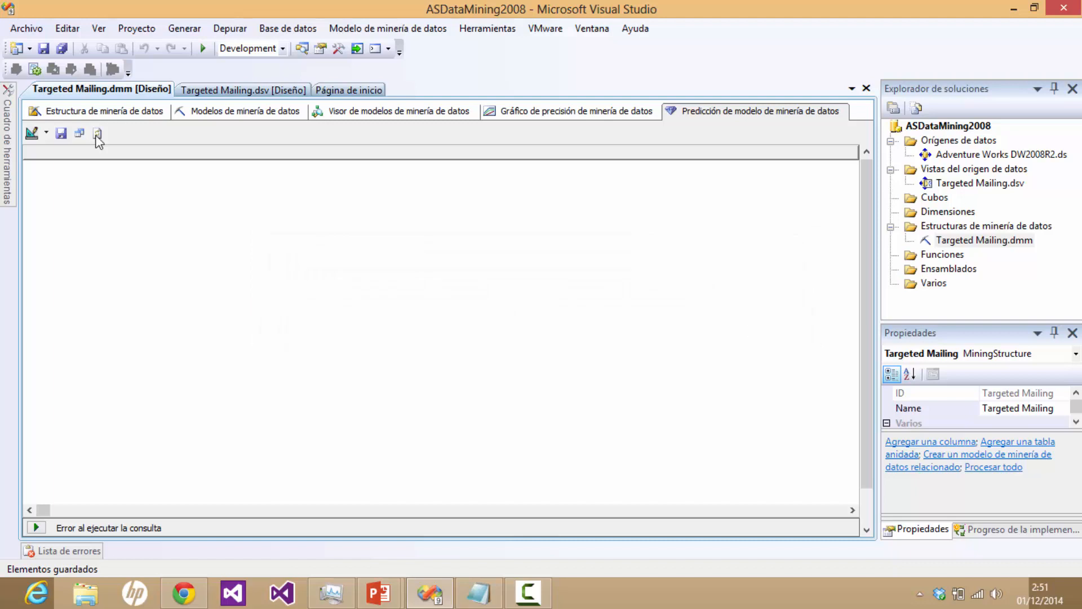
pyautogui.click(96, 134)
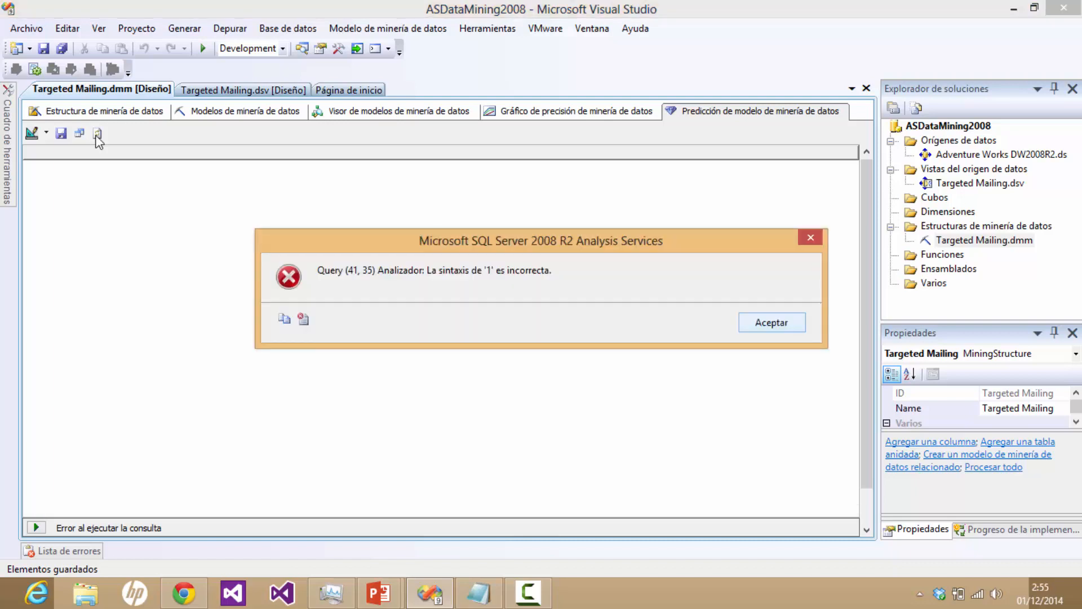
pyautogui.click(769, 325)
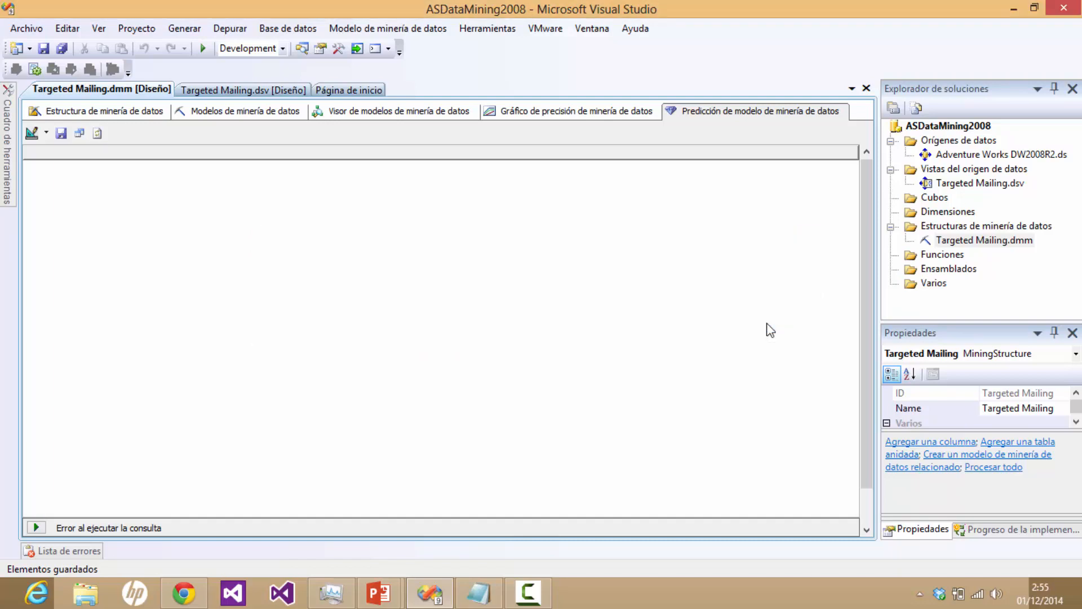
# Step: Return to the query design, set the Bike Buyer criterion to "= 1" and run the query to show its results
pyautogui.click(46, 133)
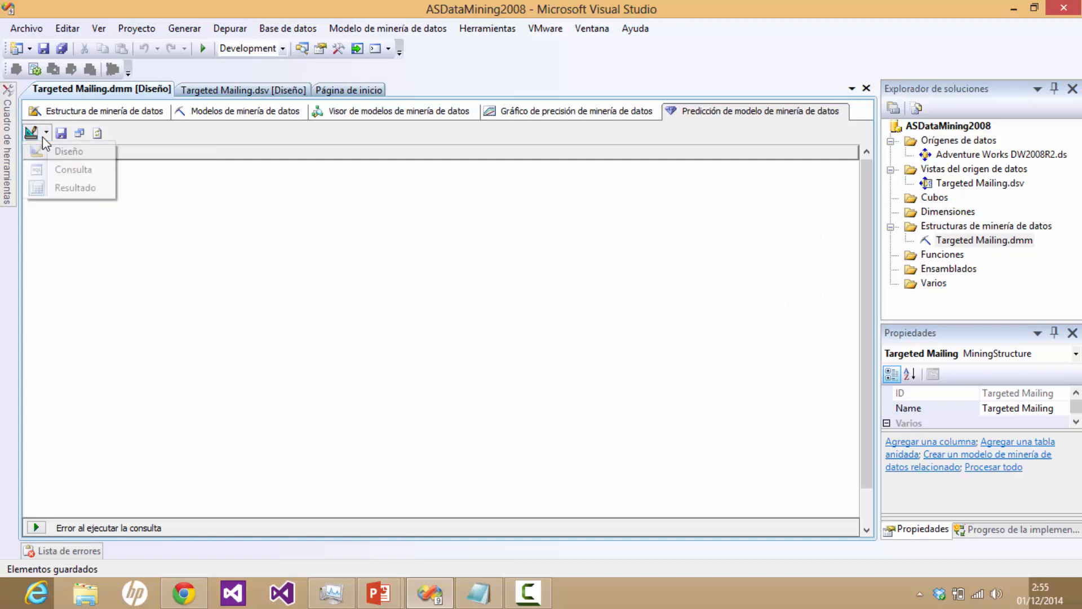
pyautogui.click(52, 154)
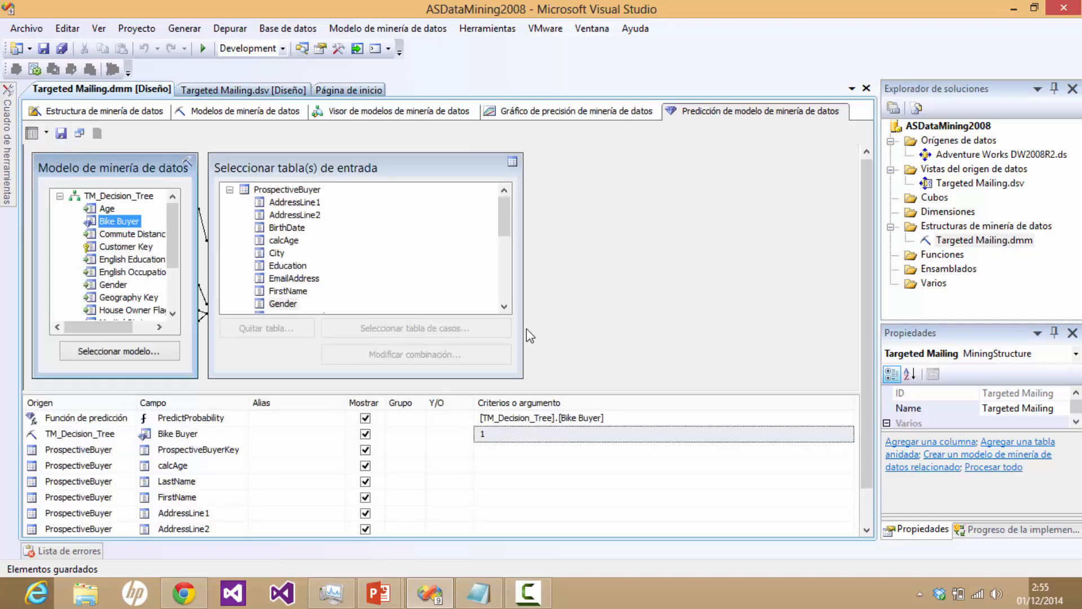
pyautogui.scroll(-2, 490, 439)
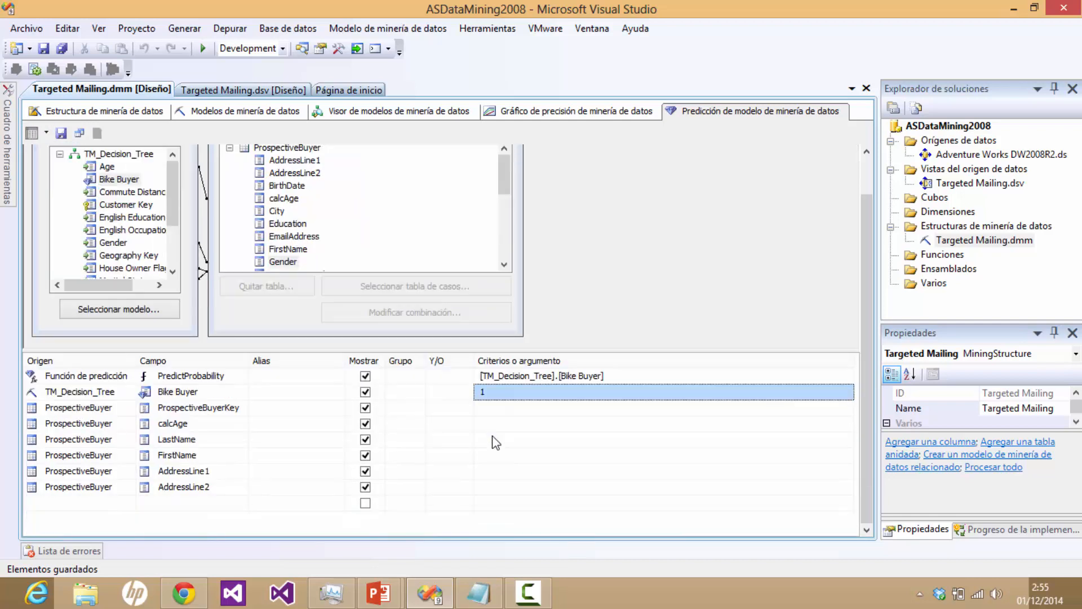
pyautogui.click(502, 390)
pyautogui.press('BackSpace')
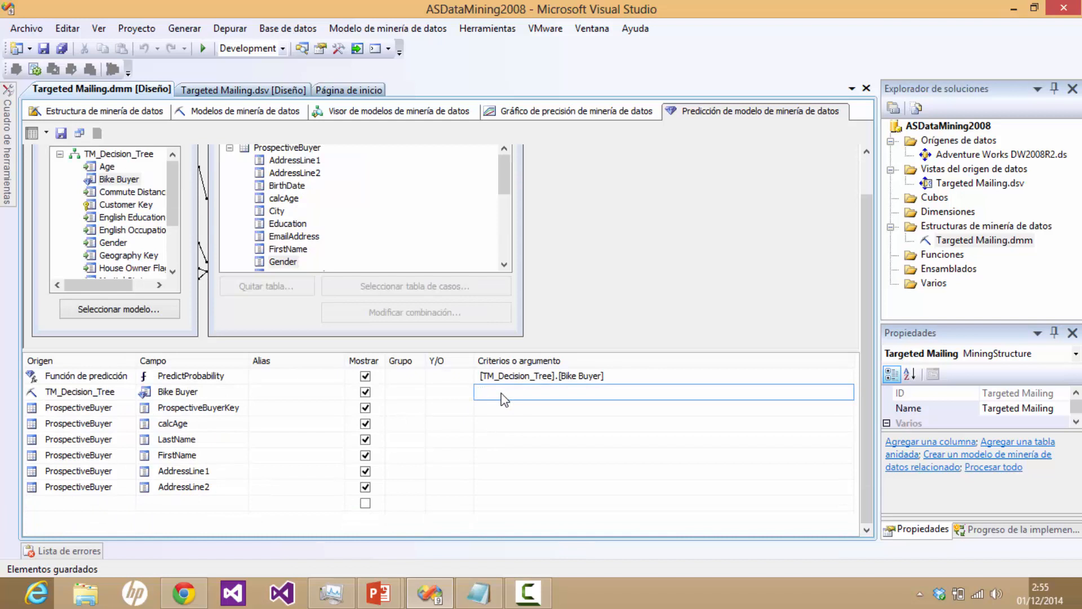
pyautogui.write('= 1')
pyautogui.click(522, 422)
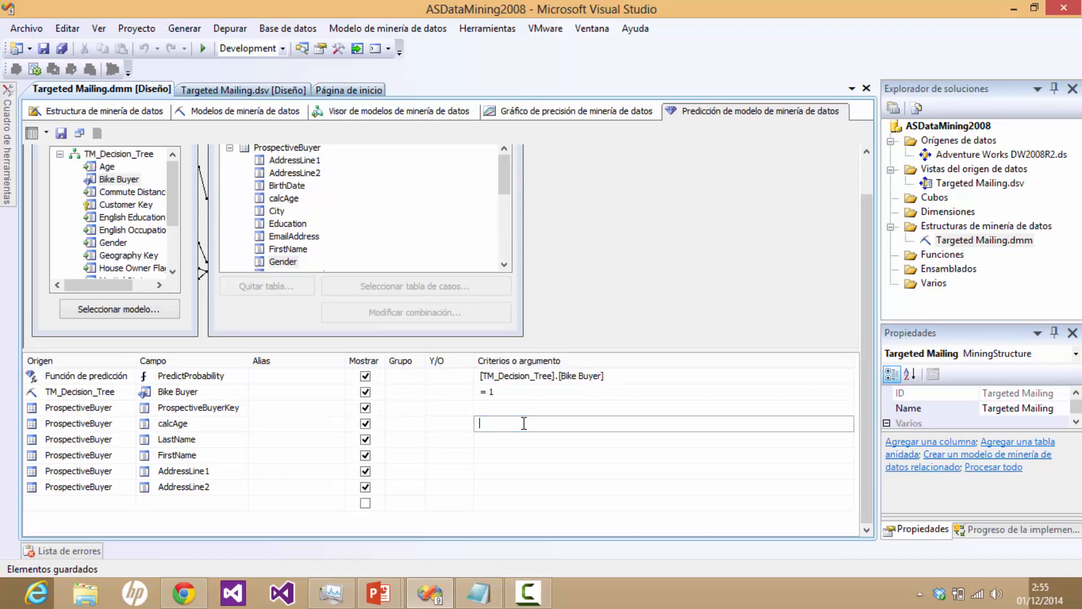
pyautogui.click(46, 133)
pyautogui.click(60, 185)
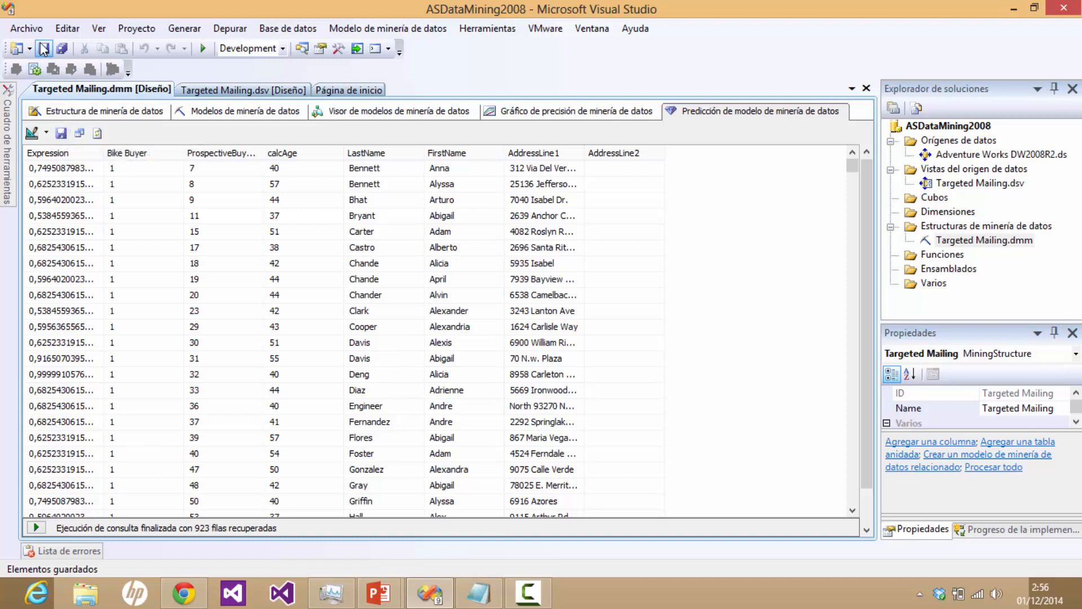
# Step: Save the query result as table Resultado in Adventure Works DW2008R2, adding it to the Targeted Mailing data source view
pyautogui.click(61, 133)
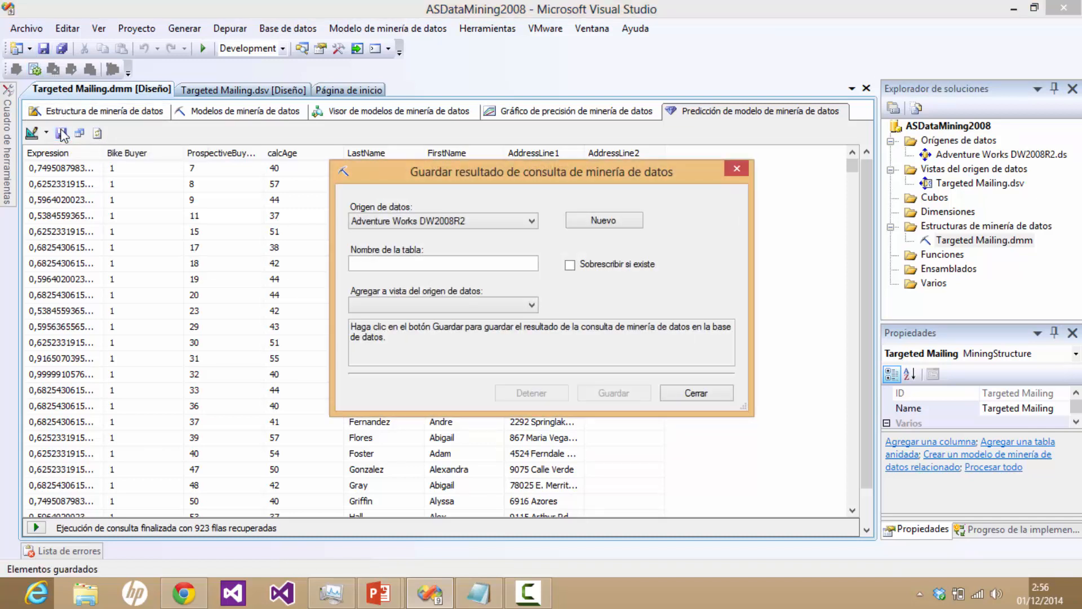
pyautogui.click(495, 221)
pyautogui.click(495, 221)
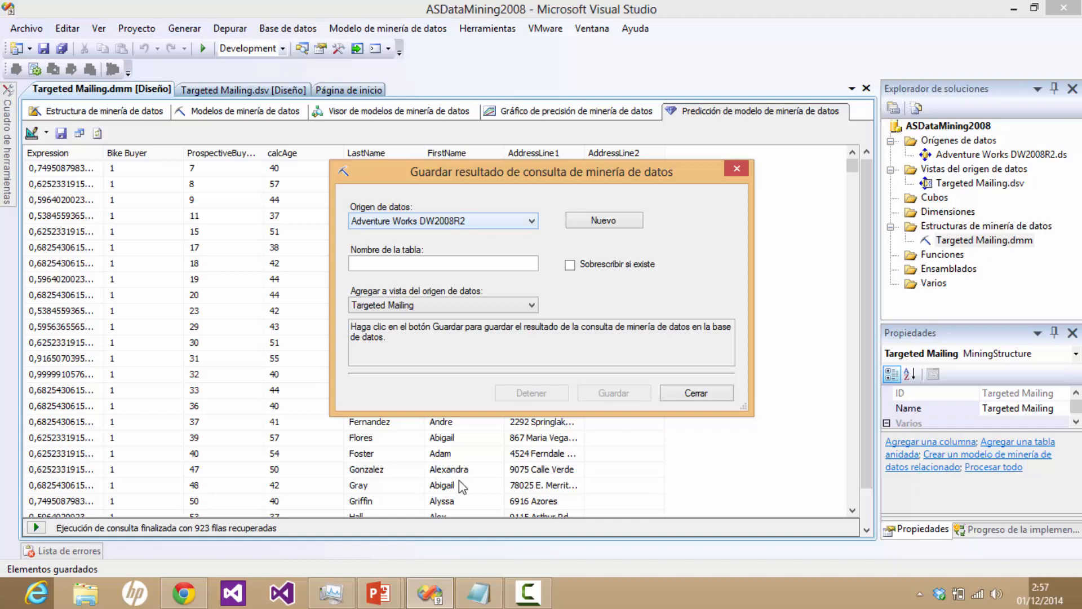
pyautogui.click(696, 394)
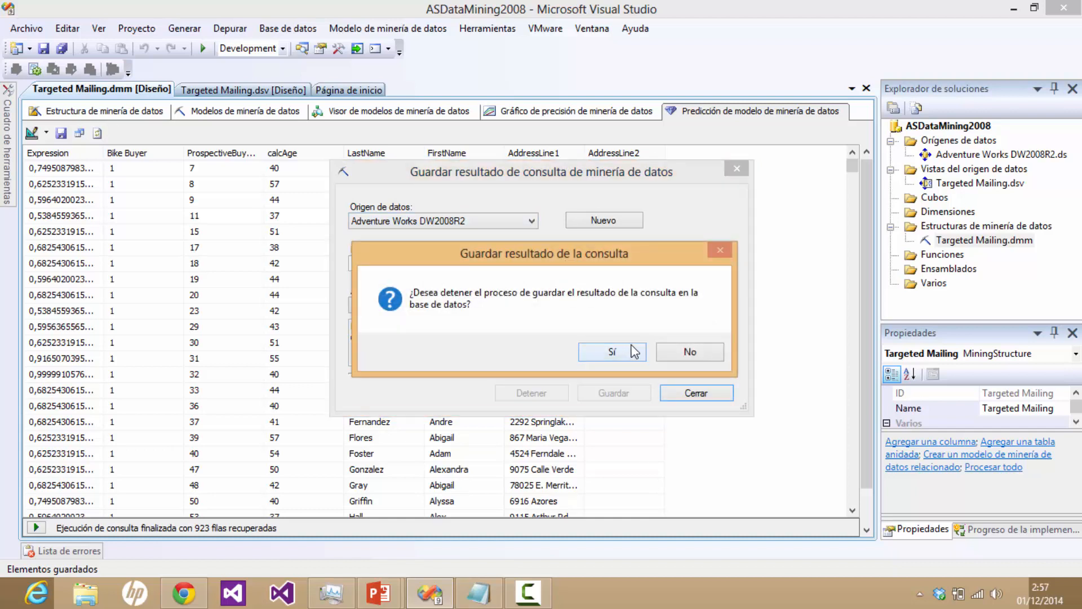
pyautogui.click(669, 351)
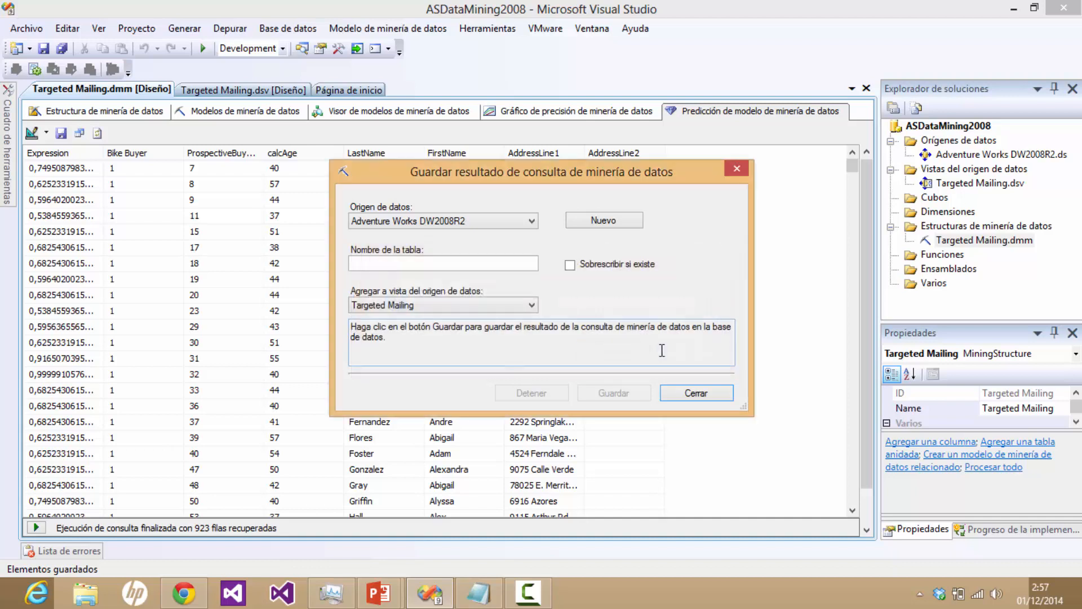
pyautogui.click(459, 262)
pyautogui.write('Resultado')
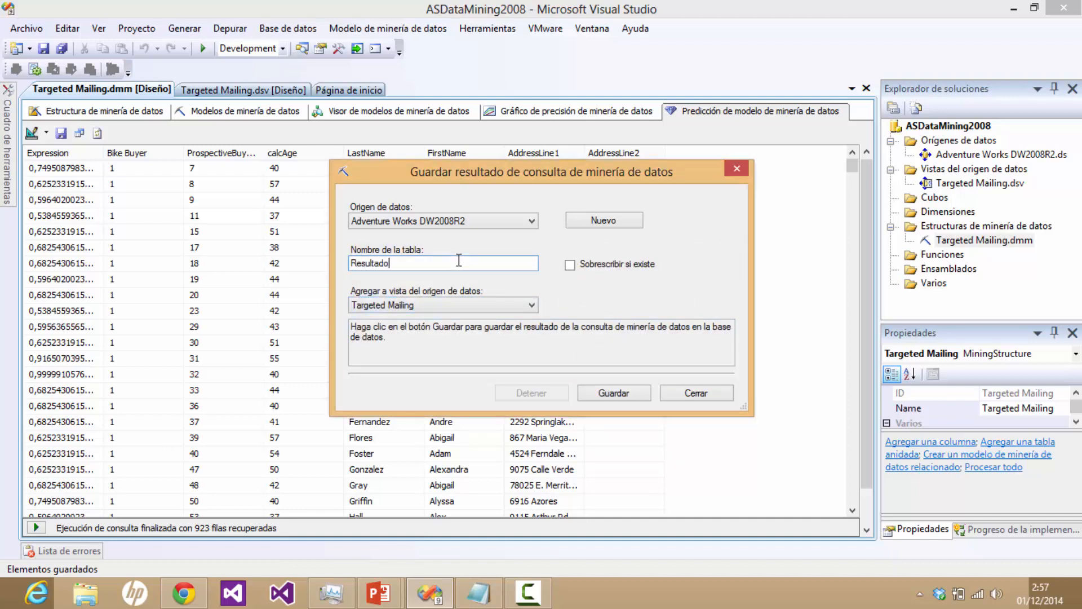
pyautogui.click(617, 389)
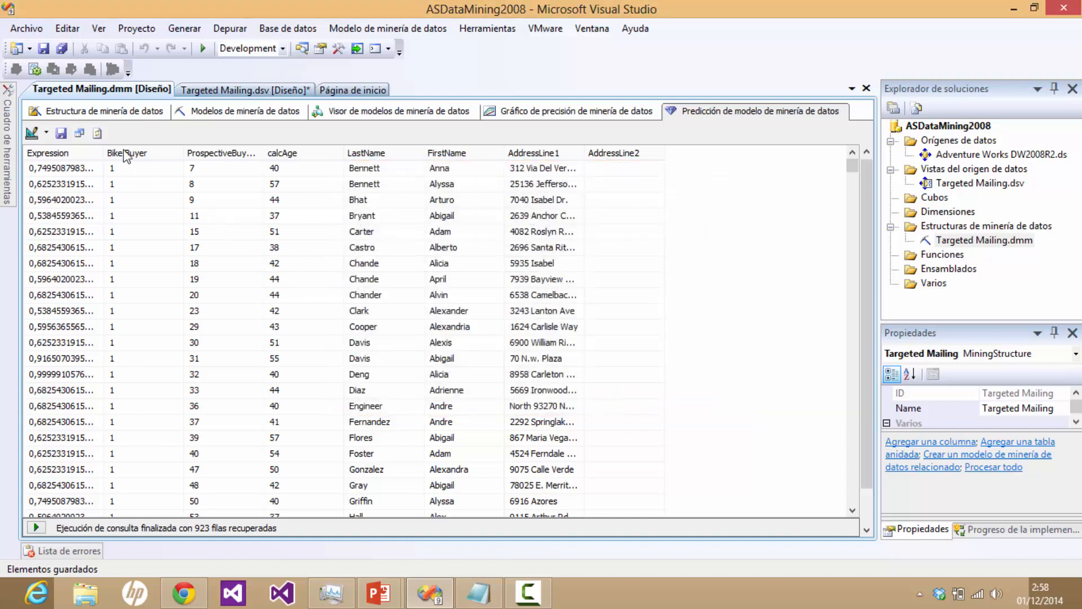
# Step: Save the Targeted Mailing mining structure together with its modified data source view
pyautogui.click(45, 51)
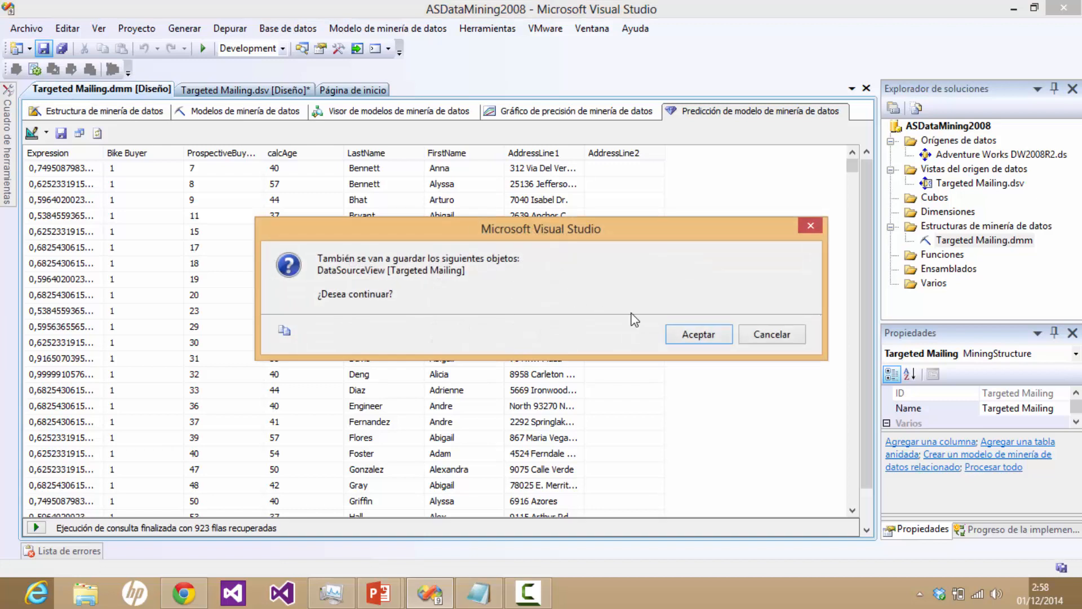
pyautogui.click(681, 334)
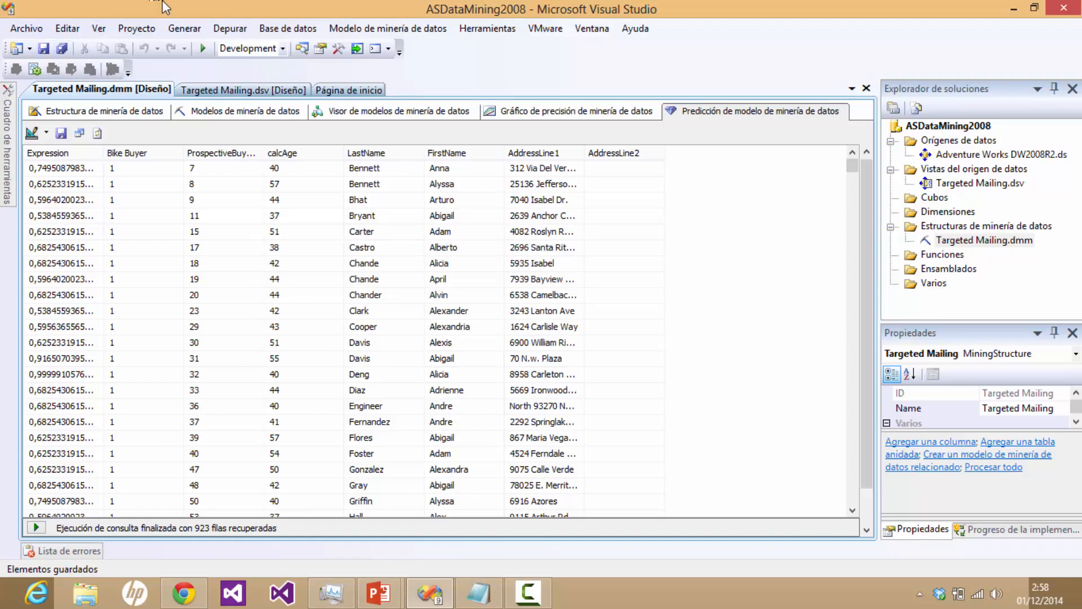
# Step: Switch to the PowerPoint slide show to review the LECCION 6 slide on predictions, and return to Visual Studio
pyautogui.moveTo(378, 593)
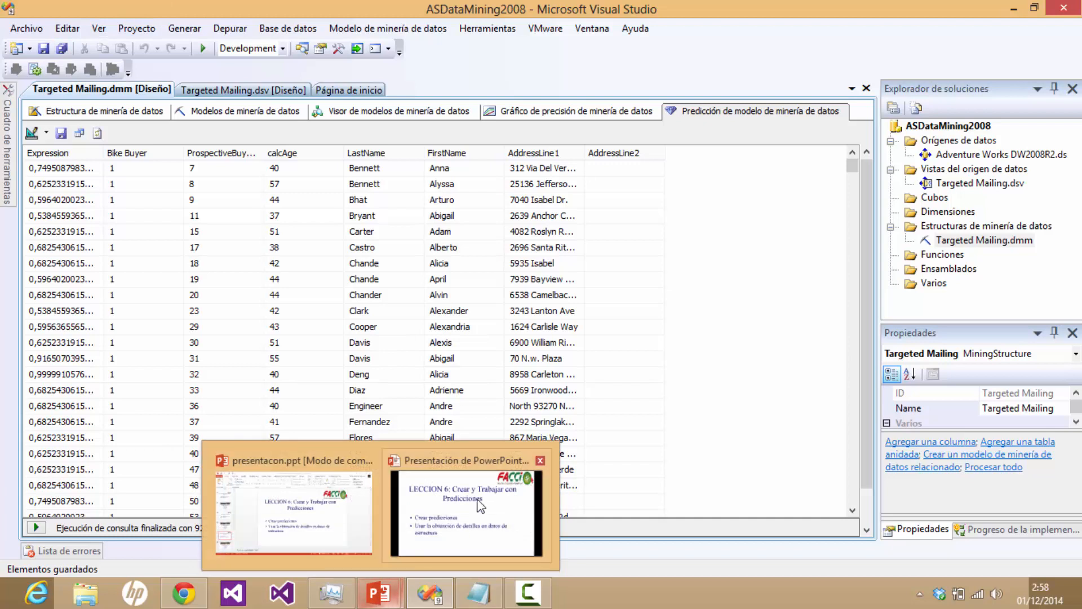
pyautogui.click(481, 506)
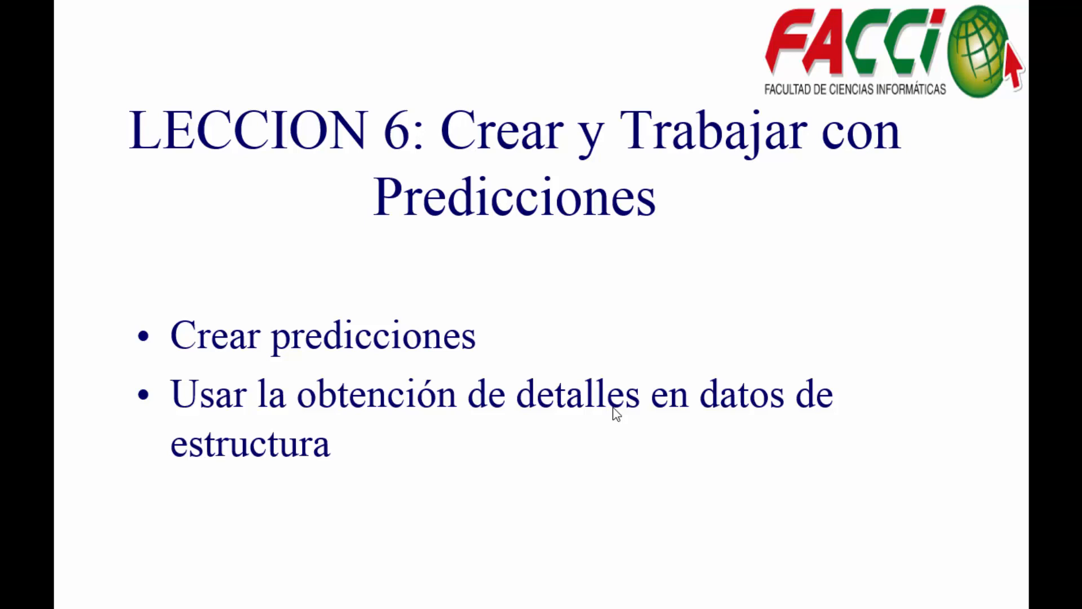
pyautogui.press('super+d')
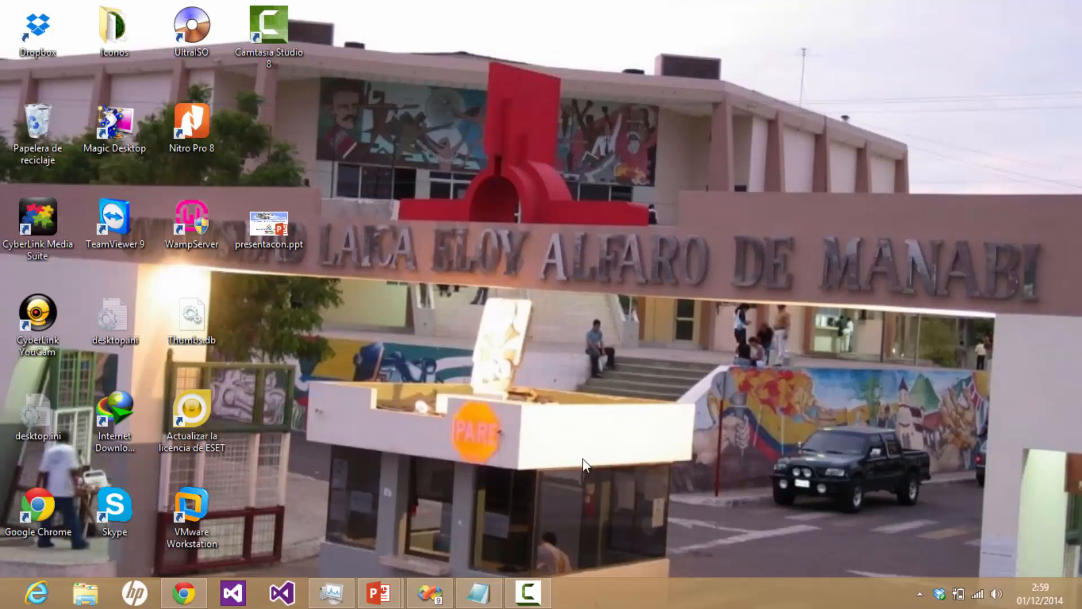
pyautogui.click(431, 593)
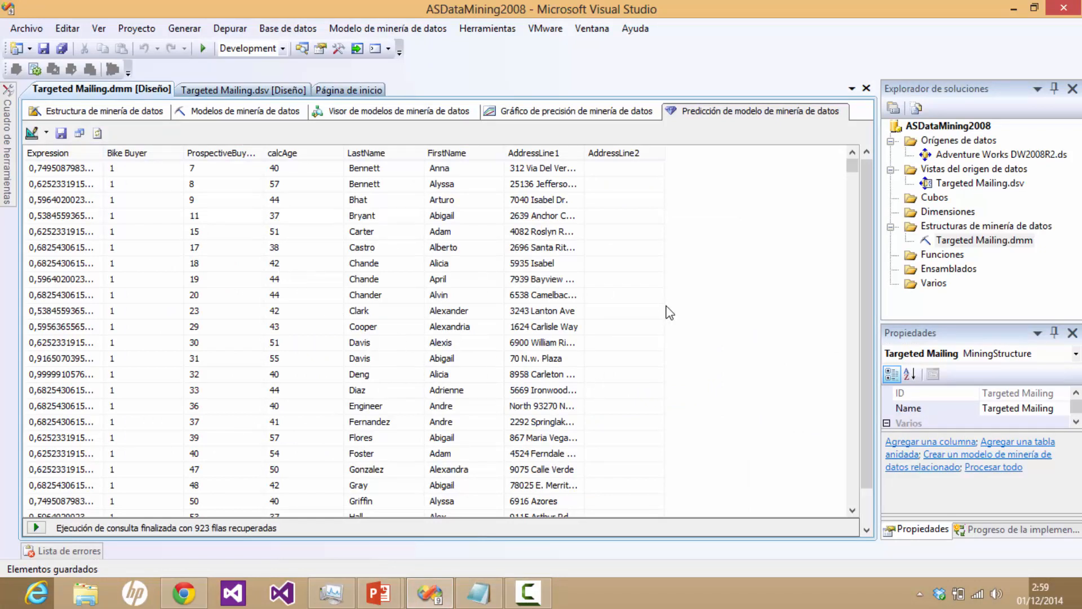
# Step: Display the properties of the TM_Decision_Tree mining model and check its AllowDrillThrough setting
pyautogui.click(227, 112)
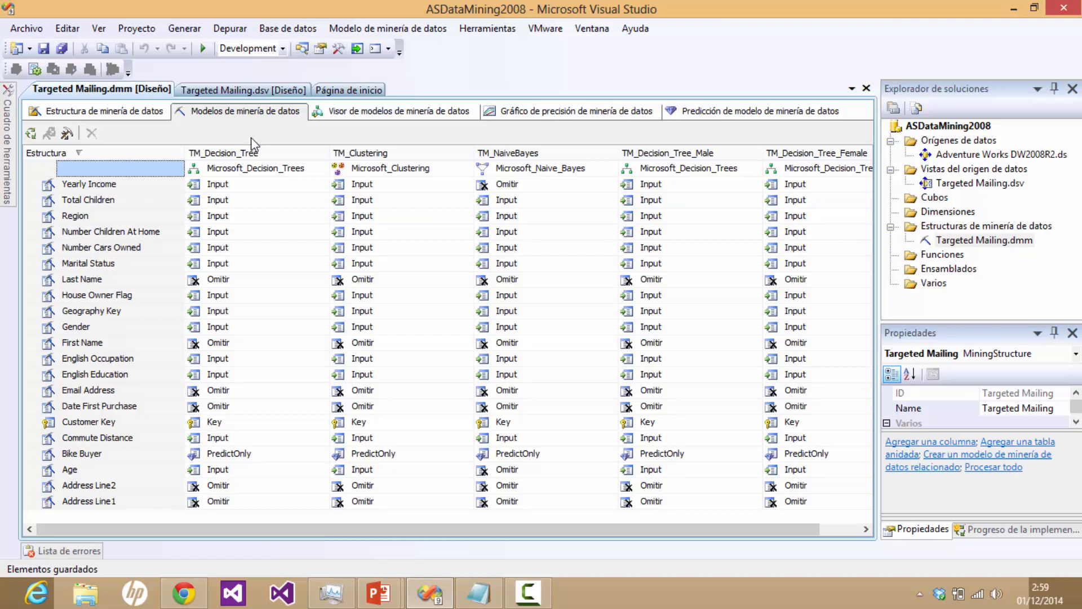
pyautogui.rightClick(252, 155)
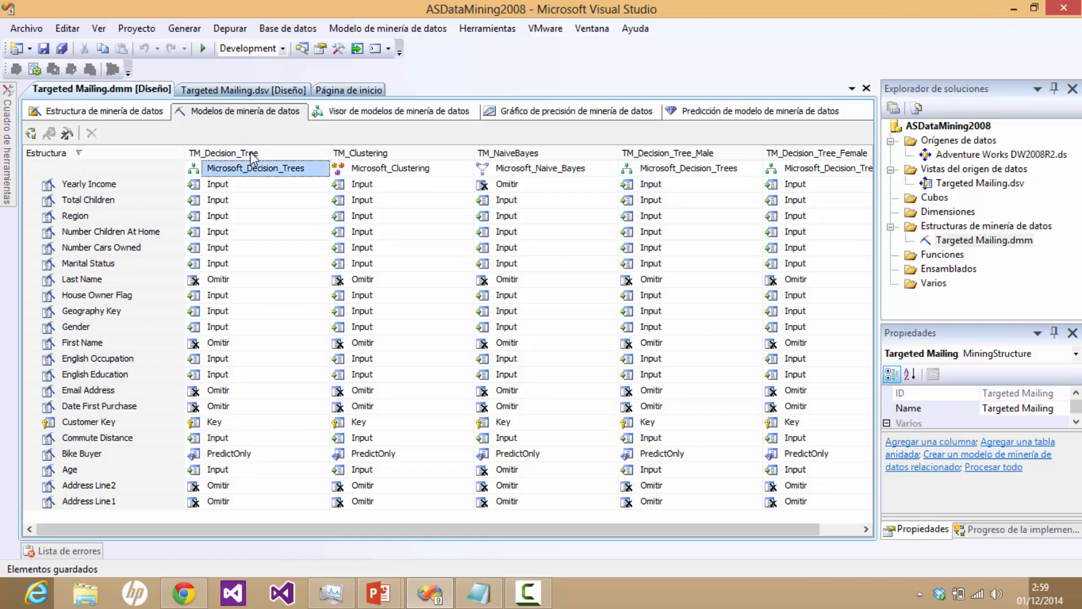
pyautogui.click(336, 391)
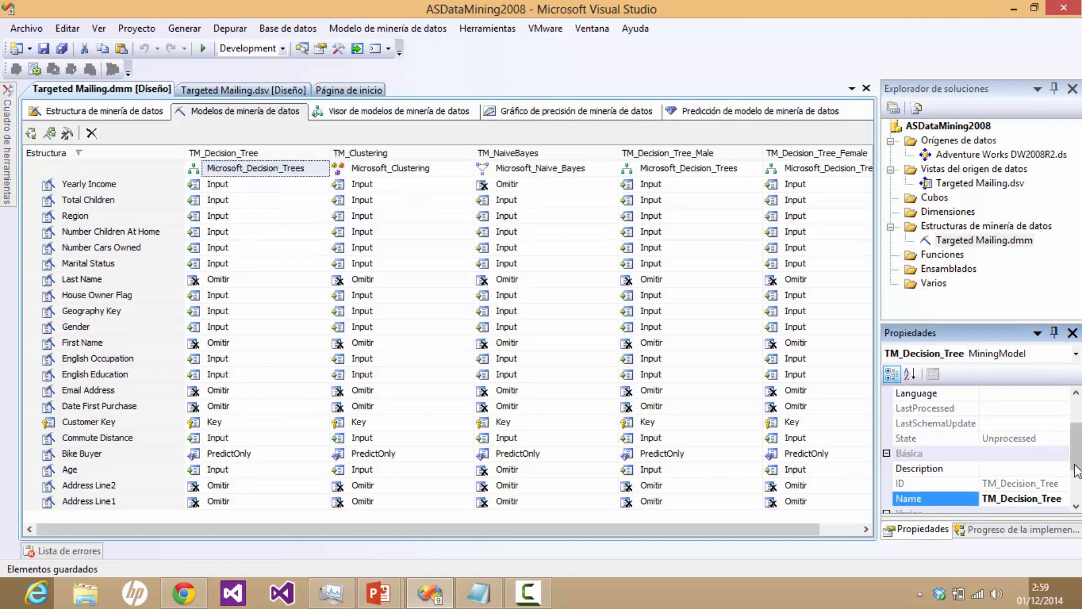
pyautogui.moveTo(1076, 467); pyautogui.dragTo(1080, 498)
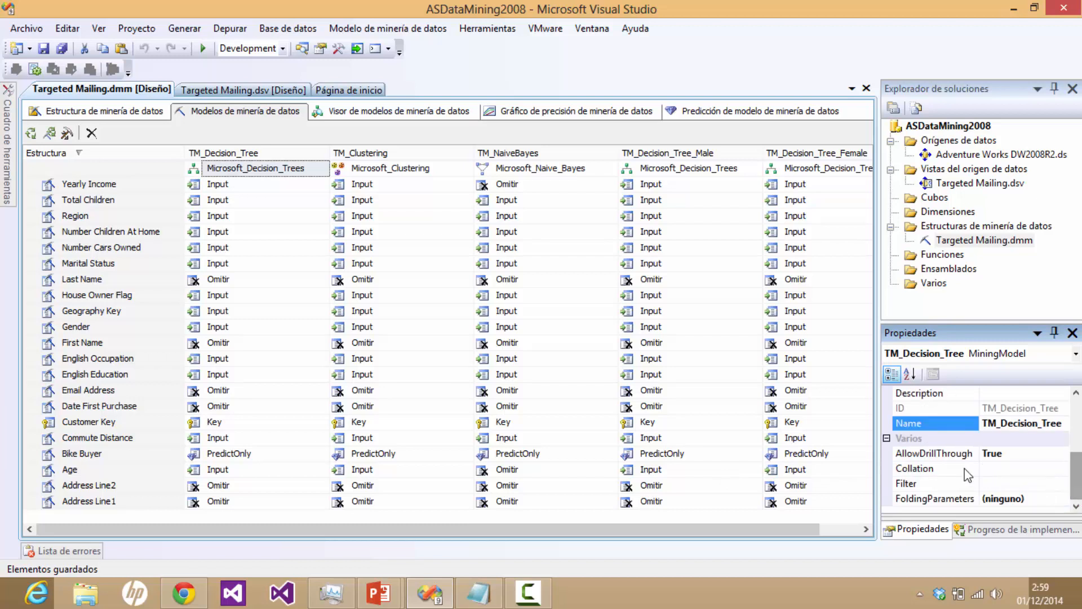
pyautogui.click(938, 453)
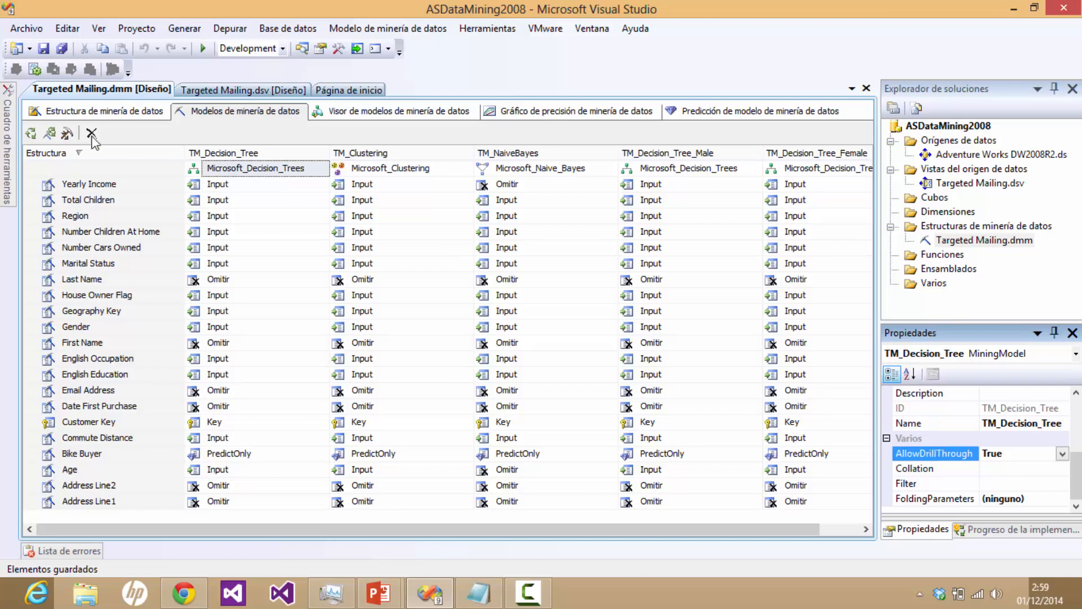
# Step: Process the TM_Decision_Tree mining model with the Proceso completo option and close the processing dialogs
pyautogui.click(377, 29)
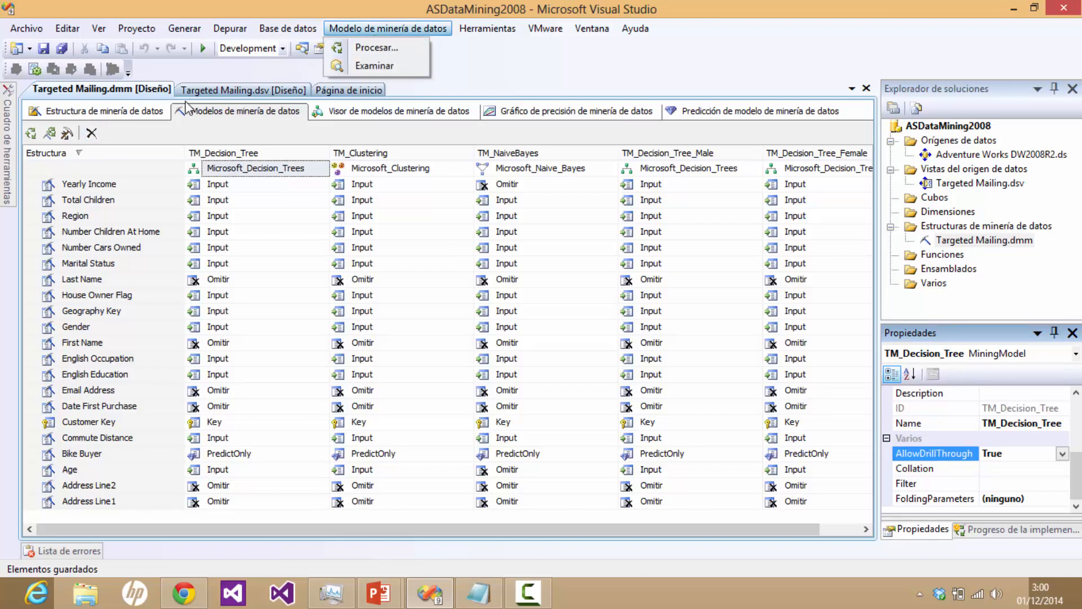
pyautogui.click(107, 168)
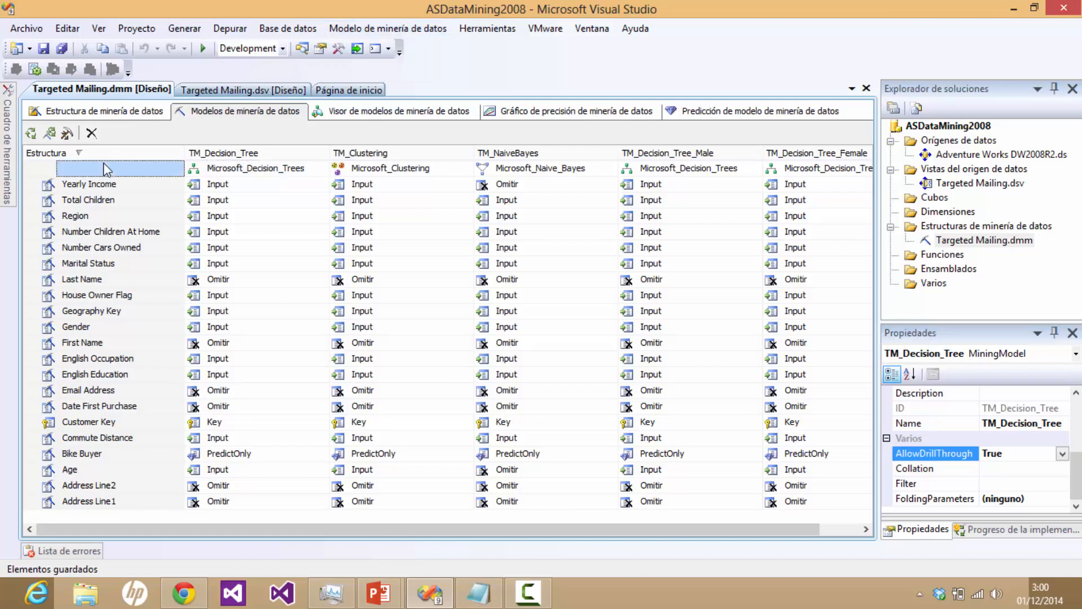
pyautogui.click(378, 28)
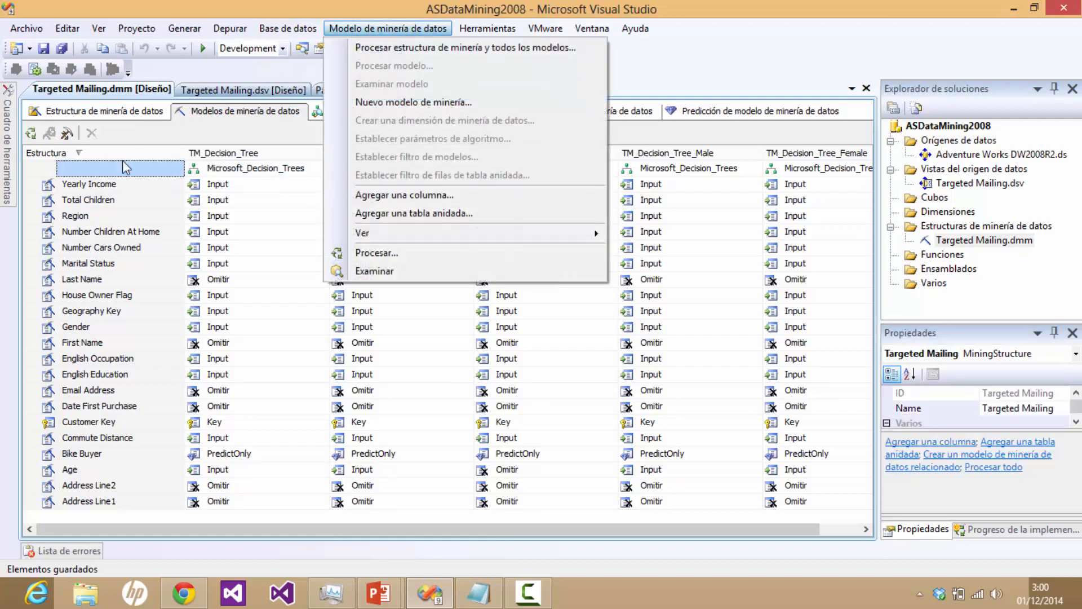
pyautogui.click(244, 149)
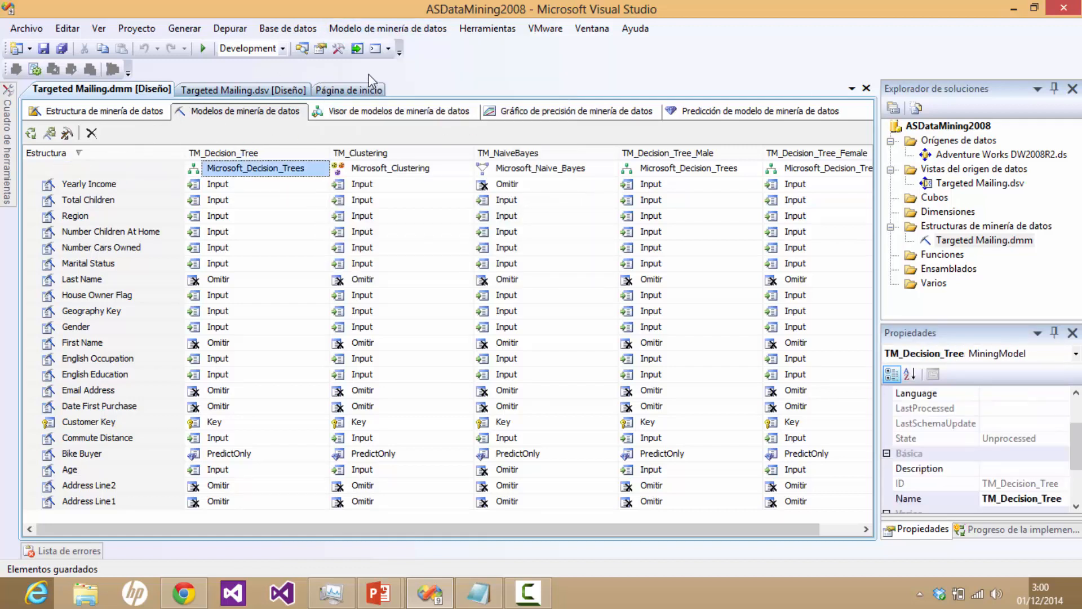
pyautogui.click(414, 31)
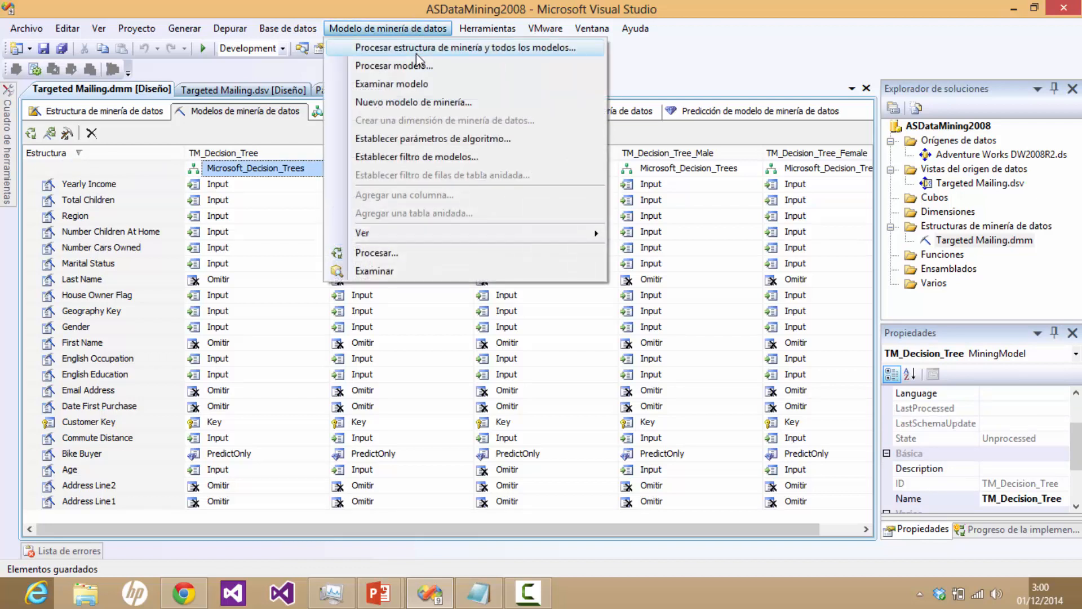
pyautogui.click(445, 67)
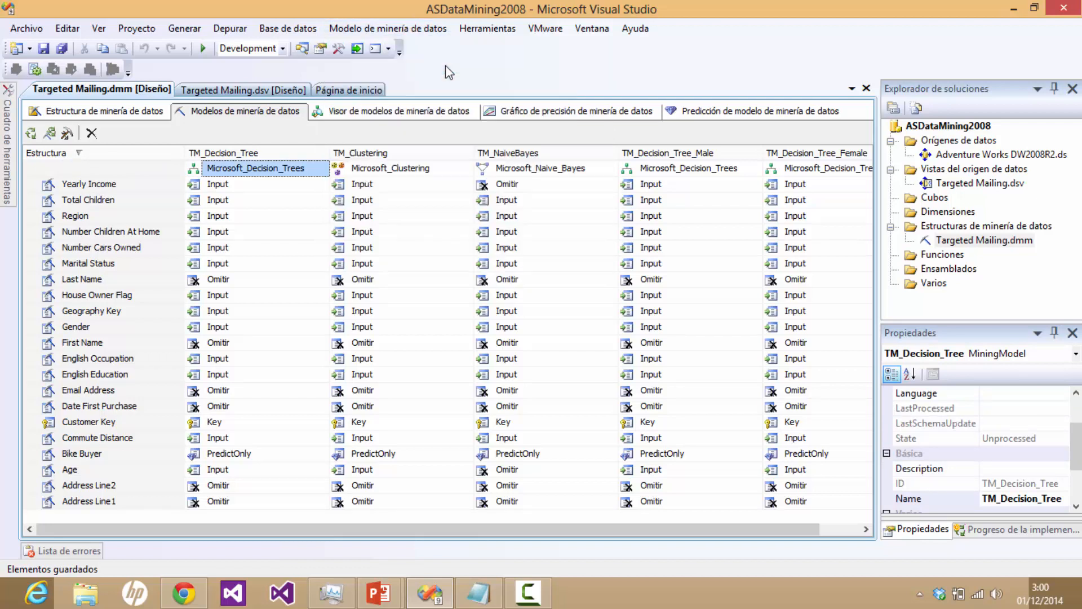
pyautogui.click(627, 325)
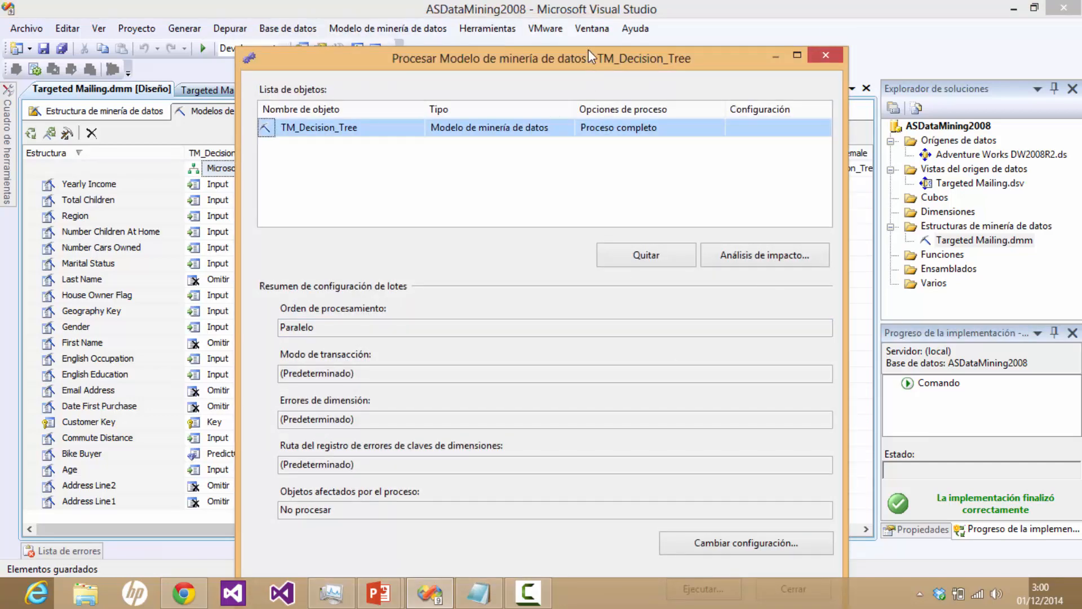
pyautogui.moveTo(588, 50); pyautogui.dragTo(587, 9)
pyautogui.click(694, 541)
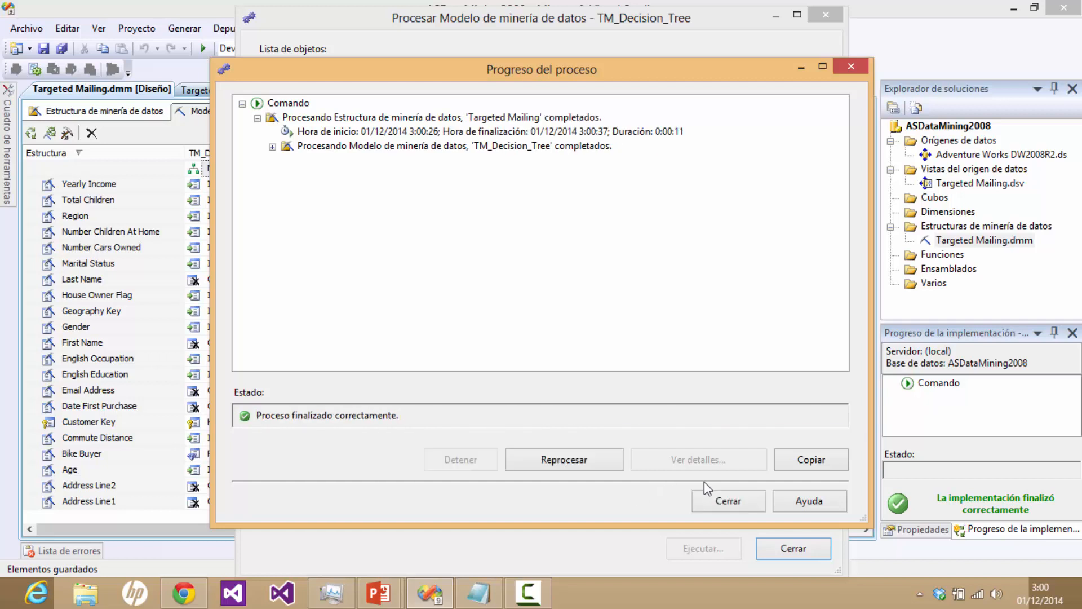
pyautogui.click(737, 505)
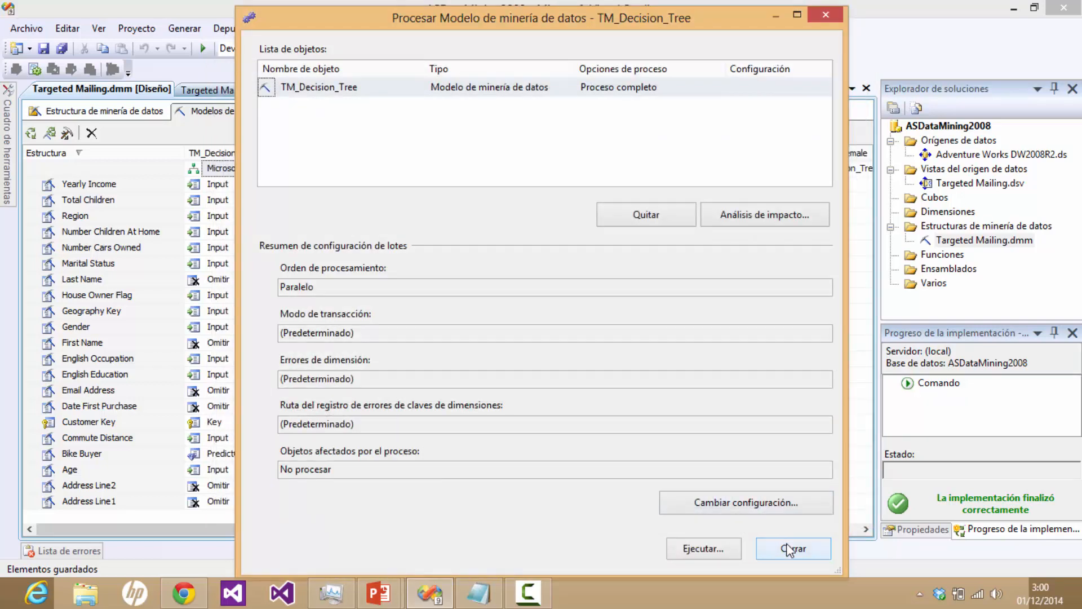
pyautogui.click(788, 545)
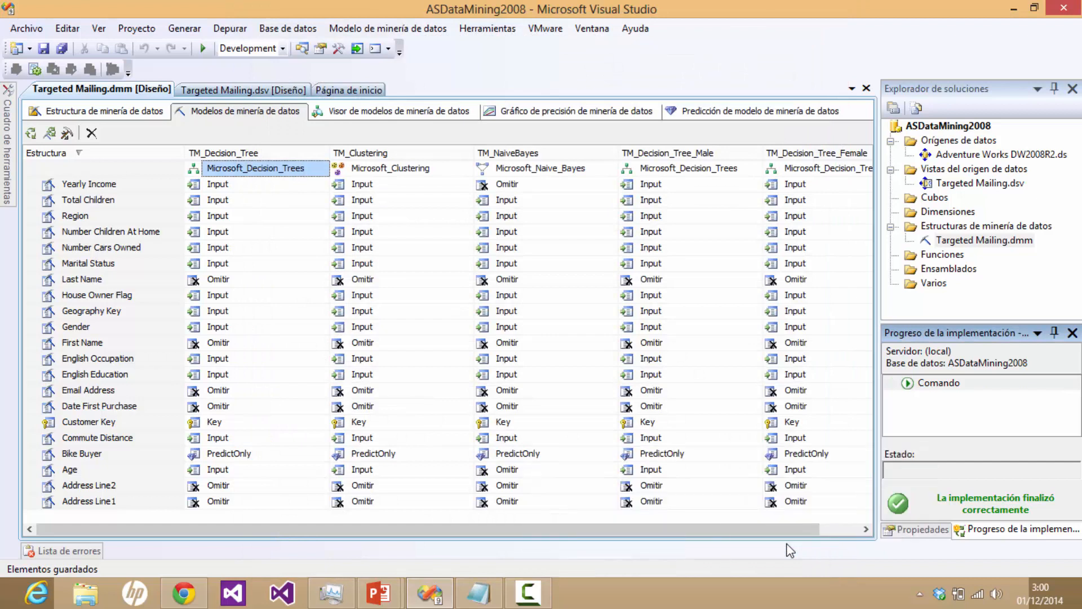
# Step: Open the mining model viewer, deploying the project over the server database, and display the TM_Decision_Tree model
pyautogui.click(399, 108)
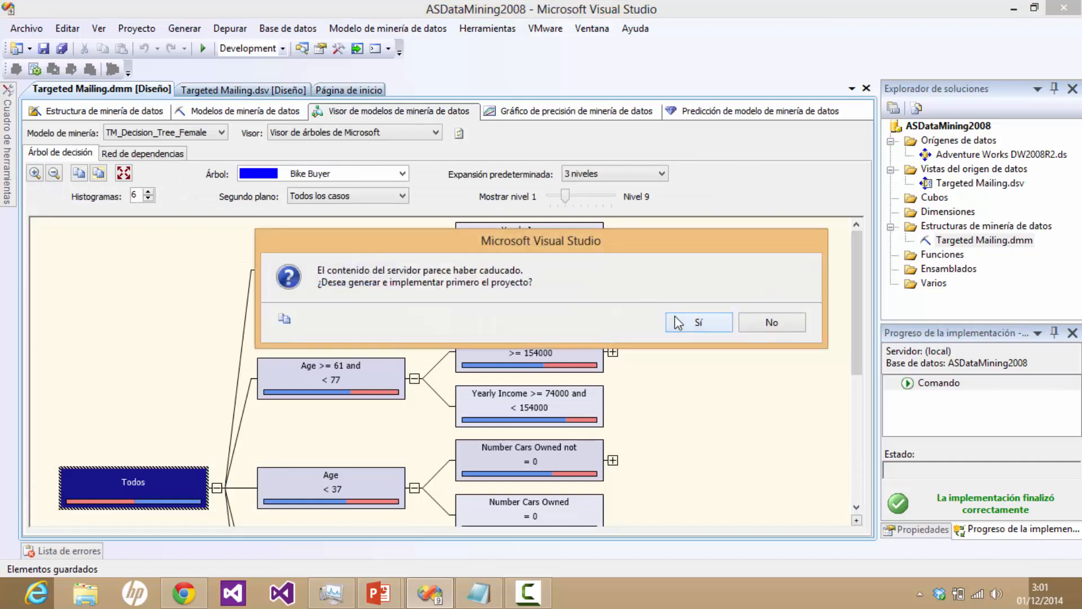
pyautogui.click(710, 323)
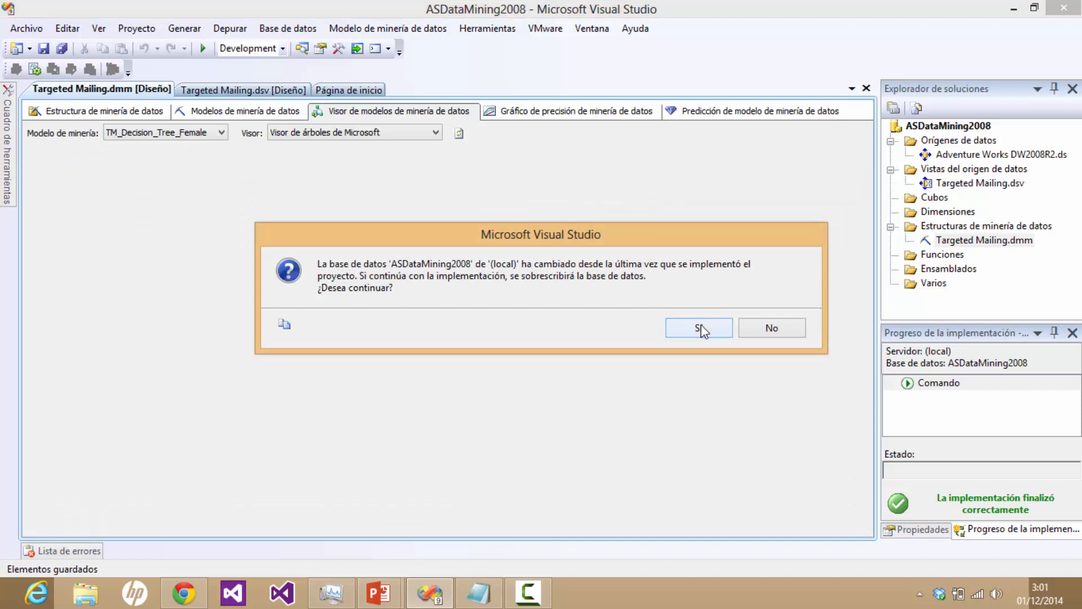
pyautogui.click(701, 330)
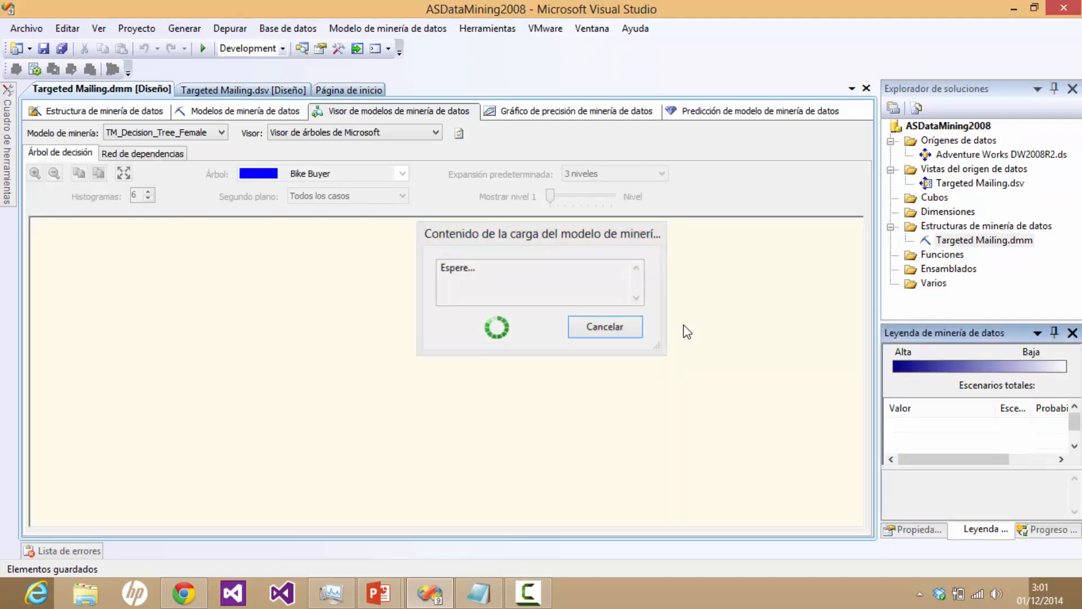
pyautogui.click(175, 140)
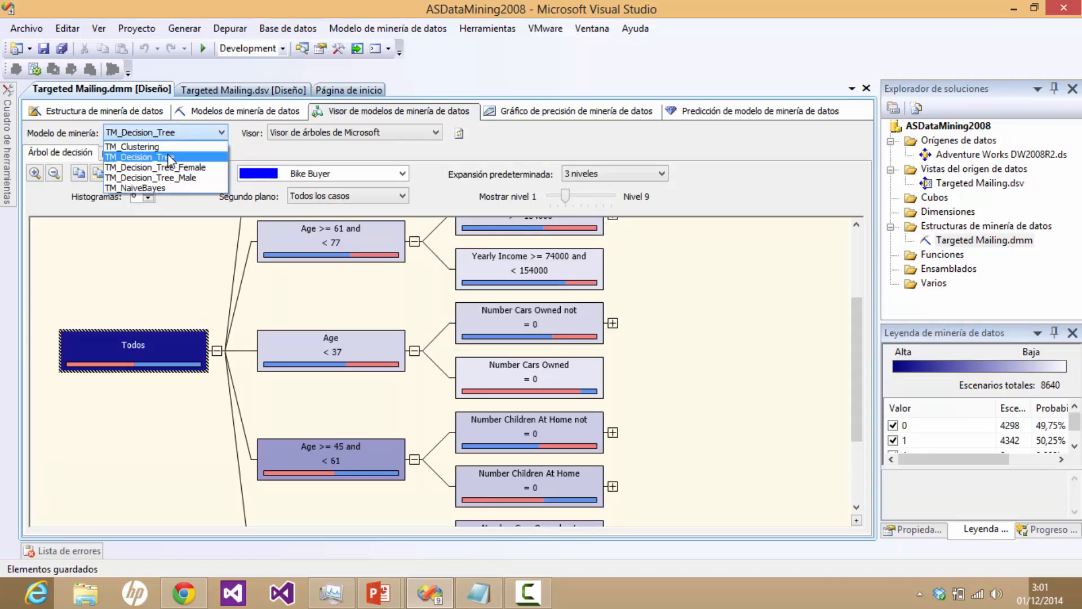
pyautogui.click(169, 157)
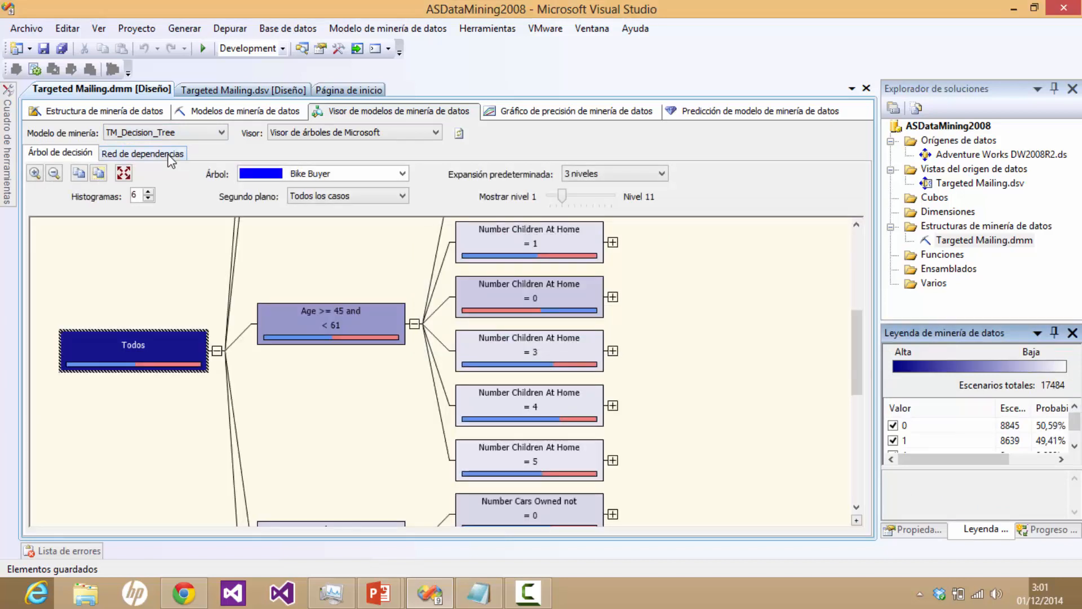
# Step: Drill through the "Age >= 37 and < 45" node of the decision tree with model and structure columns
pyautogui.click(336, 198)
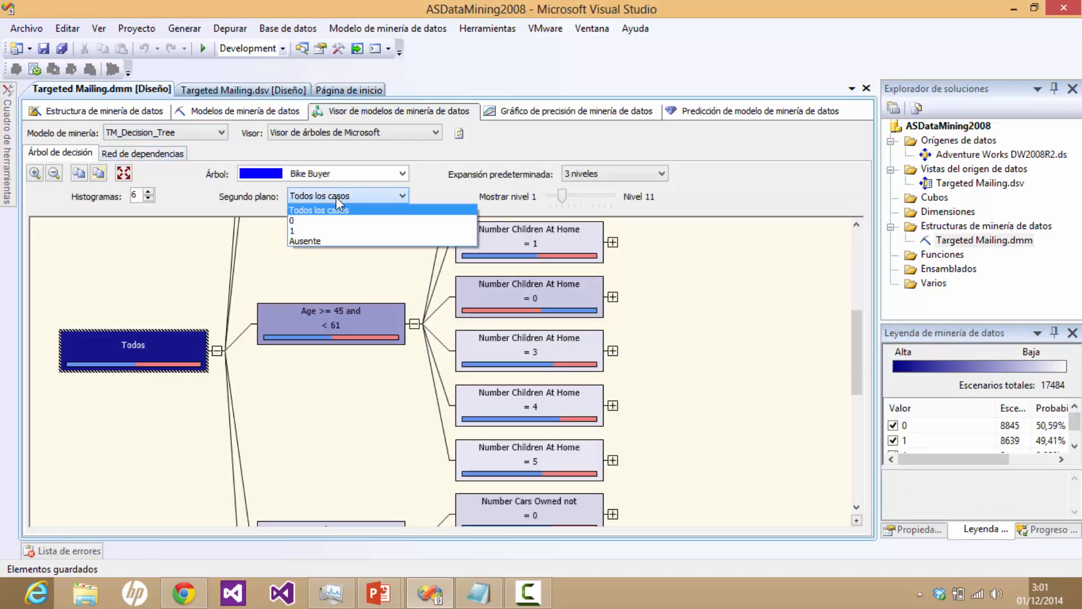
pyautogui.click(339, 231)
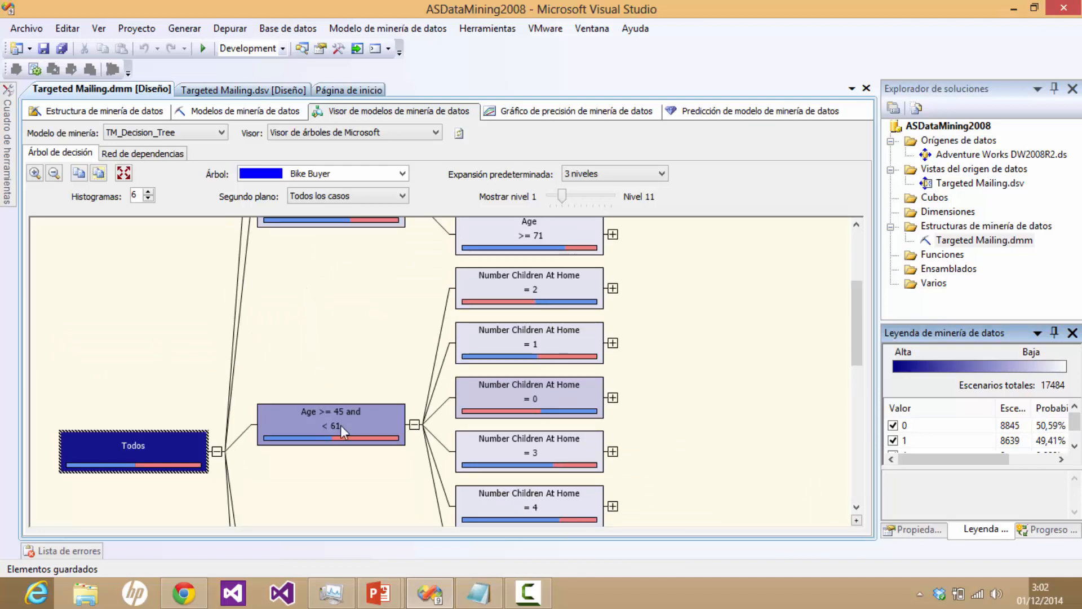
pyautogui.scroll(-8, 341, 428)
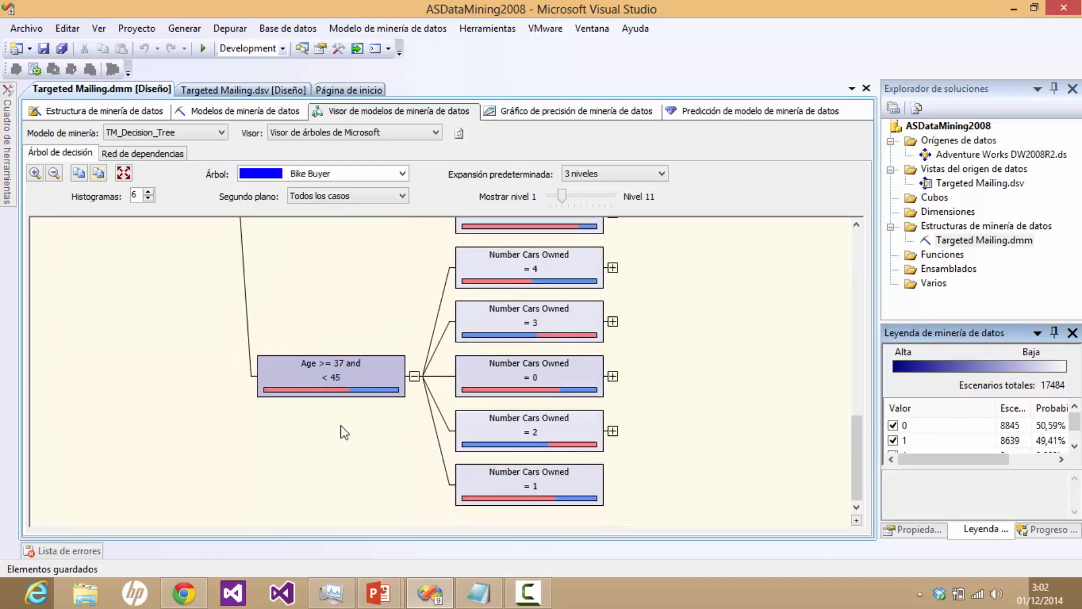
pyautogui.moveTo(336, 371)
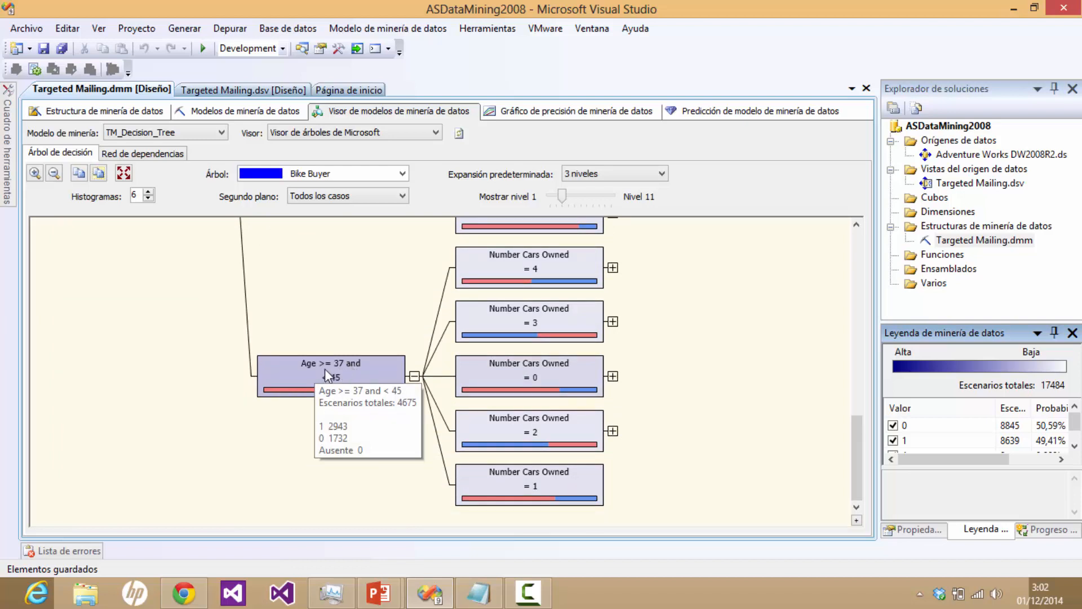
pyautogui.click(324, 369)
pyautogui.rightClick(325, 369)
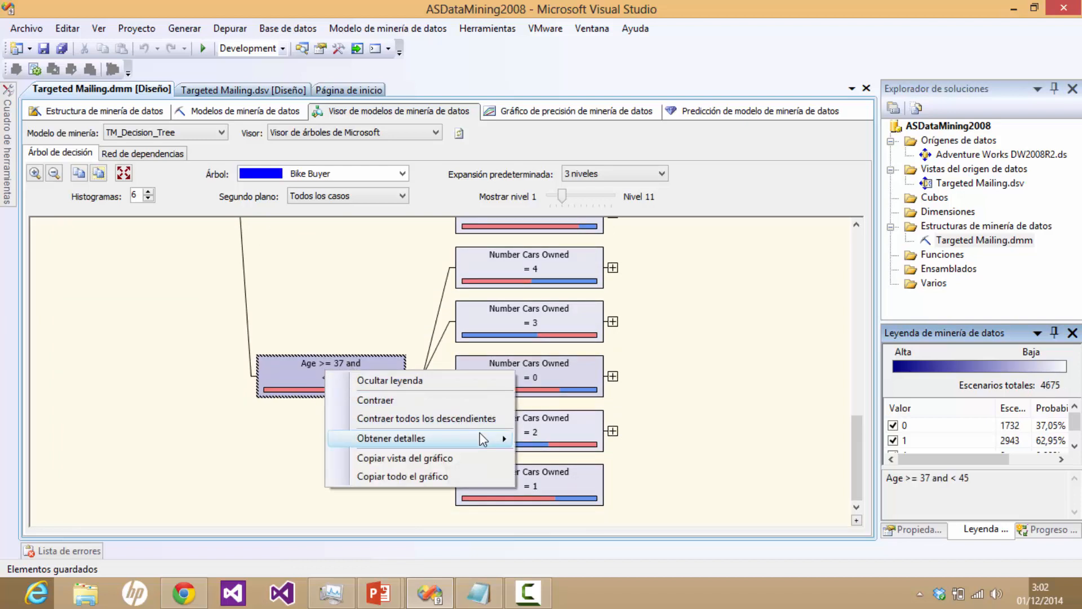
pyautogui.moveTo(483, 440)
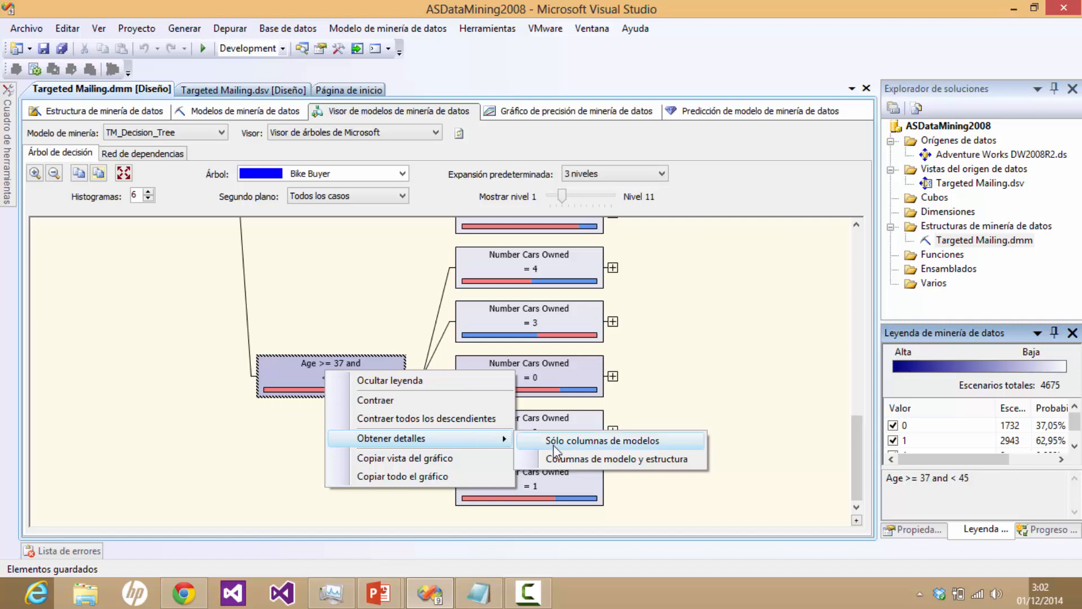
pyautogui.click(593, 460)
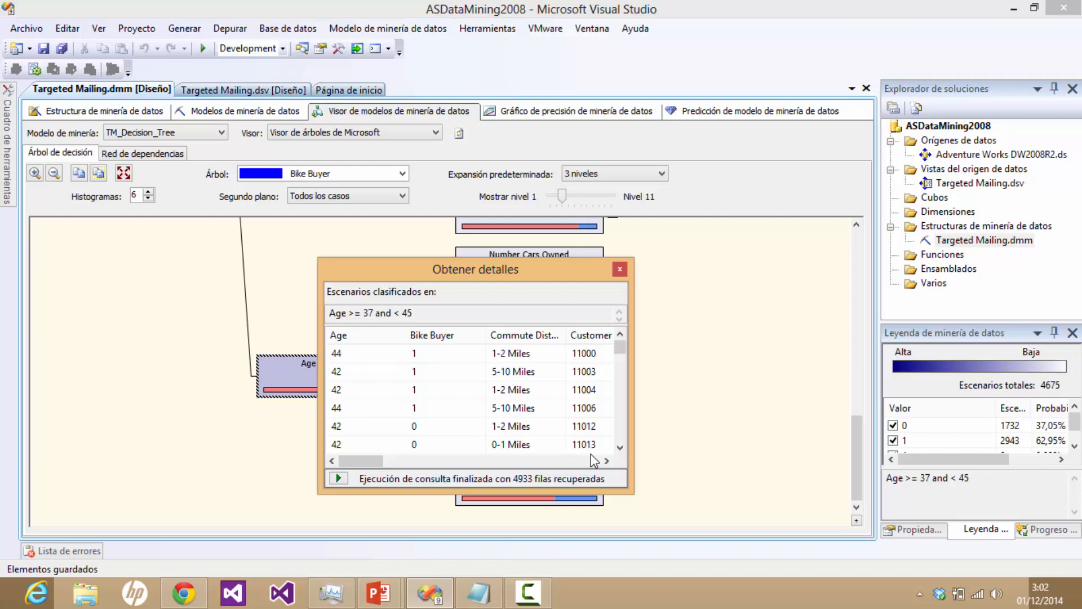
# Step: Widen the Structure.Date First Purchase column in the drill-through details and copy all the rows
pyautogui.press('F9')
pyautogui.press('F9')
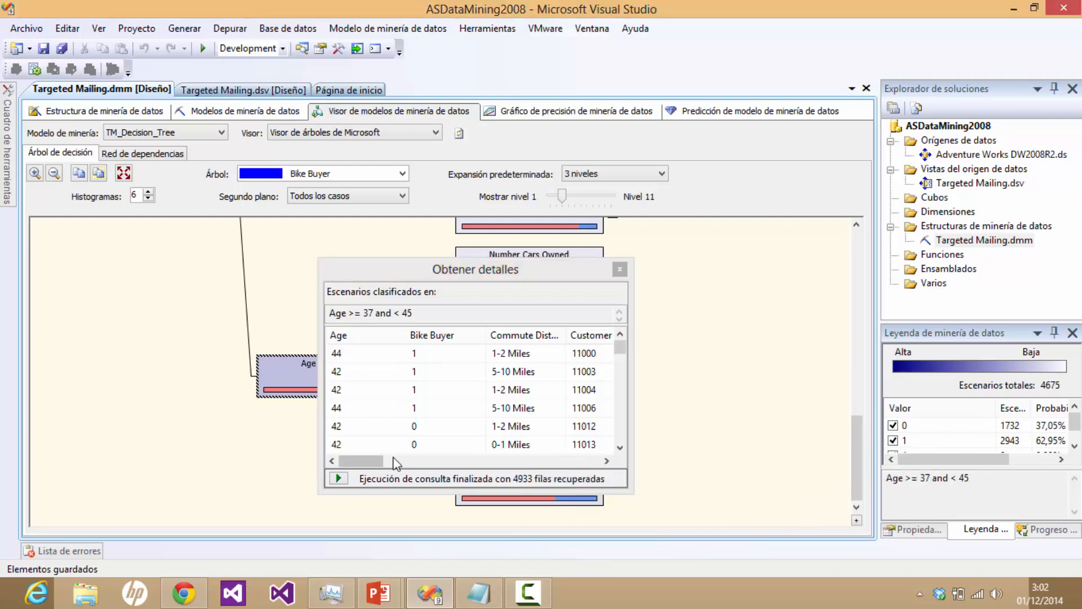
pyautogui.moveTo(363, 455); pyautogui.dragTo(551, 452)
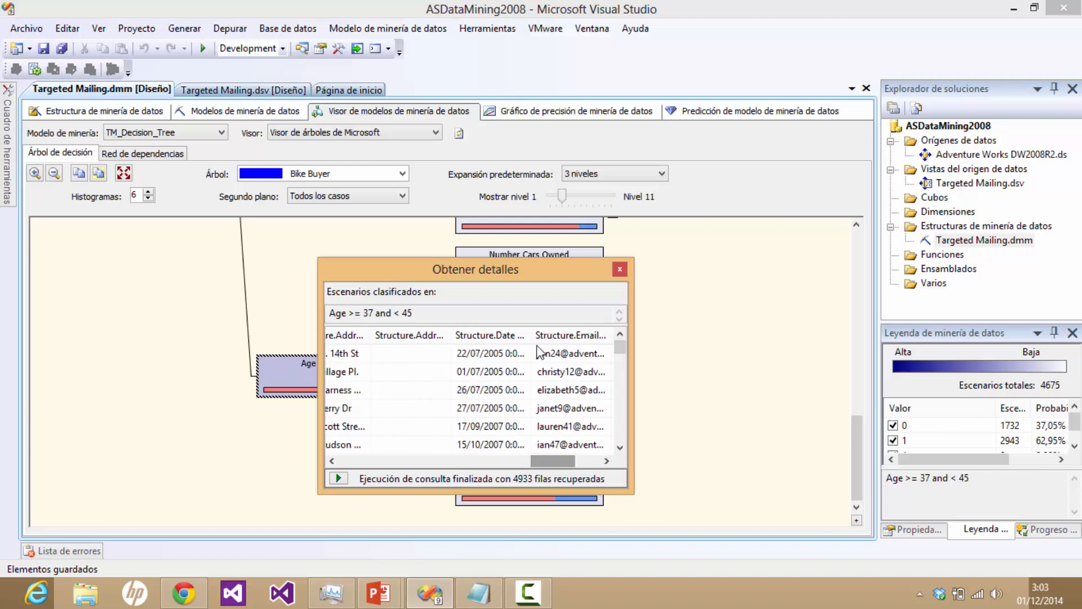
pyautogui.moveTo(531, 334); pyautogui.dragTo(604, 339)
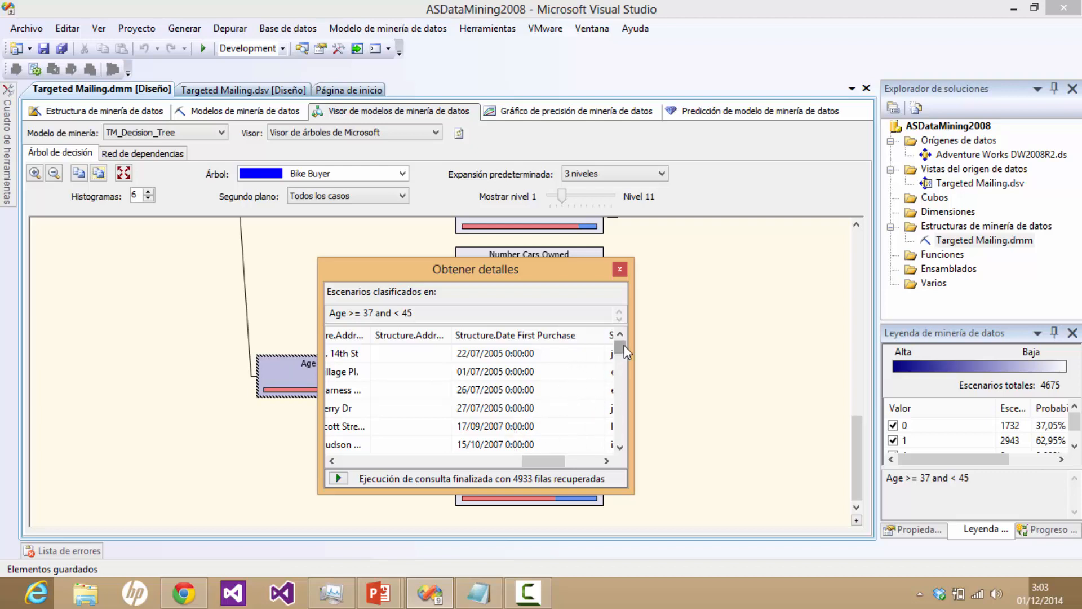
pyautogui.moveTo(624, 346)
pyautogui.mouseDown()
pyautogui.moveTo(622, 411)
pyautogui.moveTo(621, 345)
pyautogui.mouseUp()
pyautogui.rightClick(495, 373)
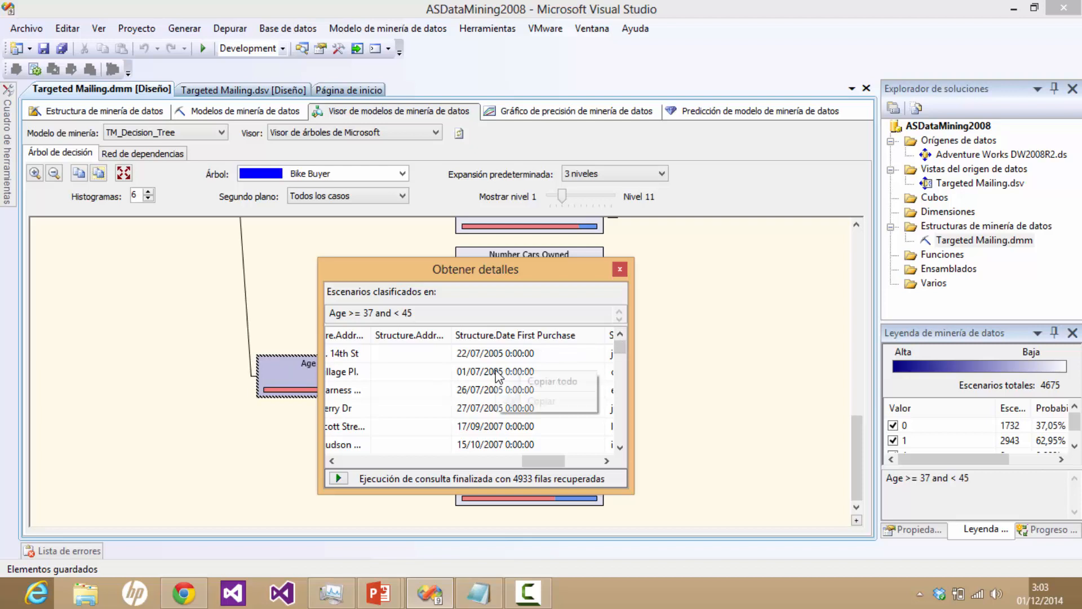
pyautogui.click(525, 381)
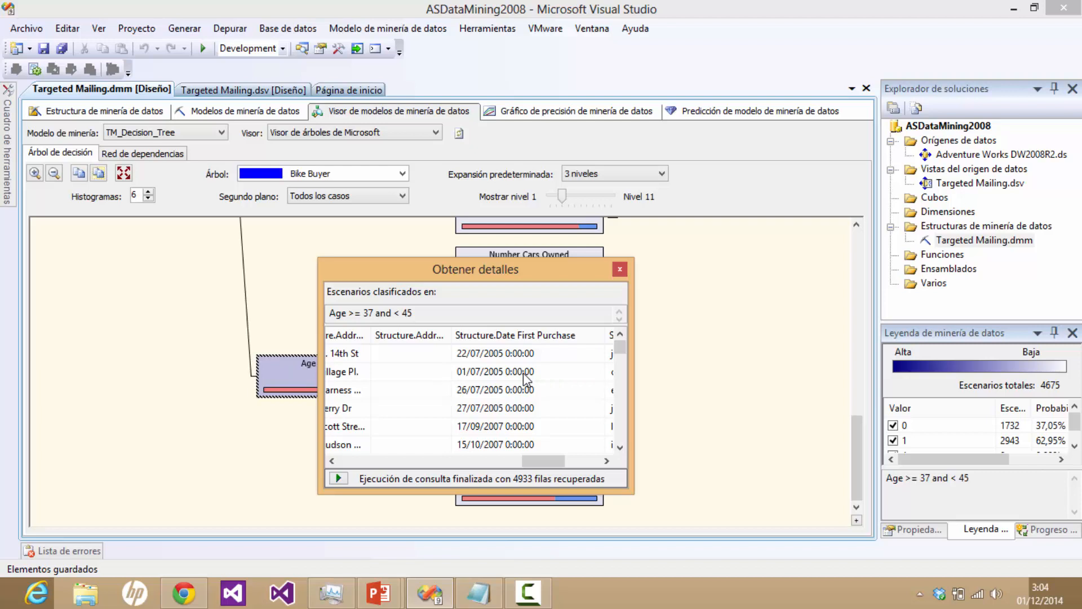
# Step: Switch back to the PowerPoint slide show at the LECCION 6 slide
pyautogui.moveTo(379, 593)
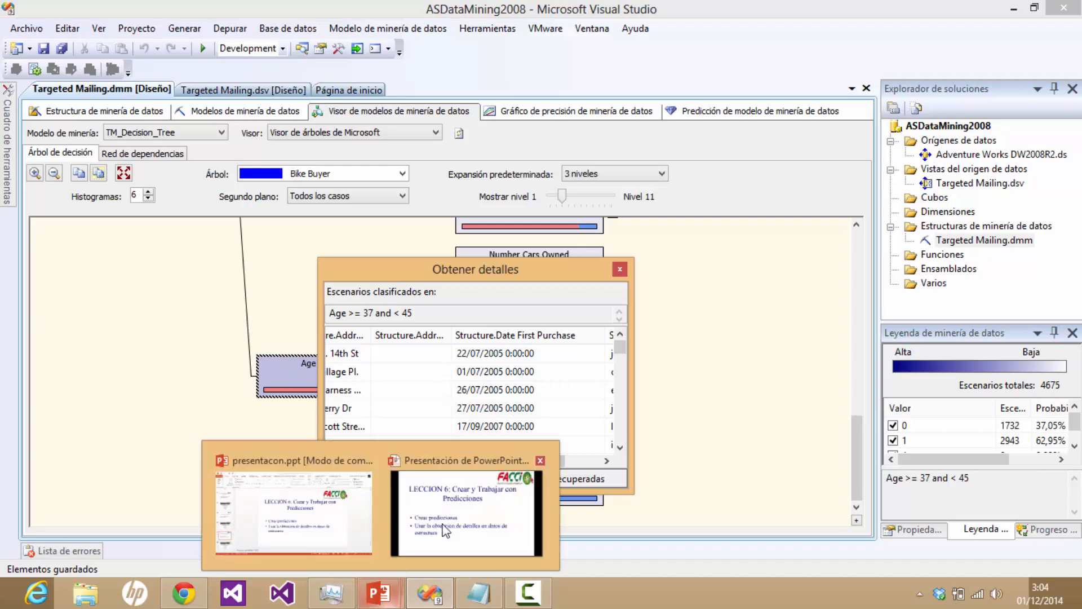
pyautogui.click(449, 528)
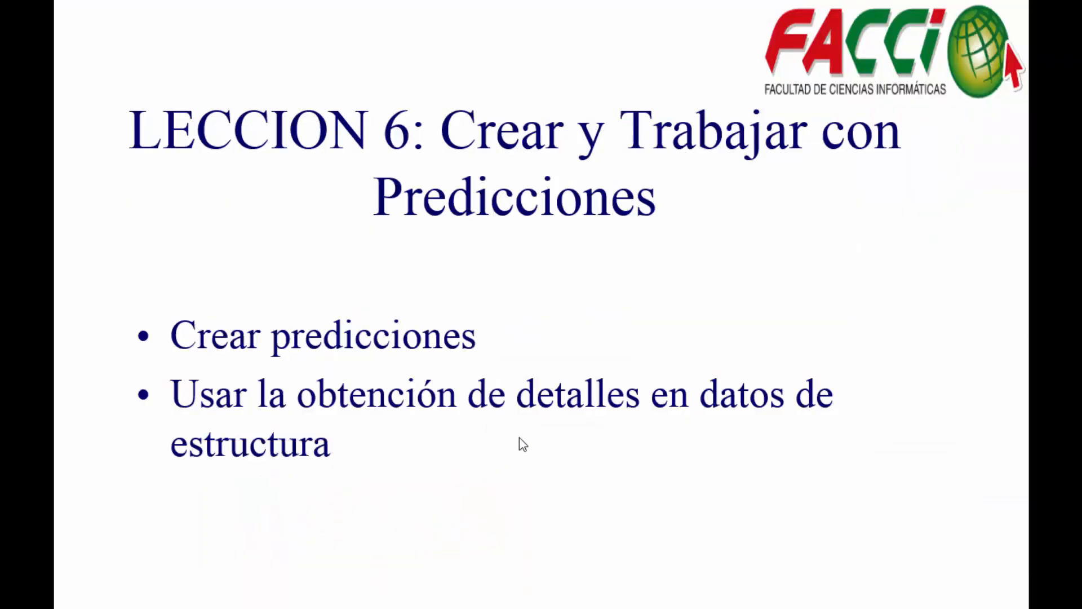